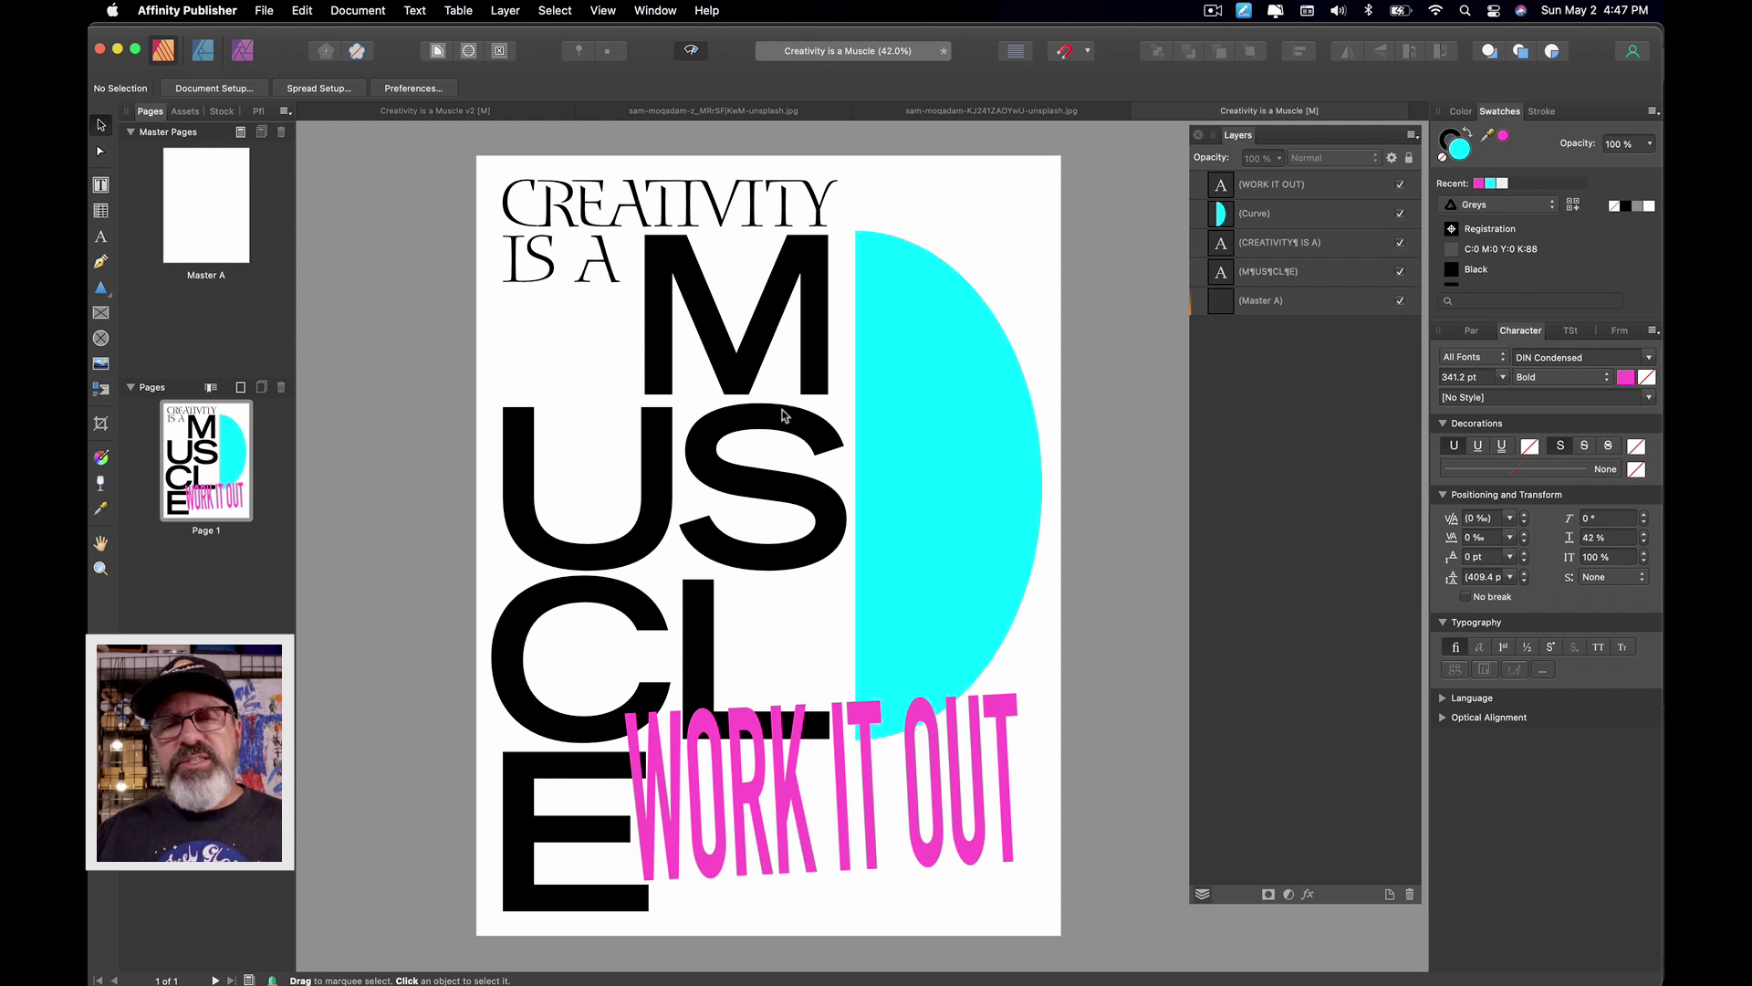
Step: Switch to the "Creativity is a Muscle v2" document and look through Layer1 and the available personas
scroll(782, 409, "down", 1)
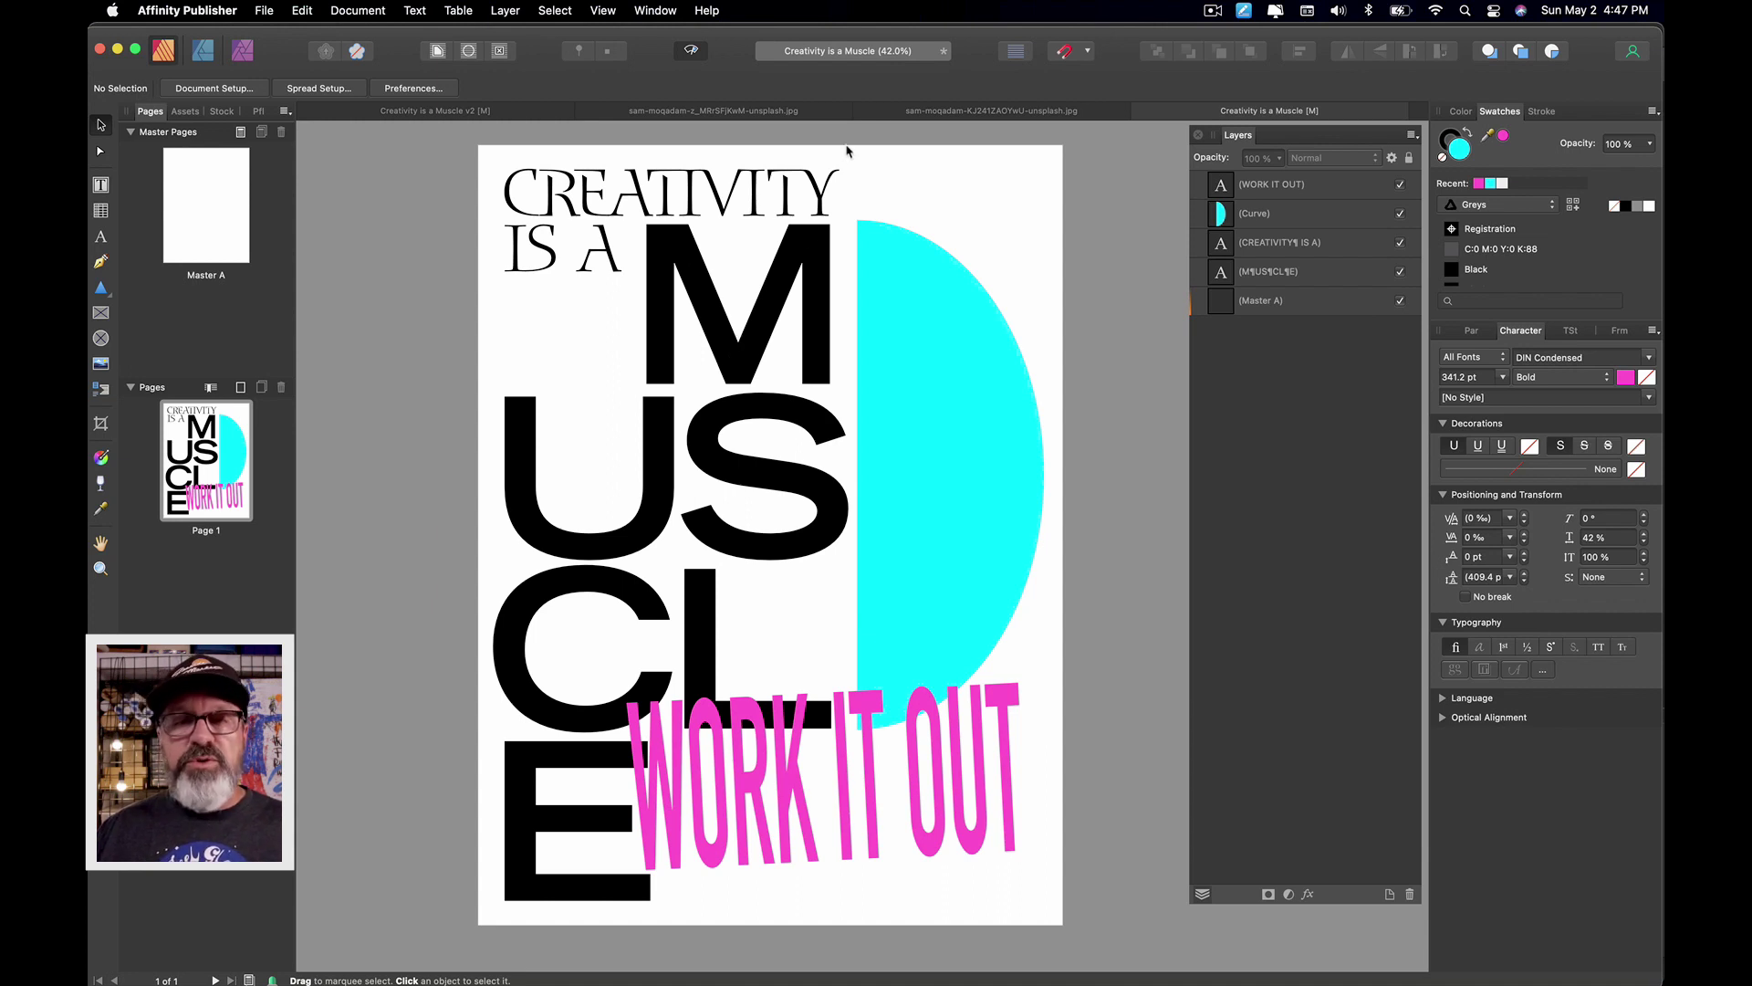
left_click(1141, 111)
left_click(876, 392)
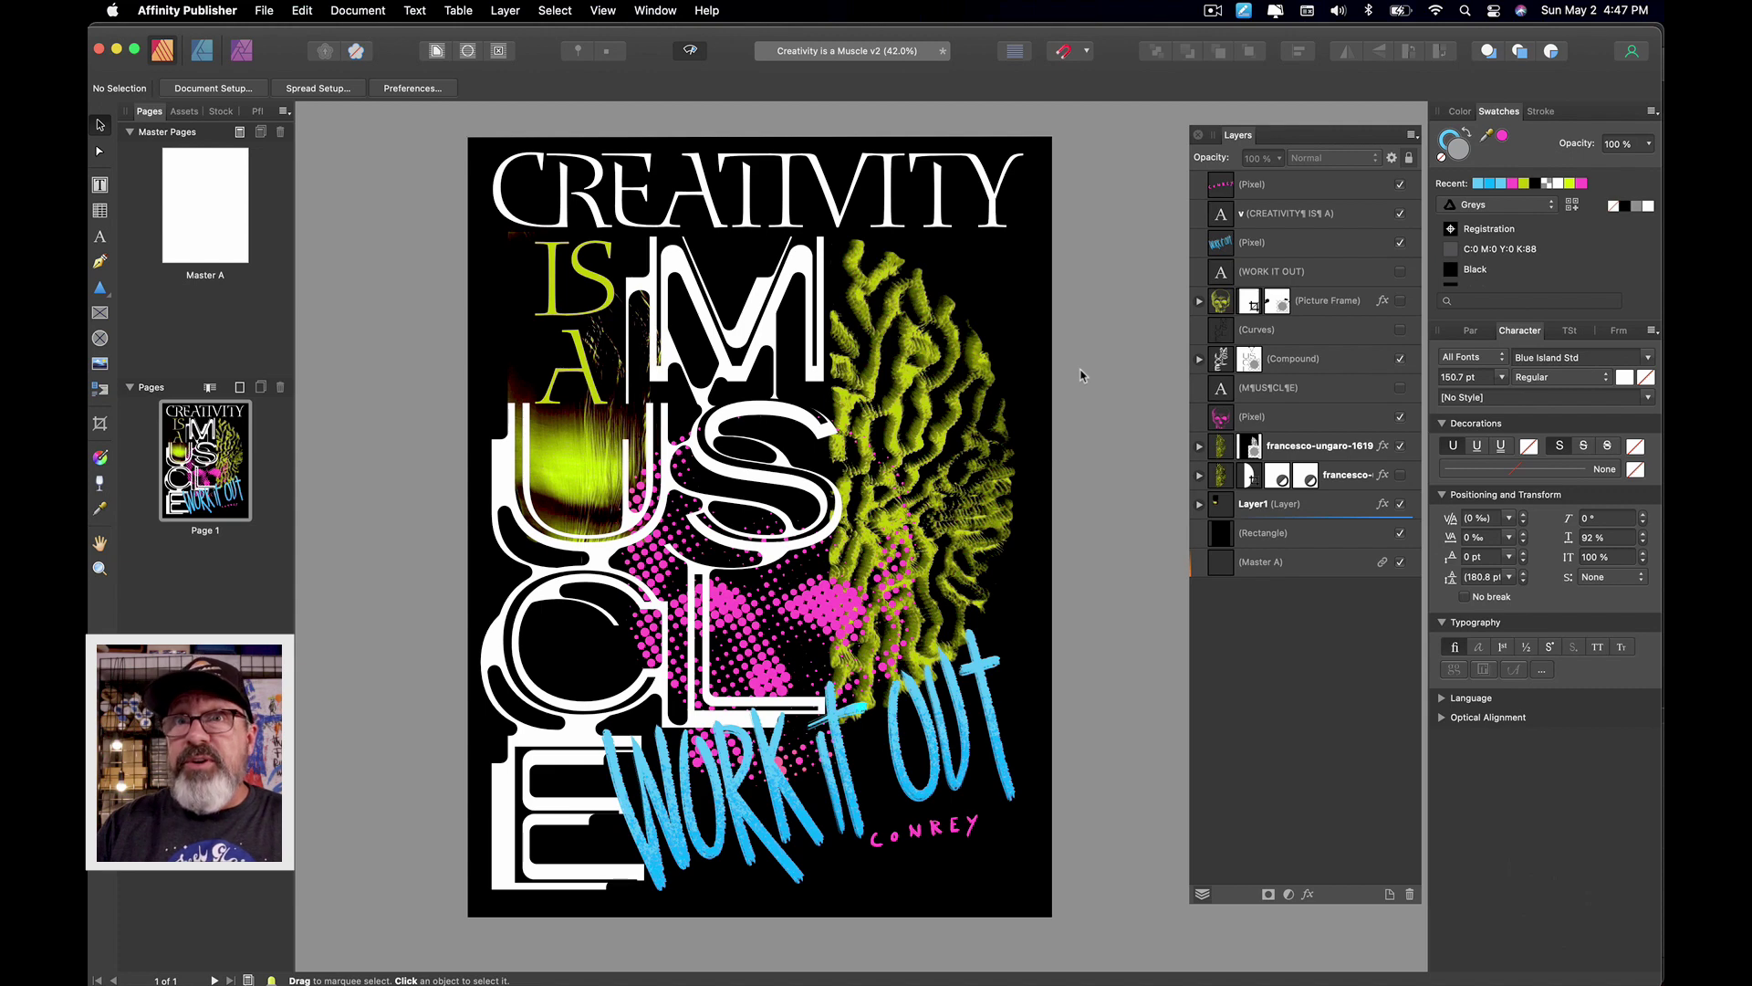
left_click(1200, 504)
left_click(1199, 504)
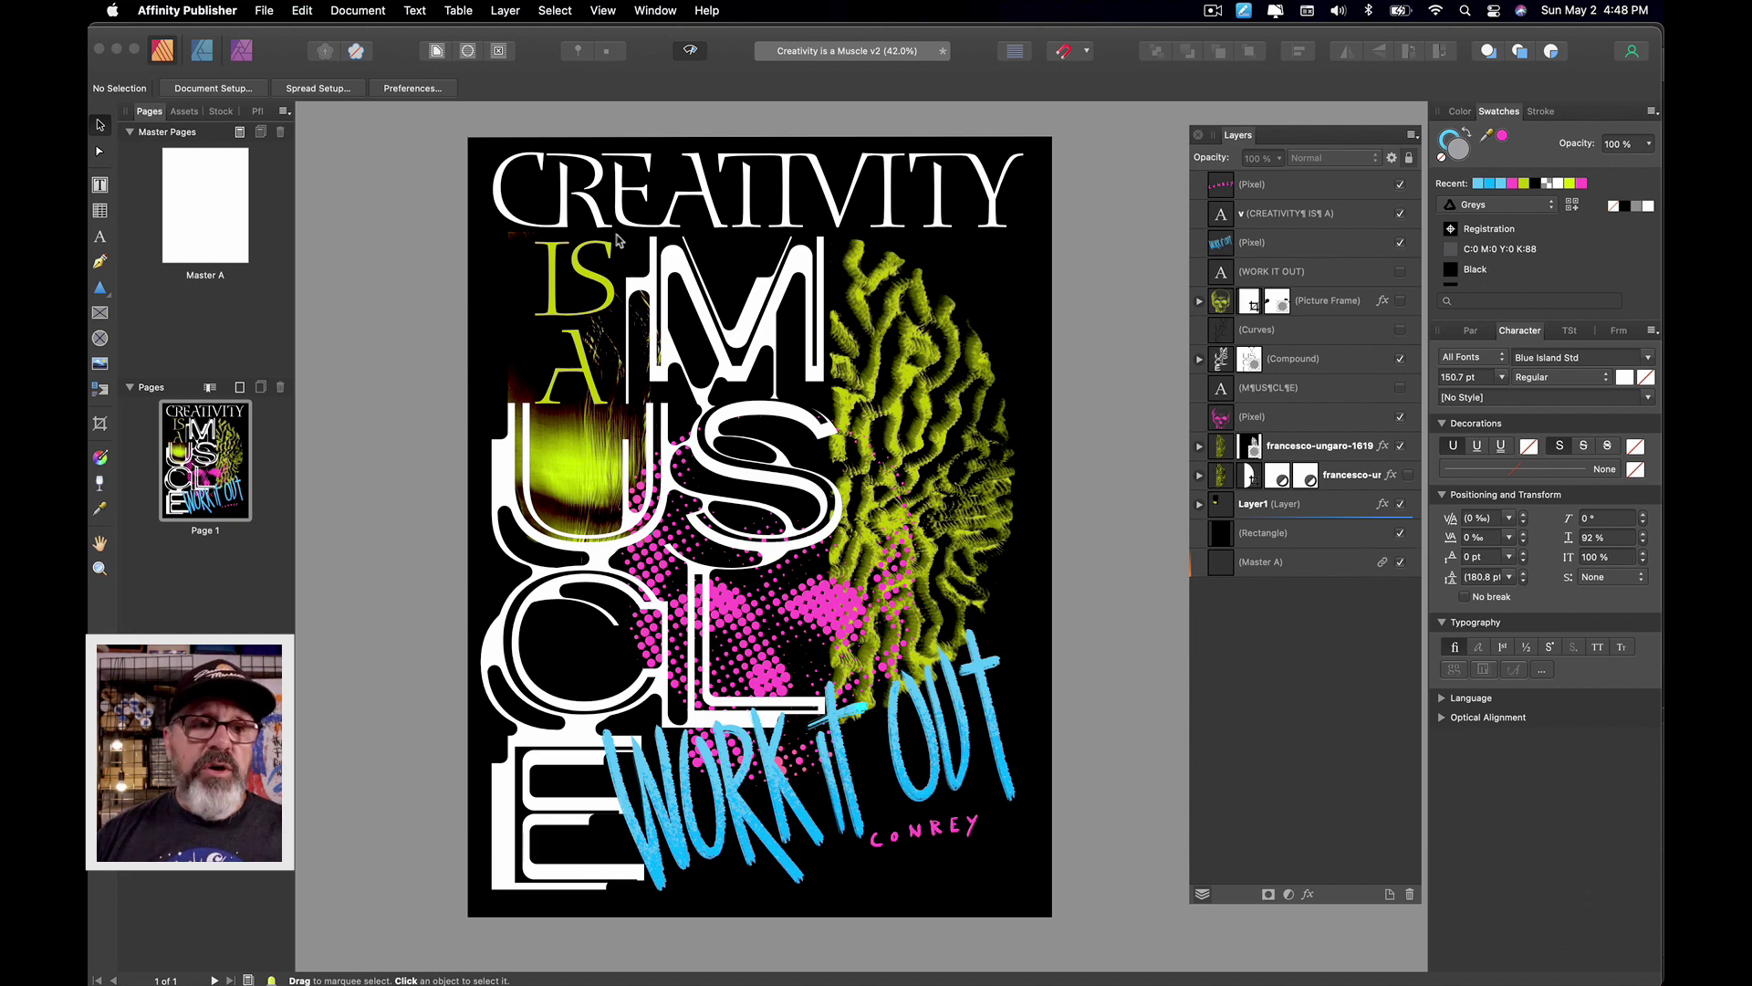
left_click(241, 50)
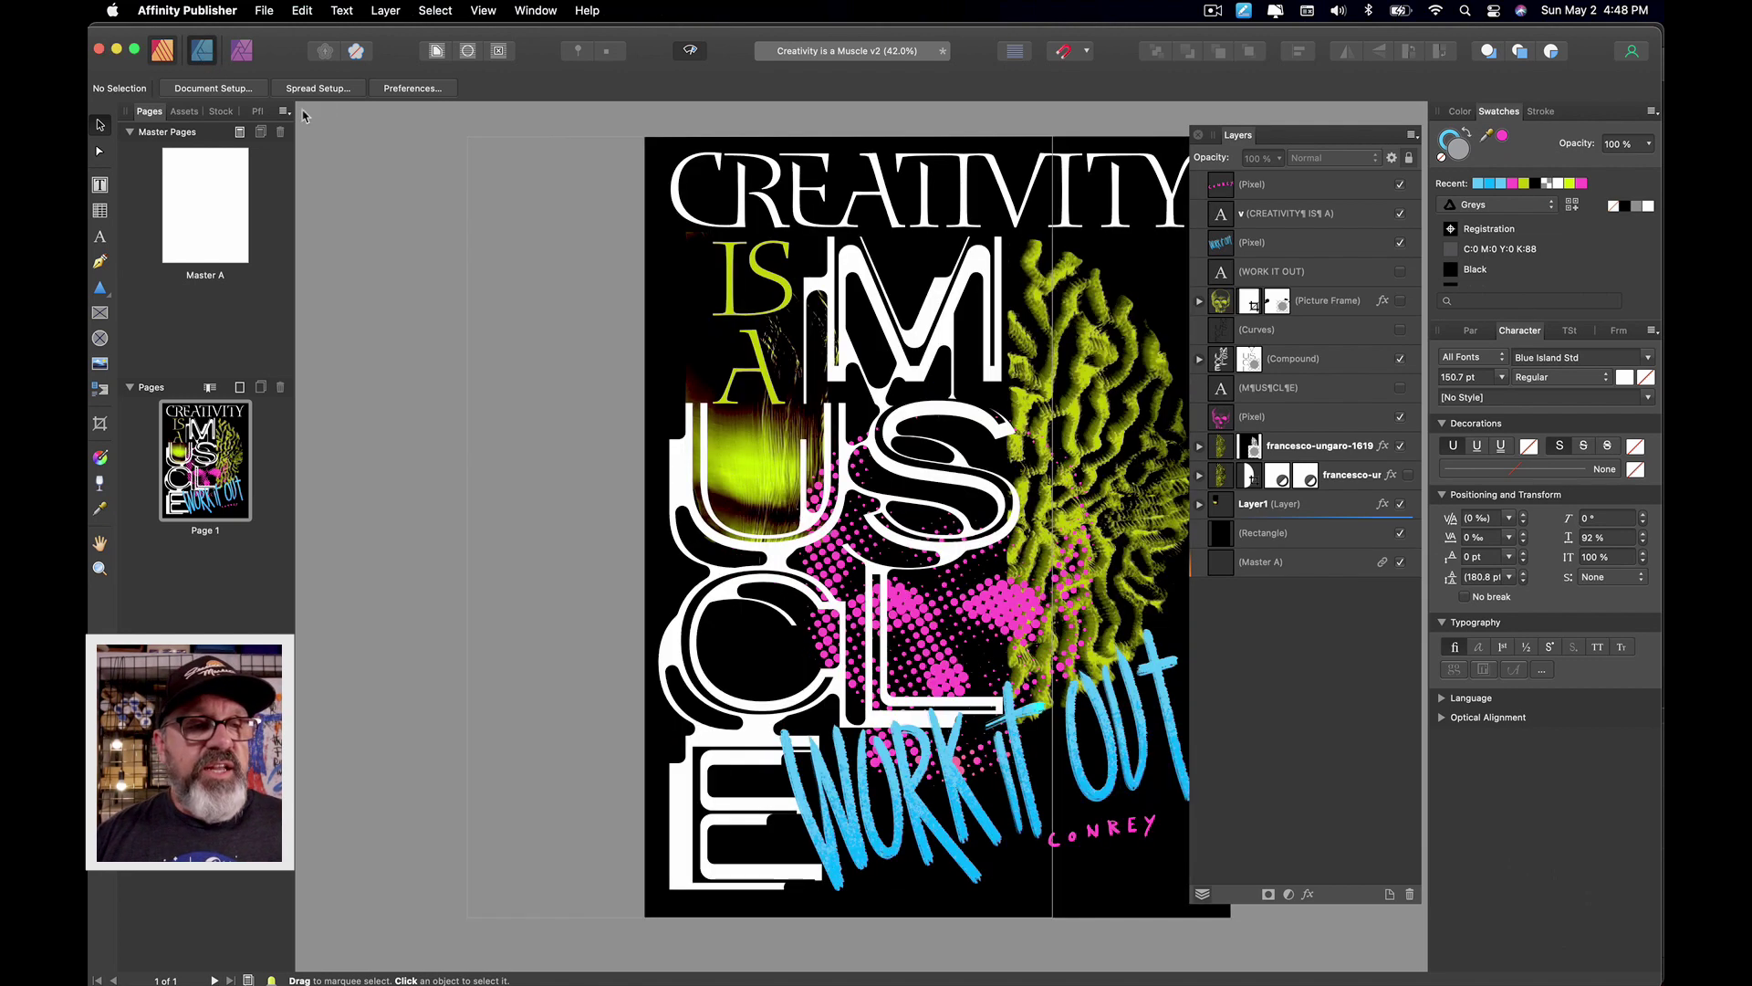
left_click(162, 51)
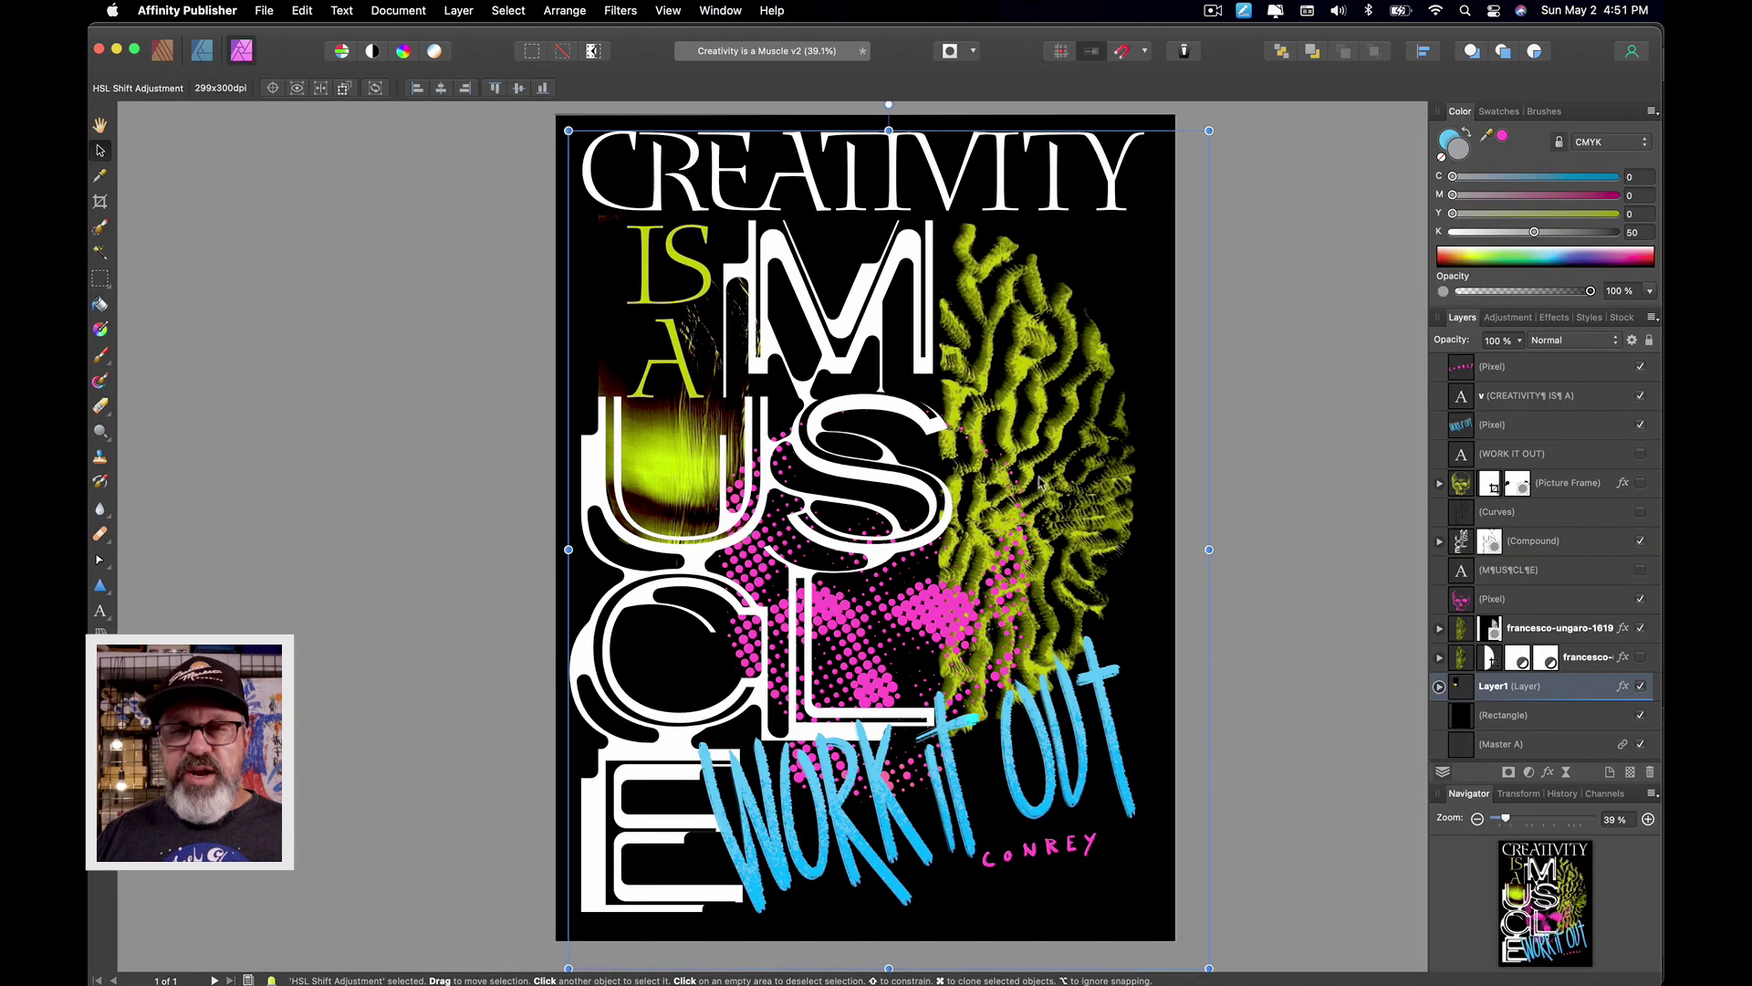
Step: Hide the upper green coral image layer, show the lower one and expand its nested curve and adjustments
left_click(1642, 629)
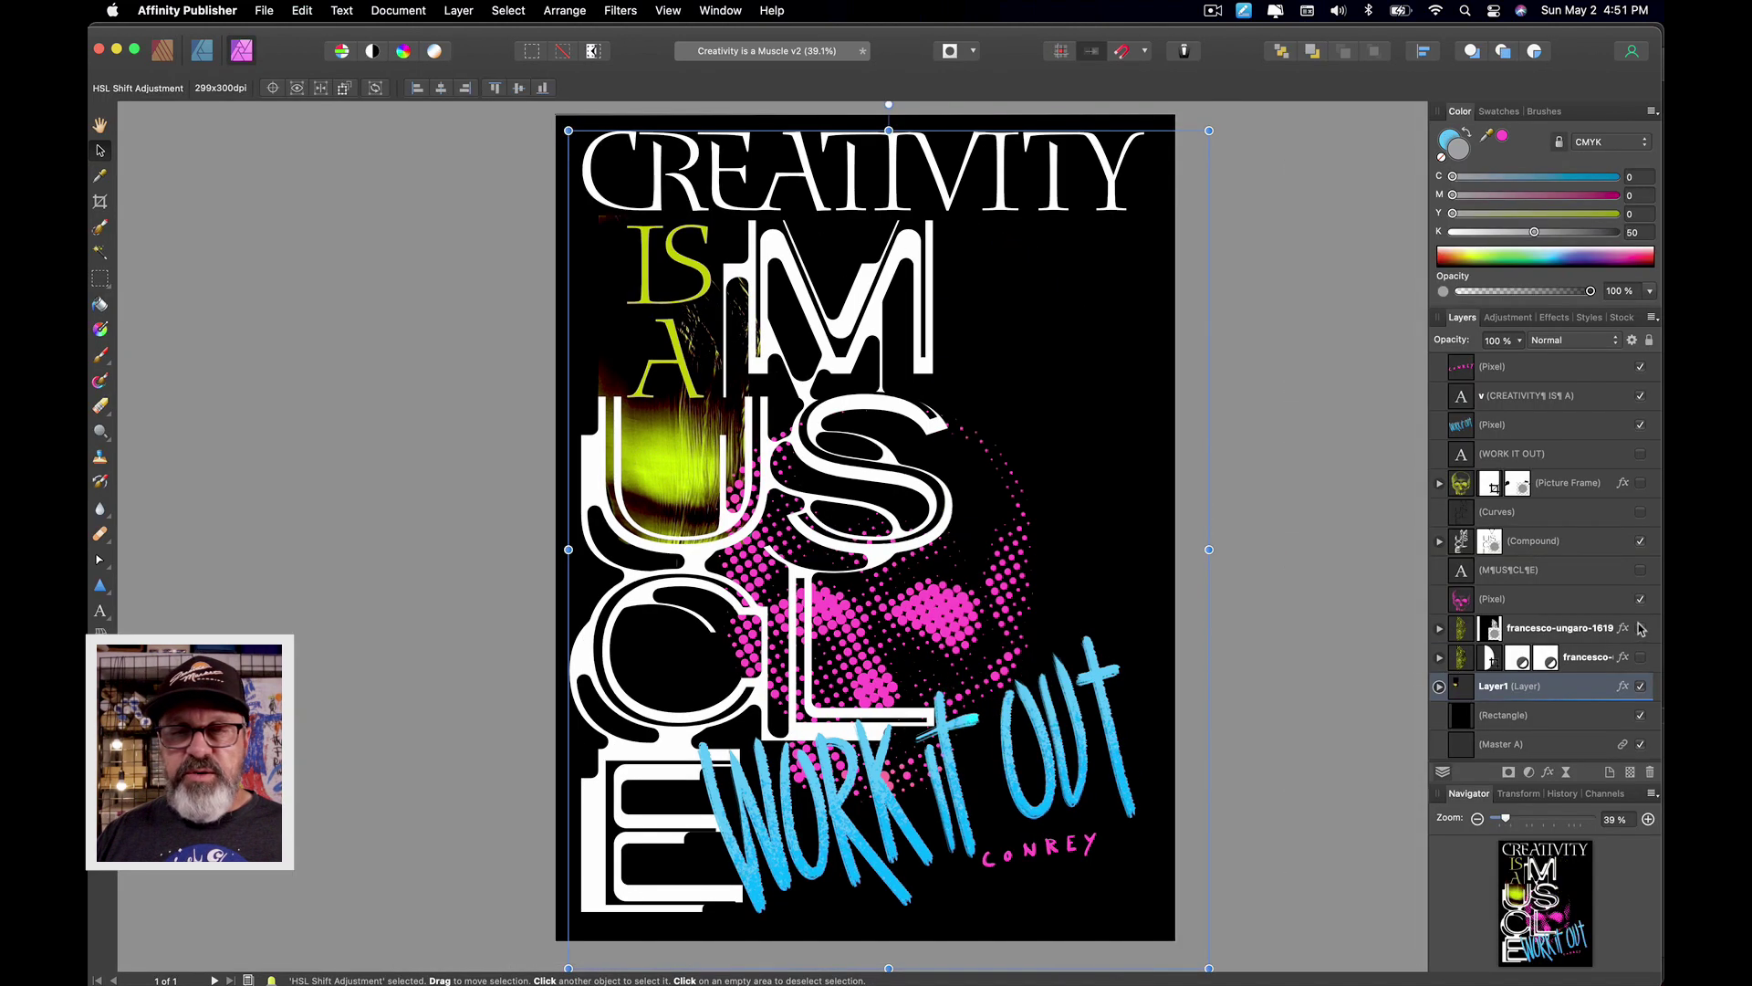
left_click(1641, 657)
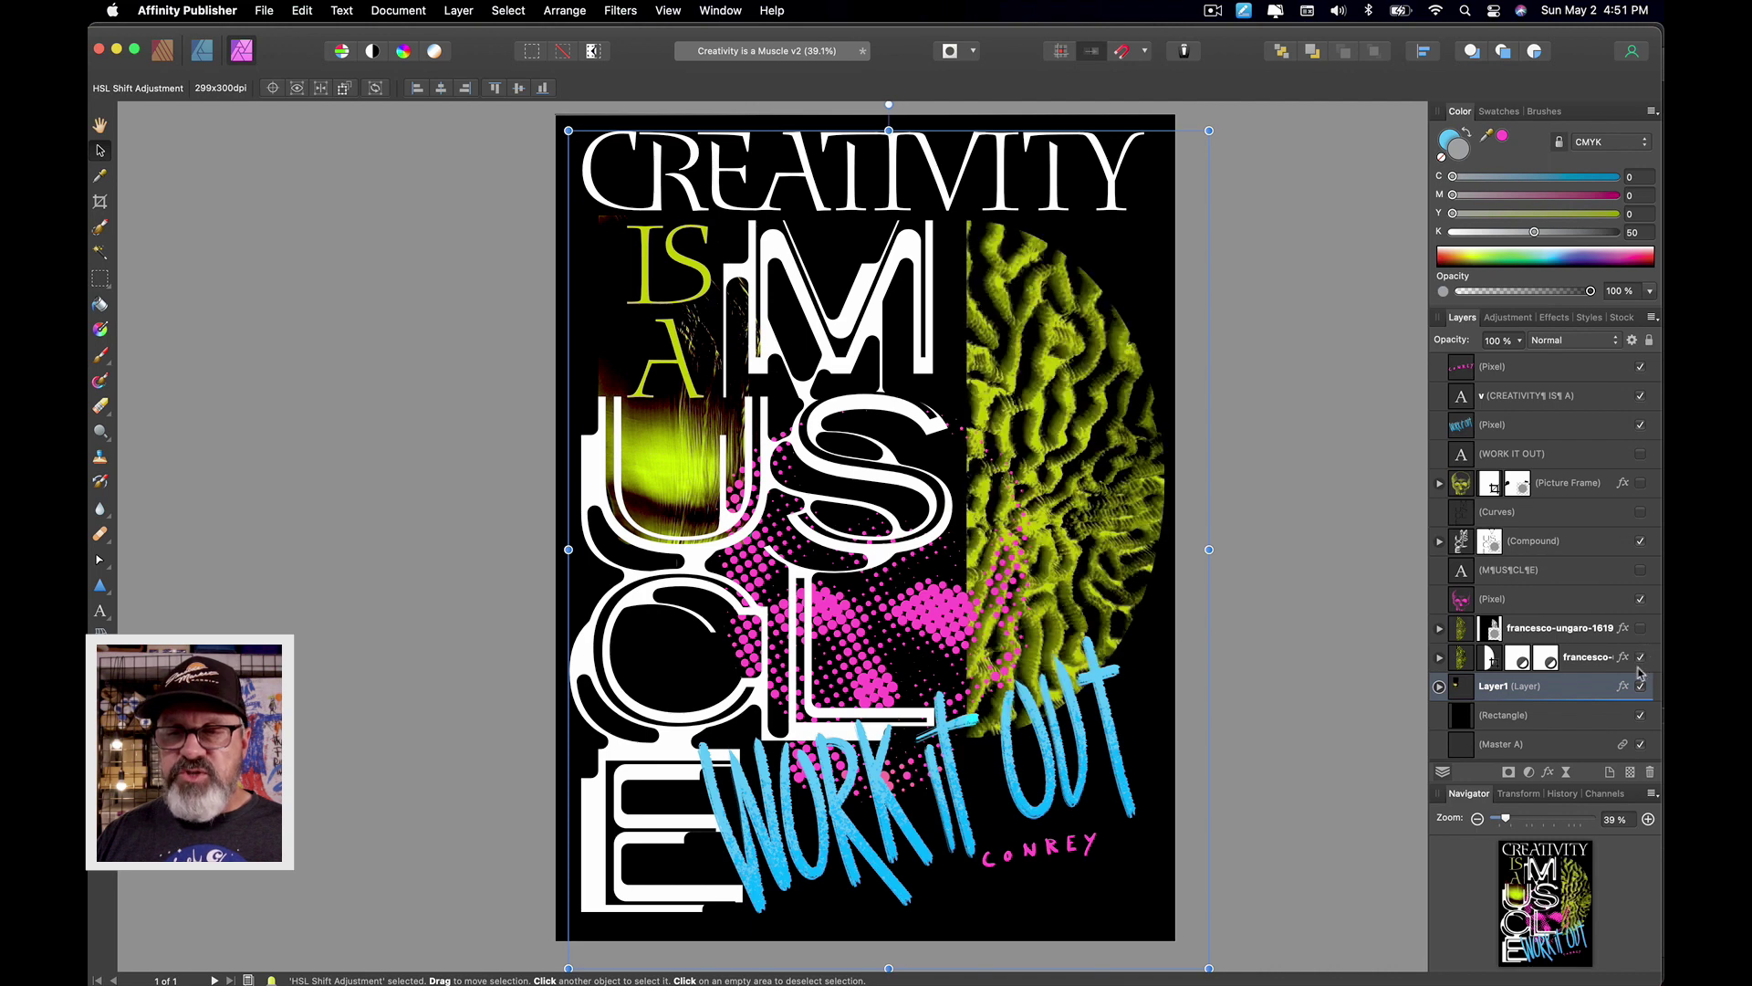
left_click(1439, 657)
left_click(1451, 634)
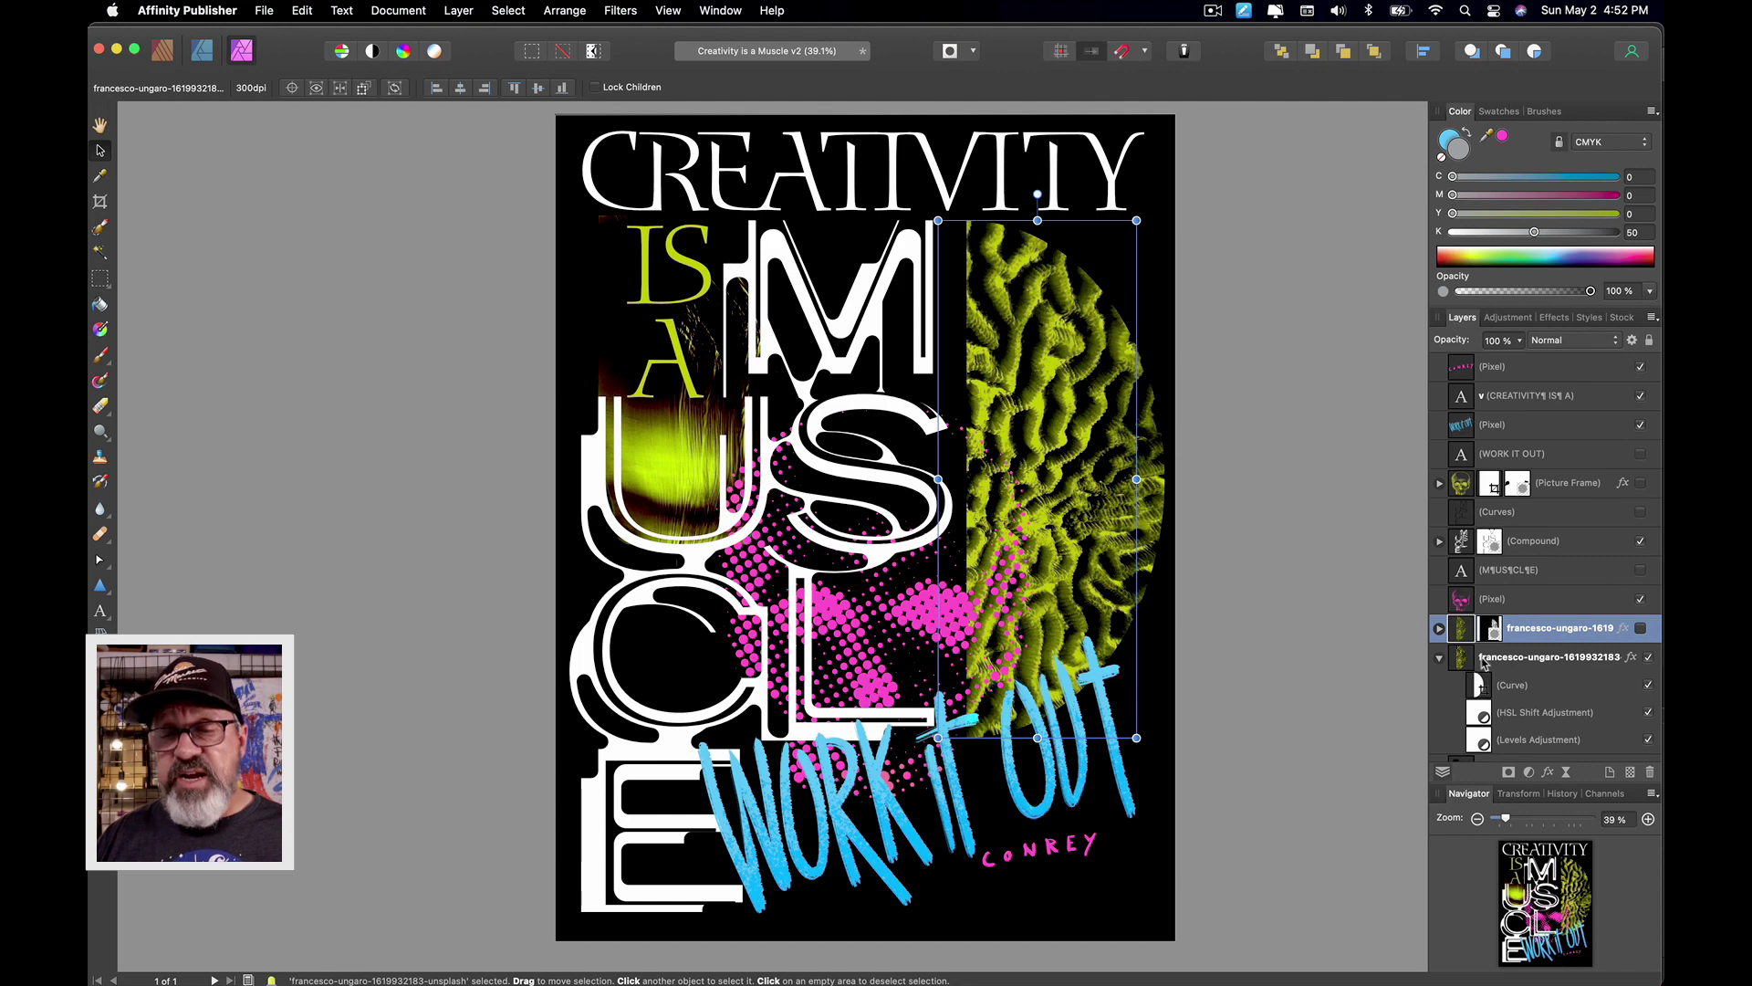
scroll(1496, 652, "down", 1)
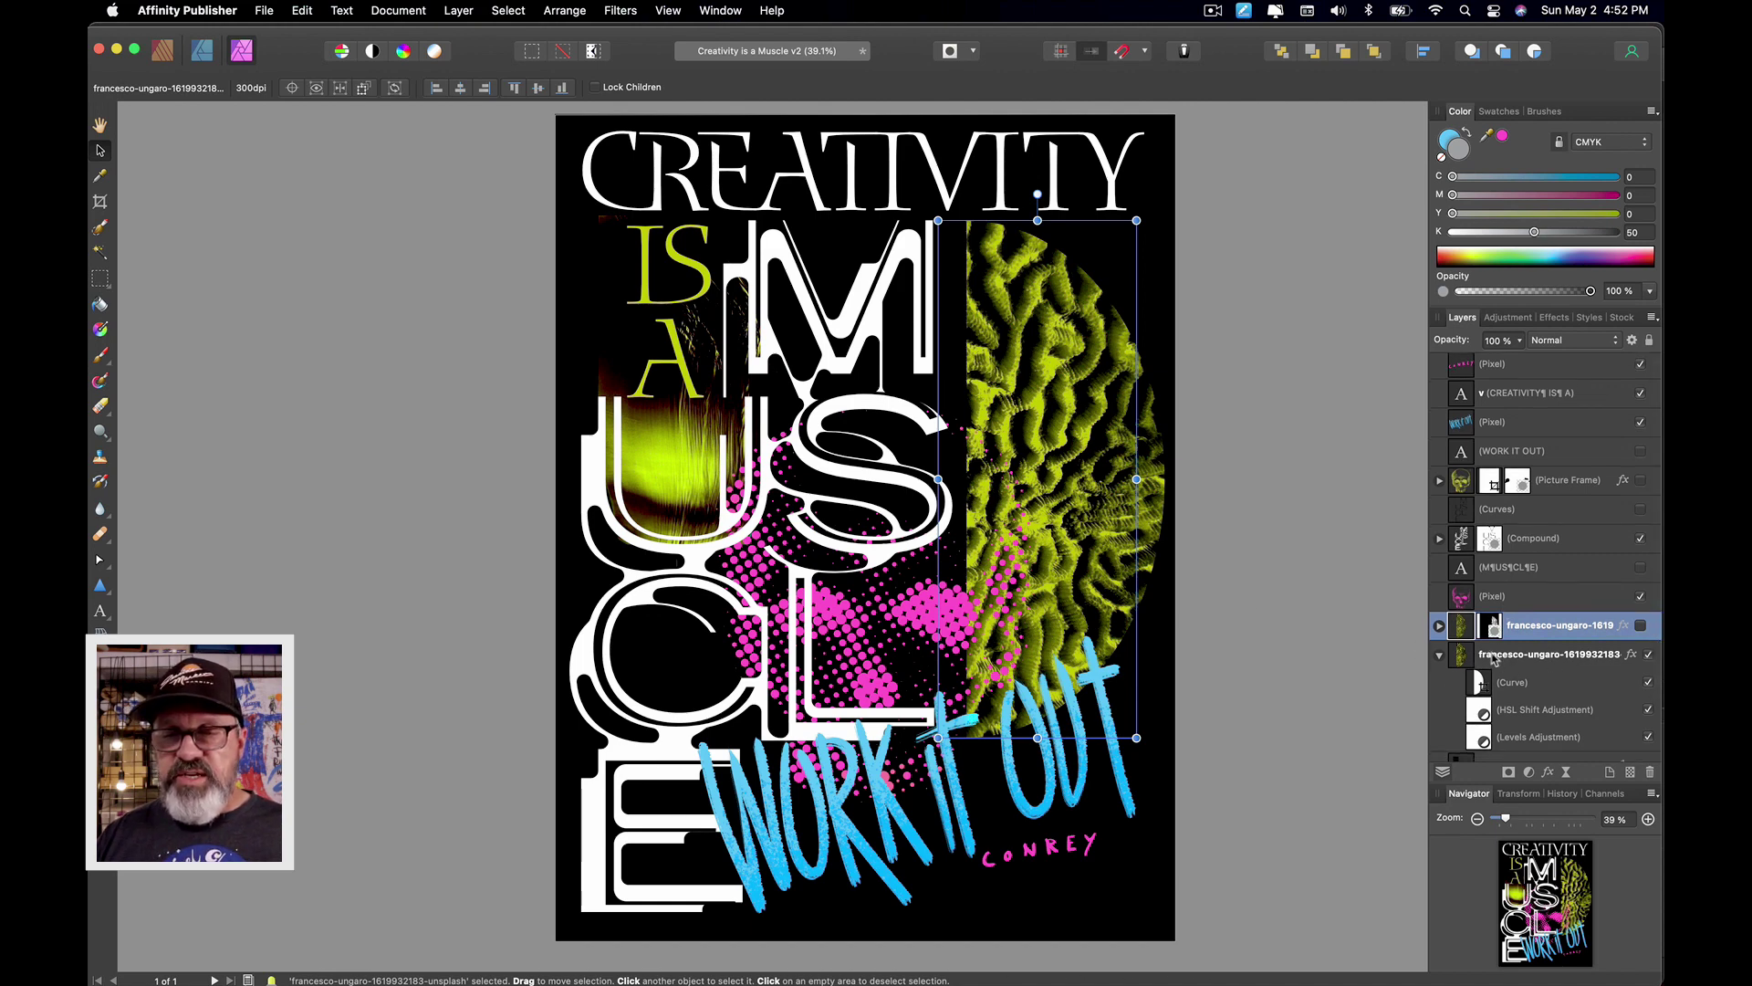
key("super+d")
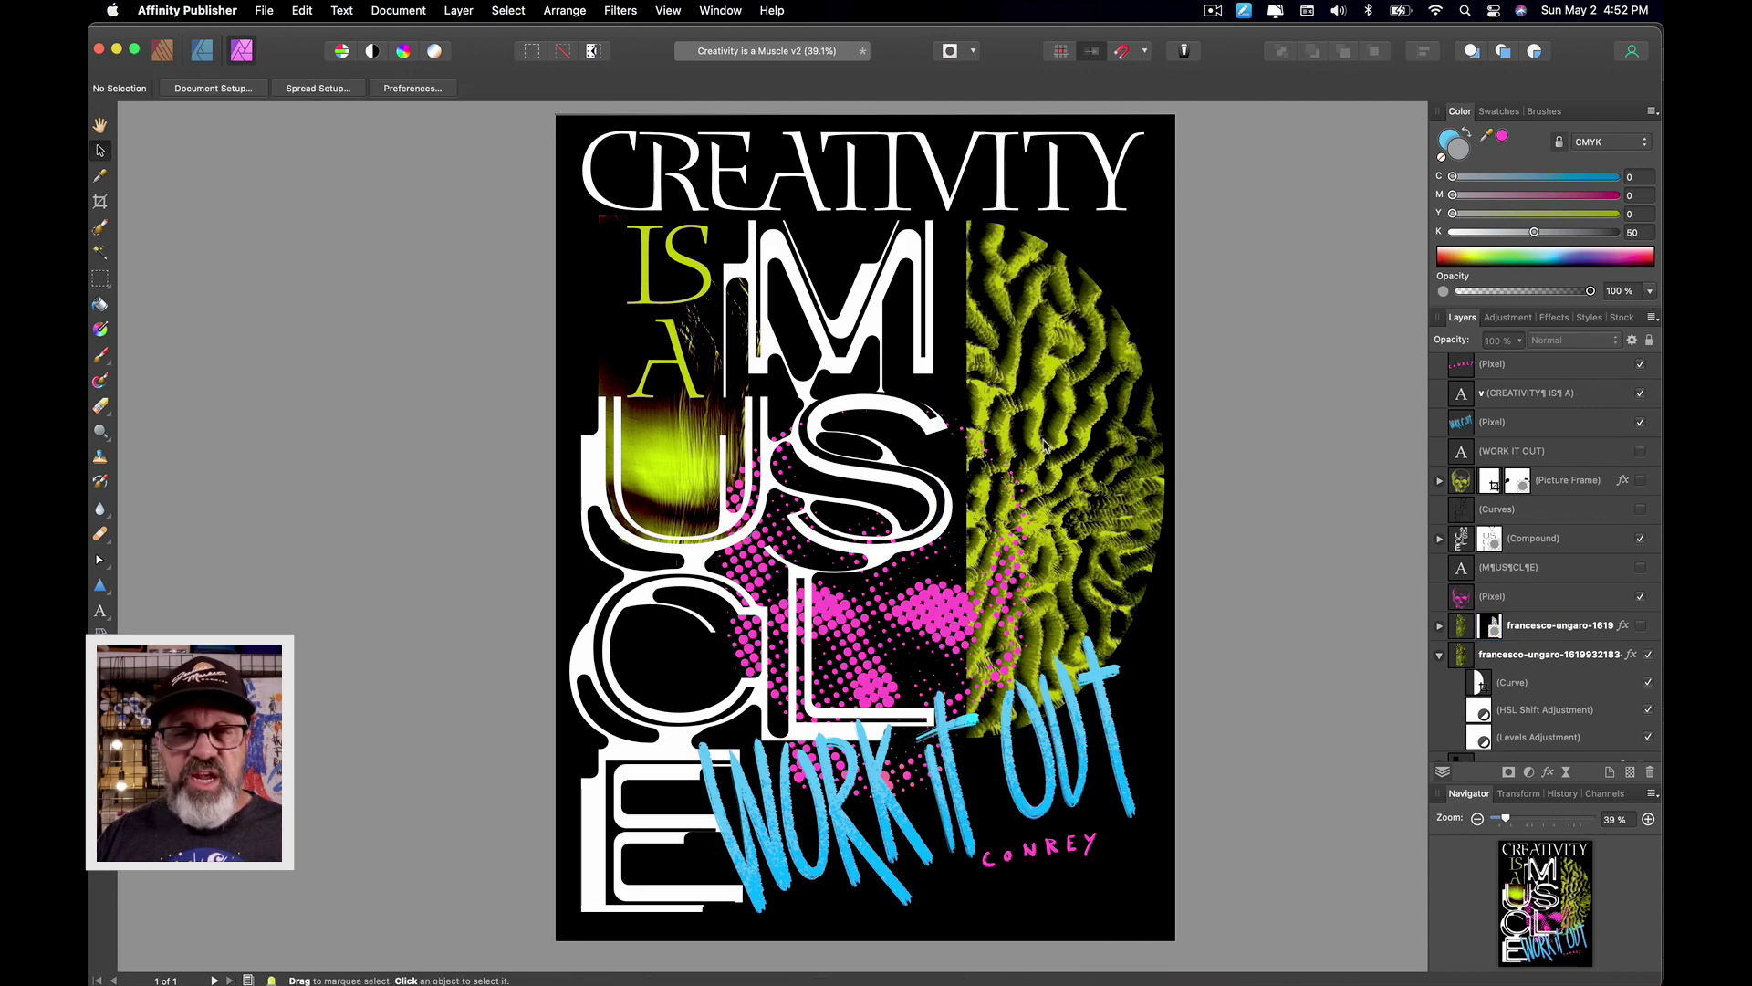
Step: Examine the texture and hard curved edge of the green coral half-circle at close range
scroll(974, 301, "up", 6)
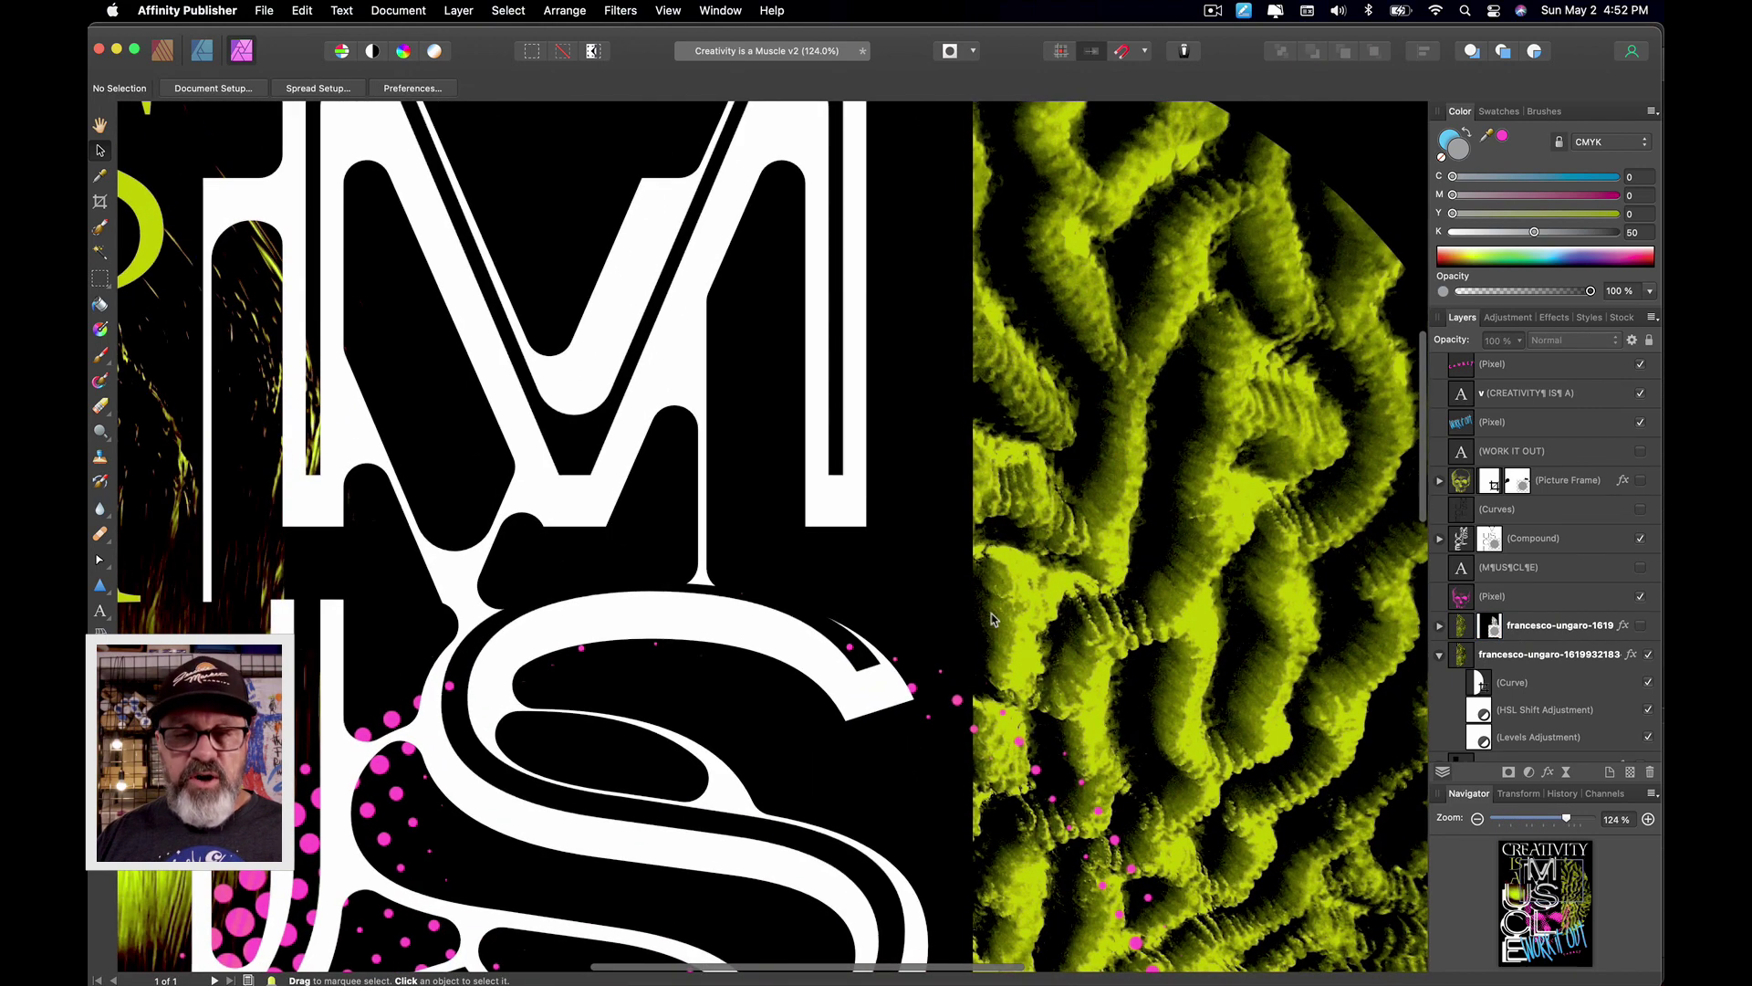
scroll(1020, 412, "down", 3)
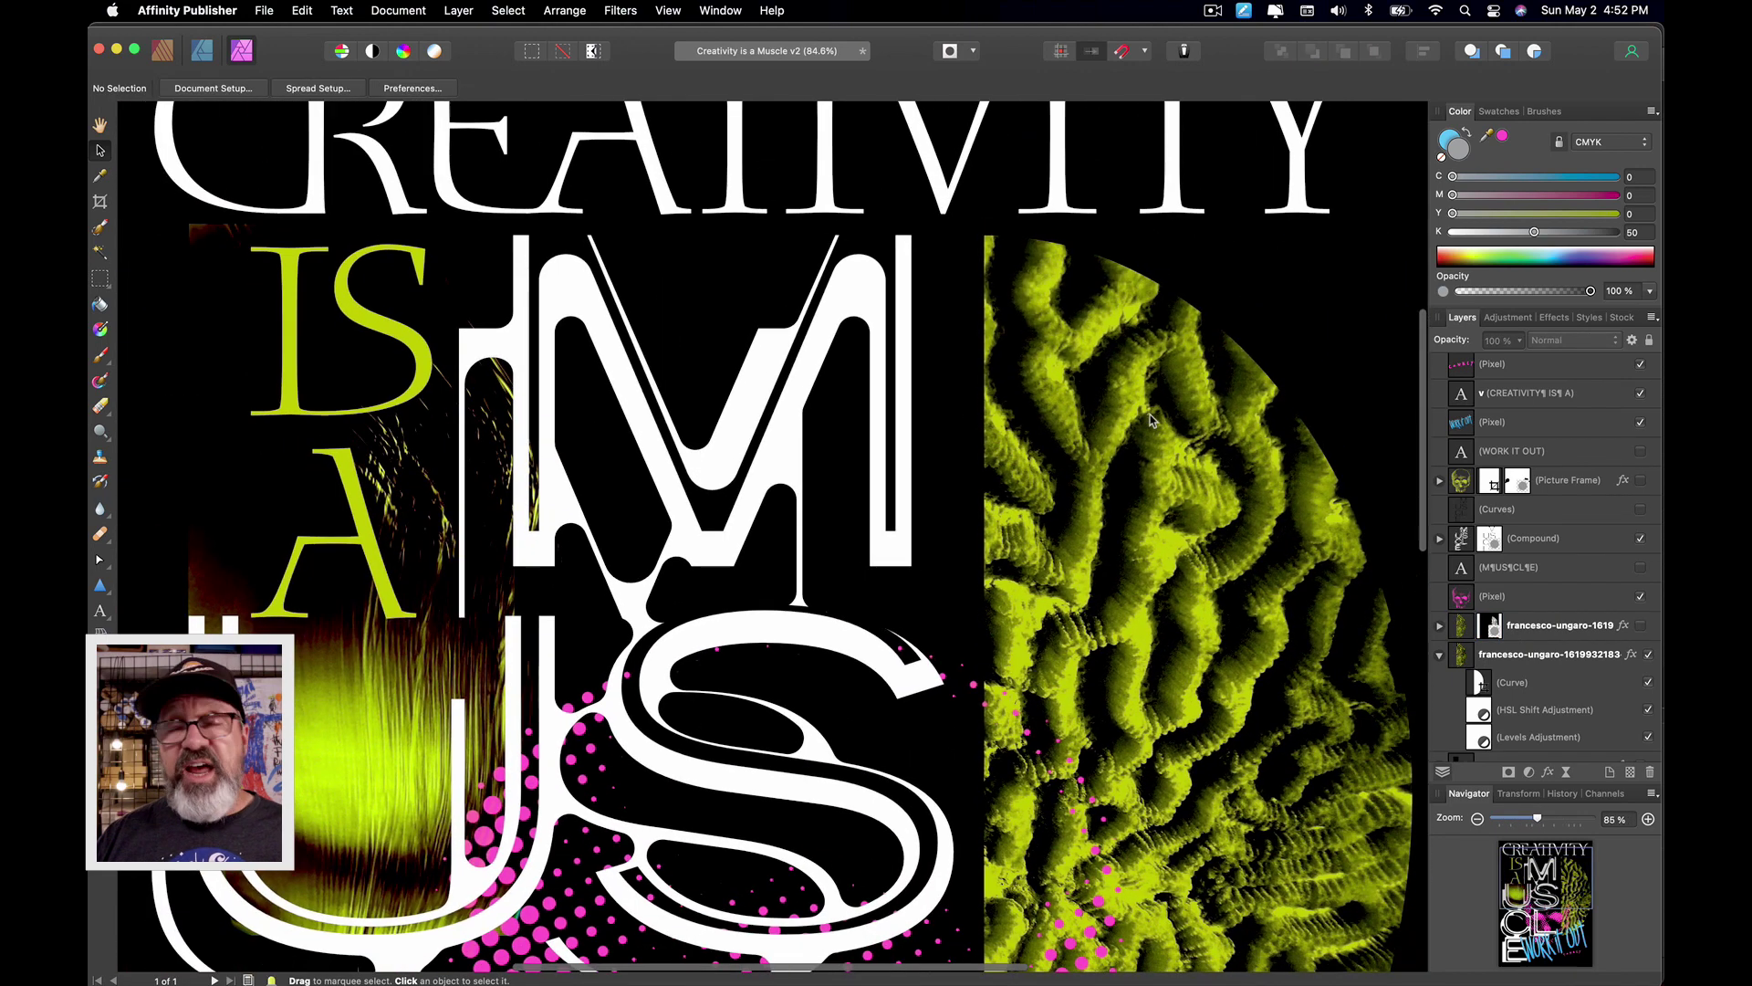
scroll(1150, 414, "down", 5)
scroll(1149, 414, "right", 3)
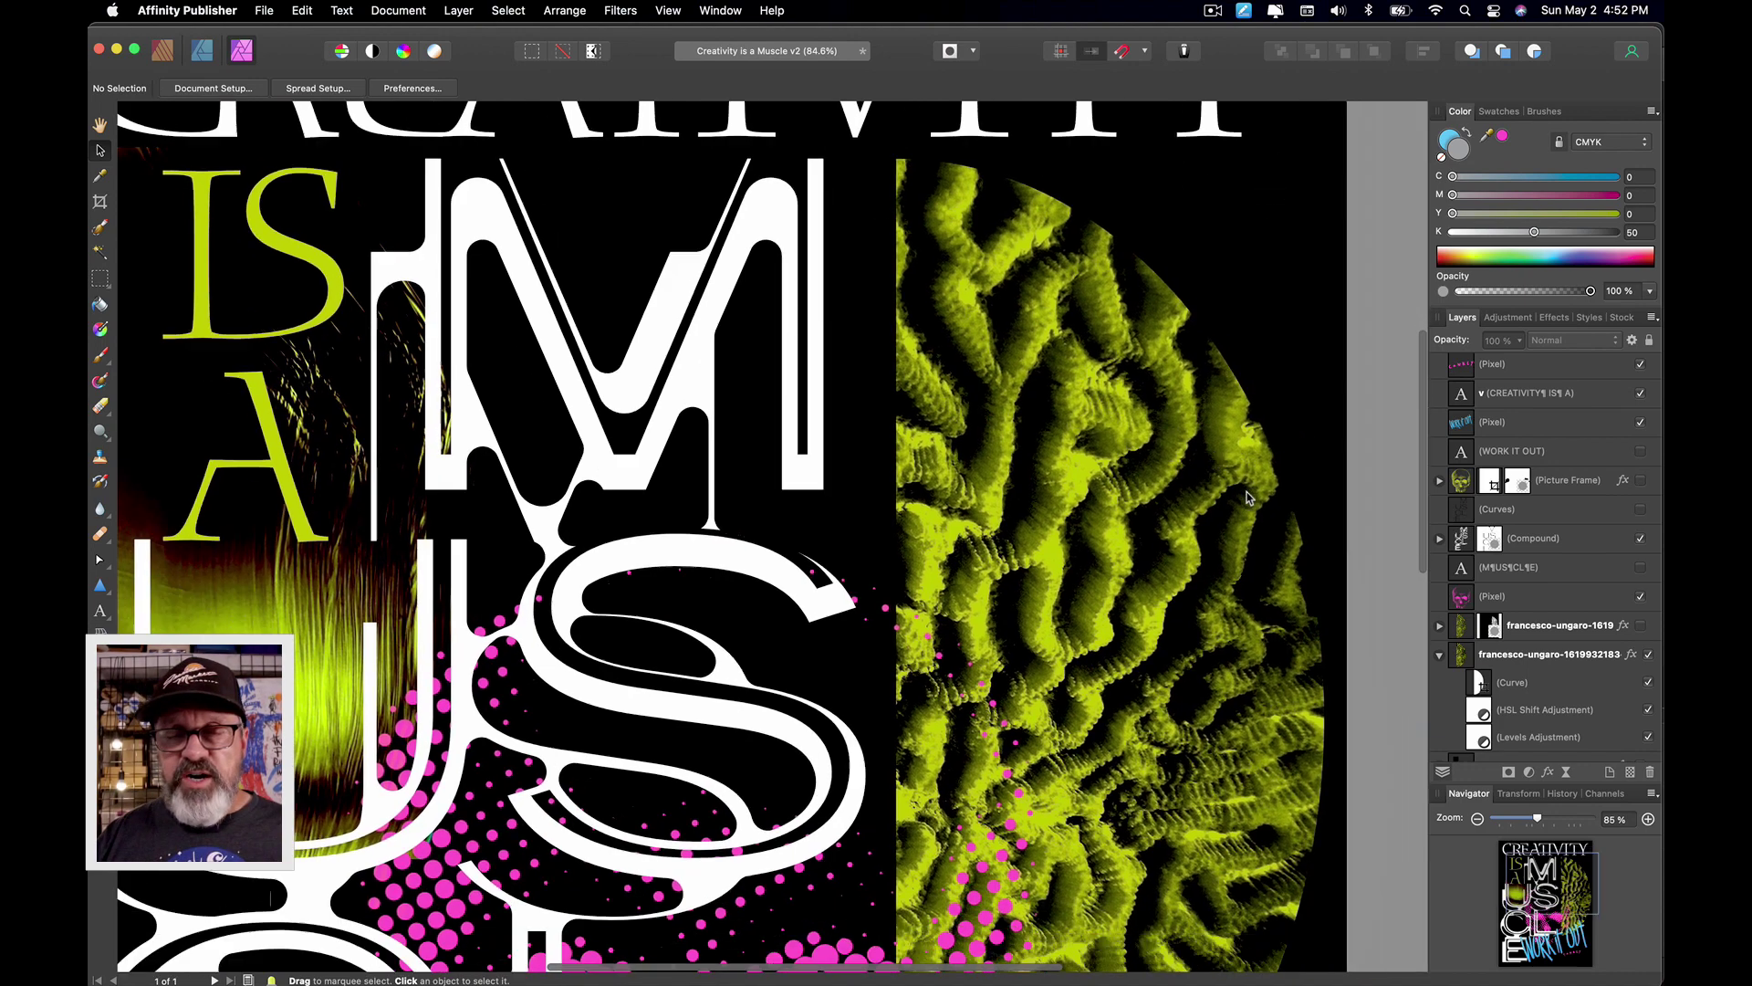
scroll(922, 468, "down", 3)
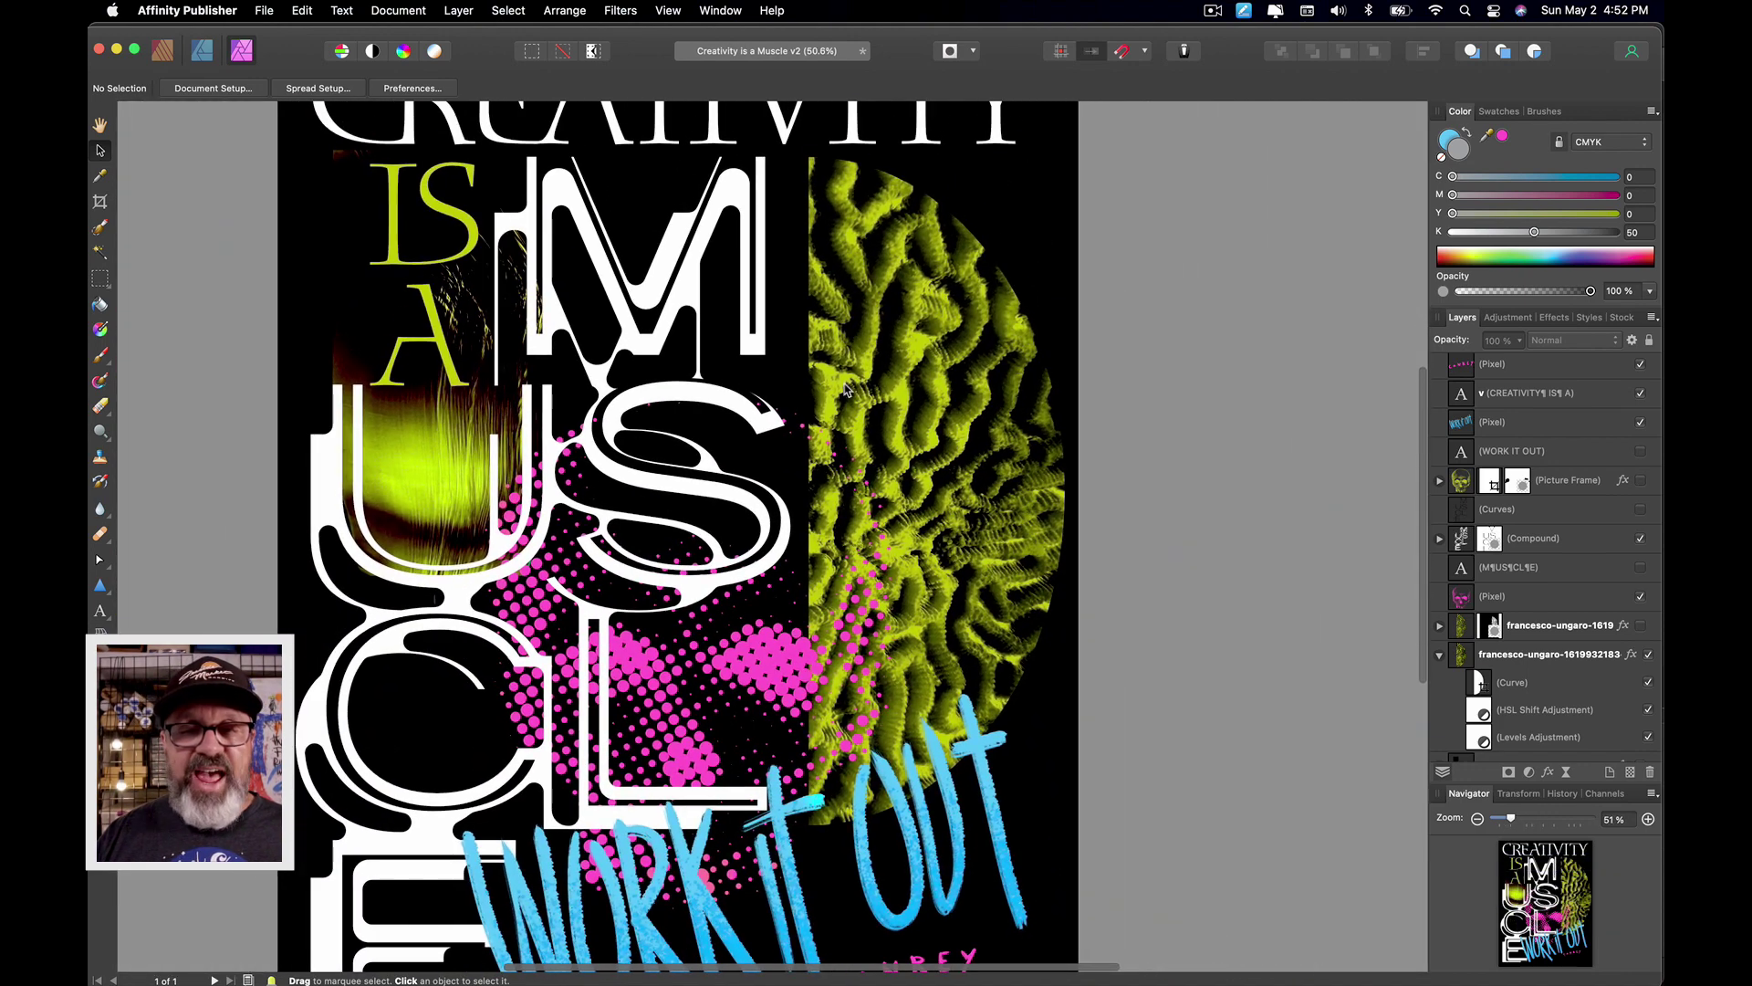
scroll(952, 360, "up", 5)
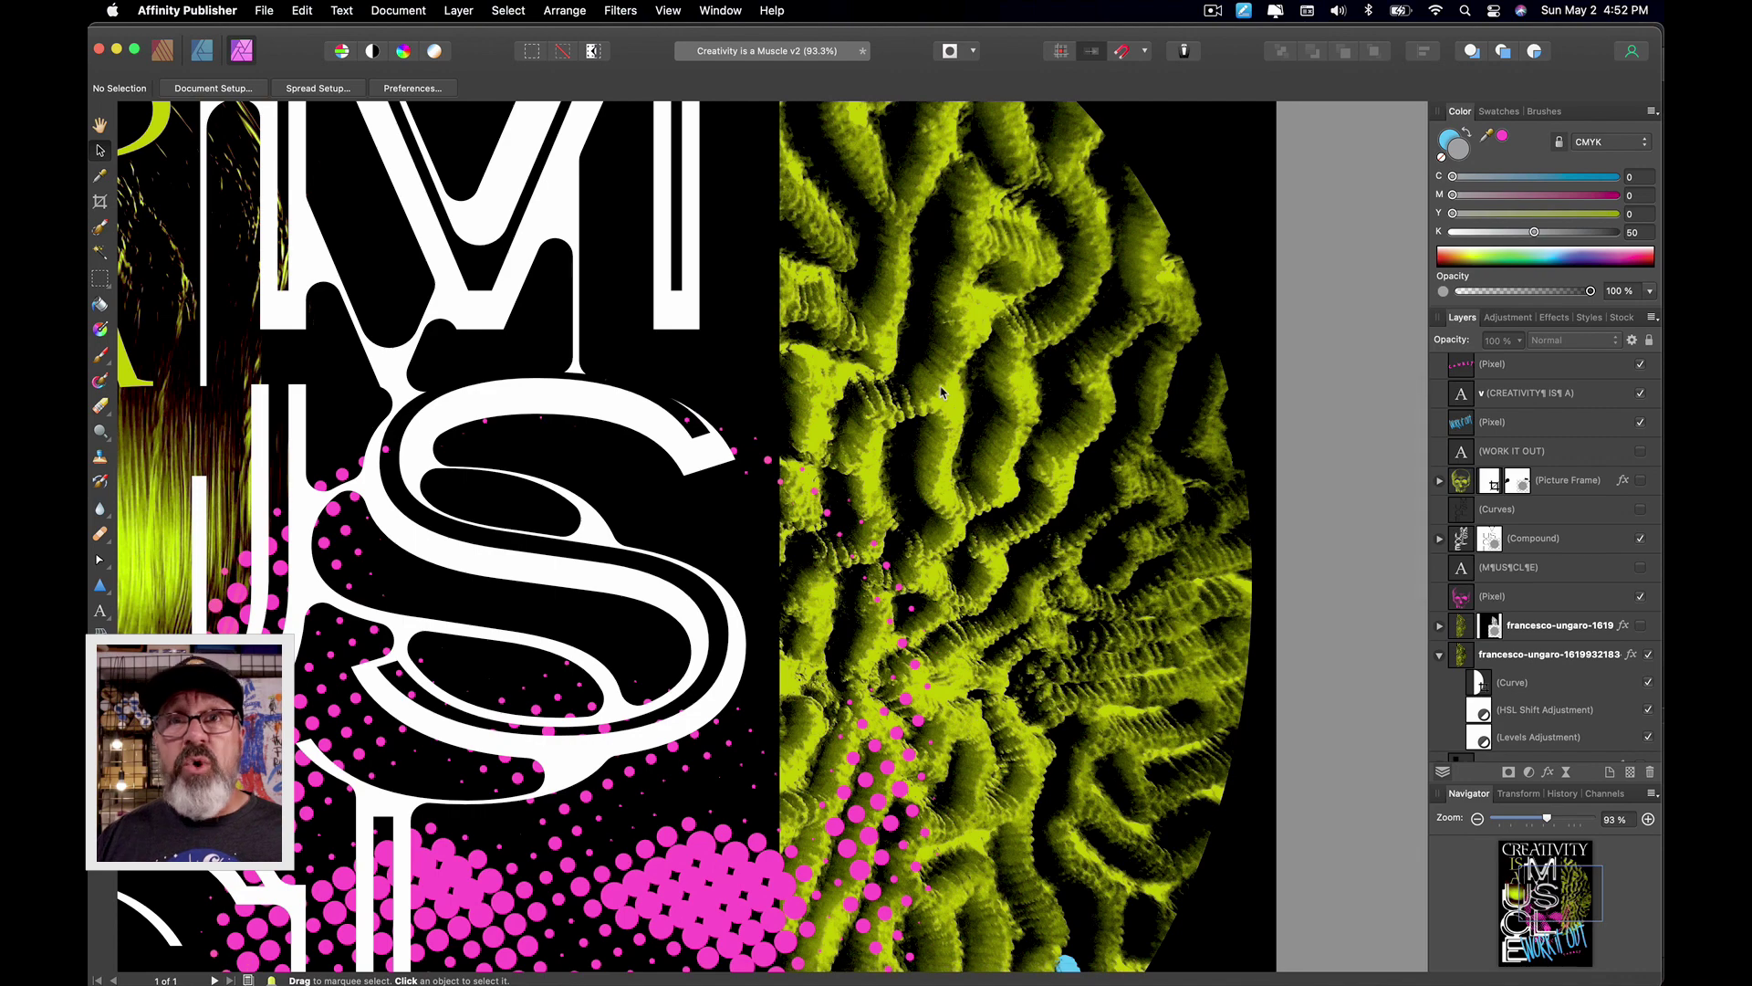
scroll(941, 391, "down", 3)
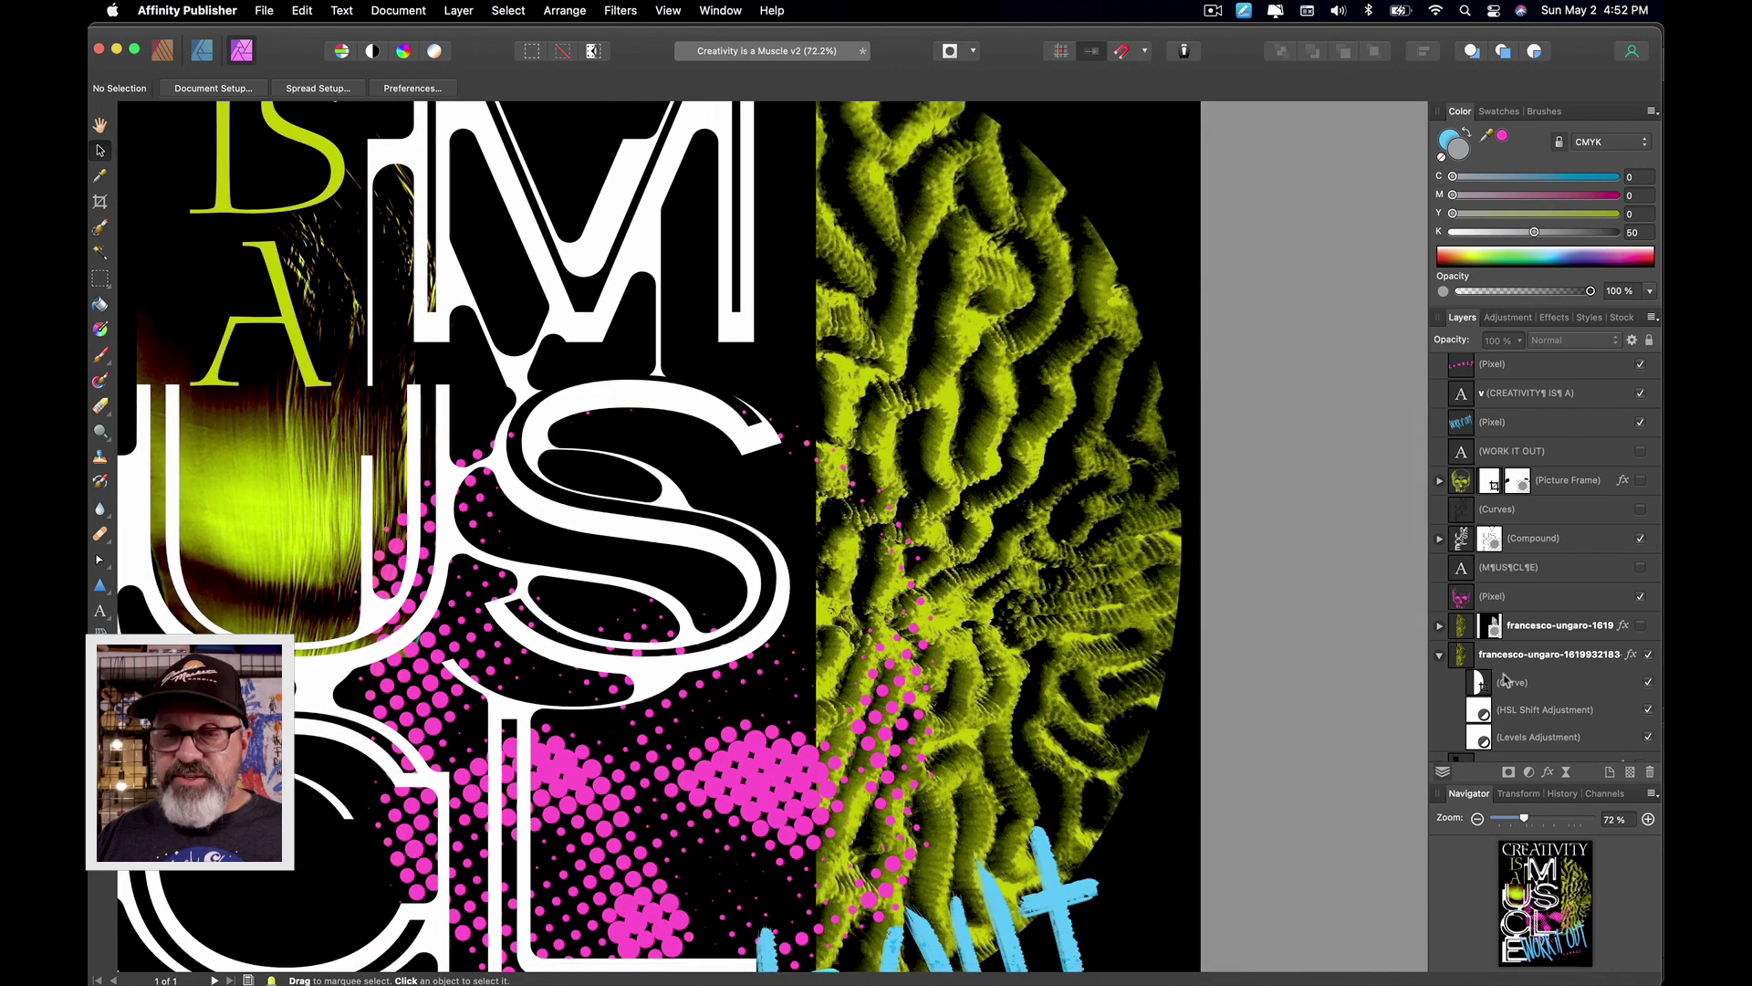
Step: Review the layer effects applied to the lower coral image, including its Color Overlay
scroll(1506, 675, "down", 2)
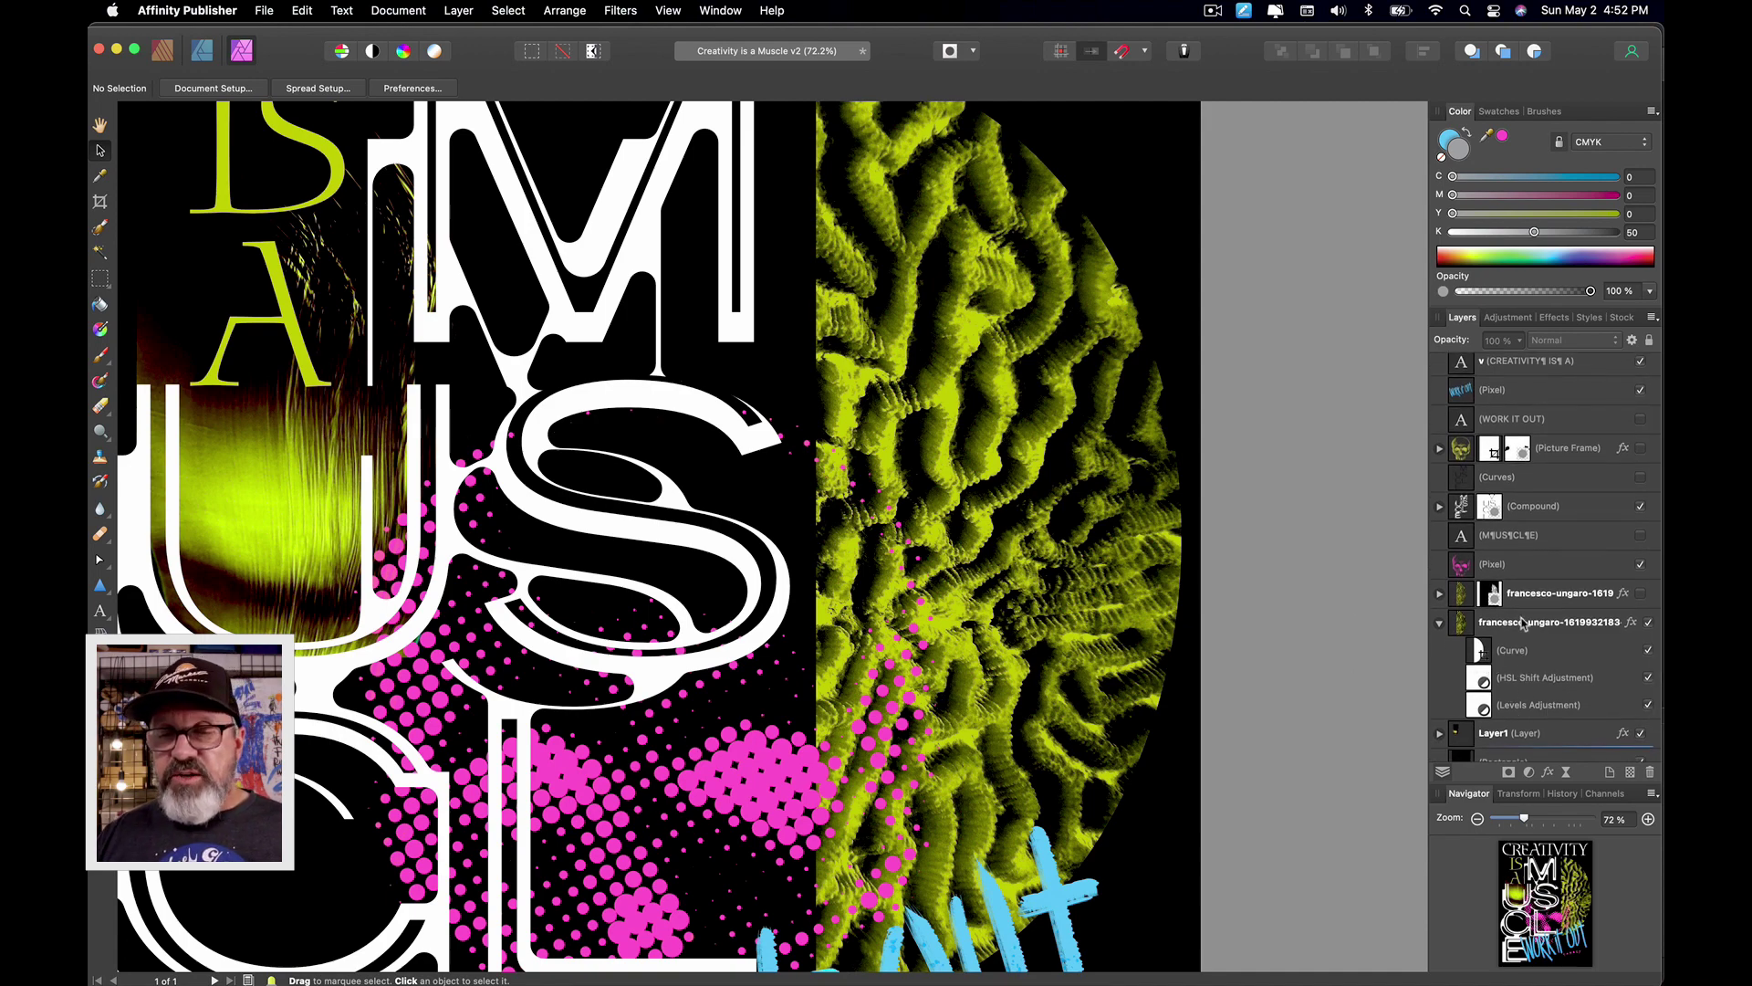
left_click(1631, 622)
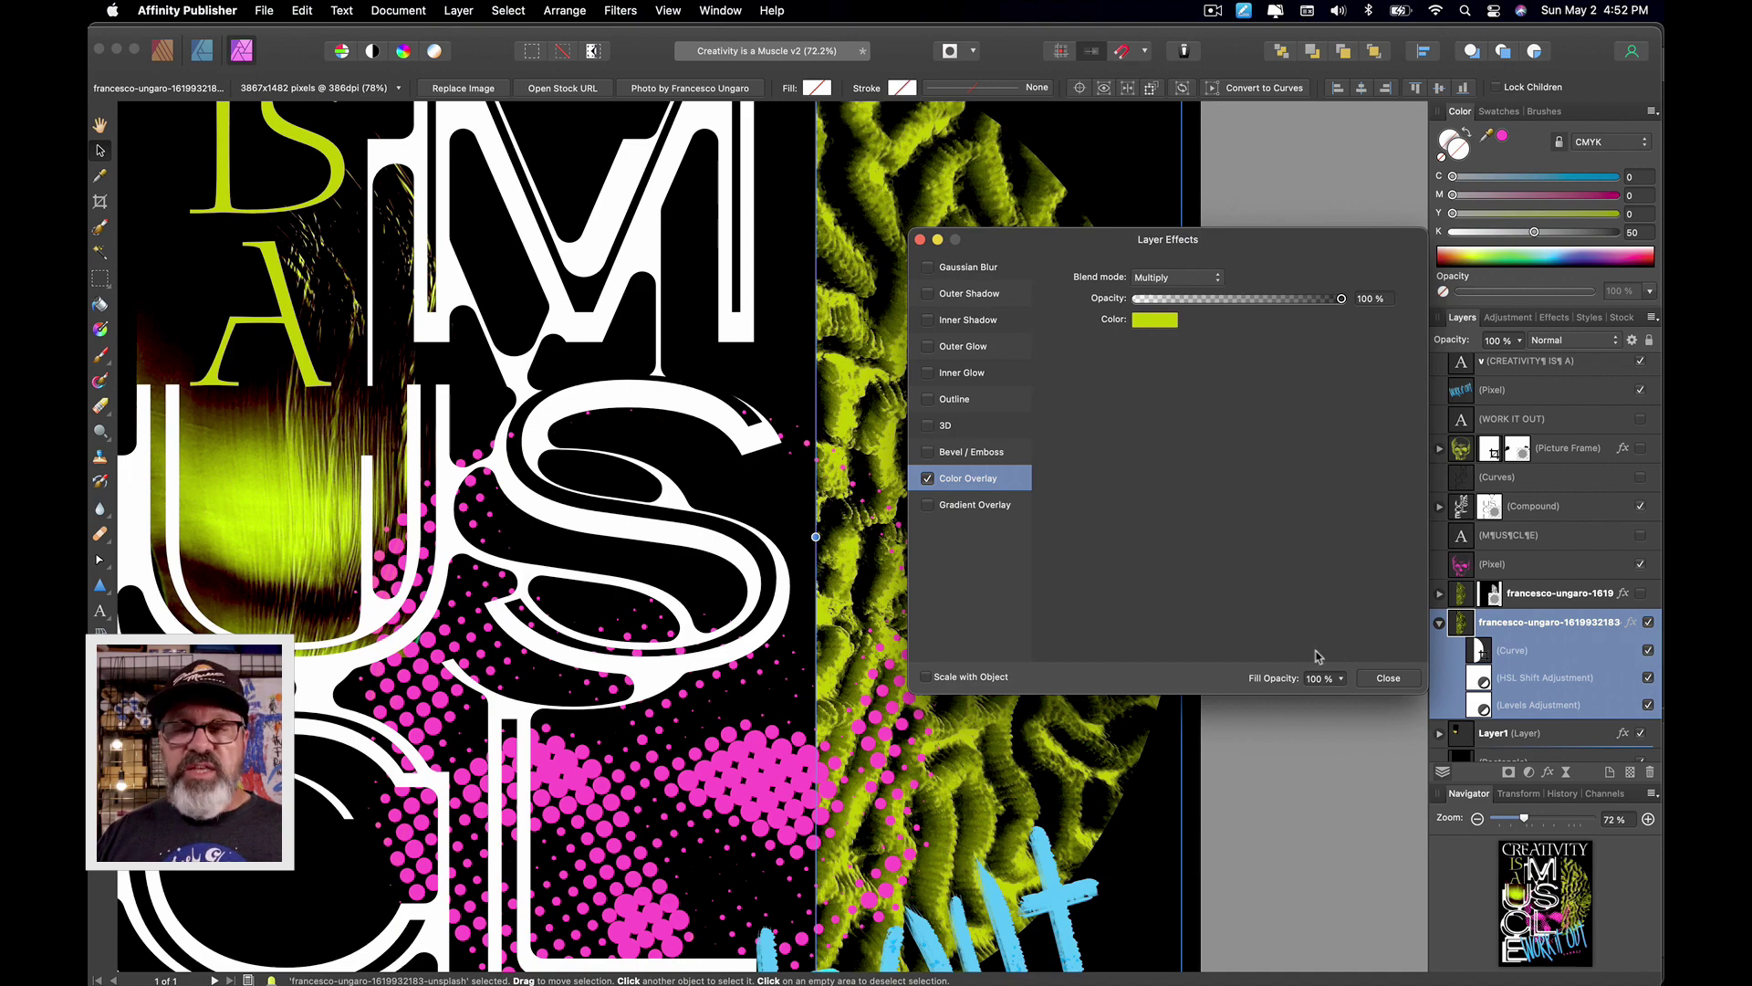
left_click(1385, 677)
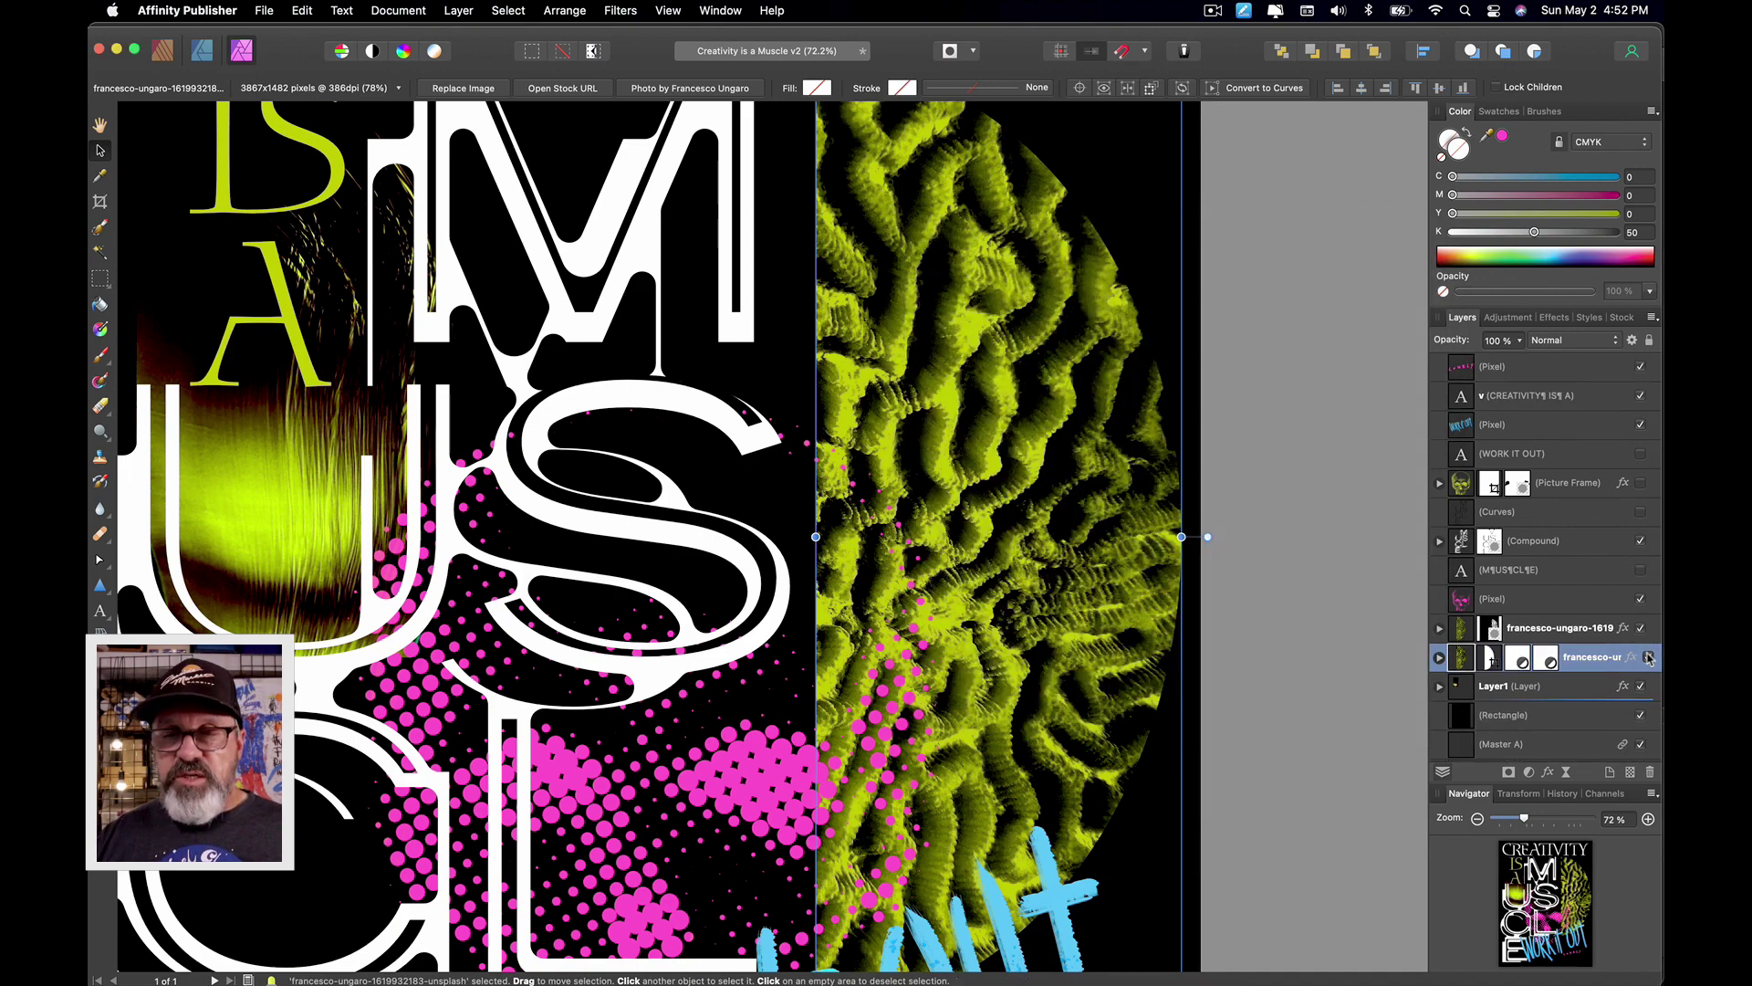
Step: Show the upper masked coral image again and hide the lower one
left_click(1640, 628)
left_click(1643, 659)
scroll(919, 523, "up", 5)
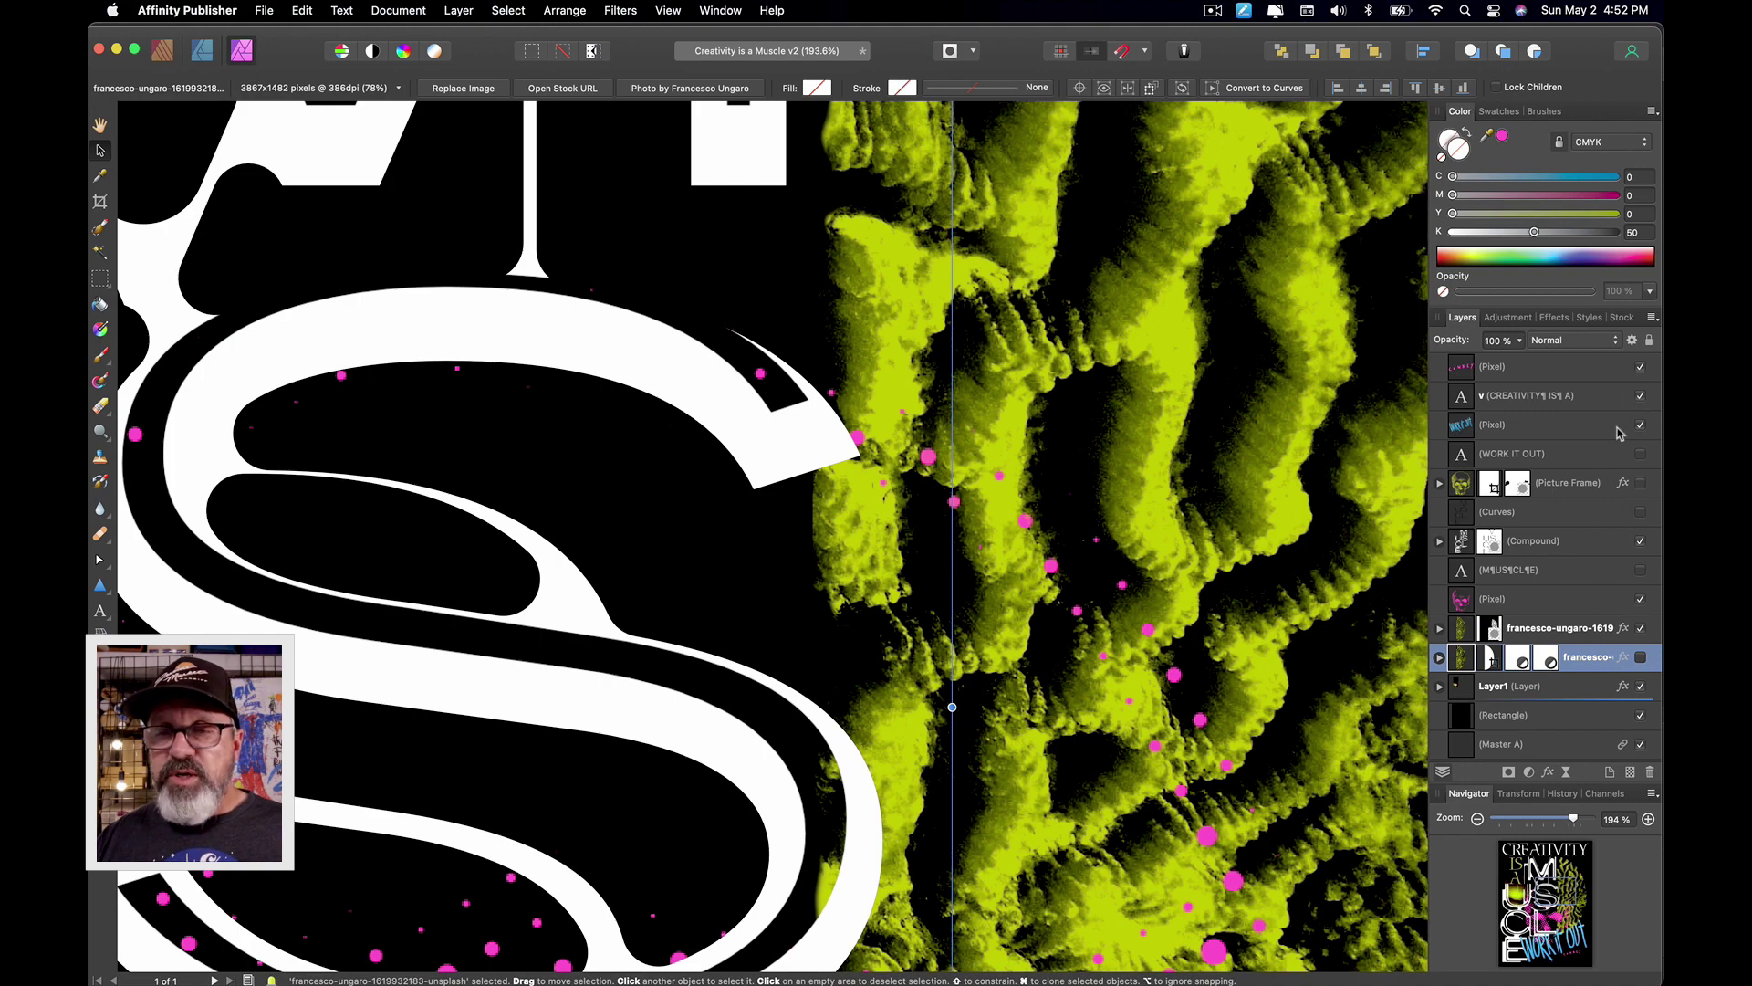
Step: Hide the Compound lettering layer and examine the masked coral's irregular edge from the middle up to its tip
left_click(1601, 573)
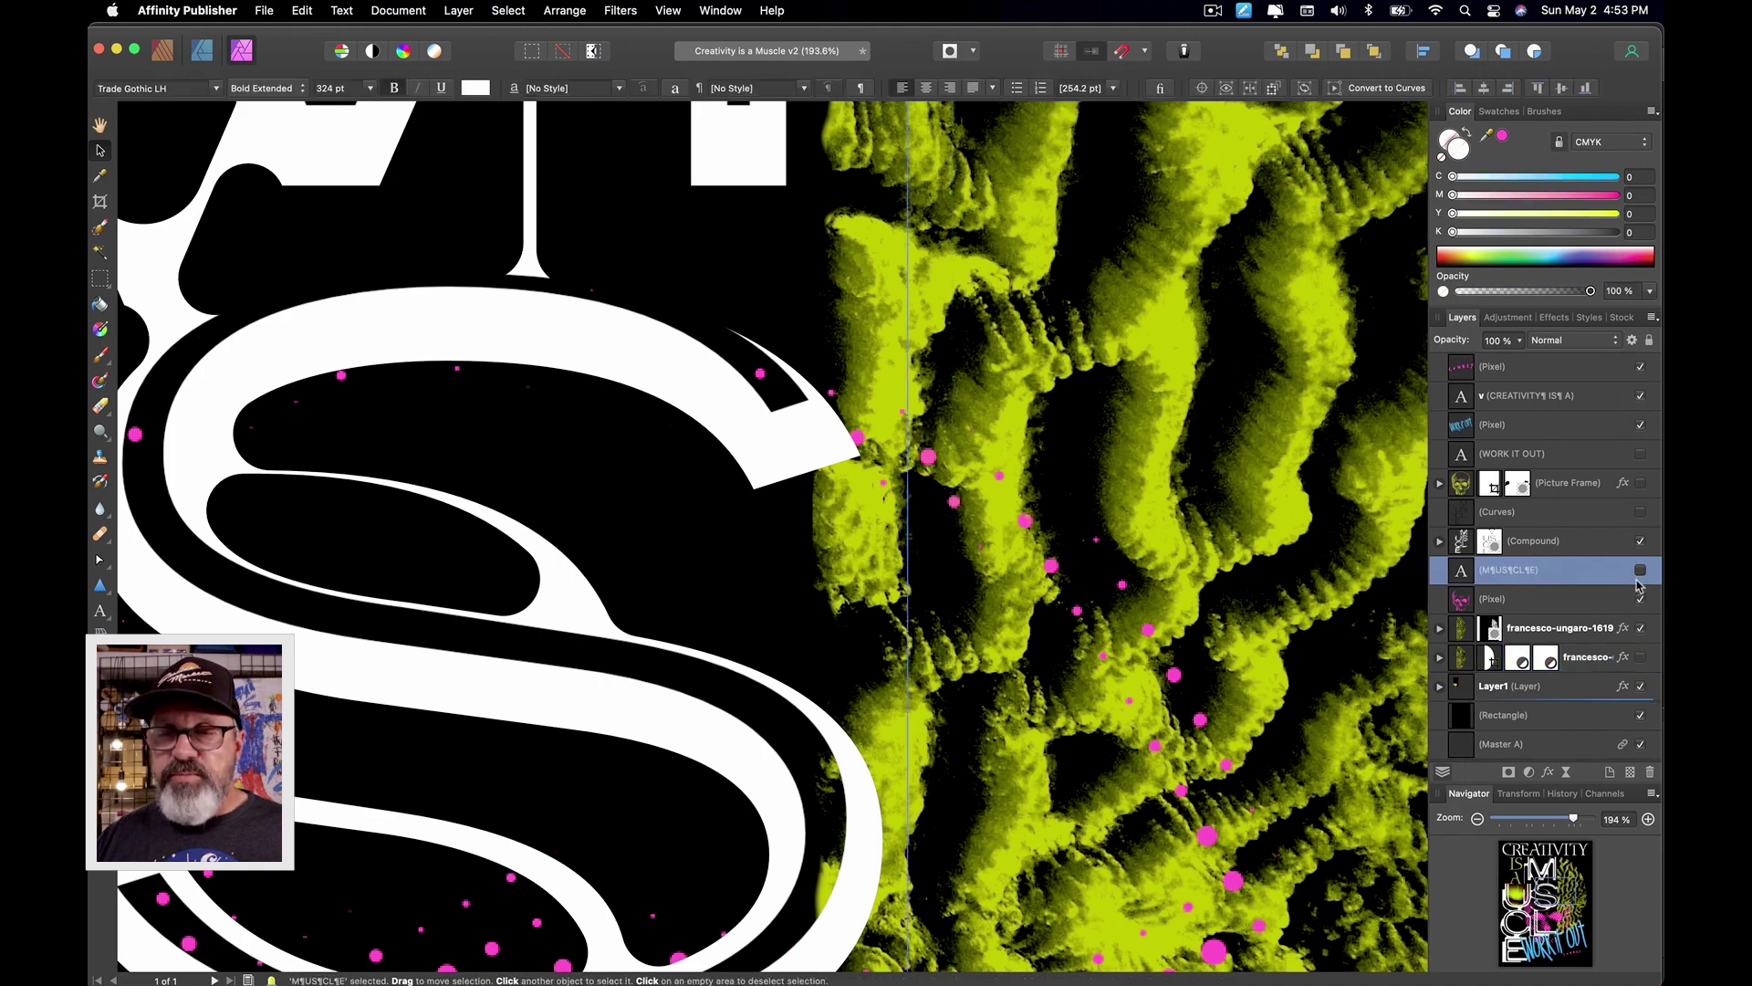
left_click(1639, 541)
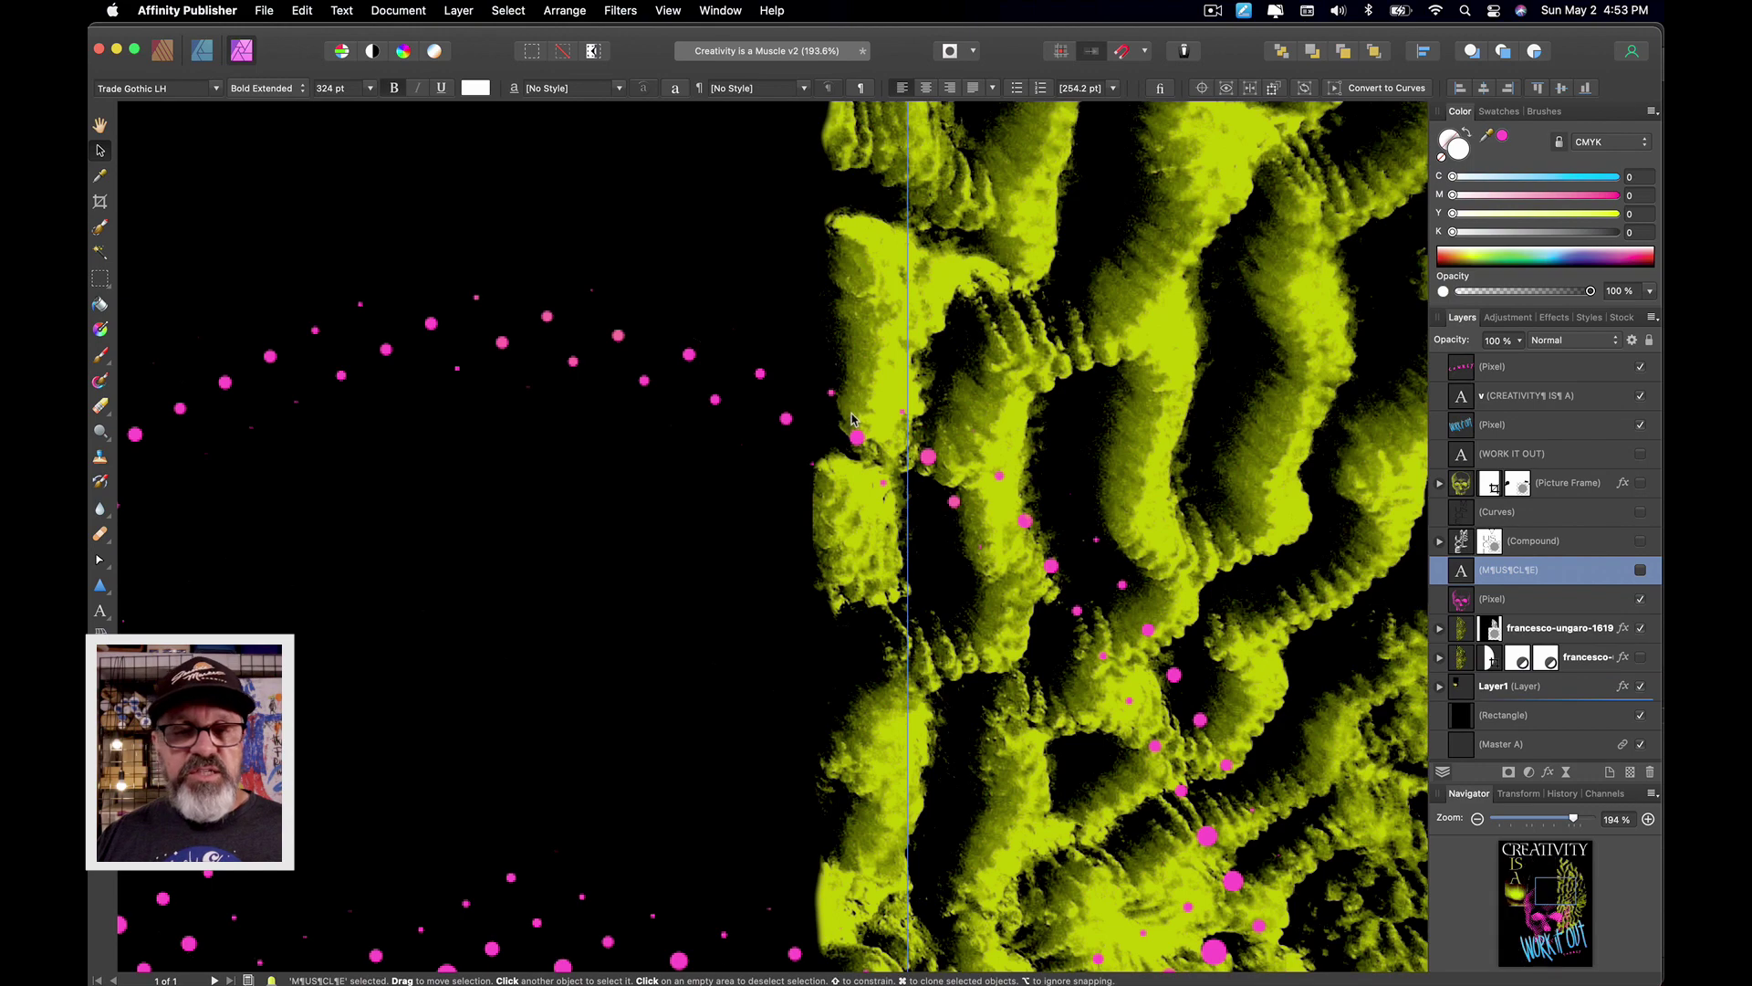
scroll(853, 420, "up", 3)
scroll(853, 421, "down", 3)
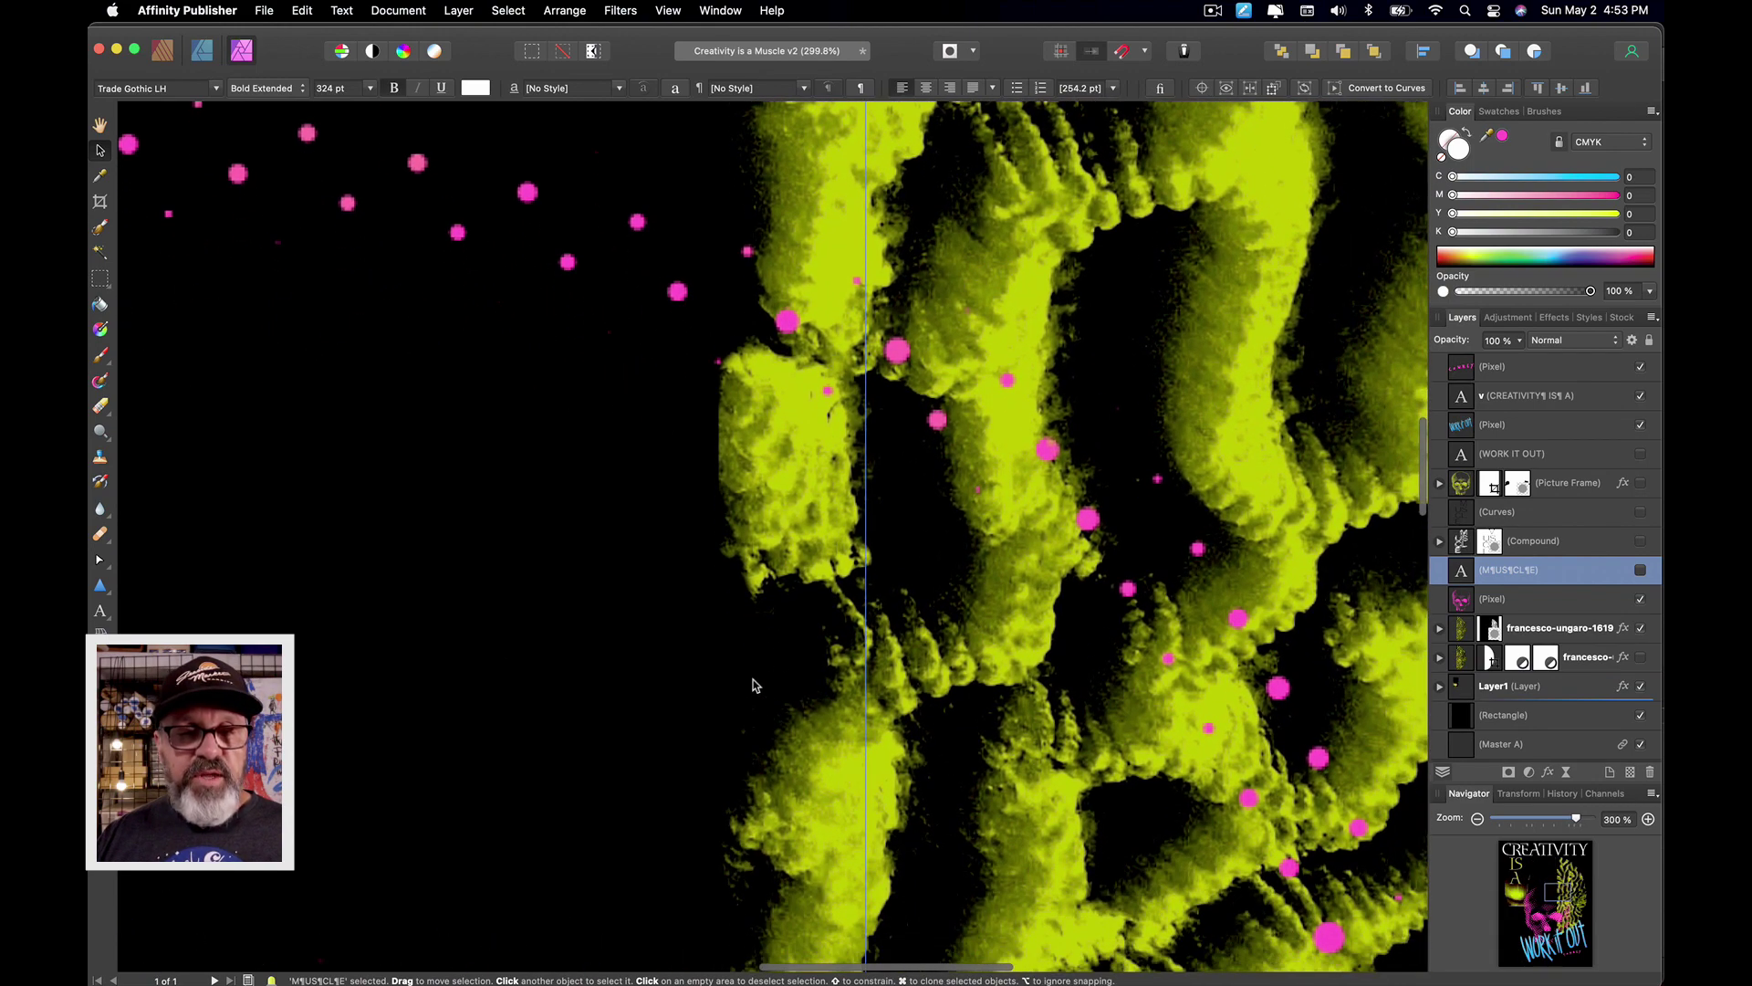
scroll(689, 636, "up", 10)
scroll(689, 636, "up", 8)
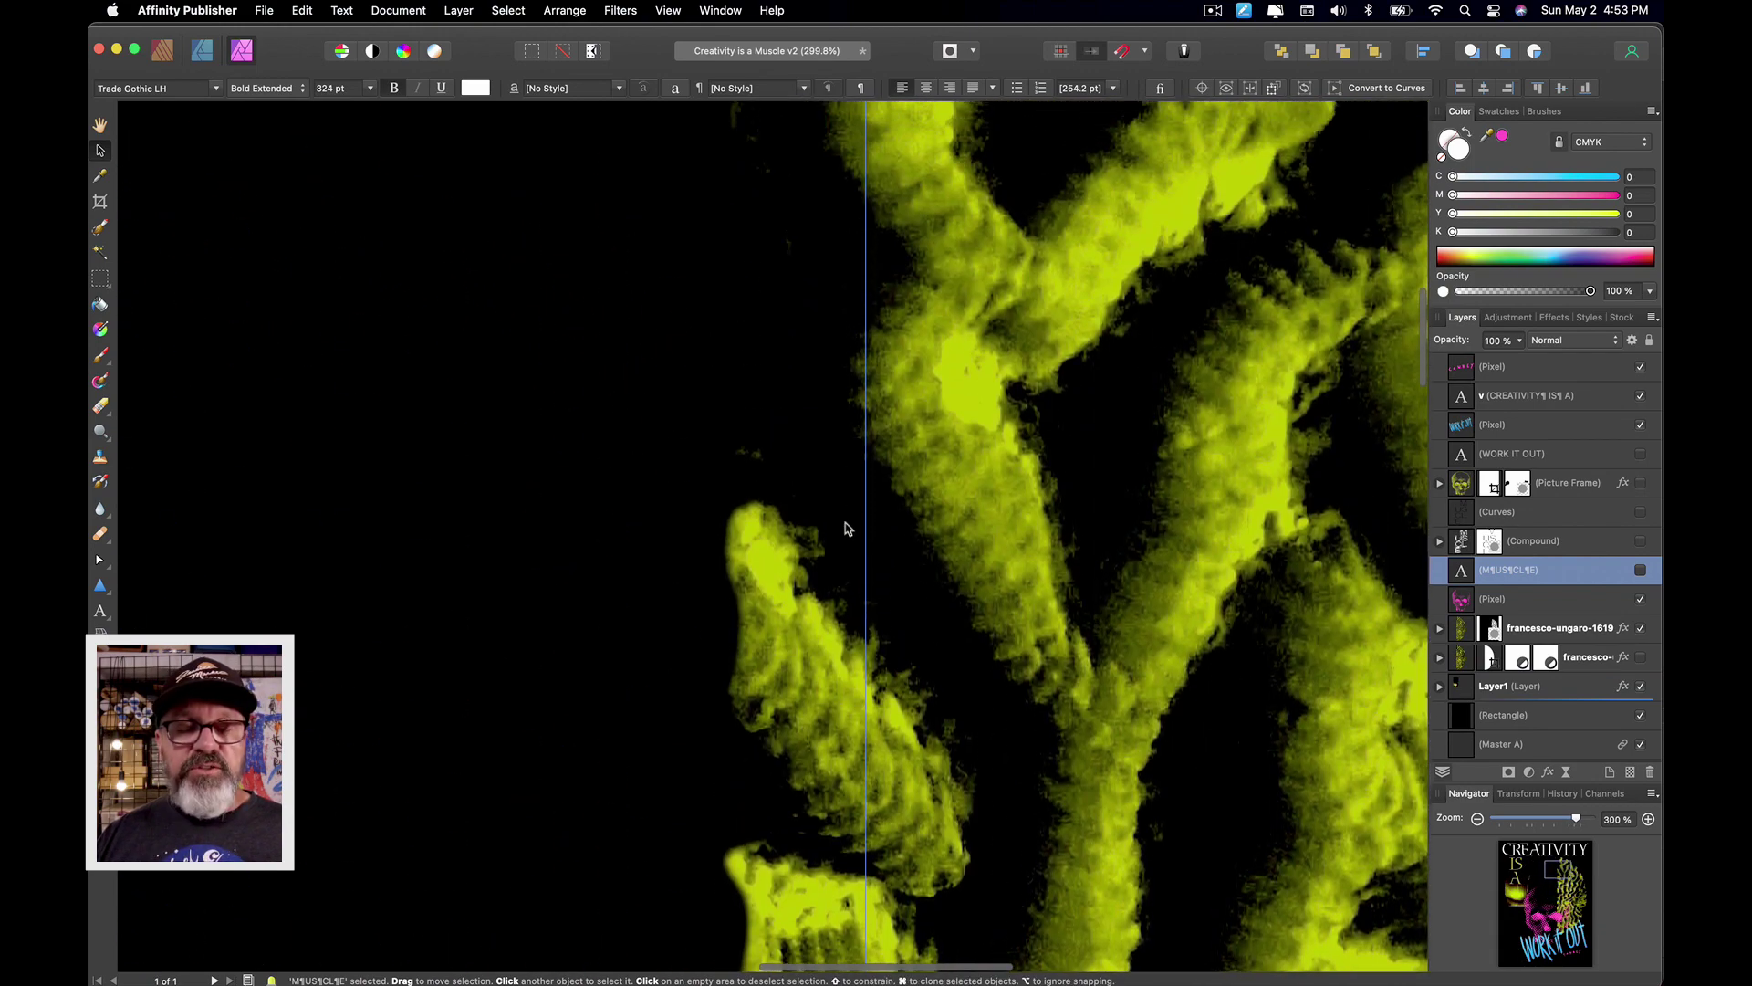
scroll(694, 321, "up", 3)
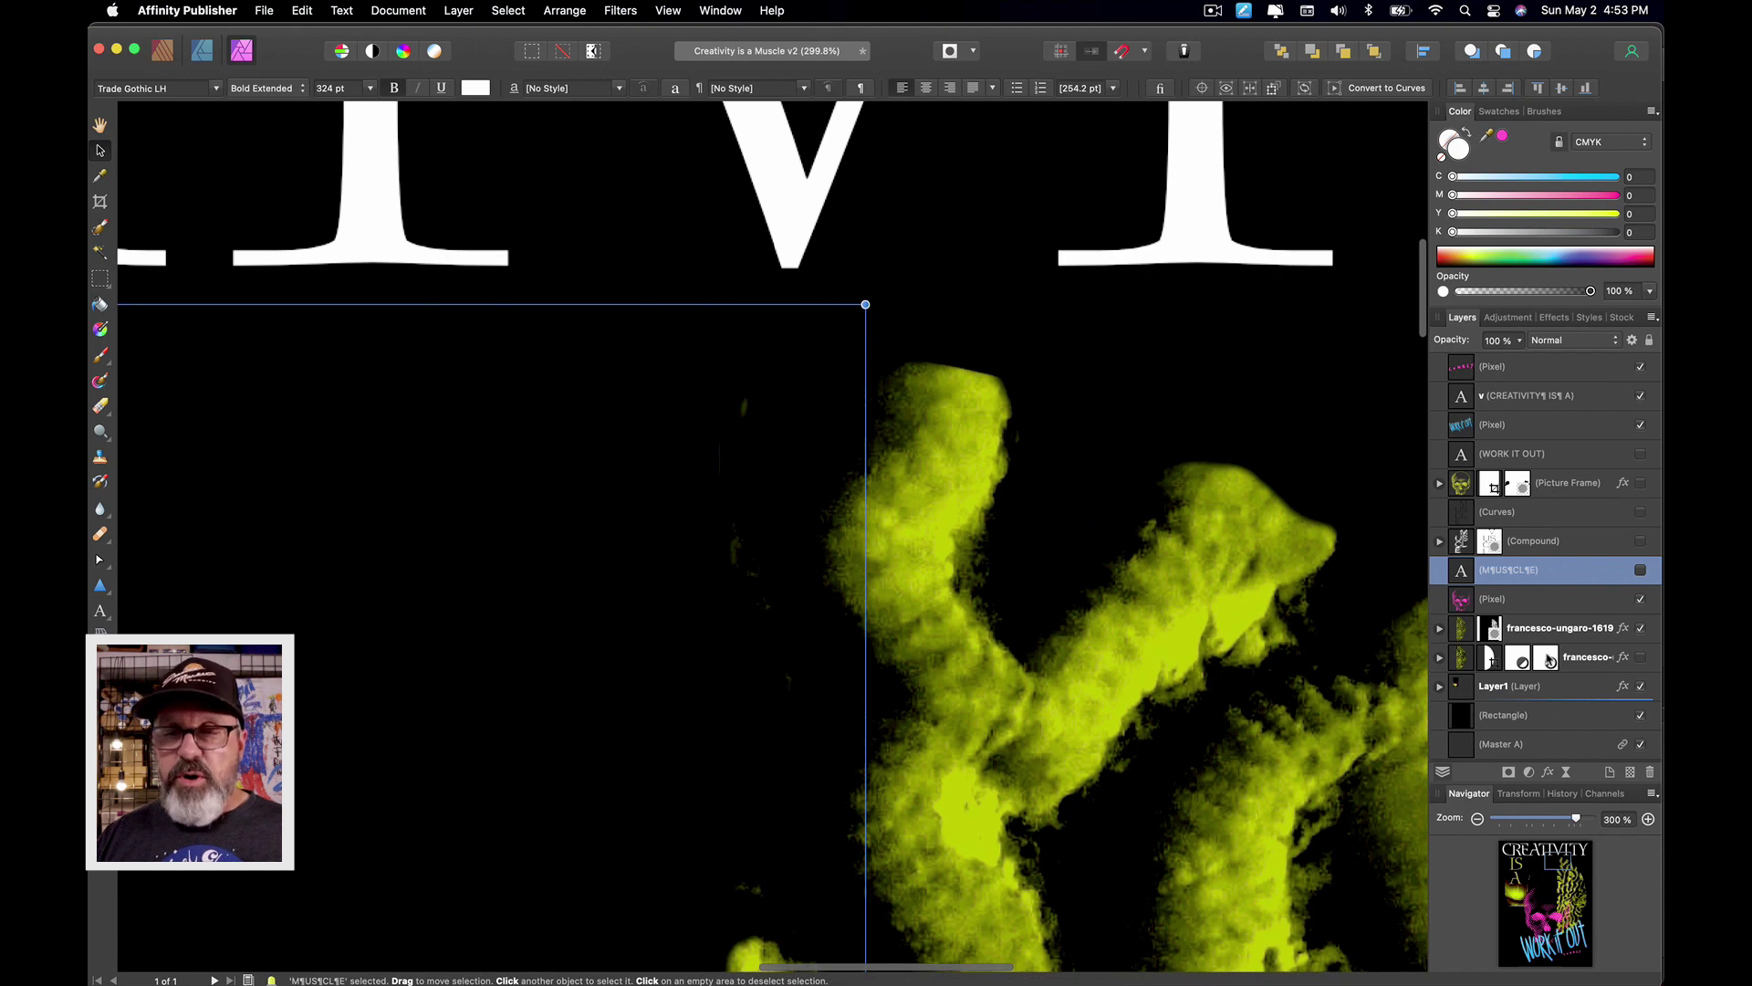
Step: Expand the lower coral image's adjustments and show that layer to compare its edge with the masked version
left_click(1544, 657)
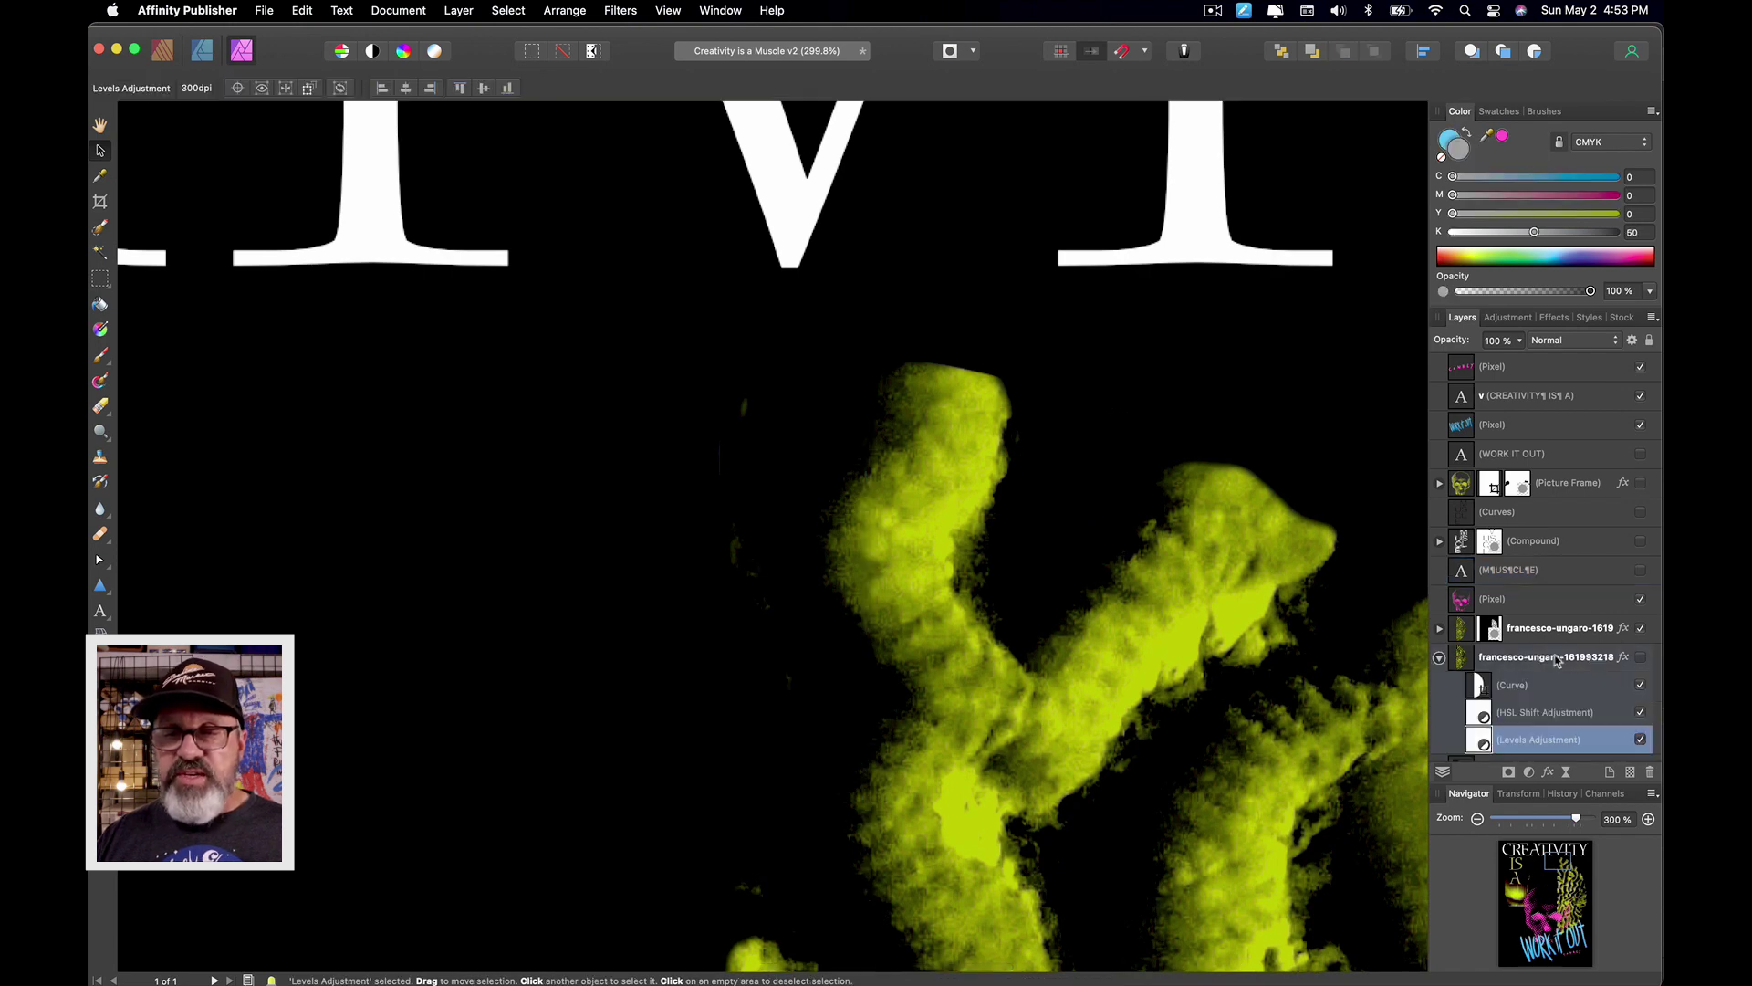
left_click(1640, 657)
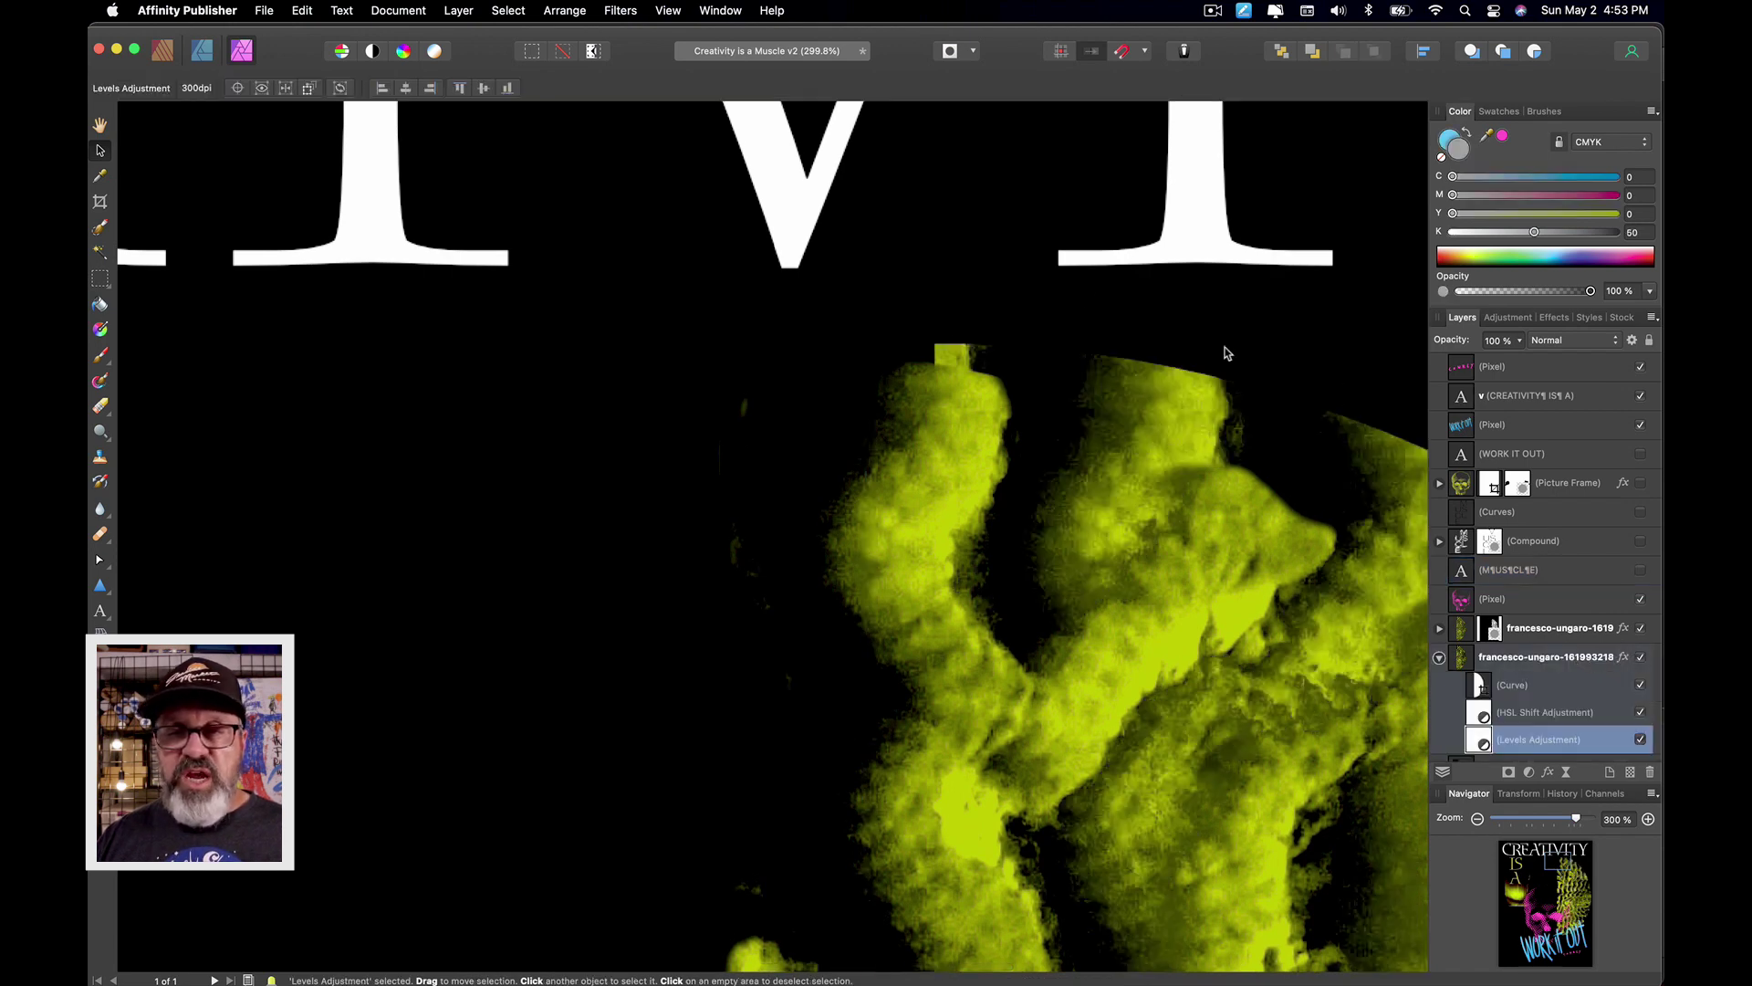
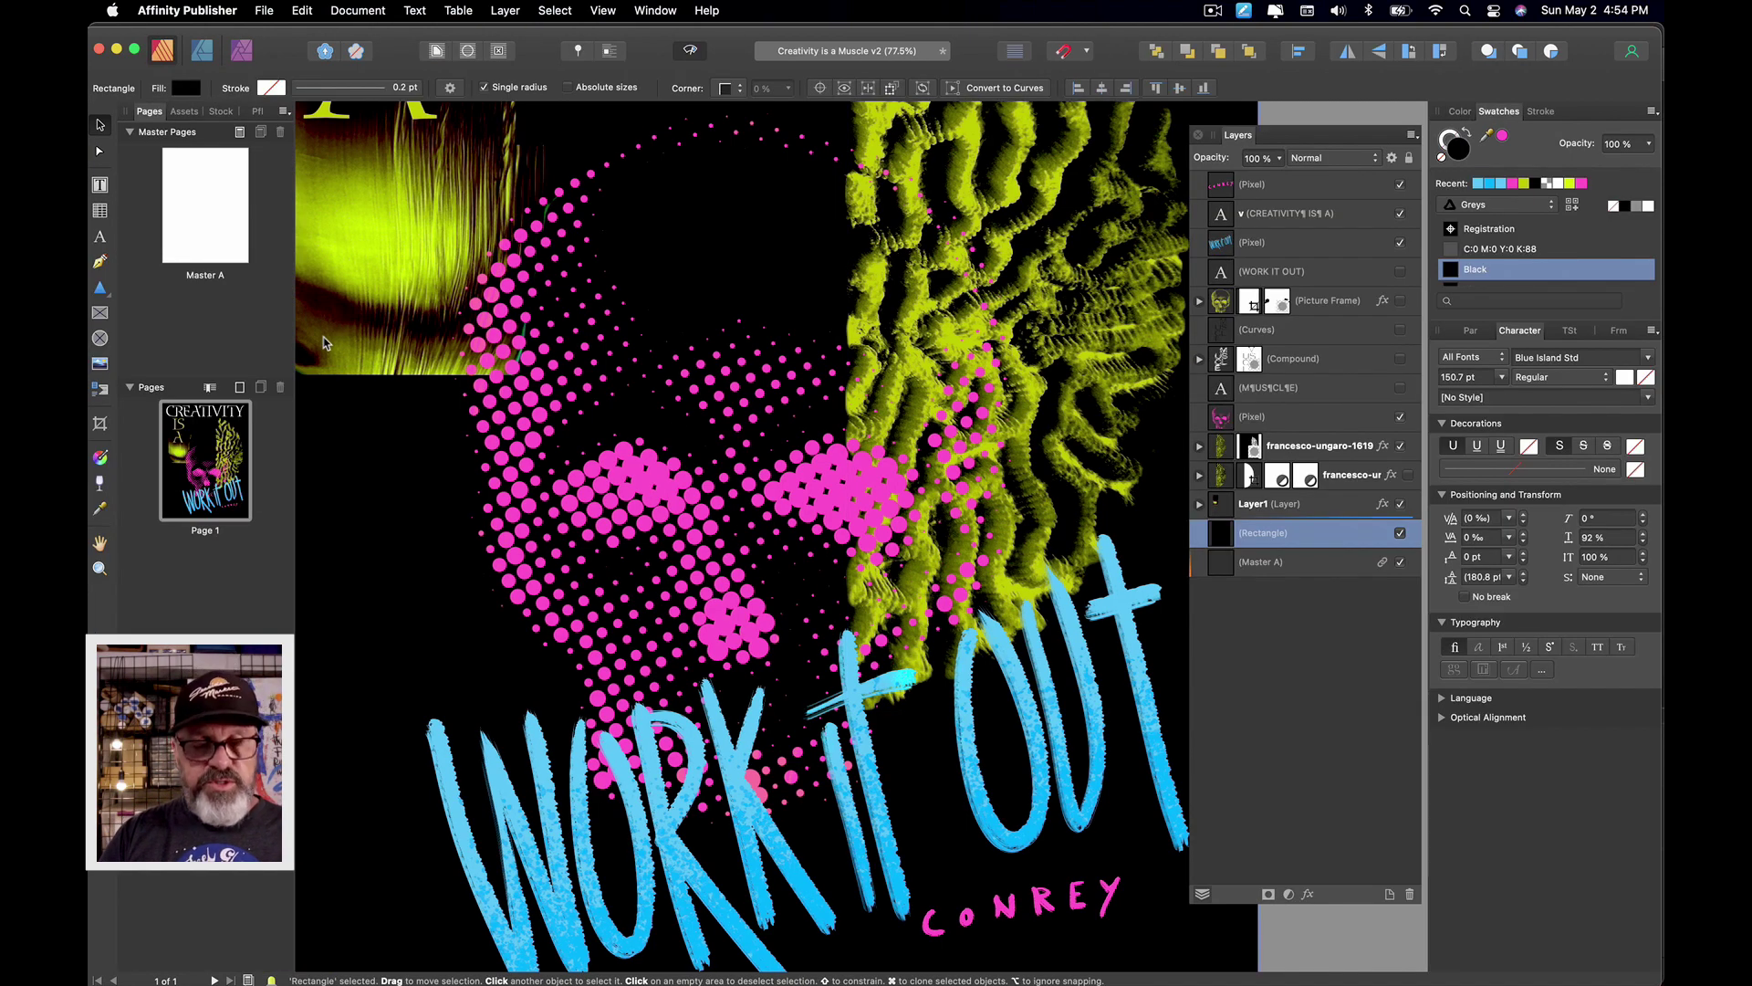
Step: Place the IMG_7070.HEIC skull image on the page and move it to the top of the layer stack
key("super+shift+p")
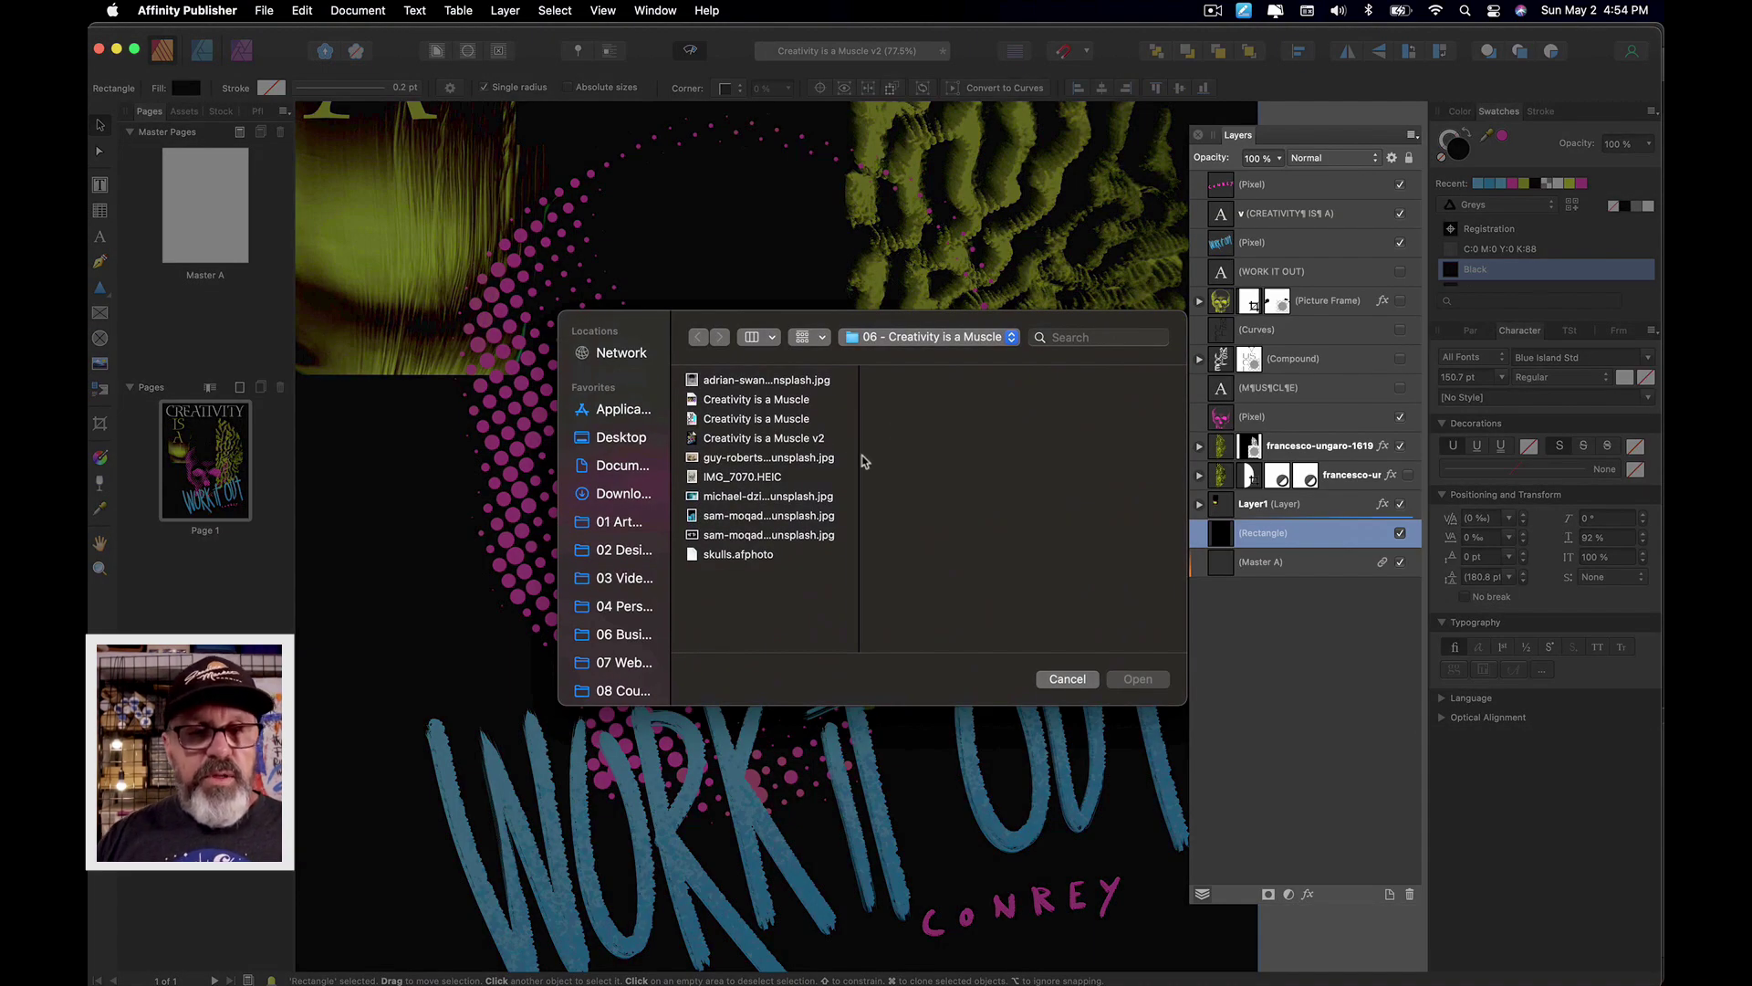
left_click(754, 478)
double_click(754, 478)
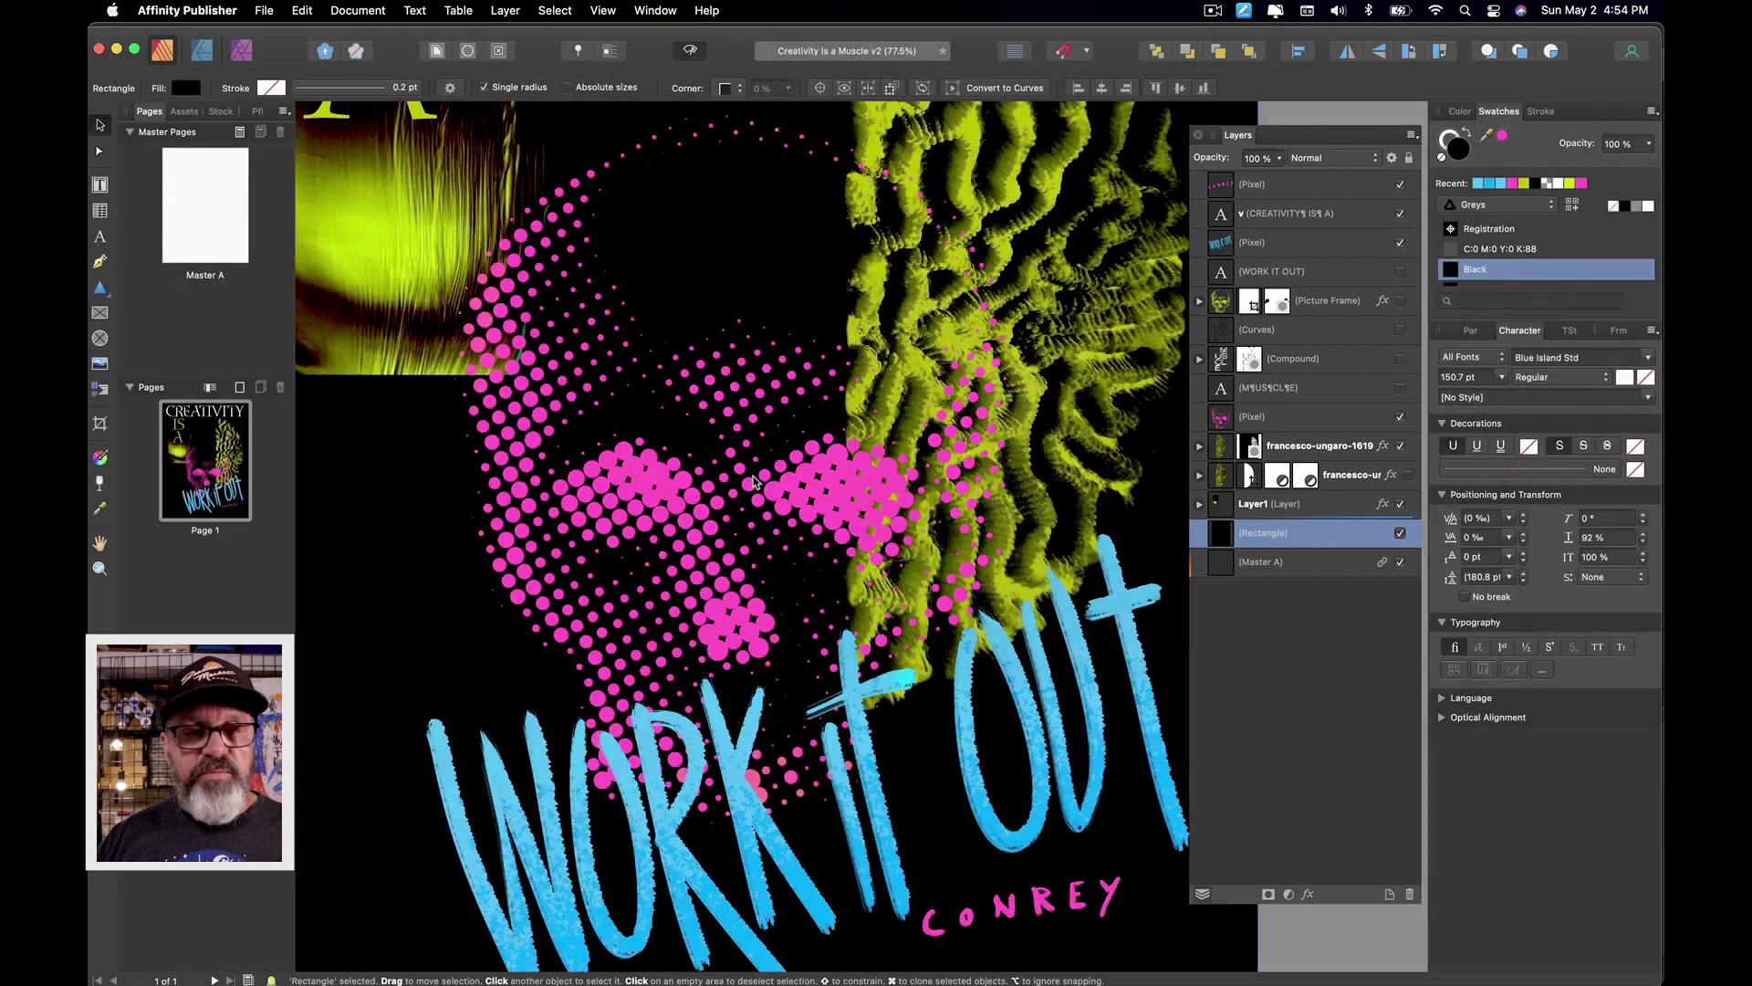
left_click(616, 311)
left_click_drag(1323, 484, 1286, 183)
scroll(730, 502, "down", 3)
scroll(731, 504, "up", 2)
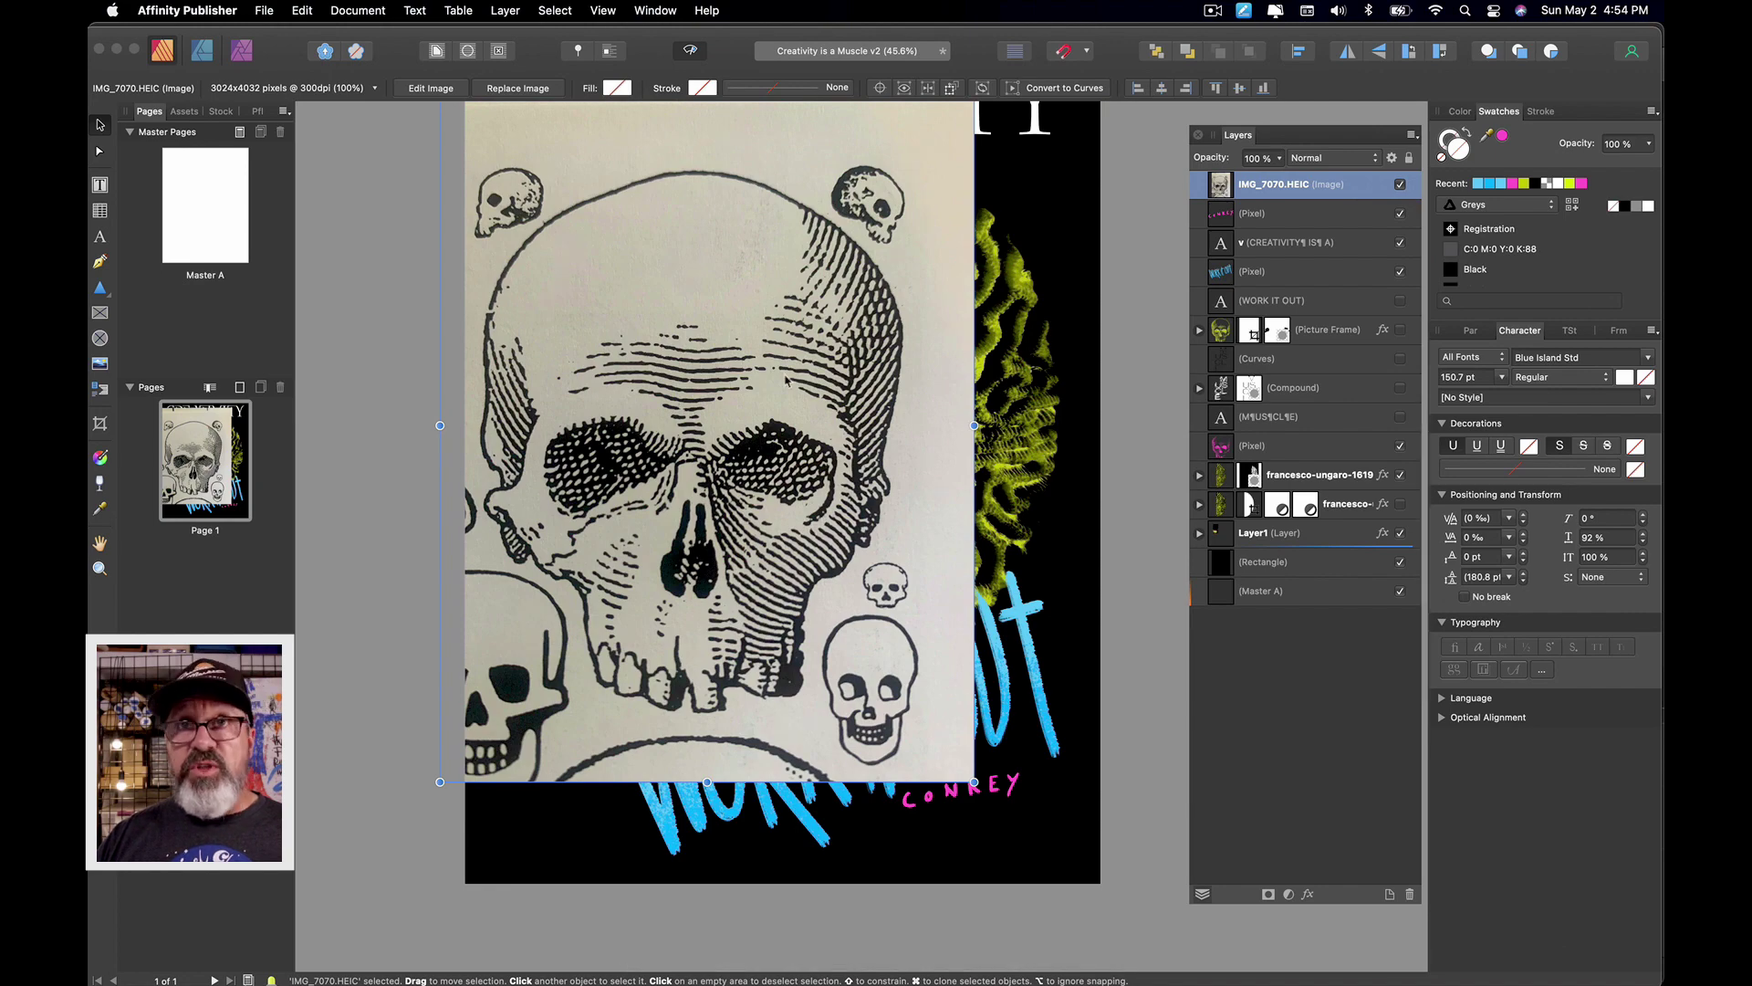
Step: In the Photo Persona, reposition the skull image over the poster and scale it down to about 78%
key("super+3")
left_click_drag(1043, 579, 1171, 643)
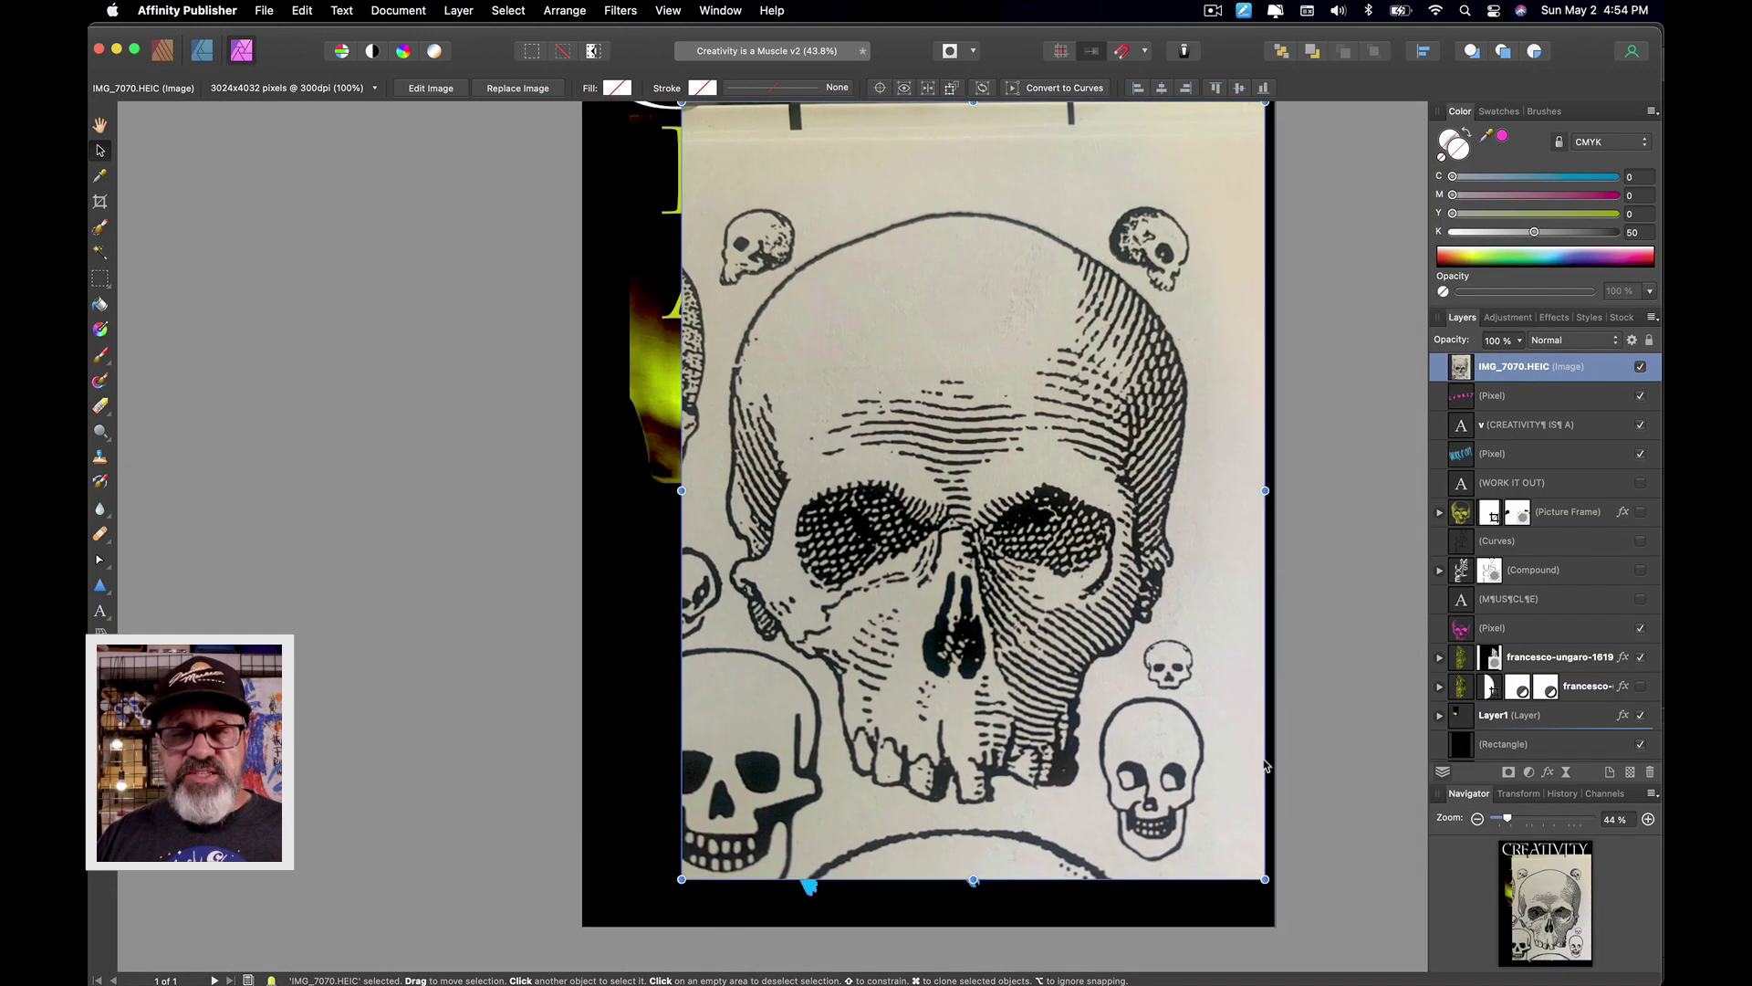
left_click_drag(1265, 881, 1198, 791)
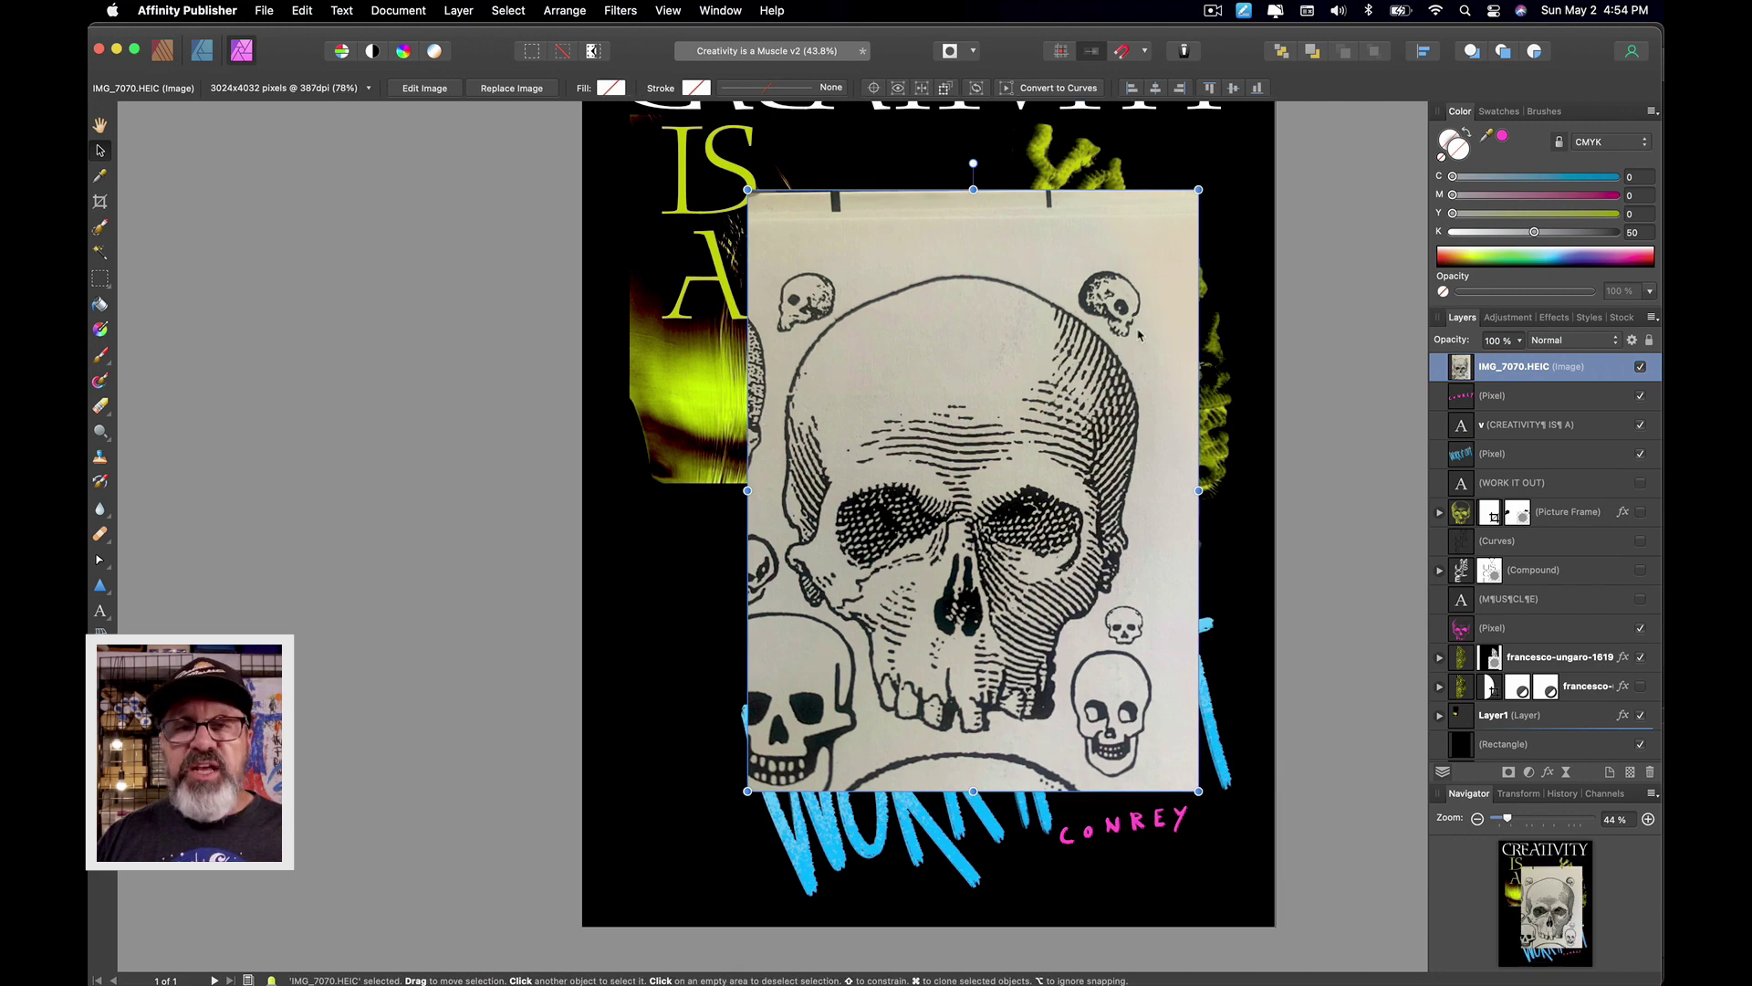
Step: Add a Levels adjustment to the skull image with White Level 61%, Black Level 23% and Gamma 0
key("super+l")
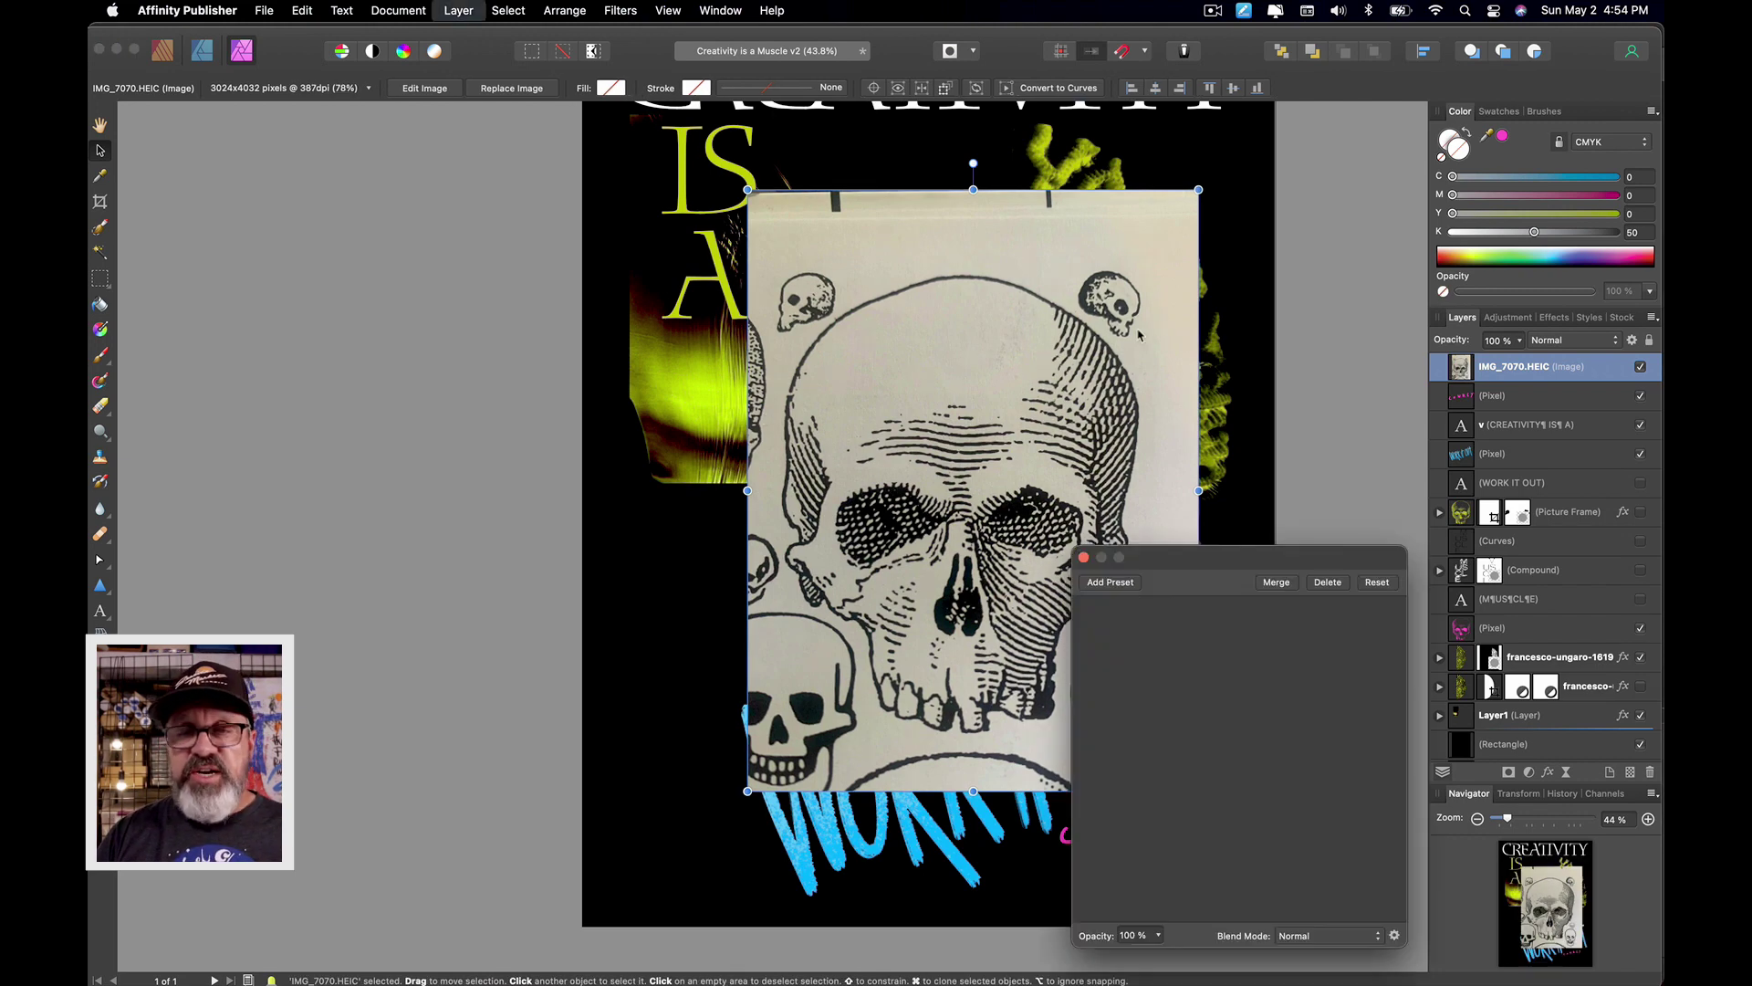
left_click_drag(1392, 796, 1272, 796)
left_click_drag(1087, 760, 1157, 760)
left_click_drag(1243, 833, 1077, 830)
scroll(913, 456, "up", 1)
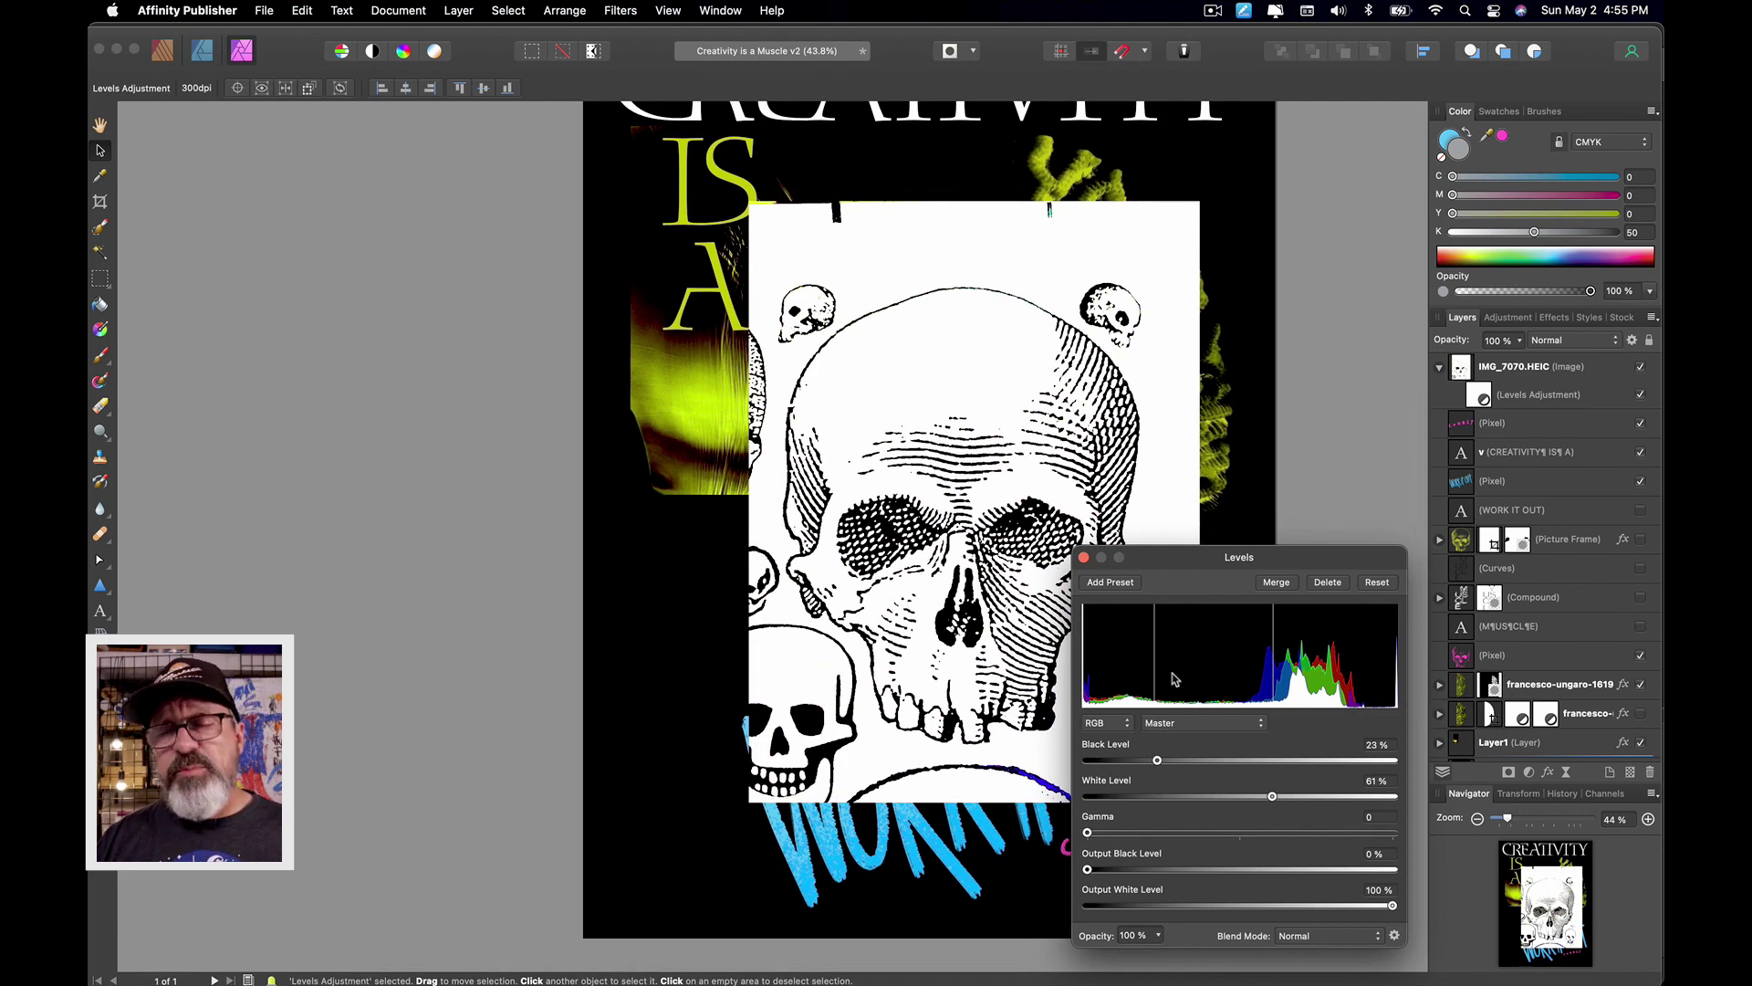
Step: Set the skull's Levels adjustment to Black Level 48% and White Level 59%, and rasterize the skull image together with it
left_click_drag(1157, 760, 1266, 796)
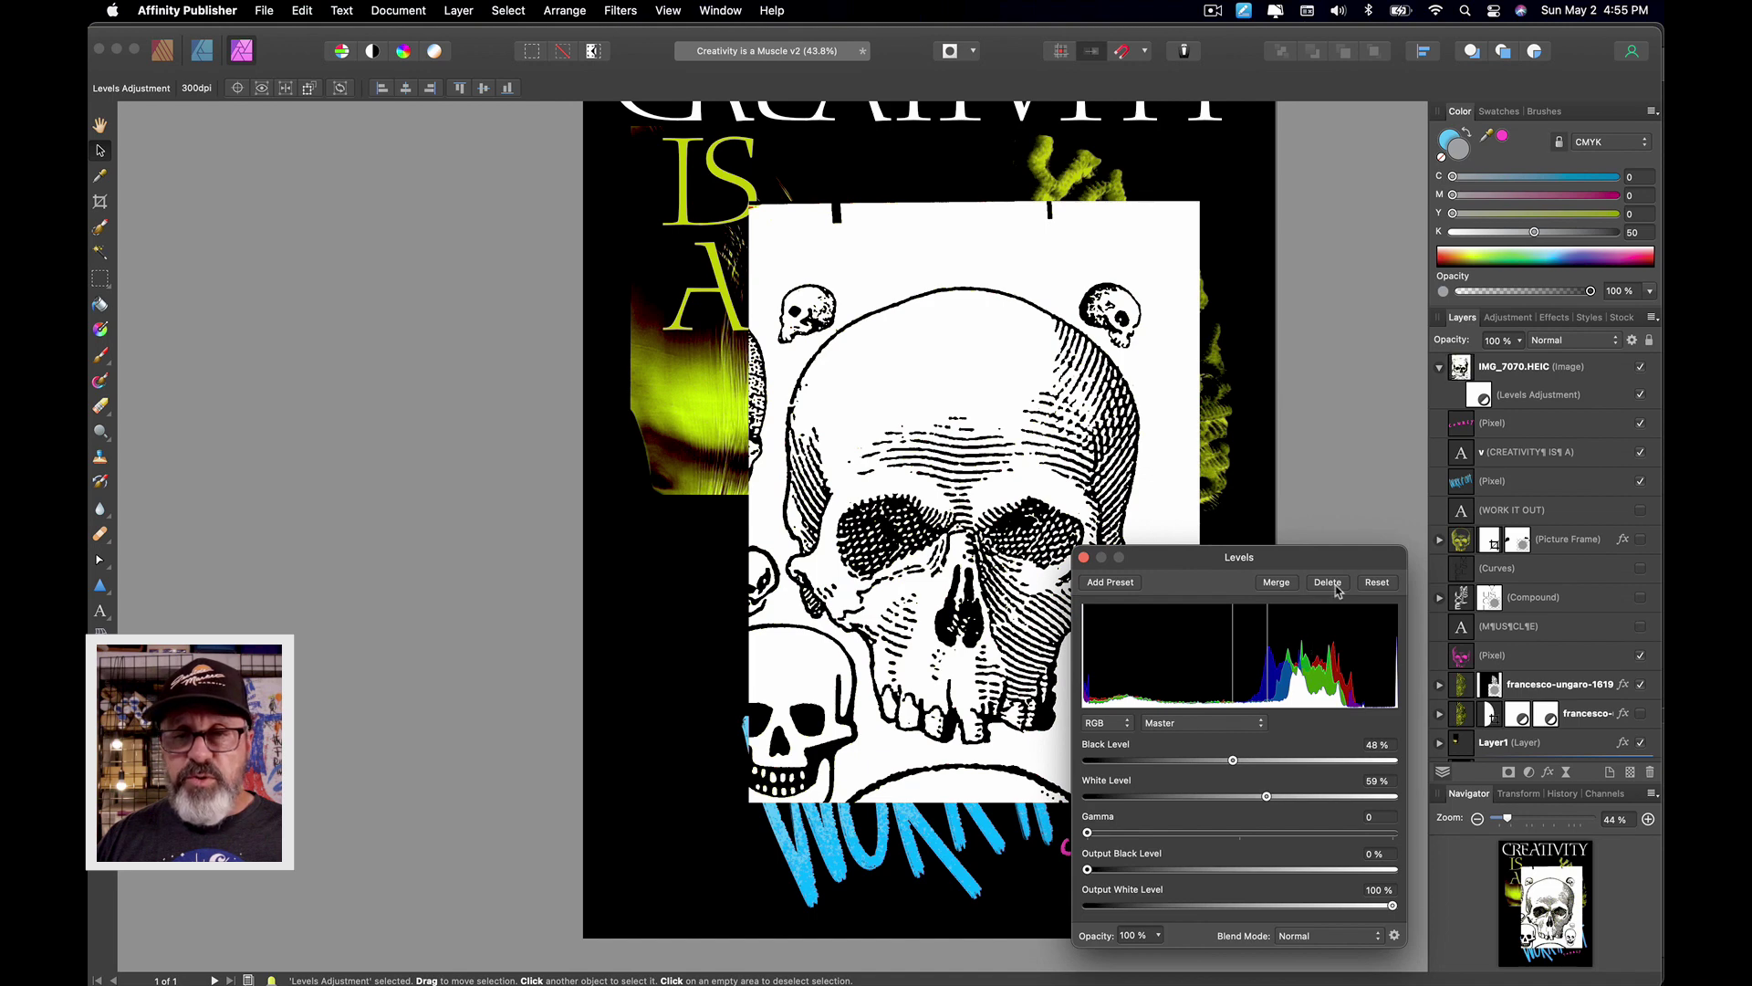
left_click(1155, 537)
scroll(1155, 537, "up", 3)
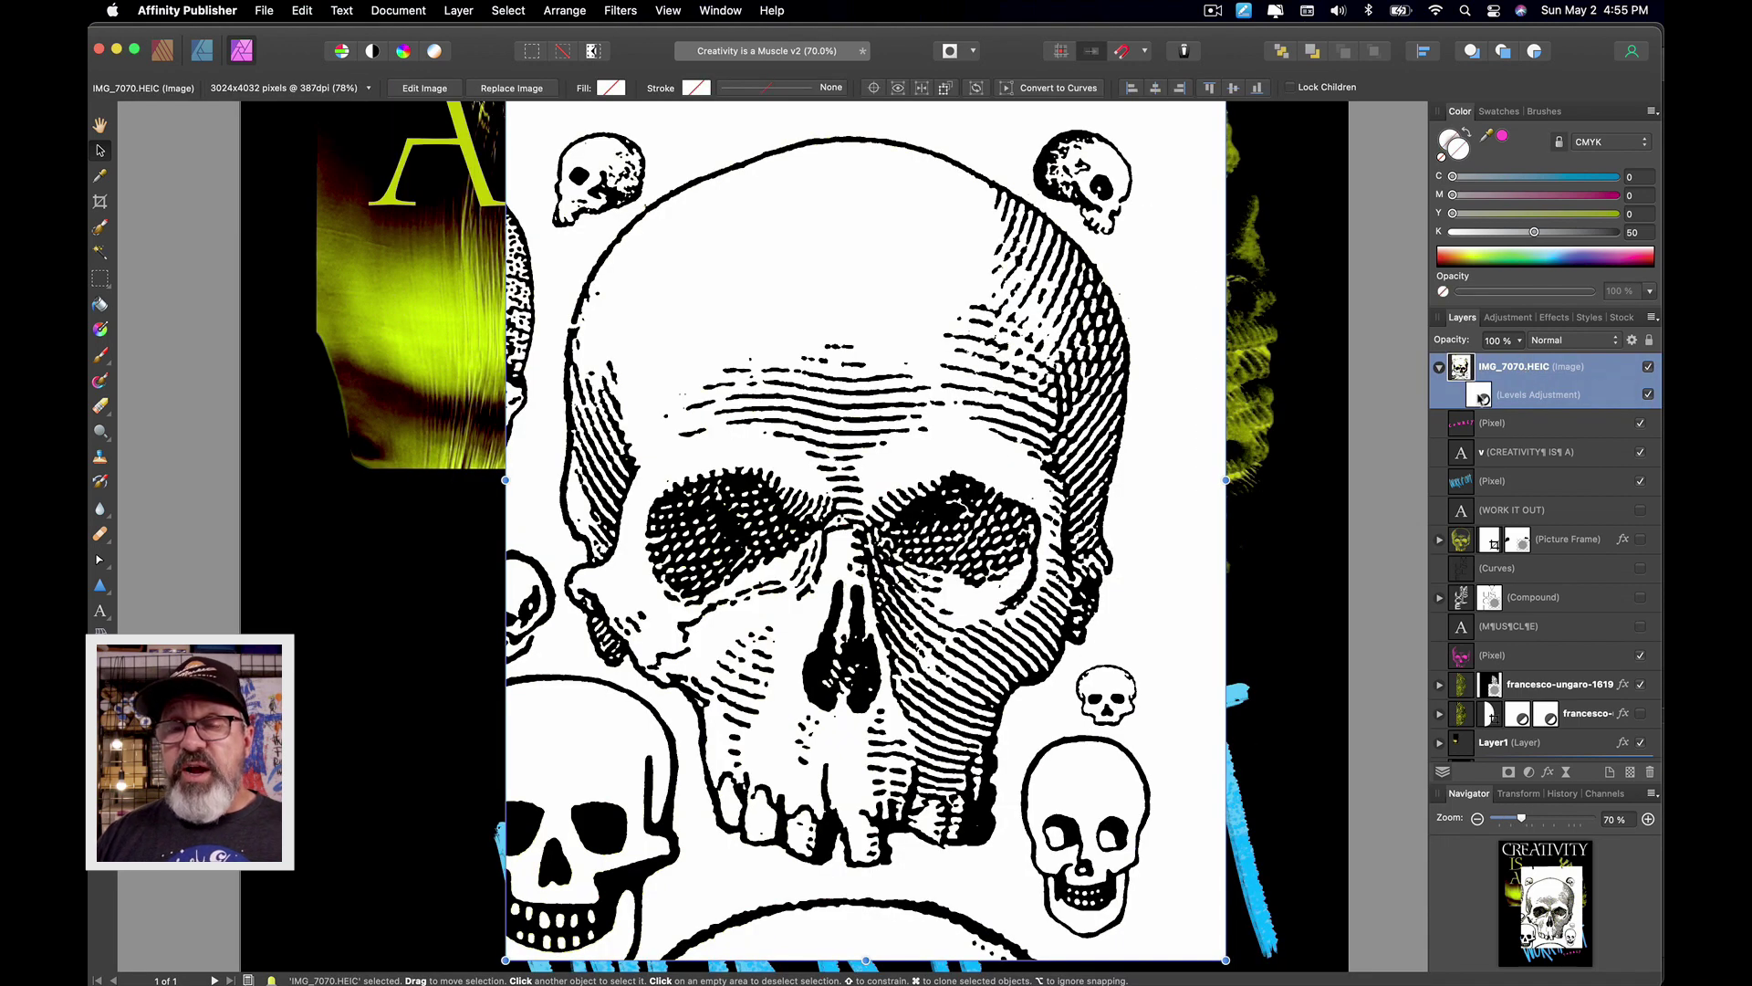
right_click(1530, 387)
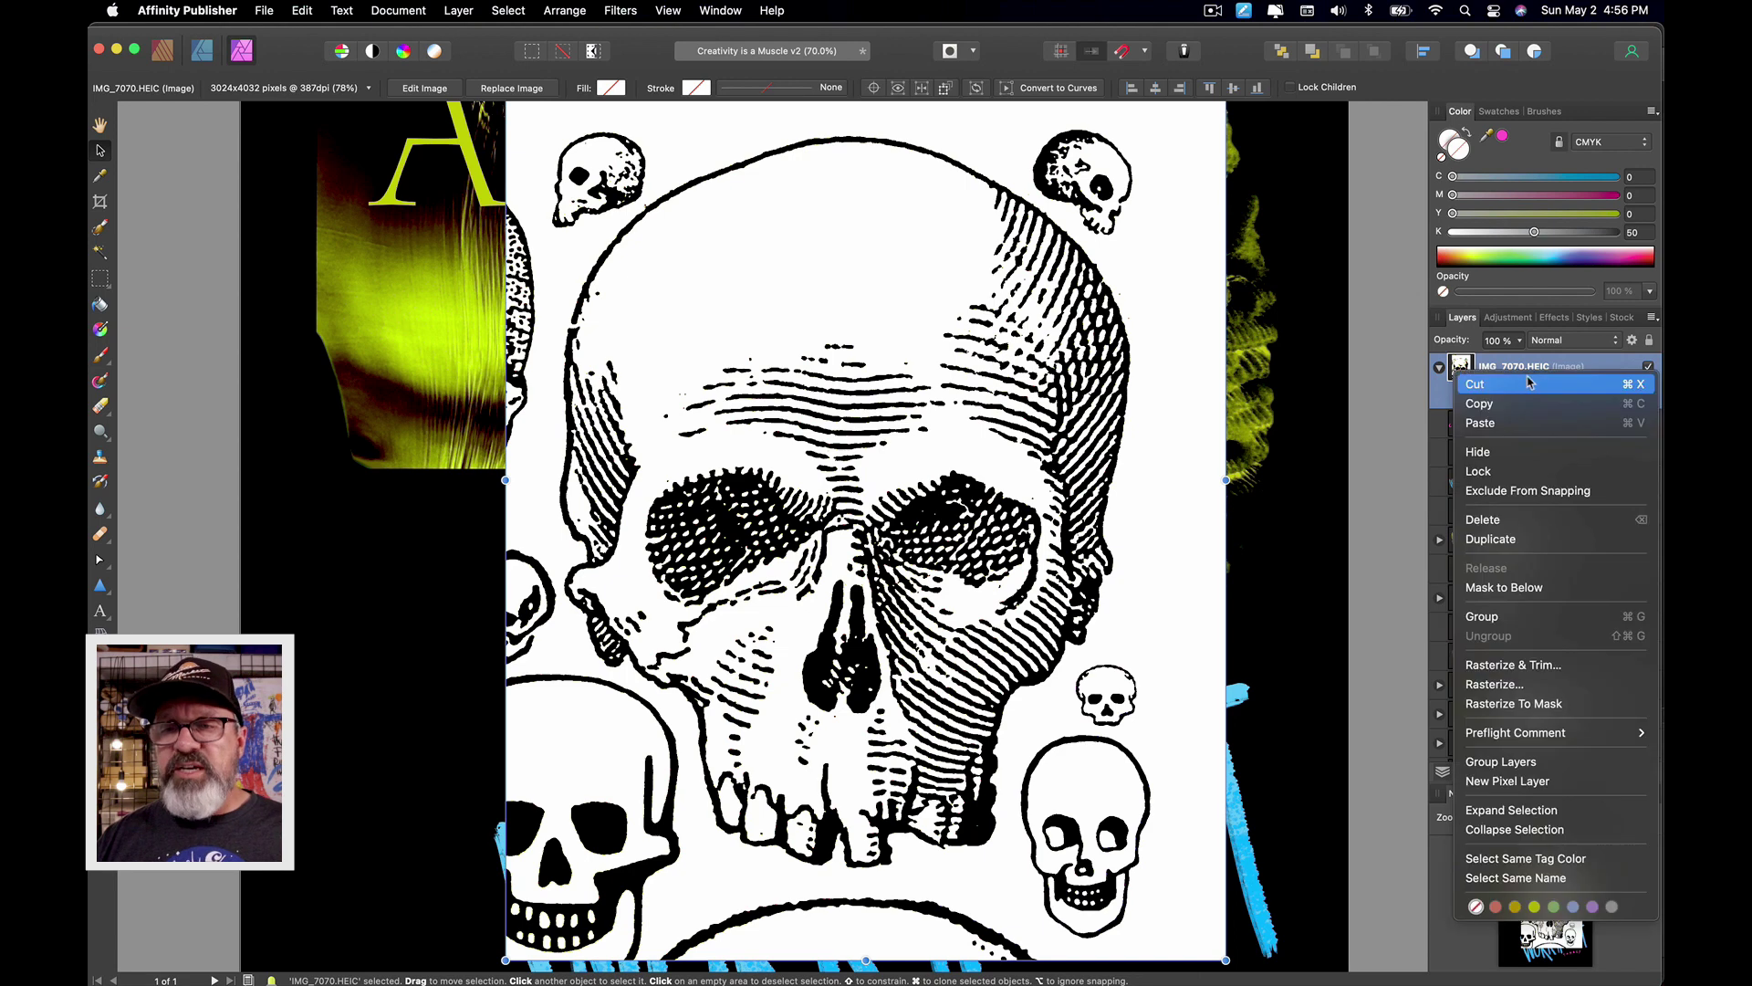
left_click(1518, 684)
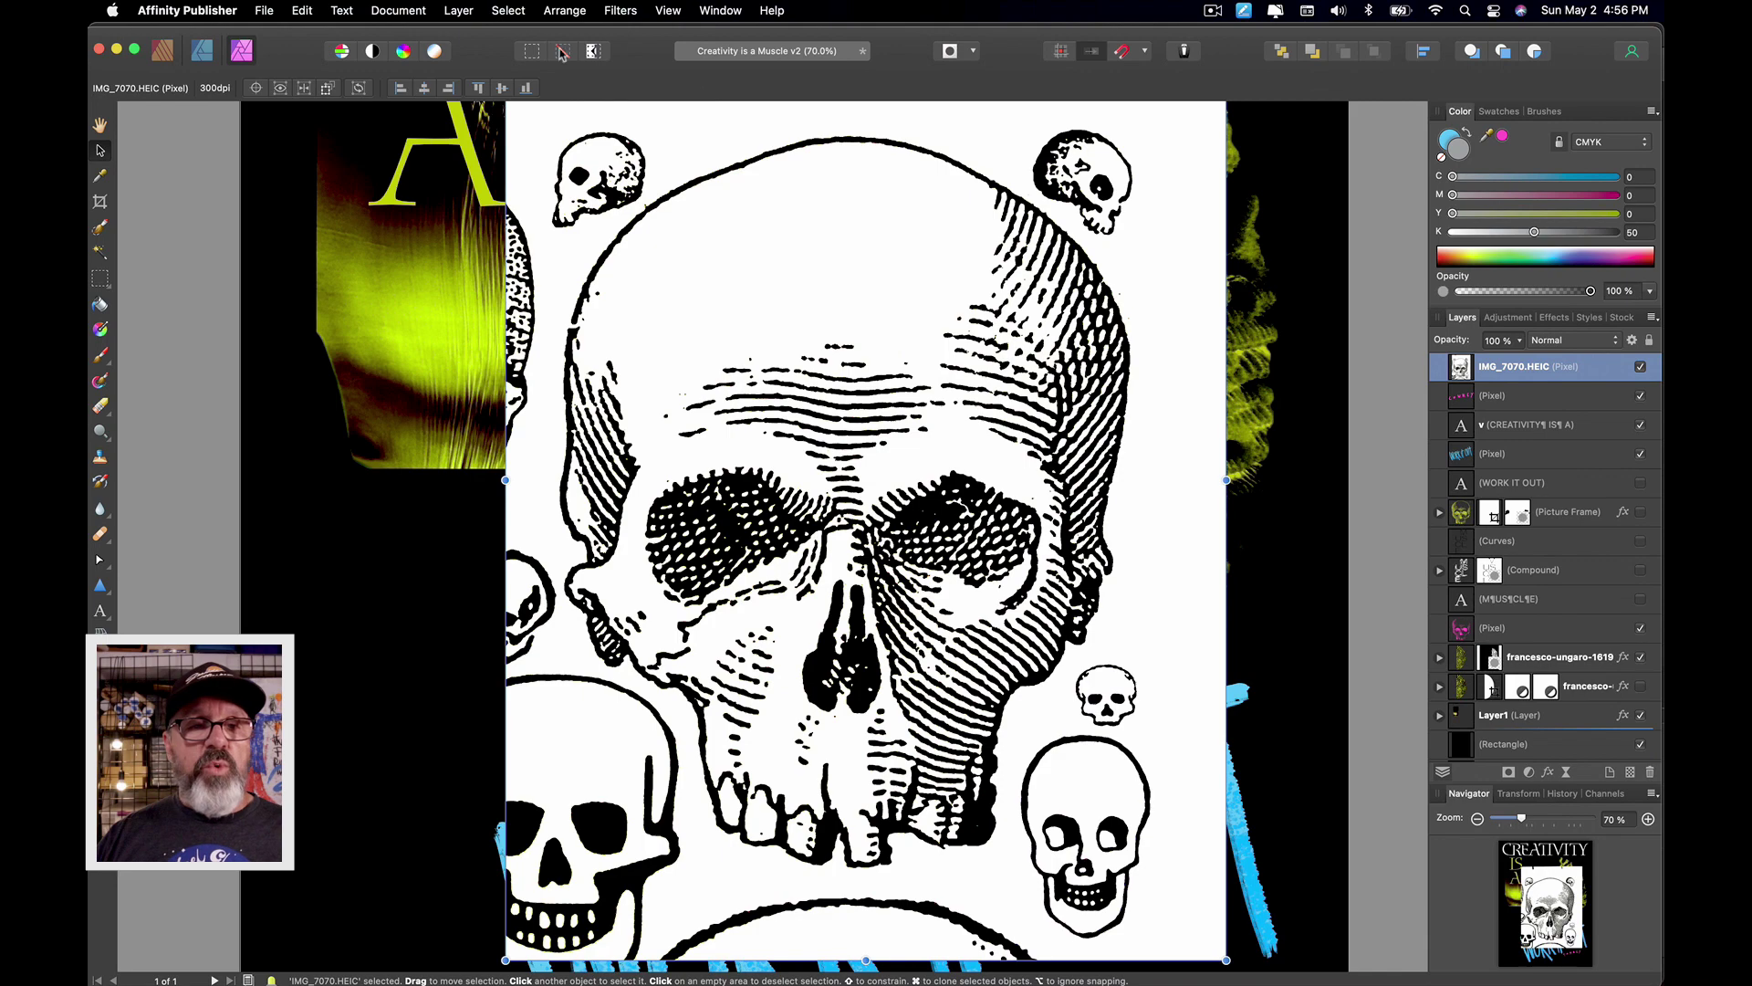
Step: Apply a Gaussian Blur with a 5 px radius to the rasterized skull layer
scroll(939, 345, "down", 3)
scroll(955, 244, "up", 5)
scroll(956, 243, "up", 2)
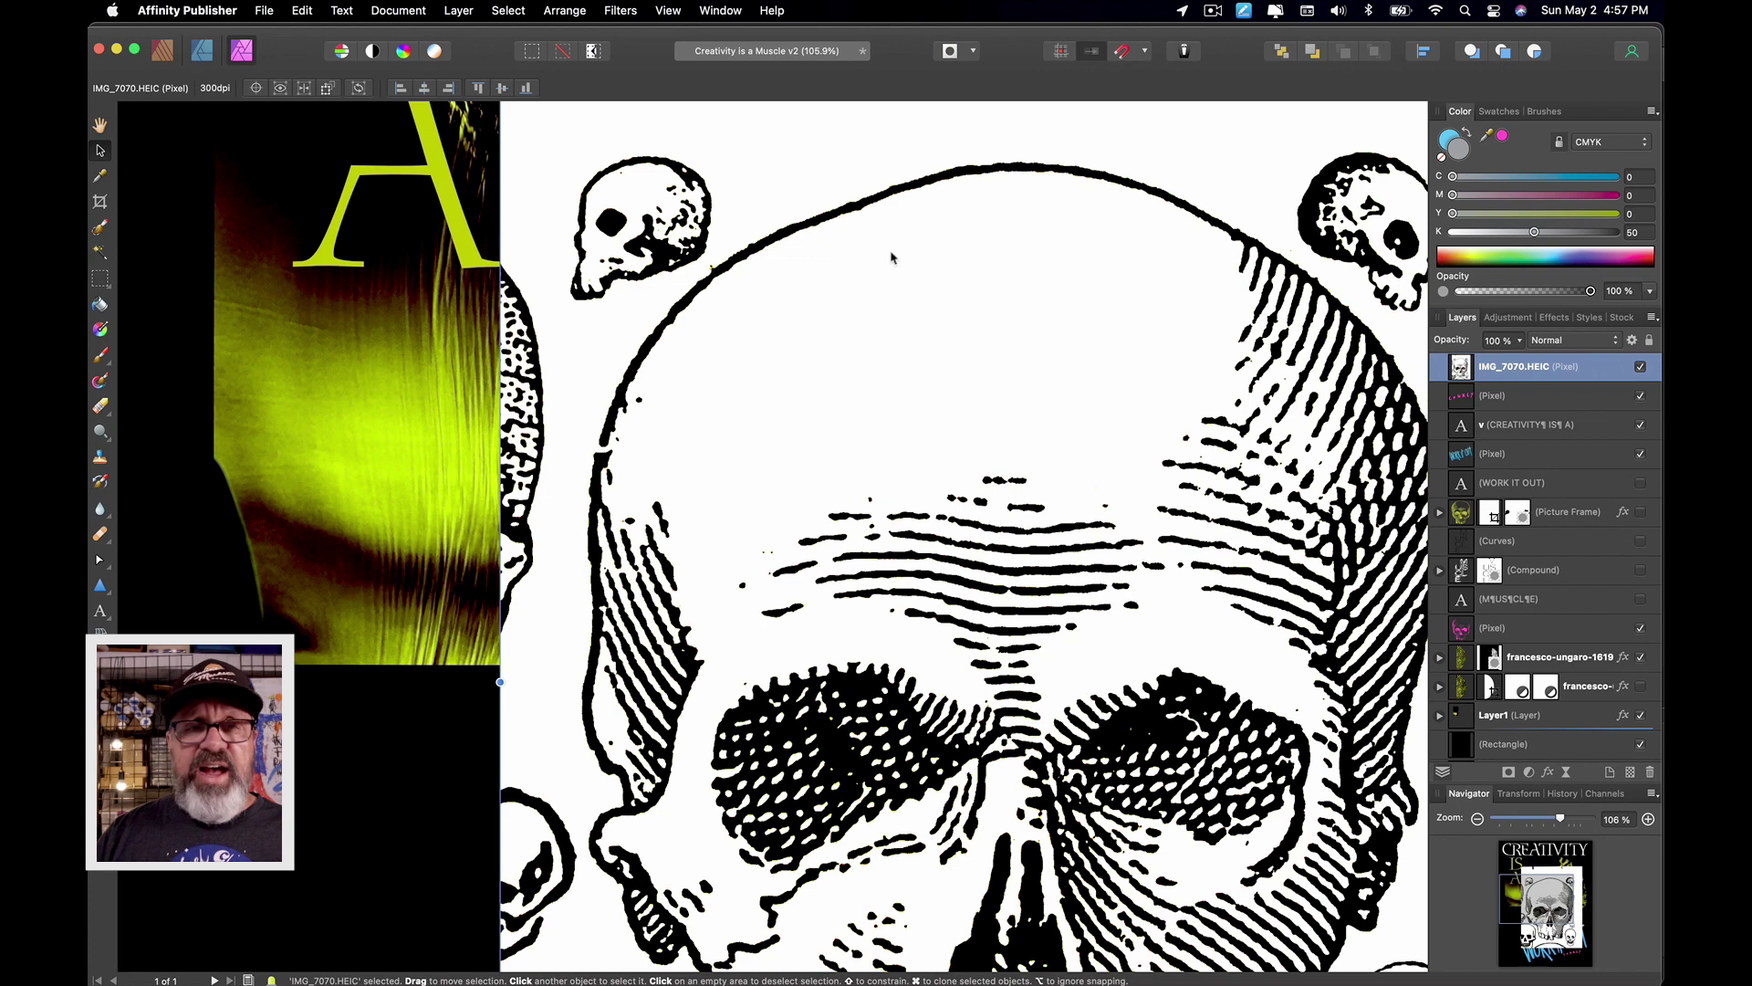
left_click(613, 10)
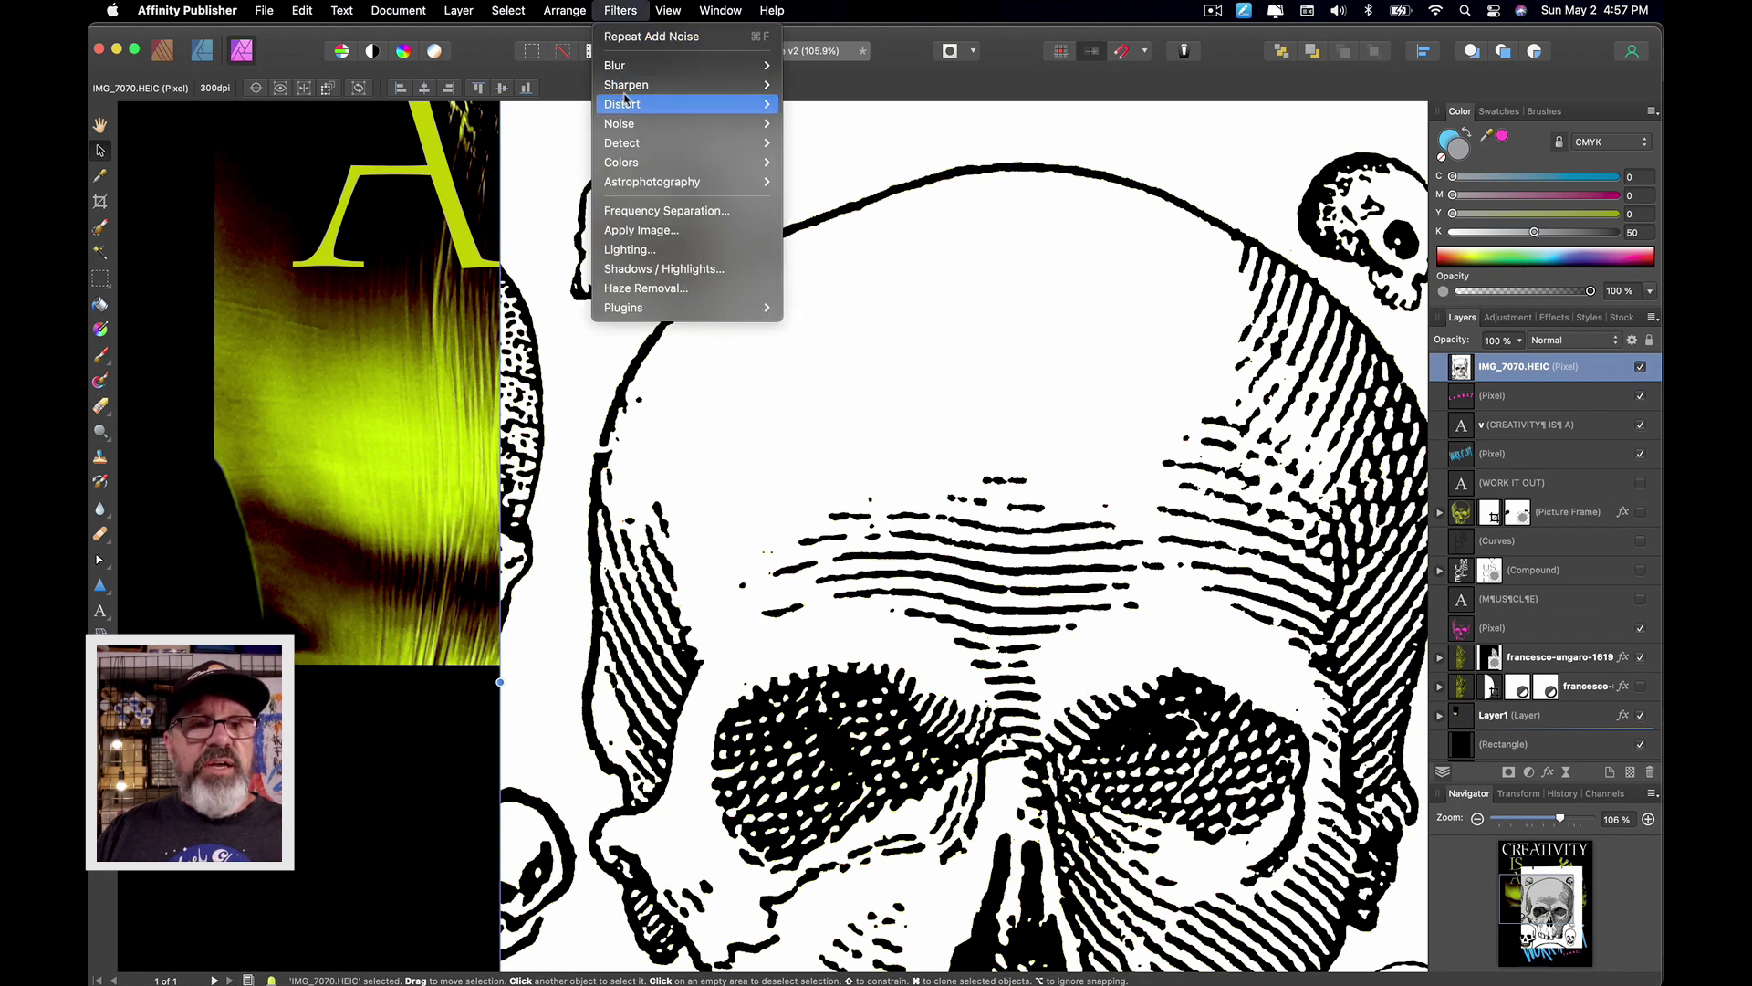
mouse_move(694, 66)
left_click(824, 85)
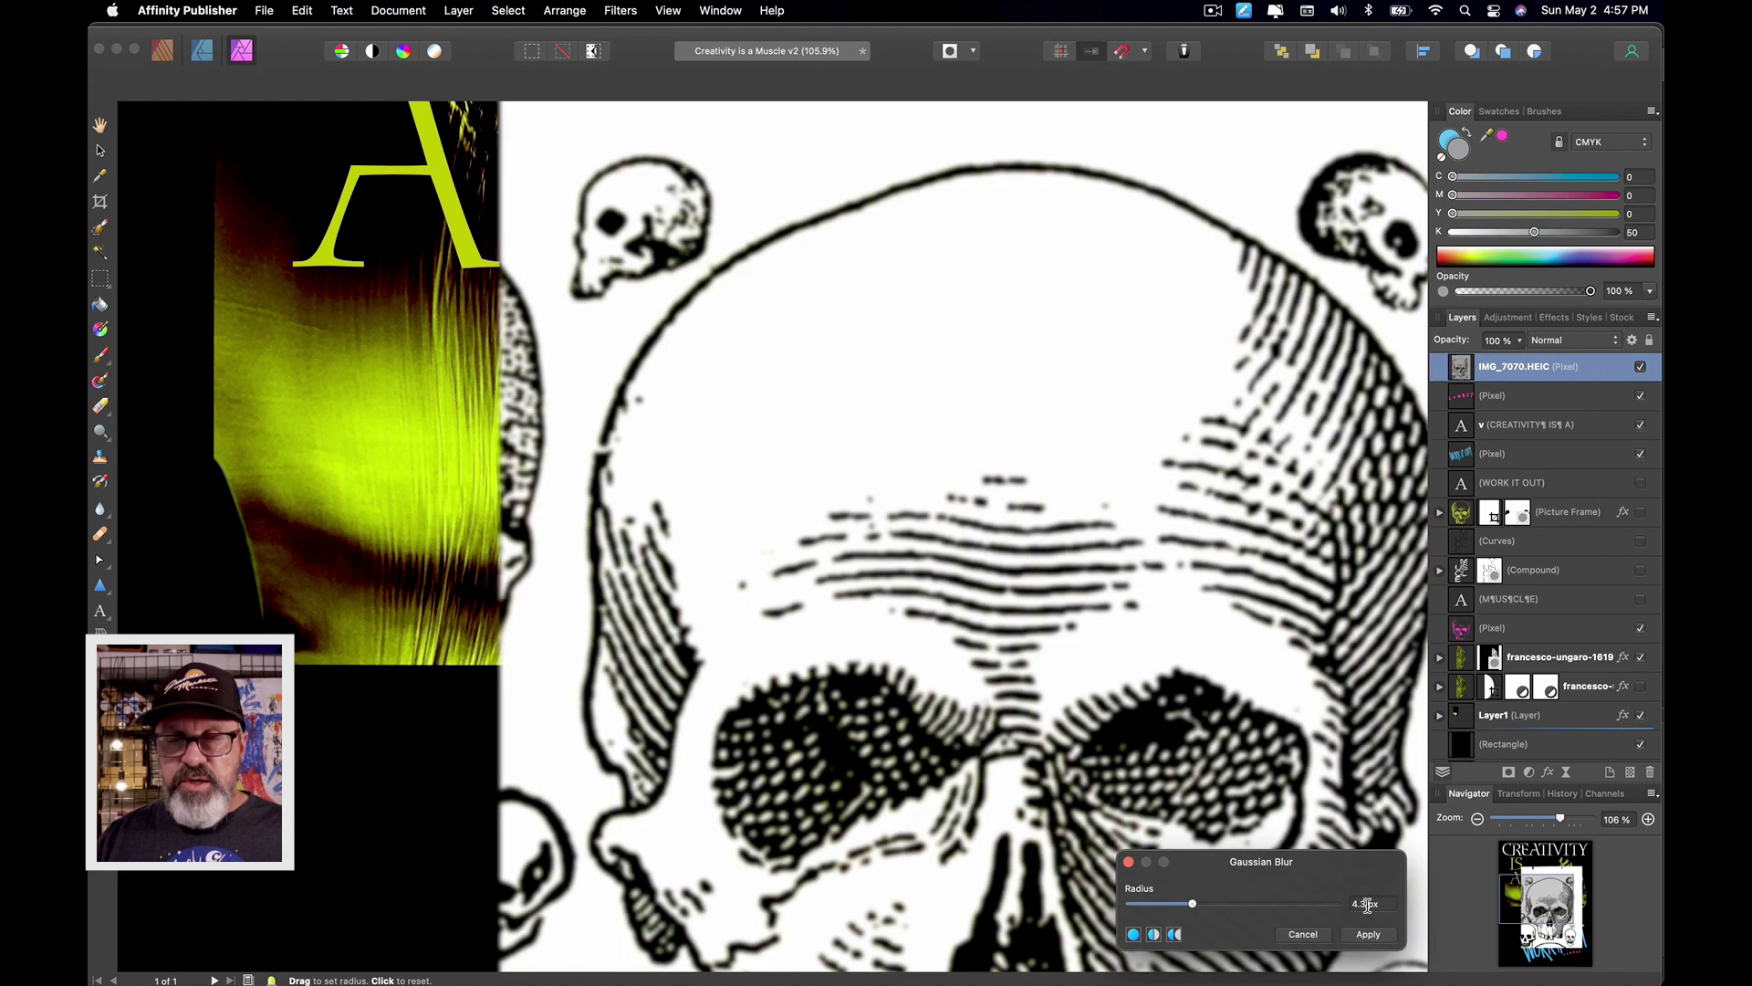
double_click(1366, 905)
type("5")
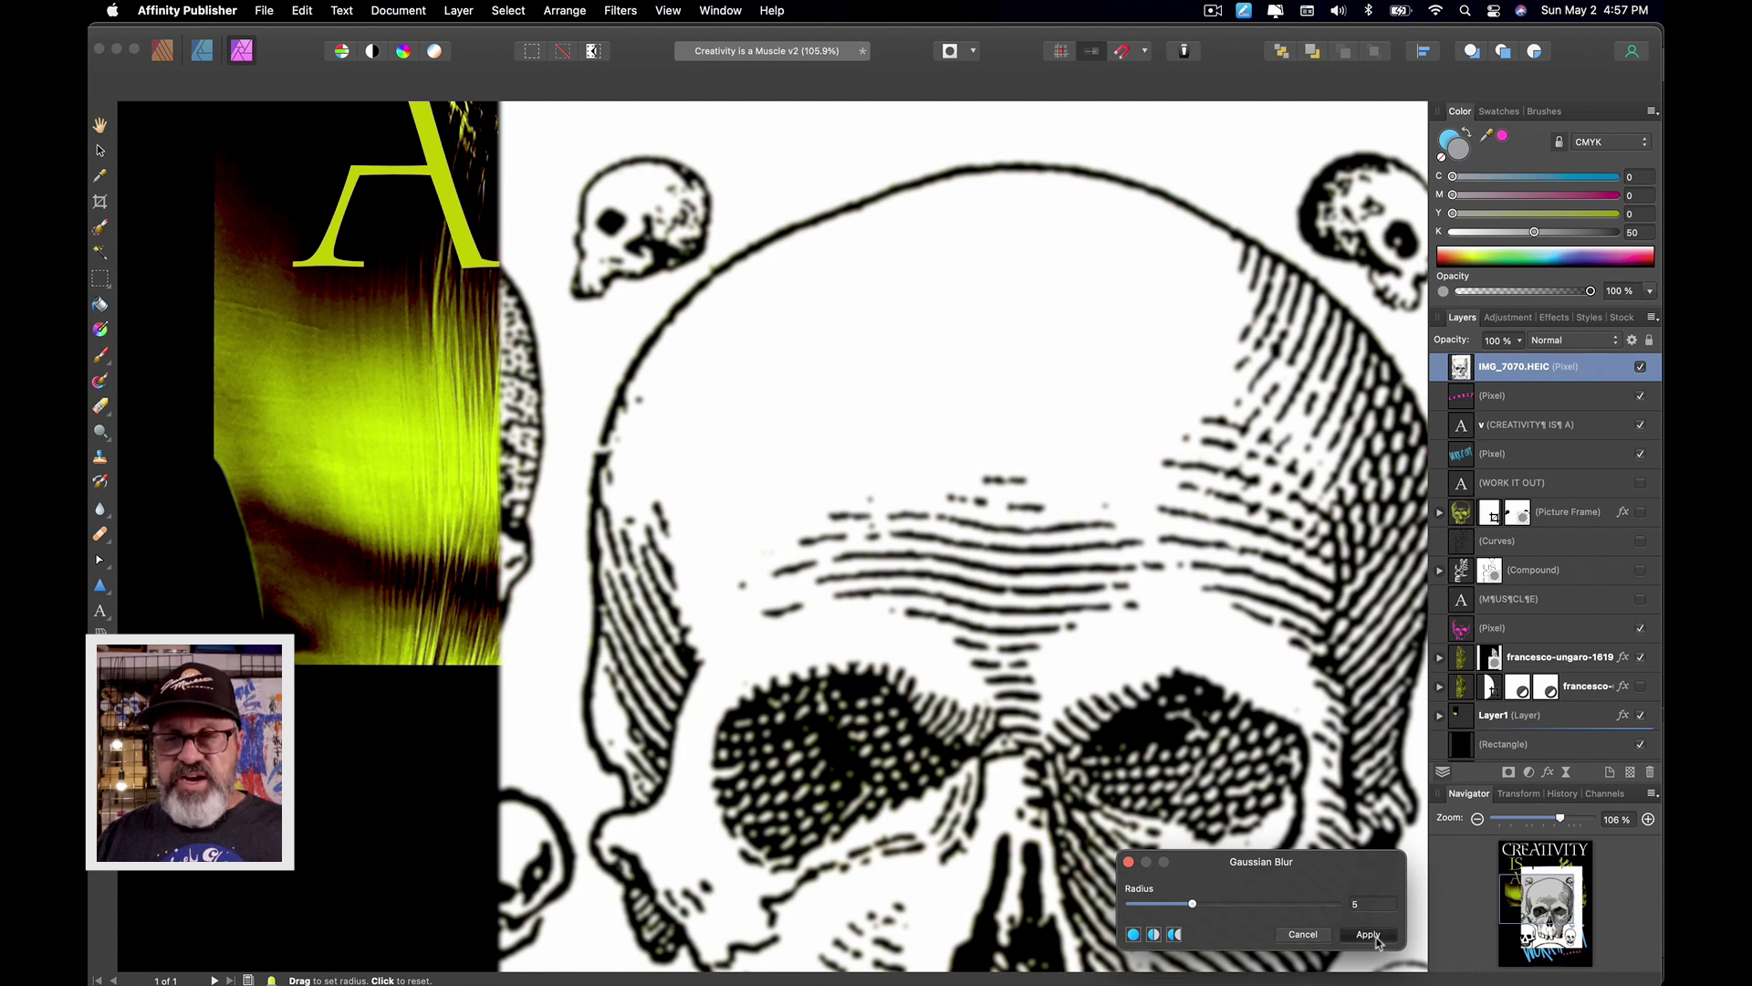
left_click(1376, 938)
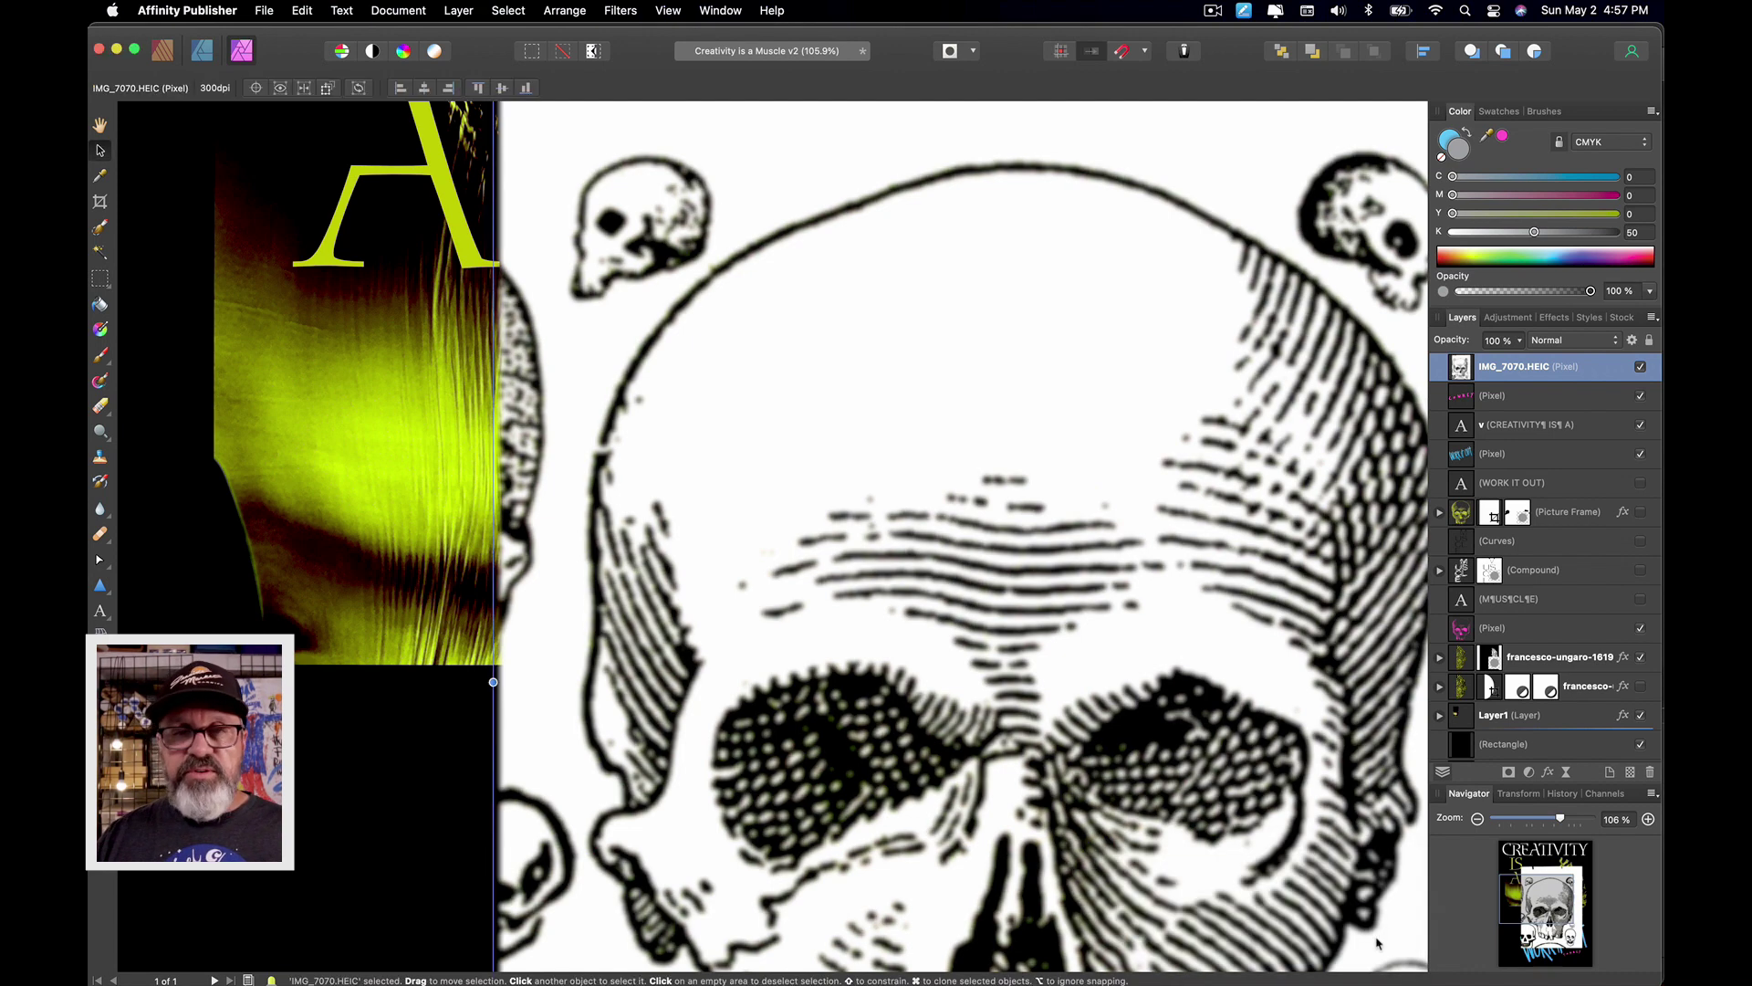
Step: Apply a Monochrome Halftone filter to the skull with Round dots, a cell size of about 44.3 and a screen angle of 15°
left_click(621, 11)
mouse_move(662, 164)
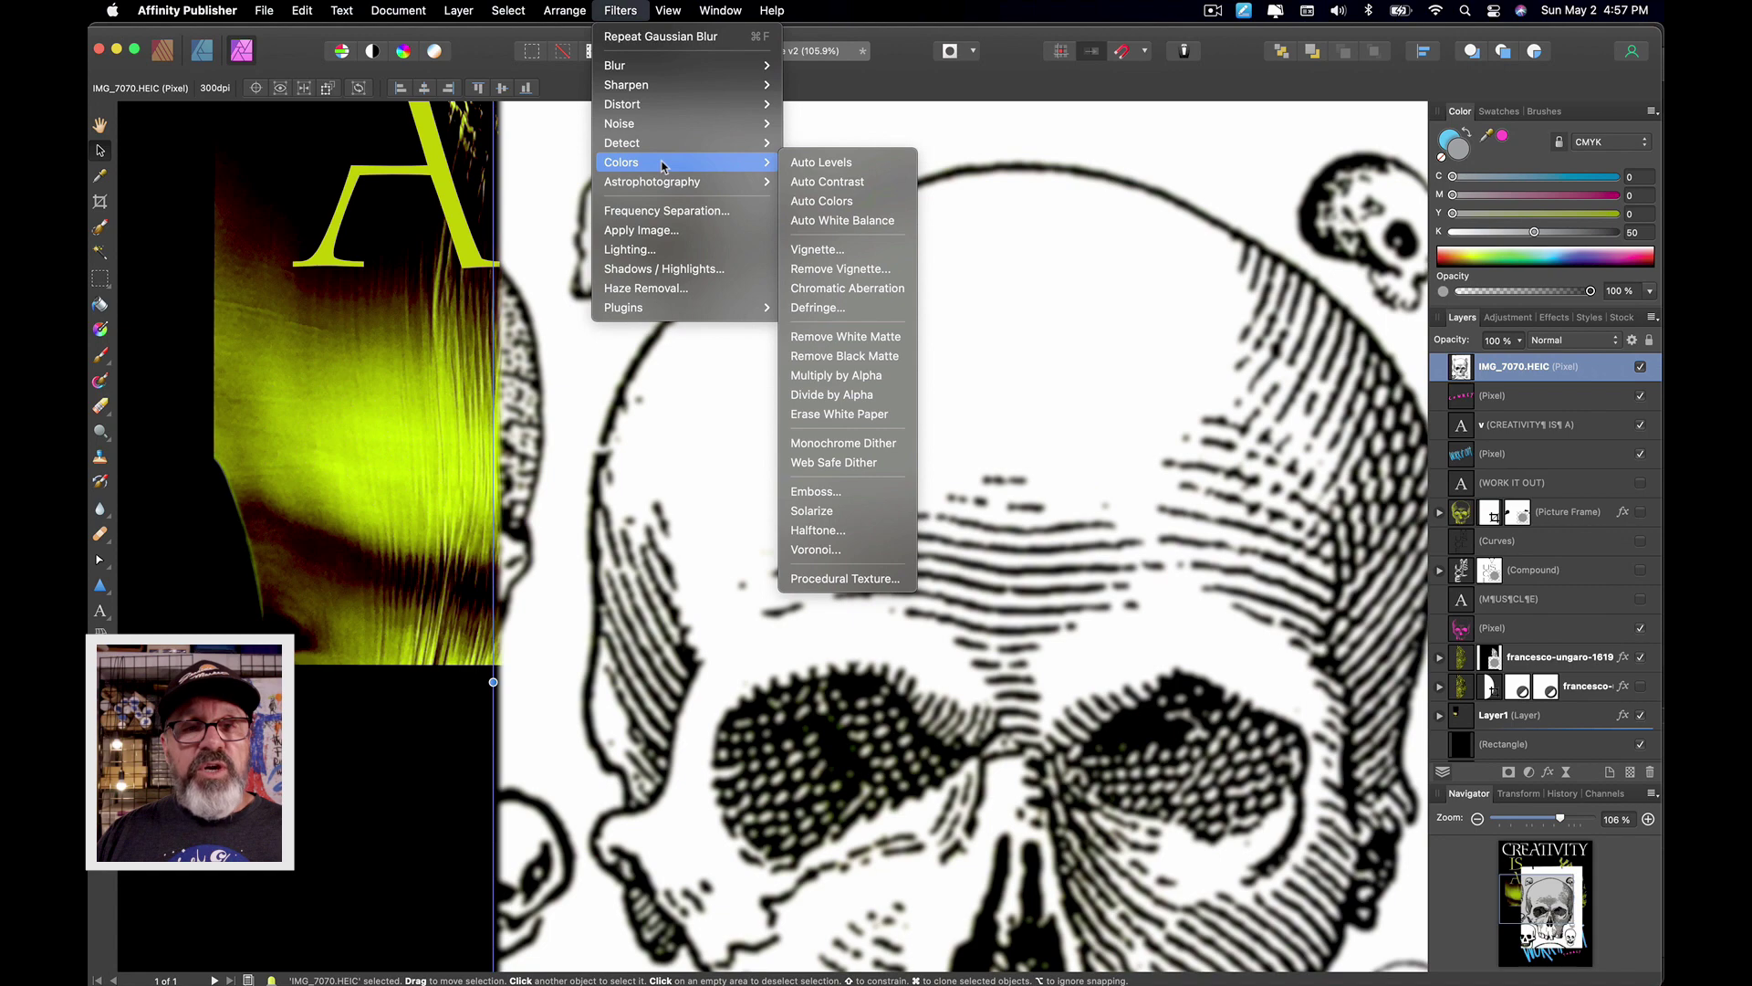
left_click(819, 530)
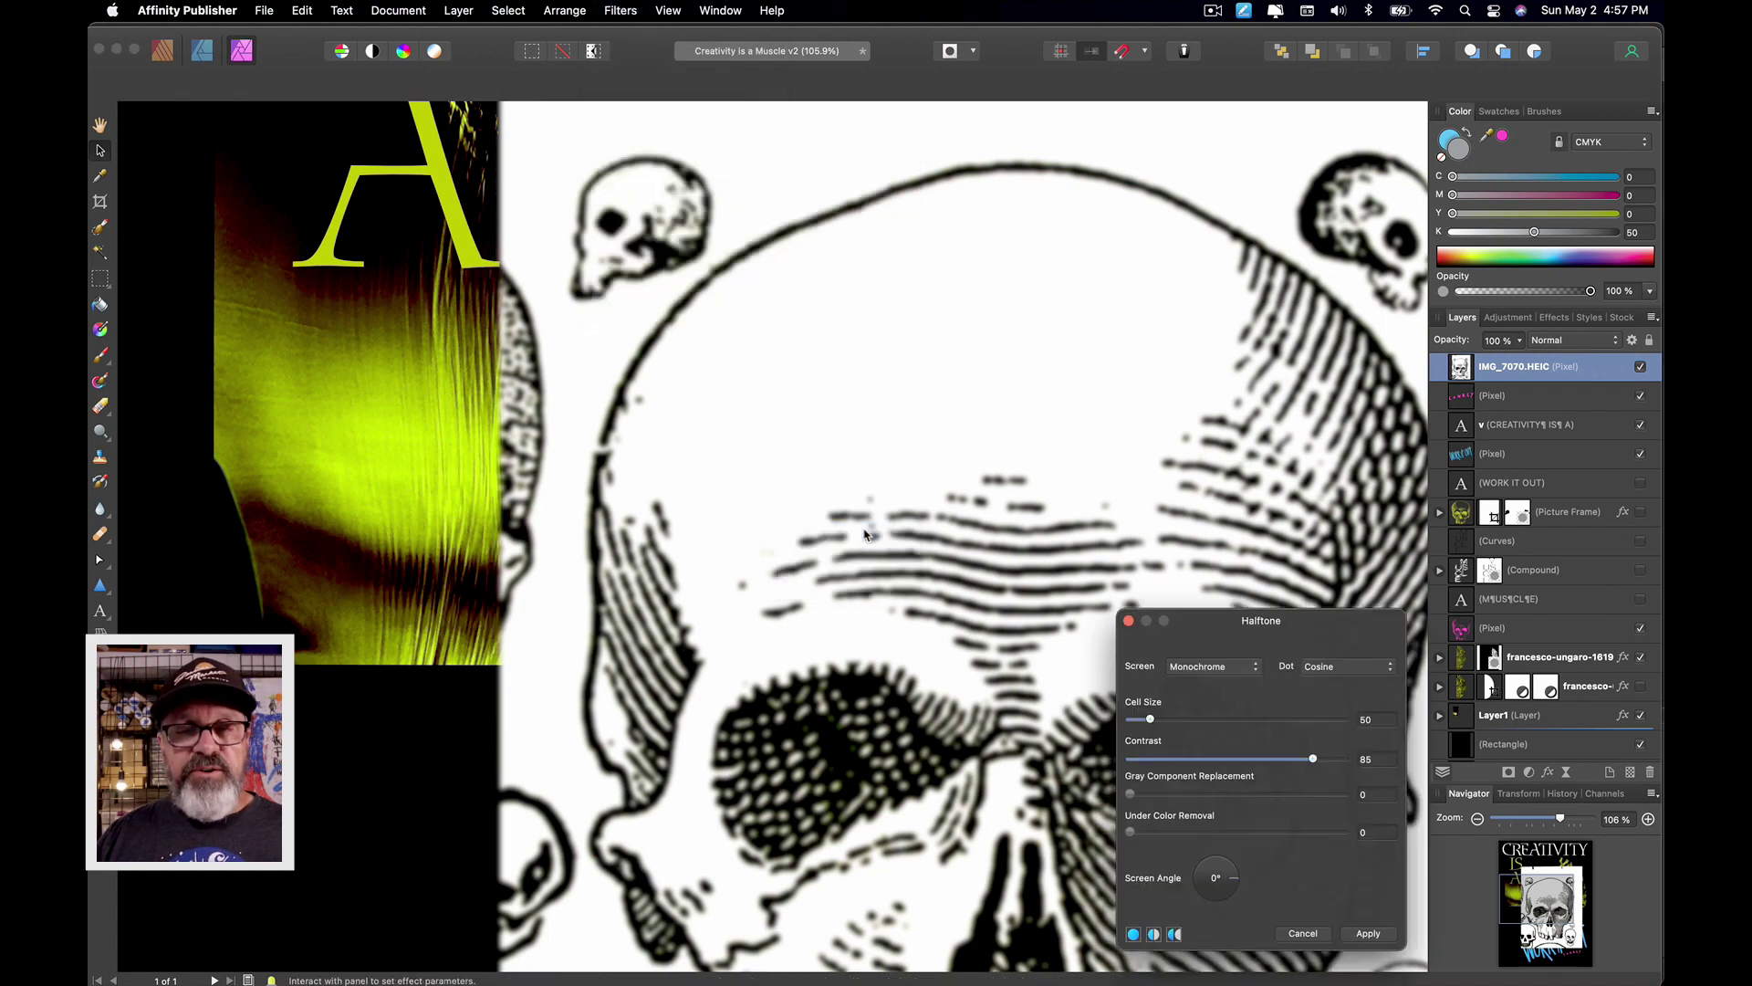
scroll(731, 566, "down", 5)
scroll(776, 539, "down", 3)
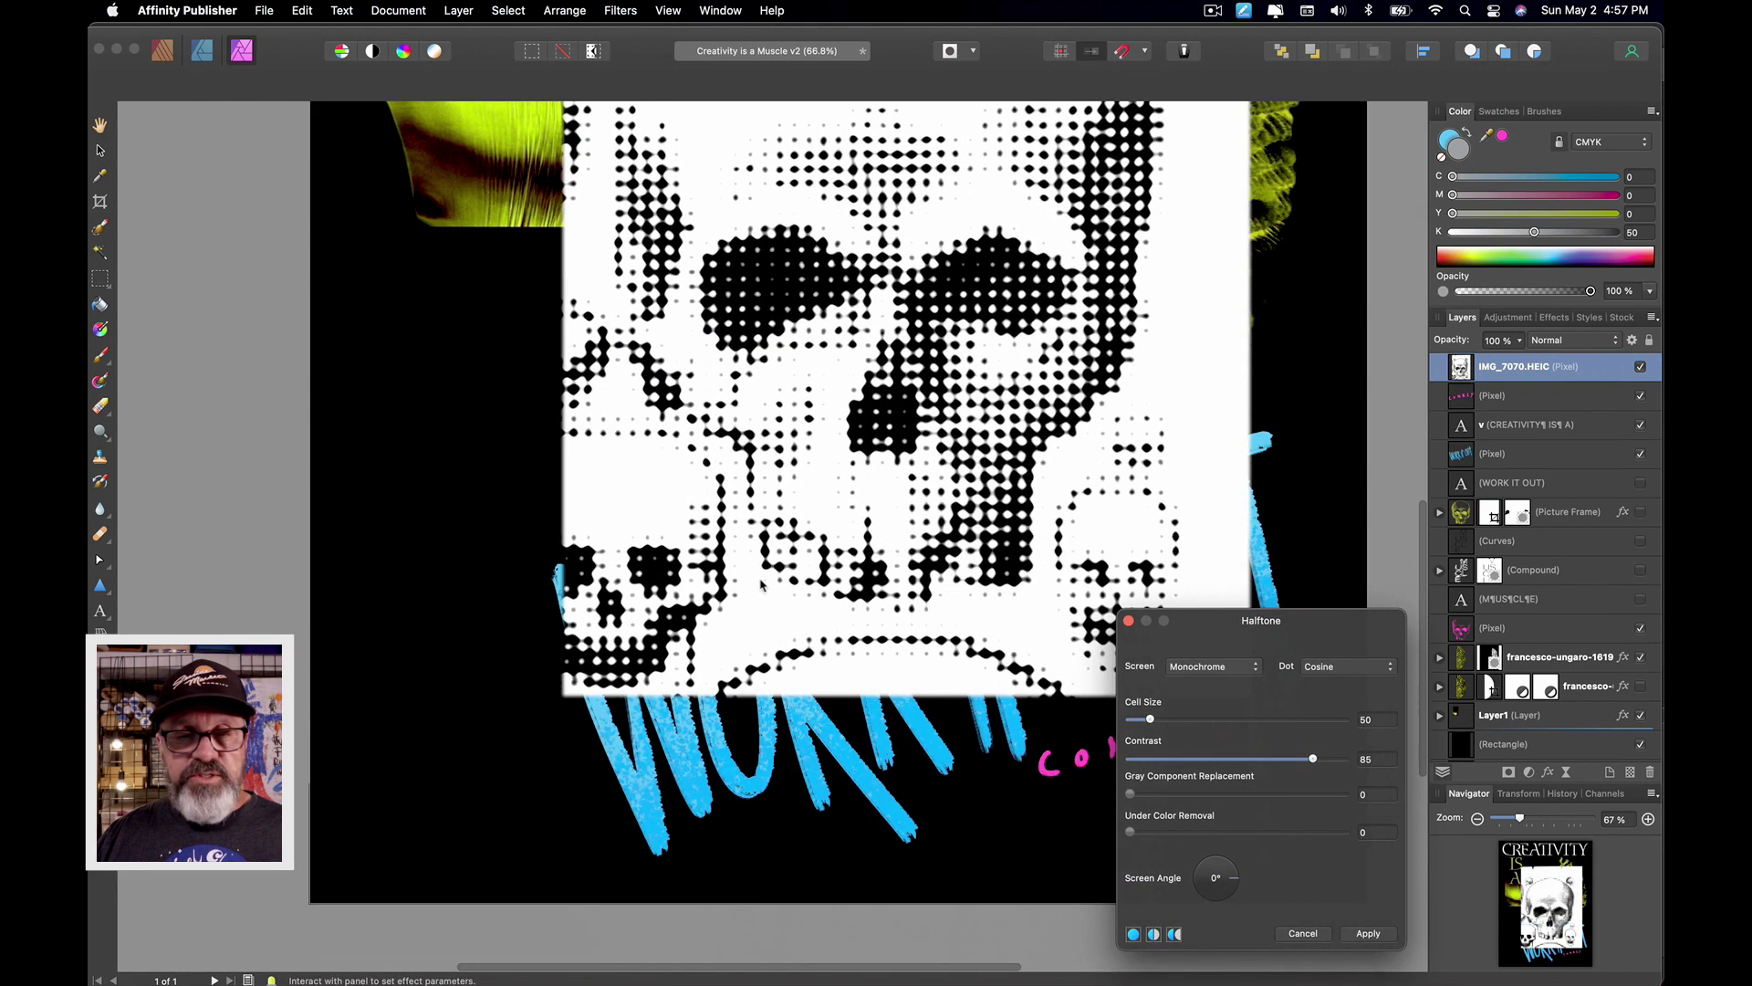
scroll(829, 495, "up", 5)
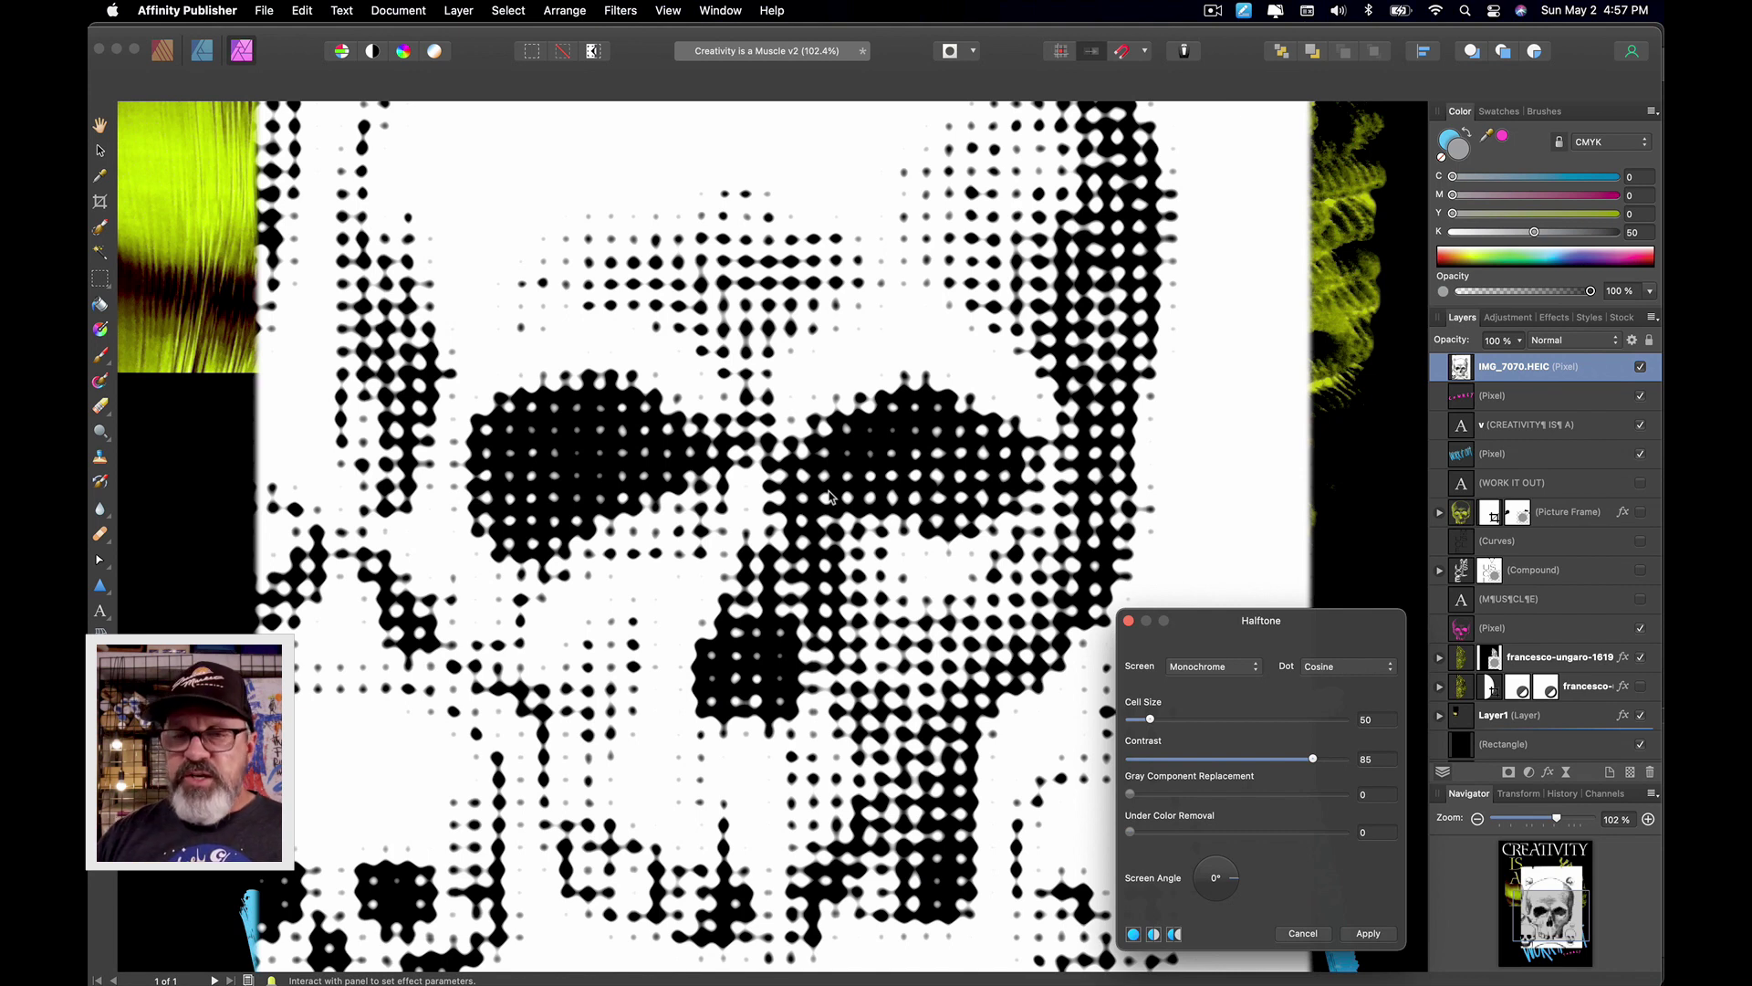
left_click_drag(1241, 878, 1237, 880)
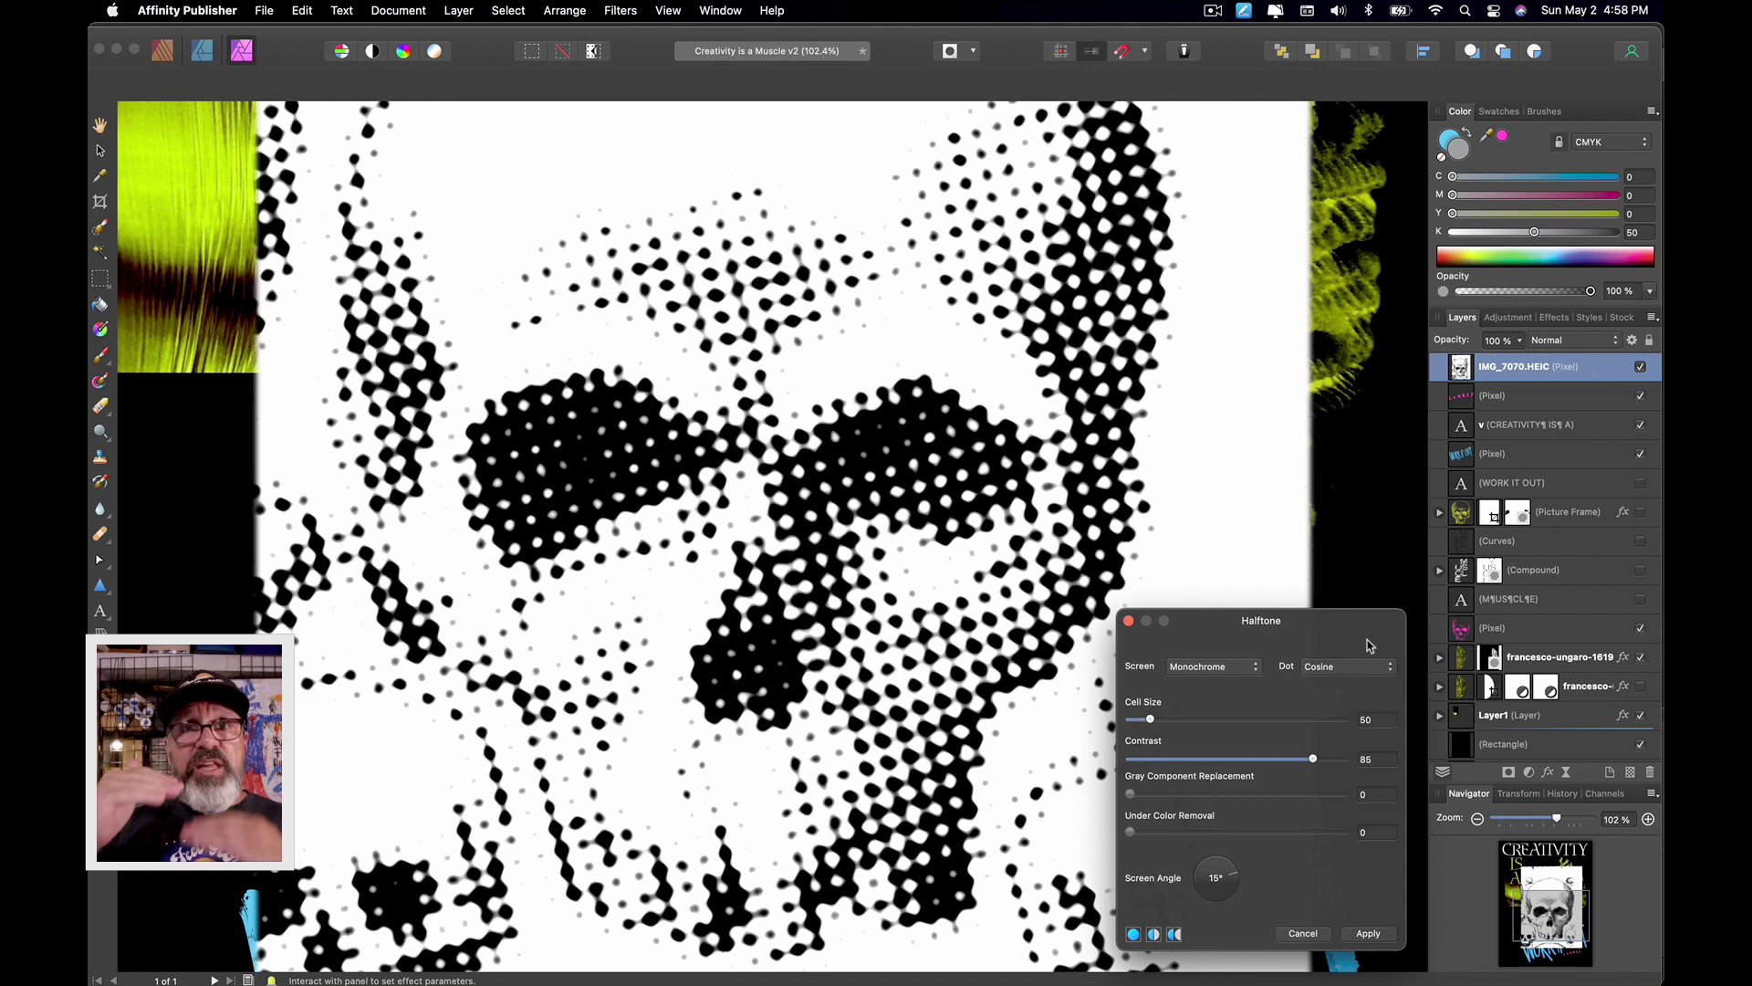
left_click(1348, 667)
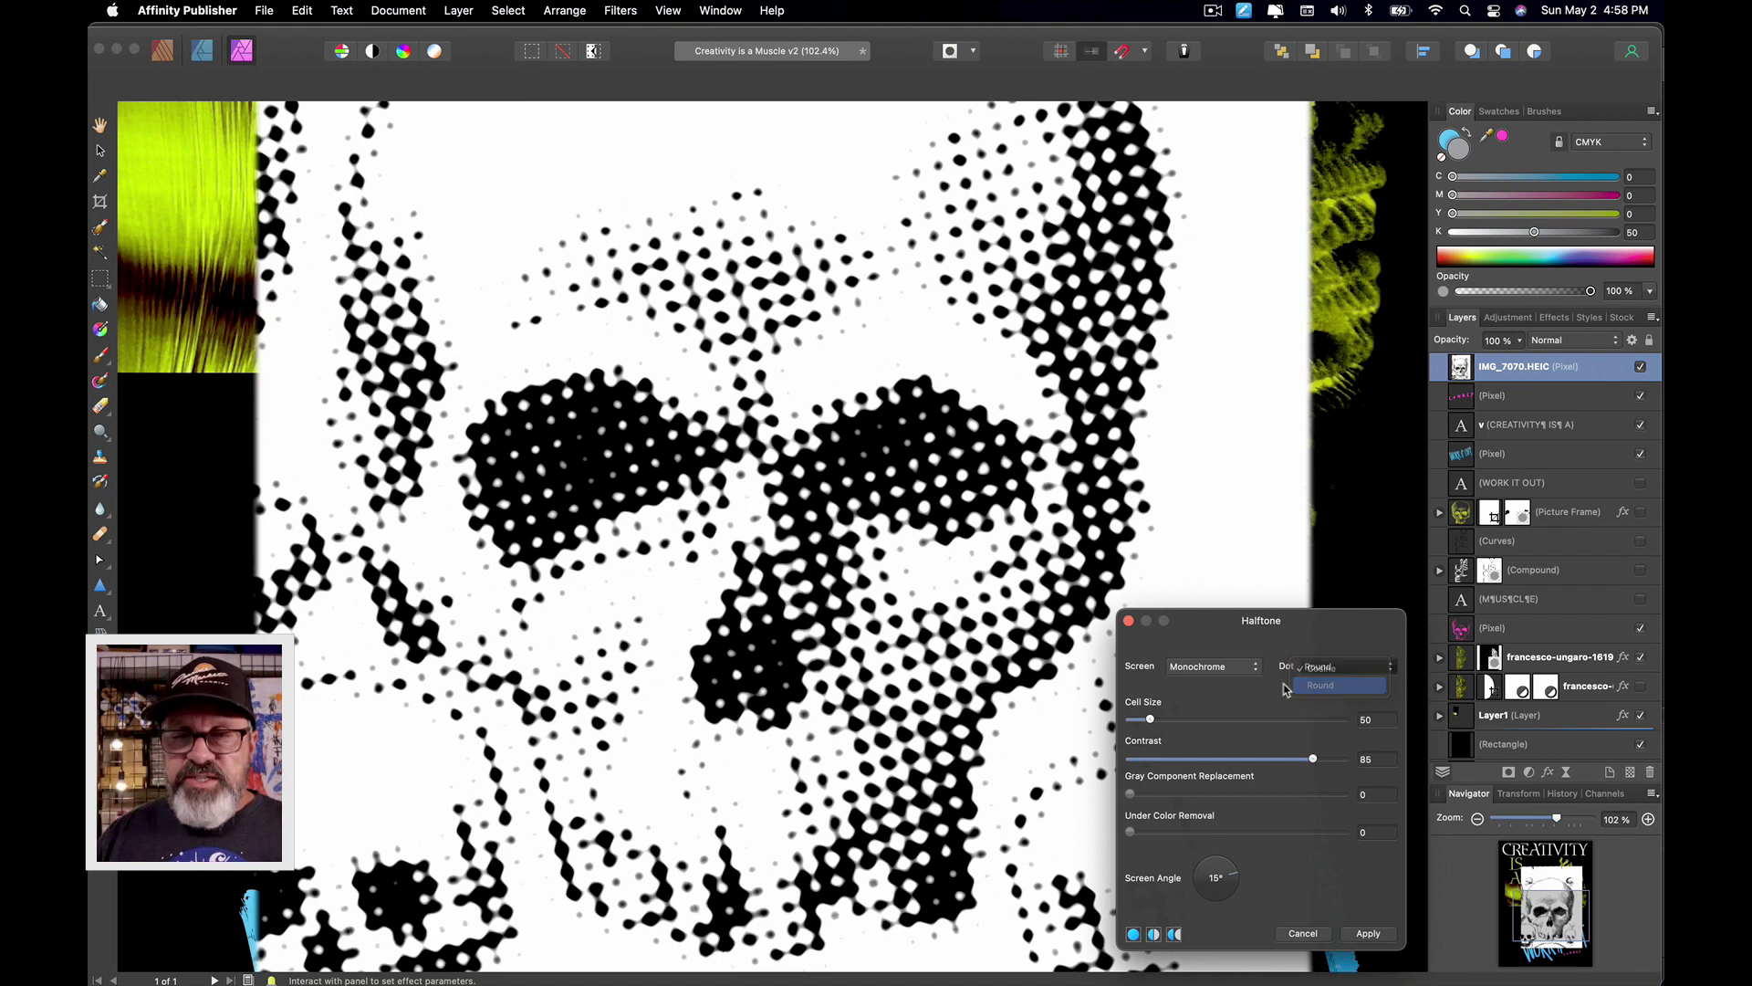
left_click(1323, 685)
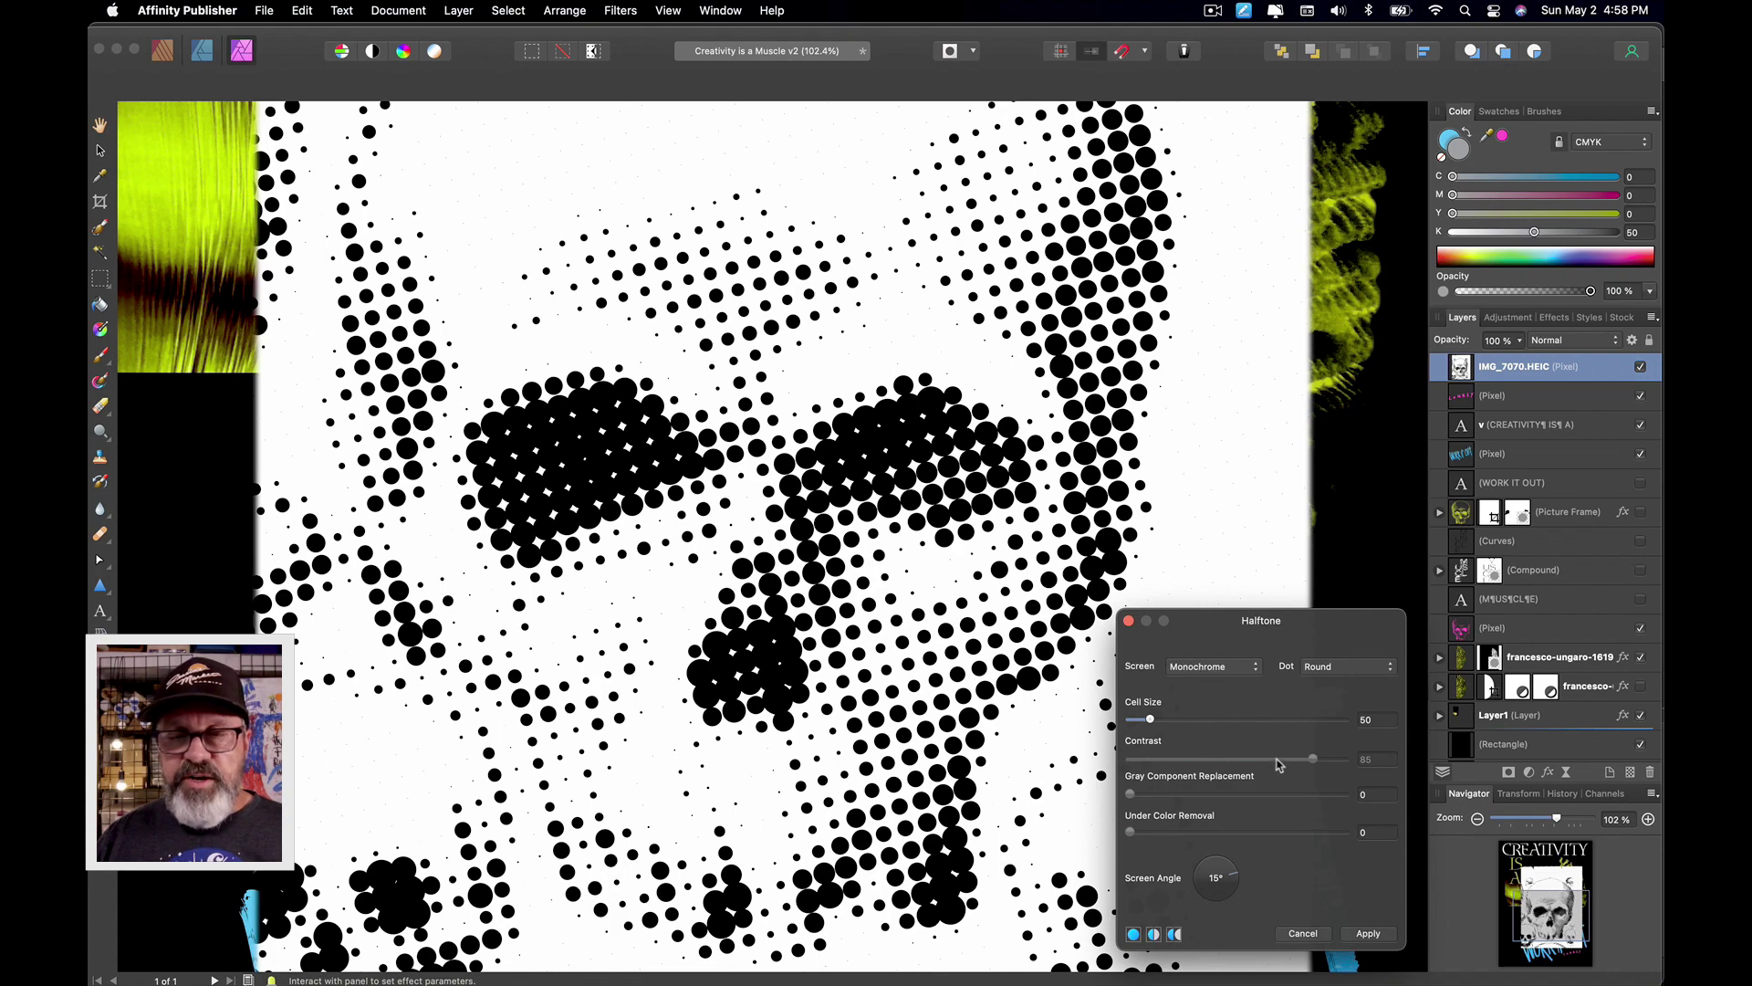
left_click_drag(1149, 720, 1144, 725)
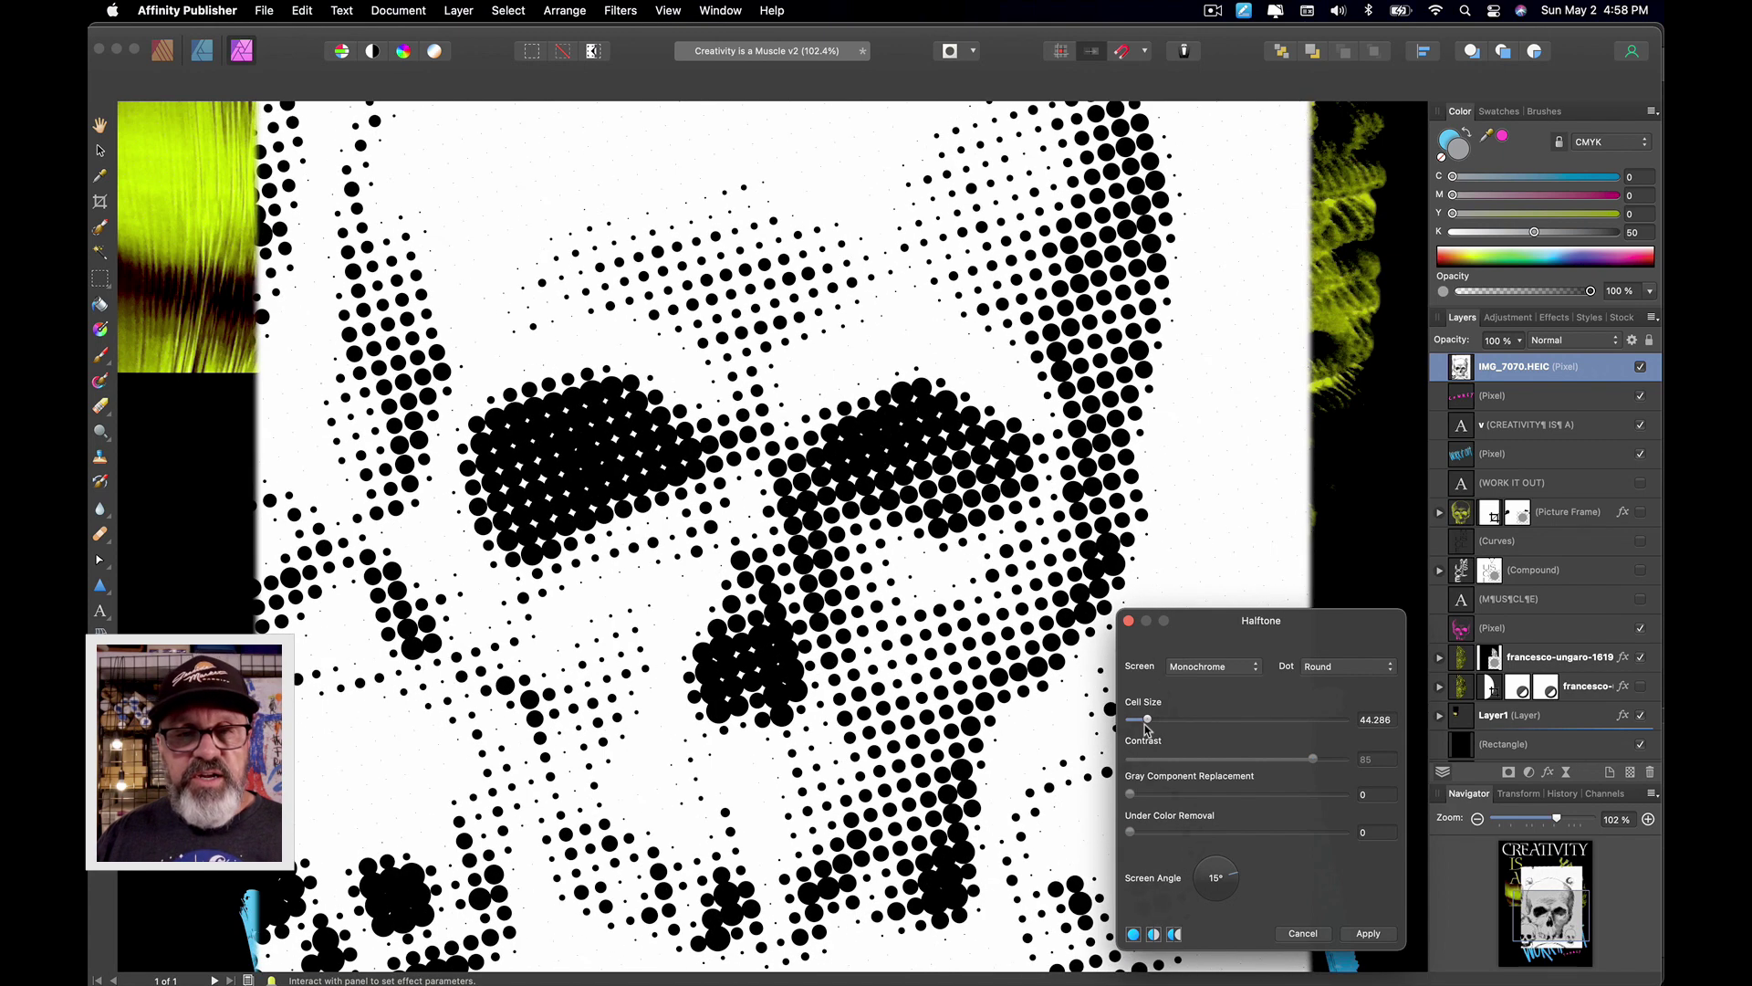
left_click(1379, 940)
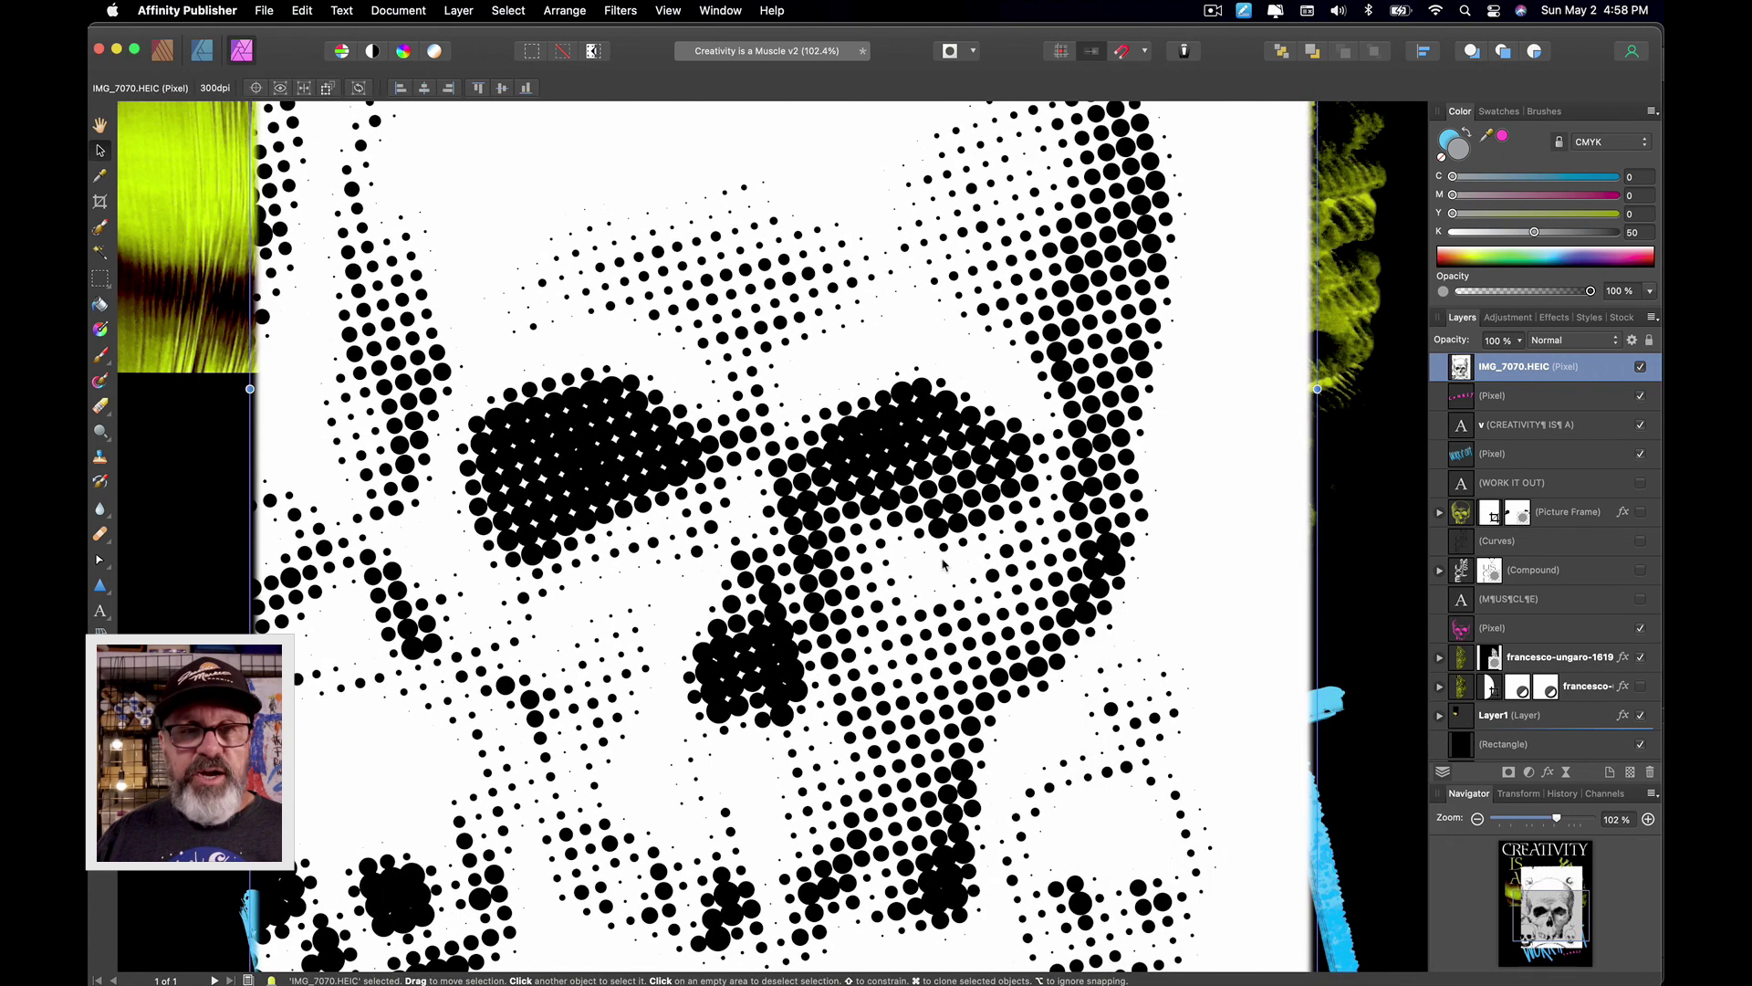
Step: Select the halftone's black dots with Select Sampled Color at 28% tolerance
left_click(564, 10)
mouse_move(503, 7)
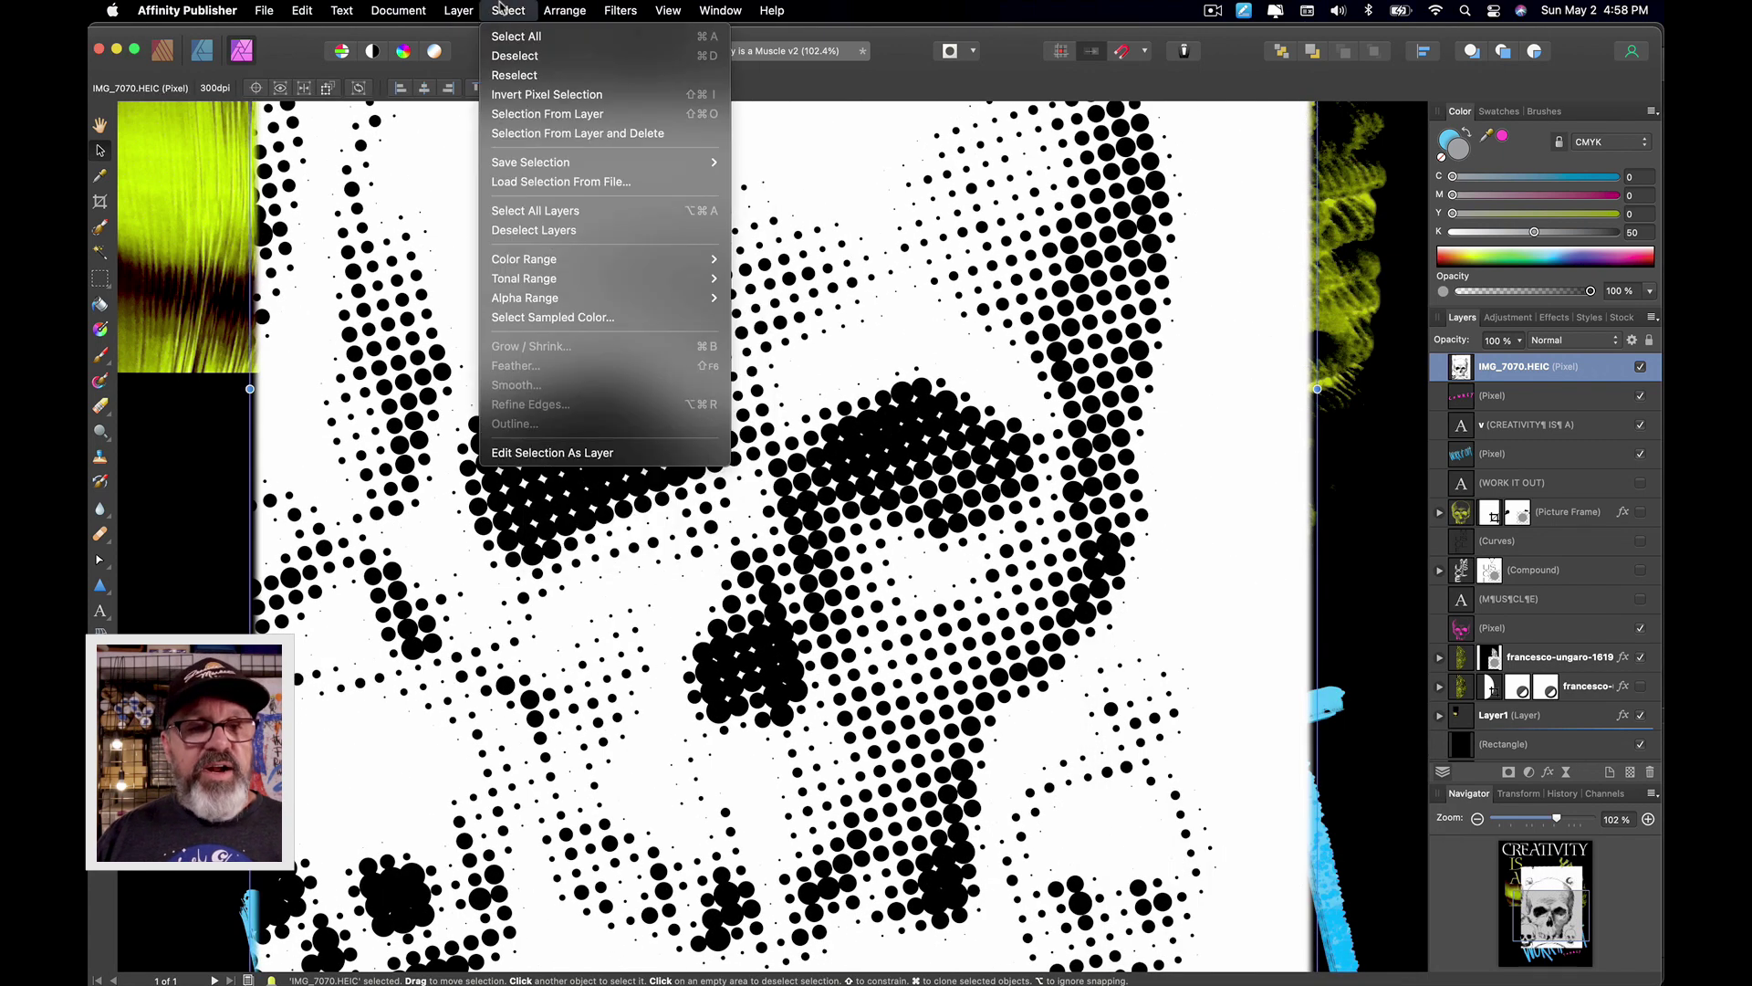
left_click(562, 320)
scroll(869, 667, "up", 5)
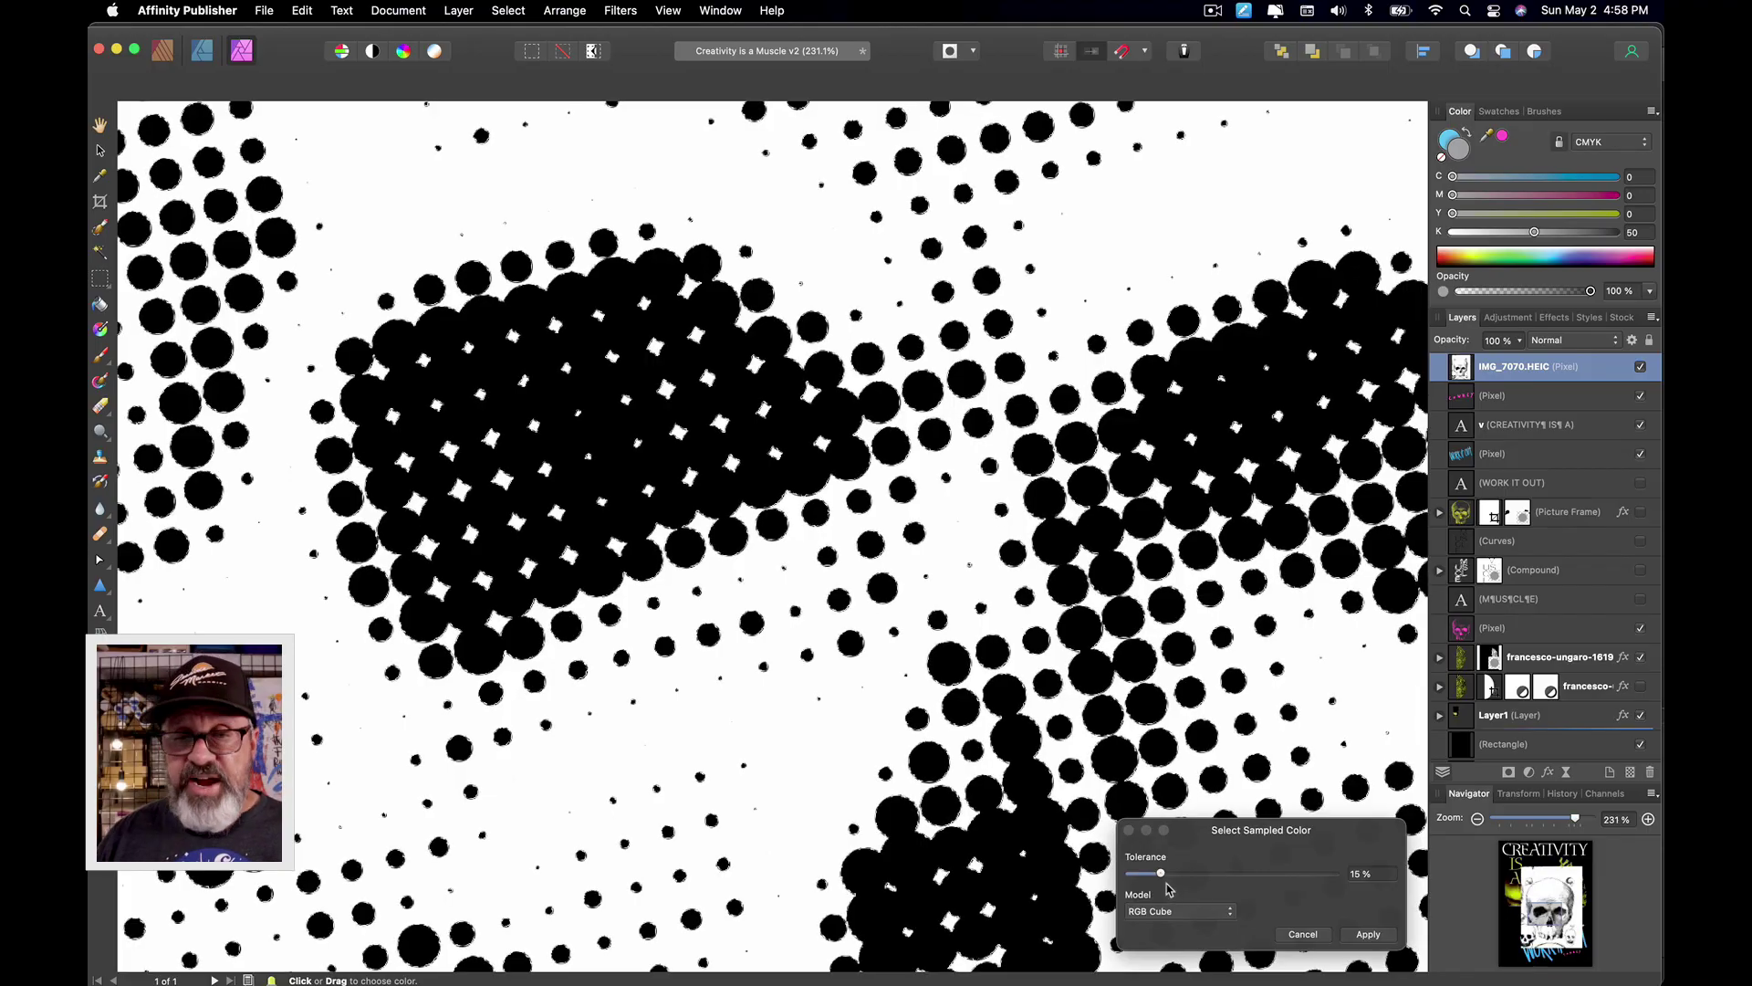
left_click_drag(1160, 873, 1188, 873)
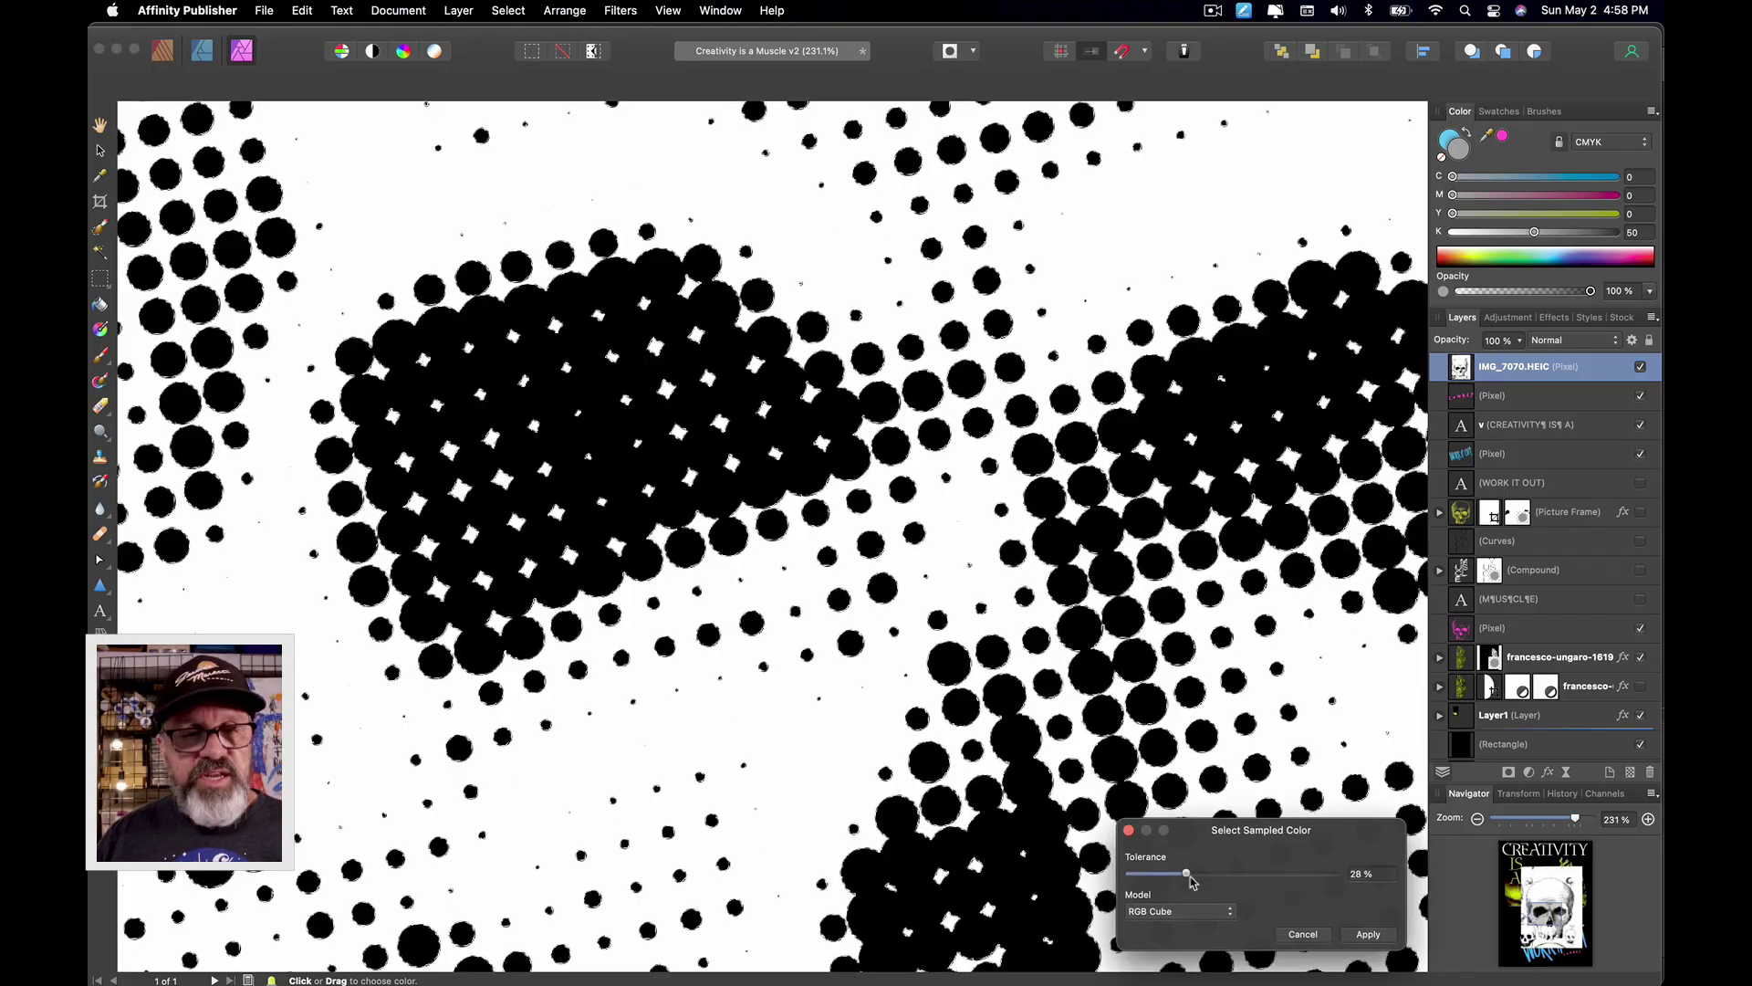
key("Return")
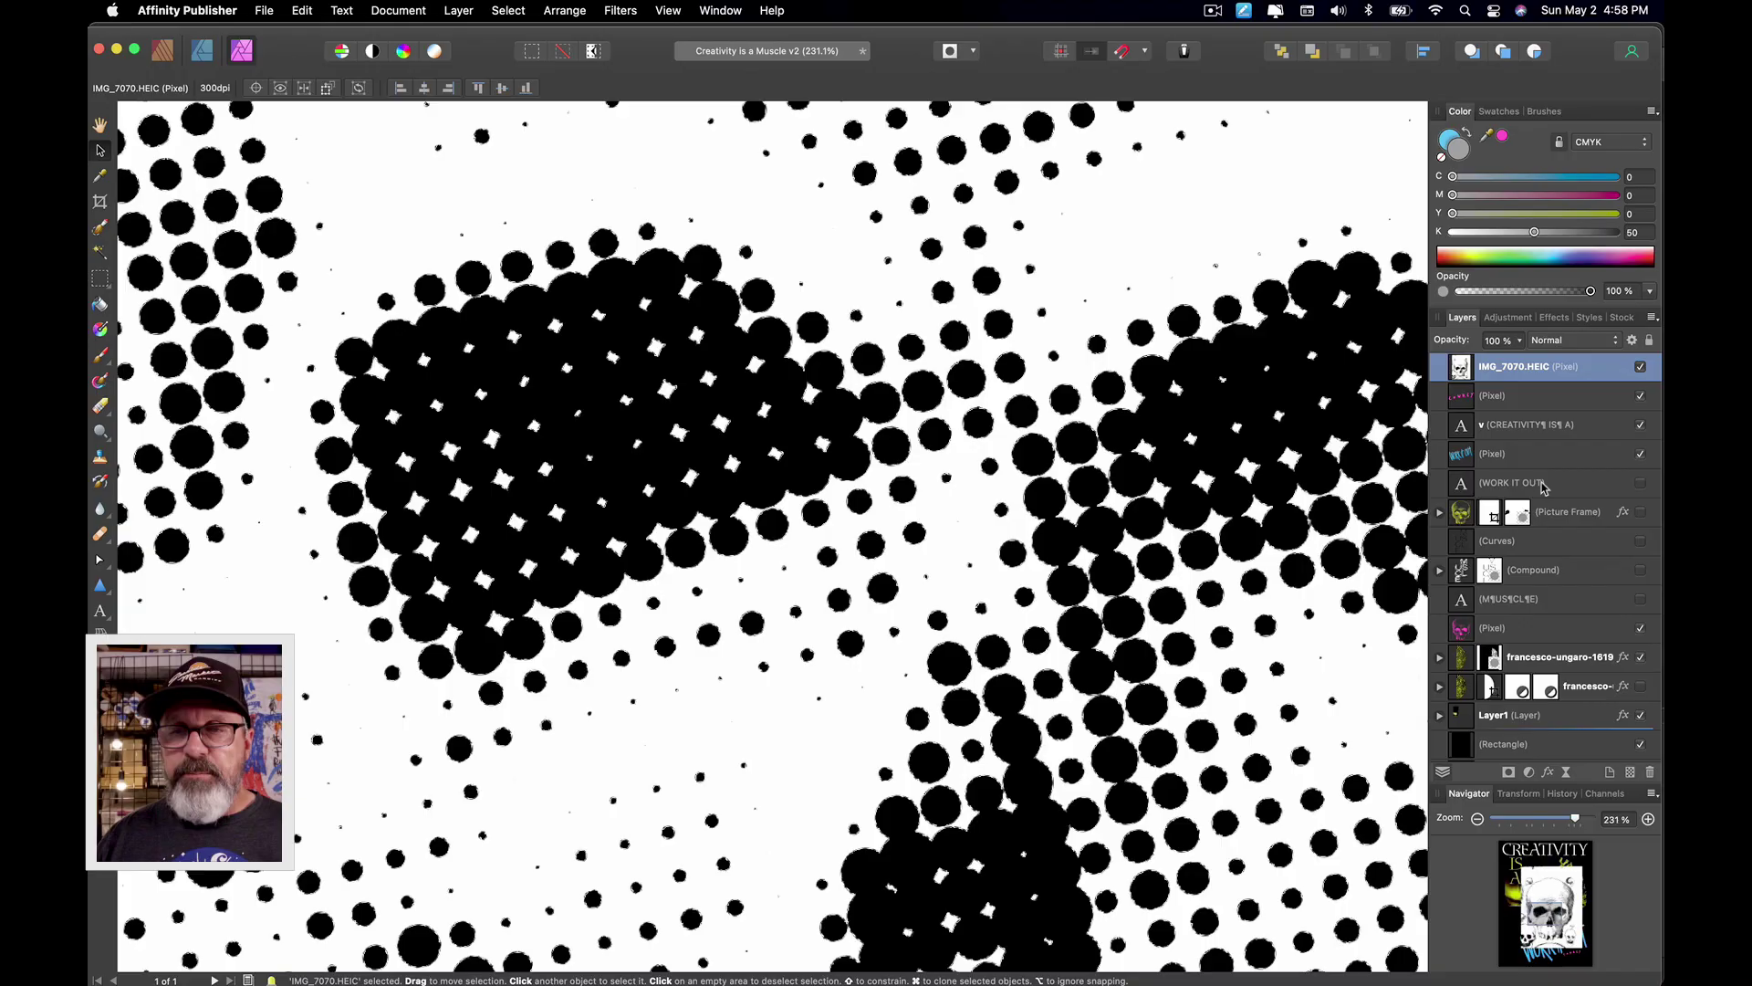
Step: Cut the selected black dots, paste them as their own layer and delete the leftover white skull layer
key("Delete")
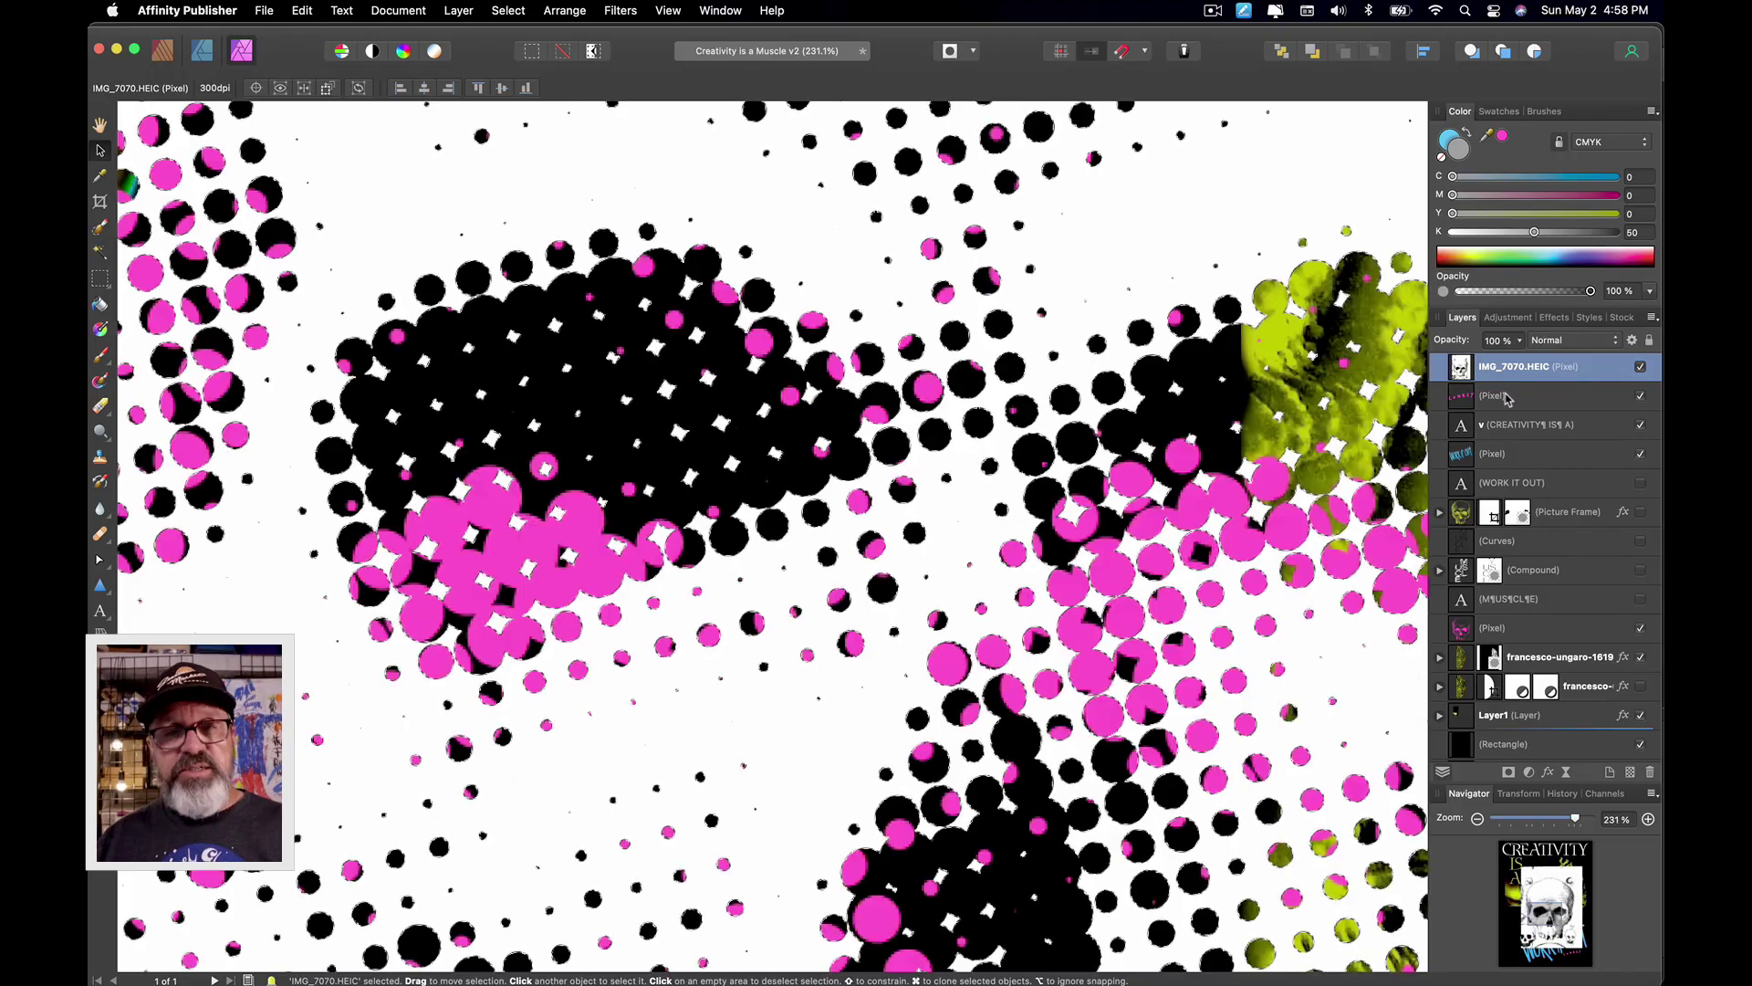
key("super+v")
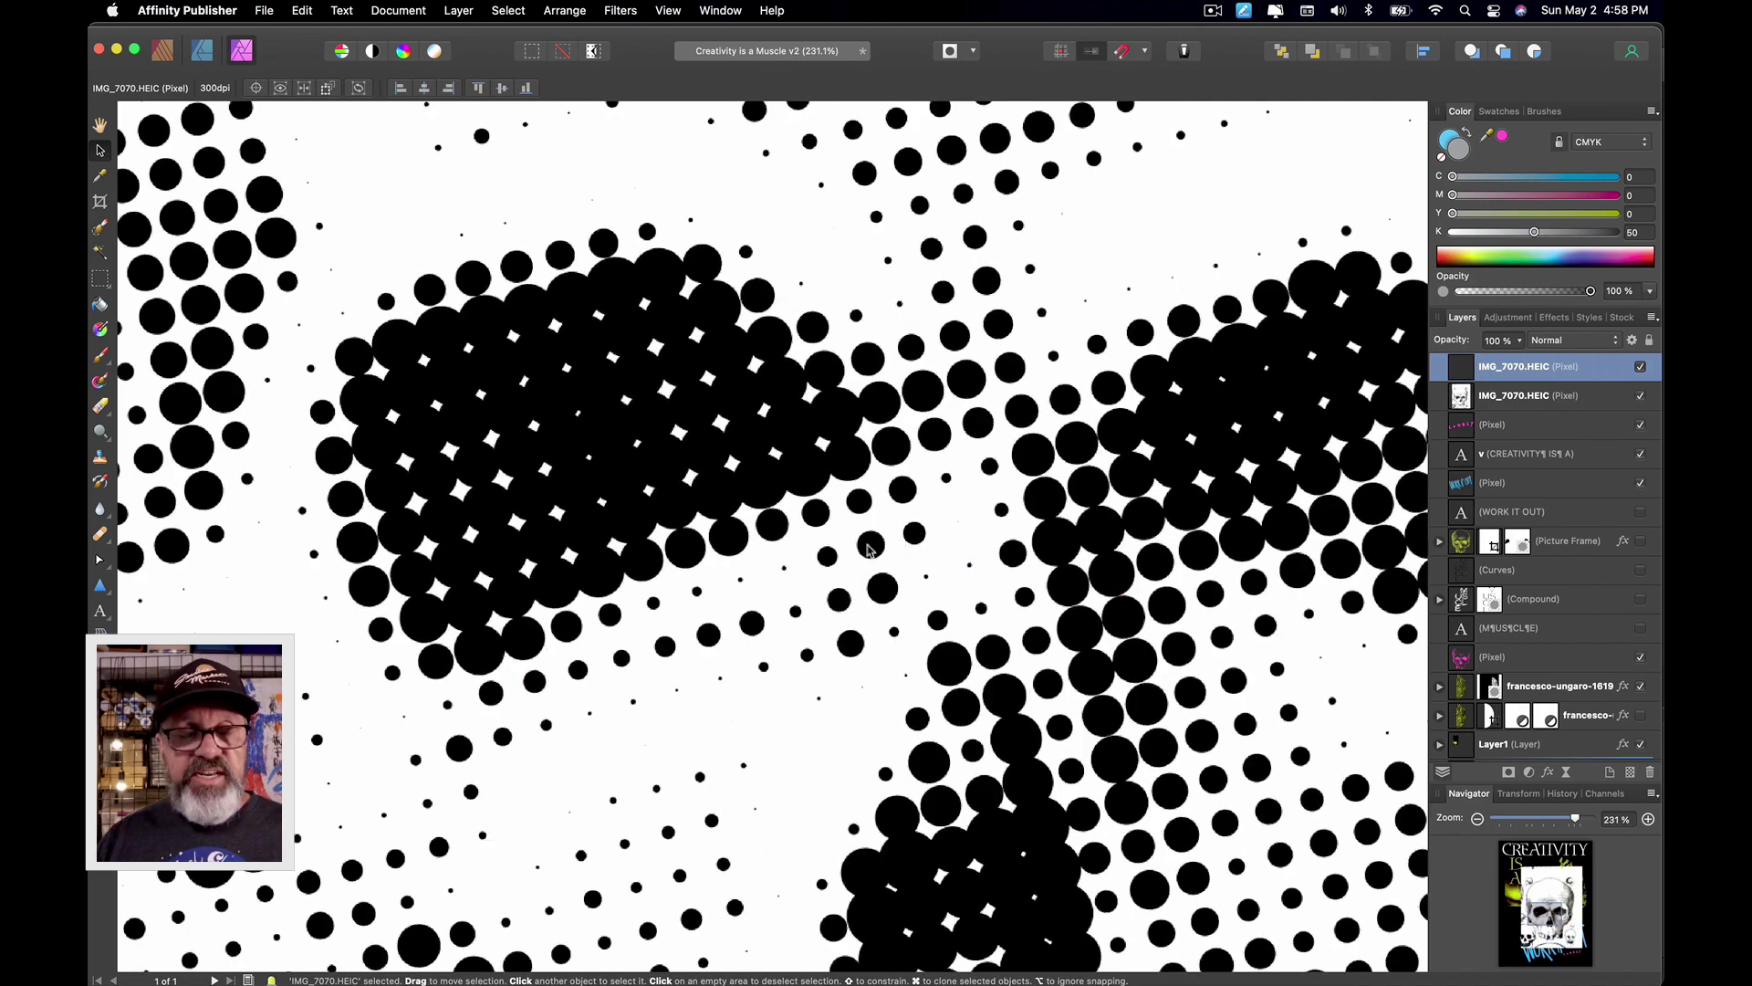
left_click(1583, 404)
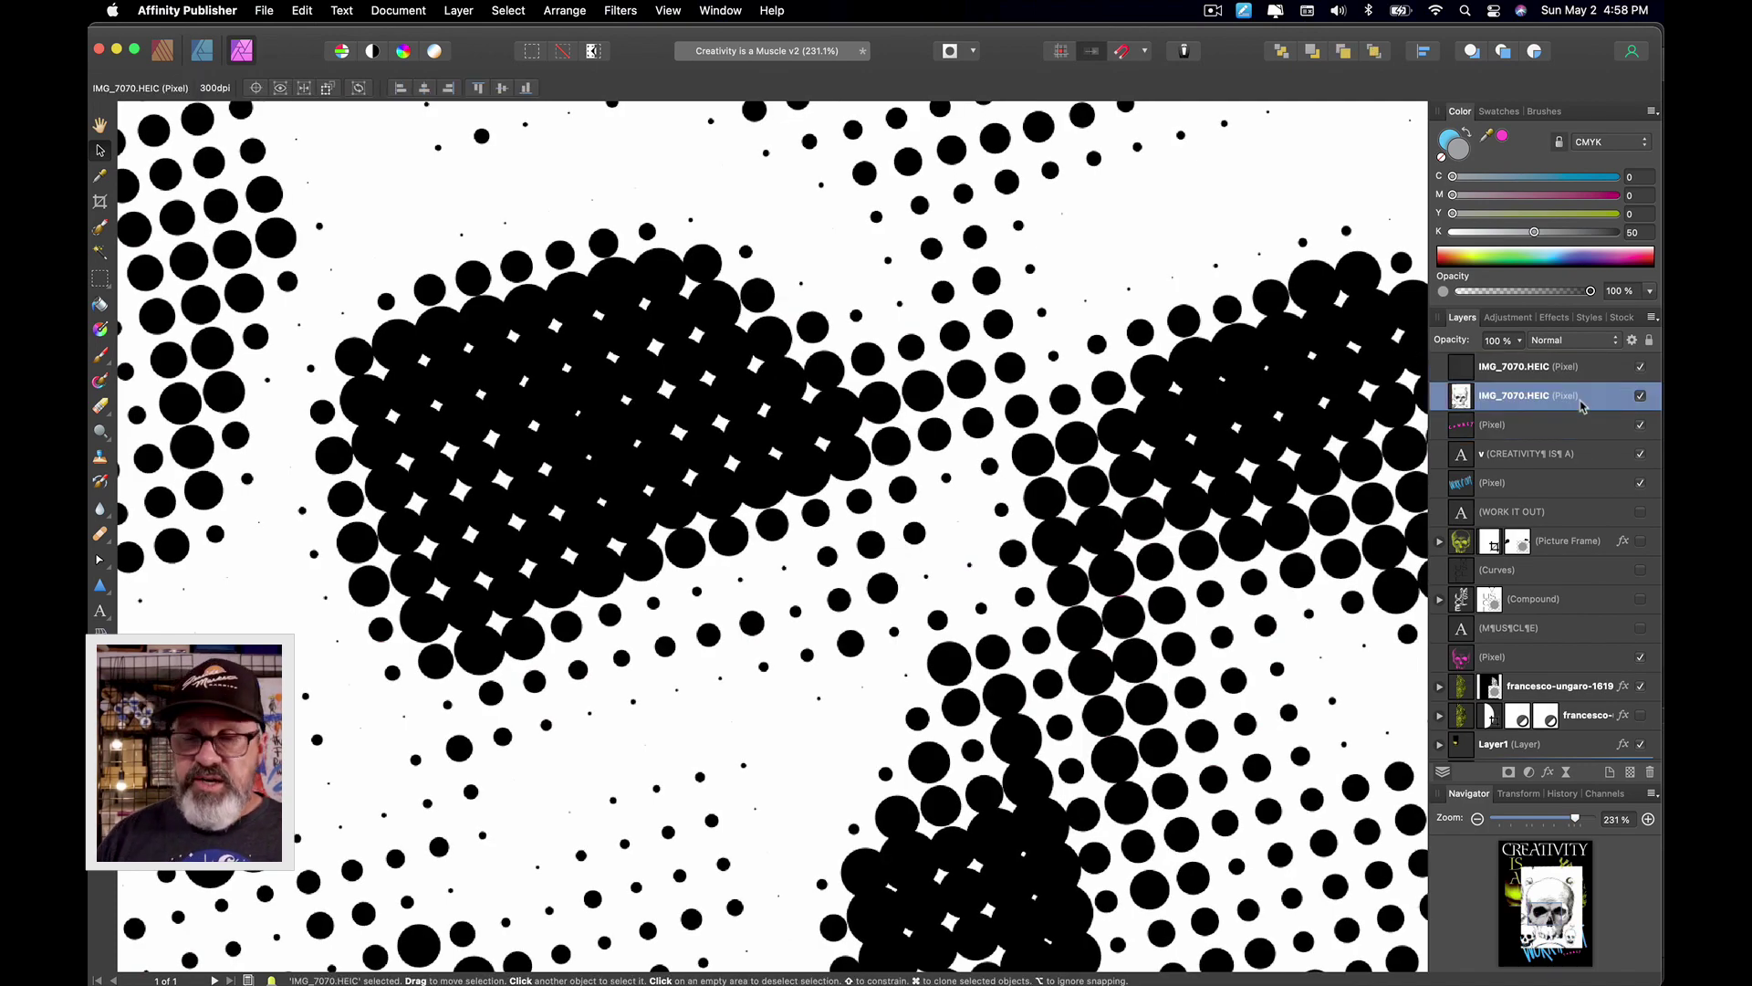
key("Delete")
scroll(620, 488, "down", 10)
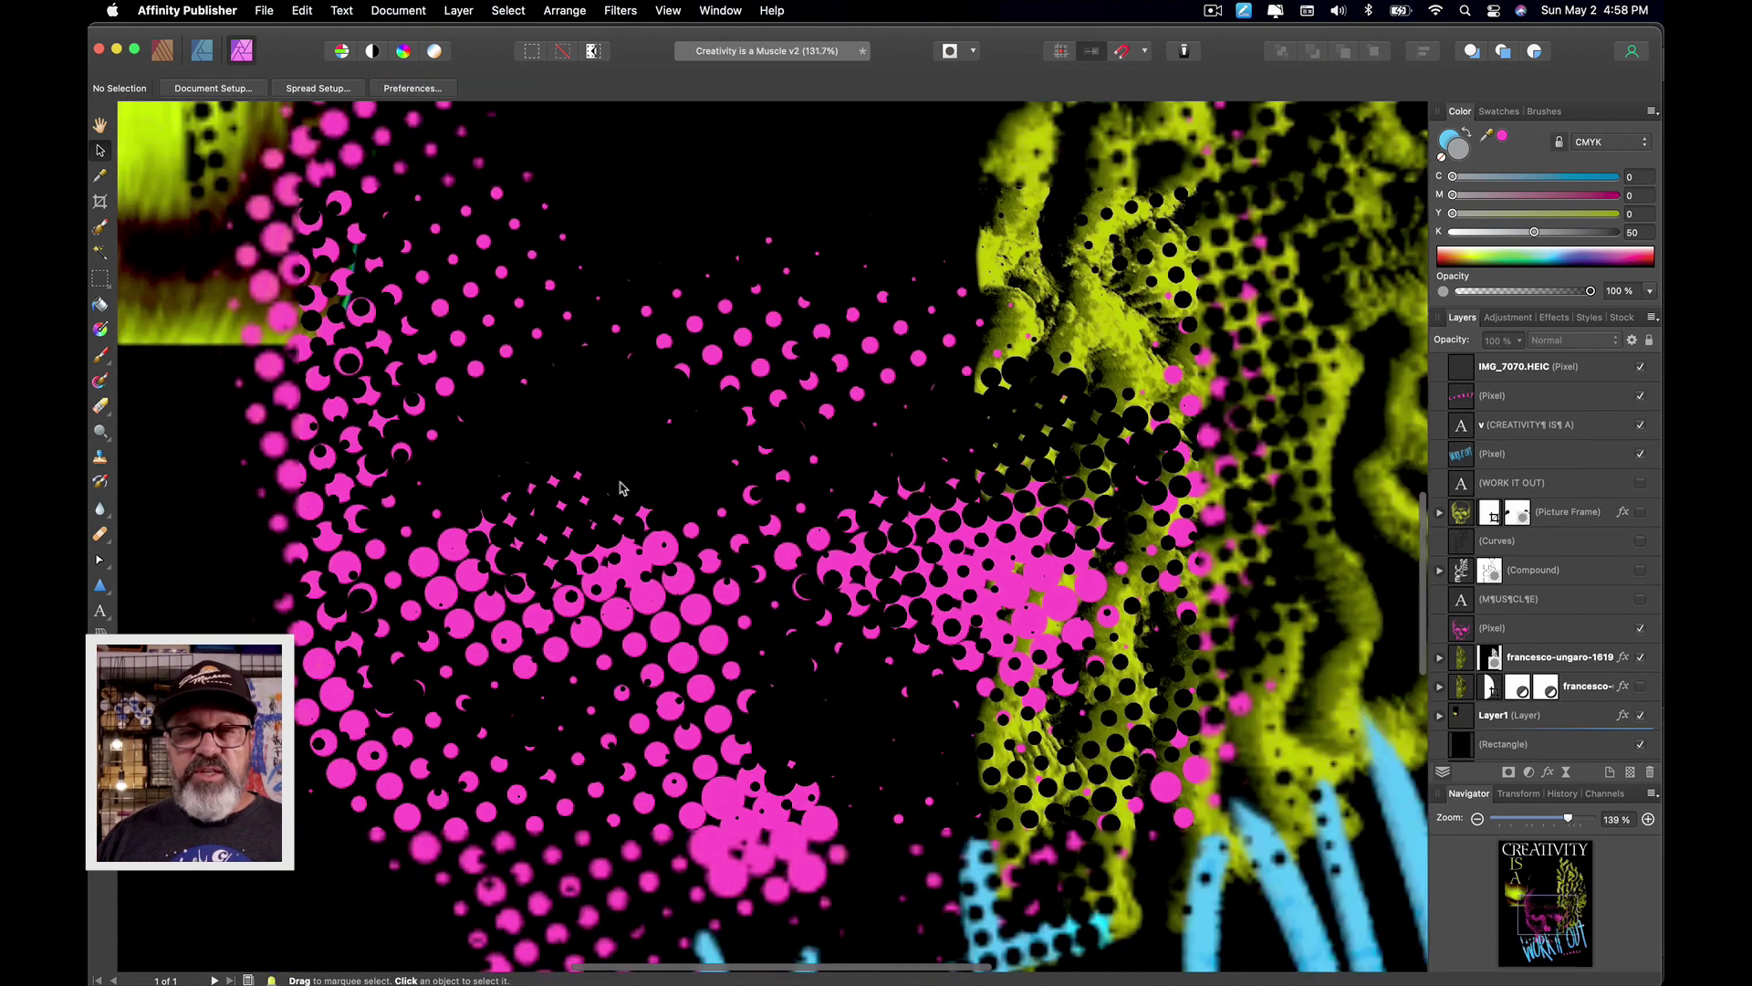
Step: Paint the halftone skull layer light blue (C 63, M 3, Y 5, K 0) using a brush about 1459 px wide with Protect Alpha enabled
left_click(1466, 369)
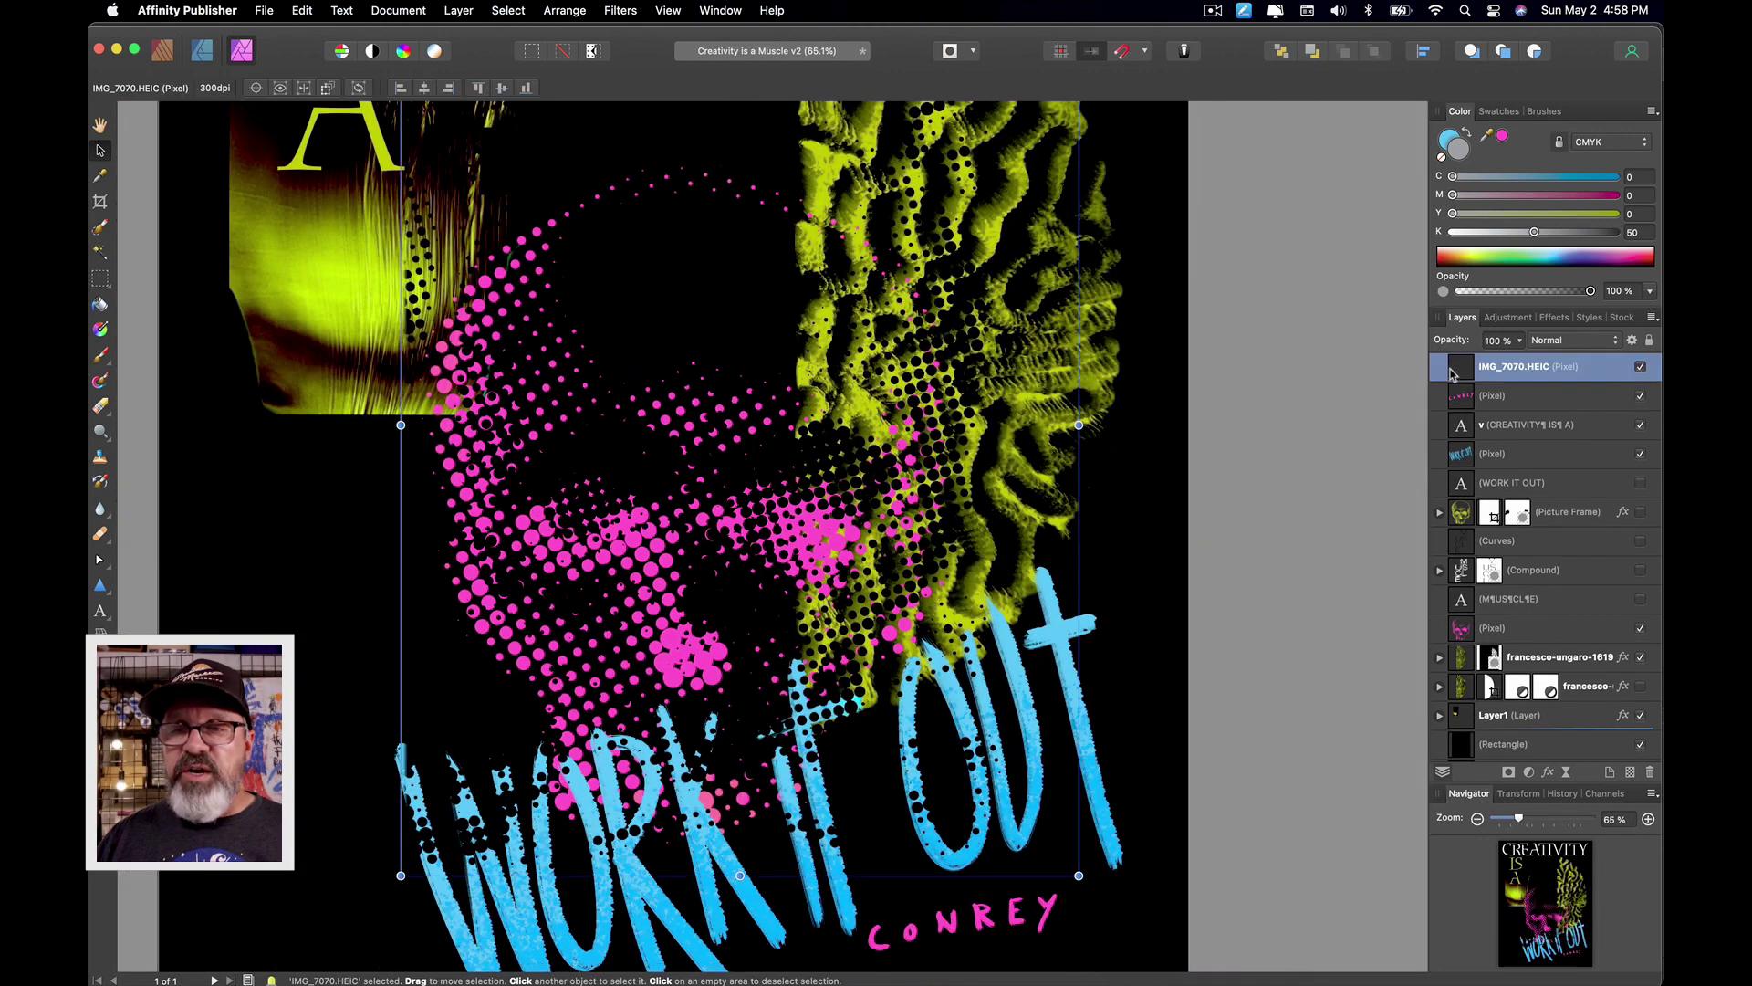
scroll(1218, 358, "down", 3)
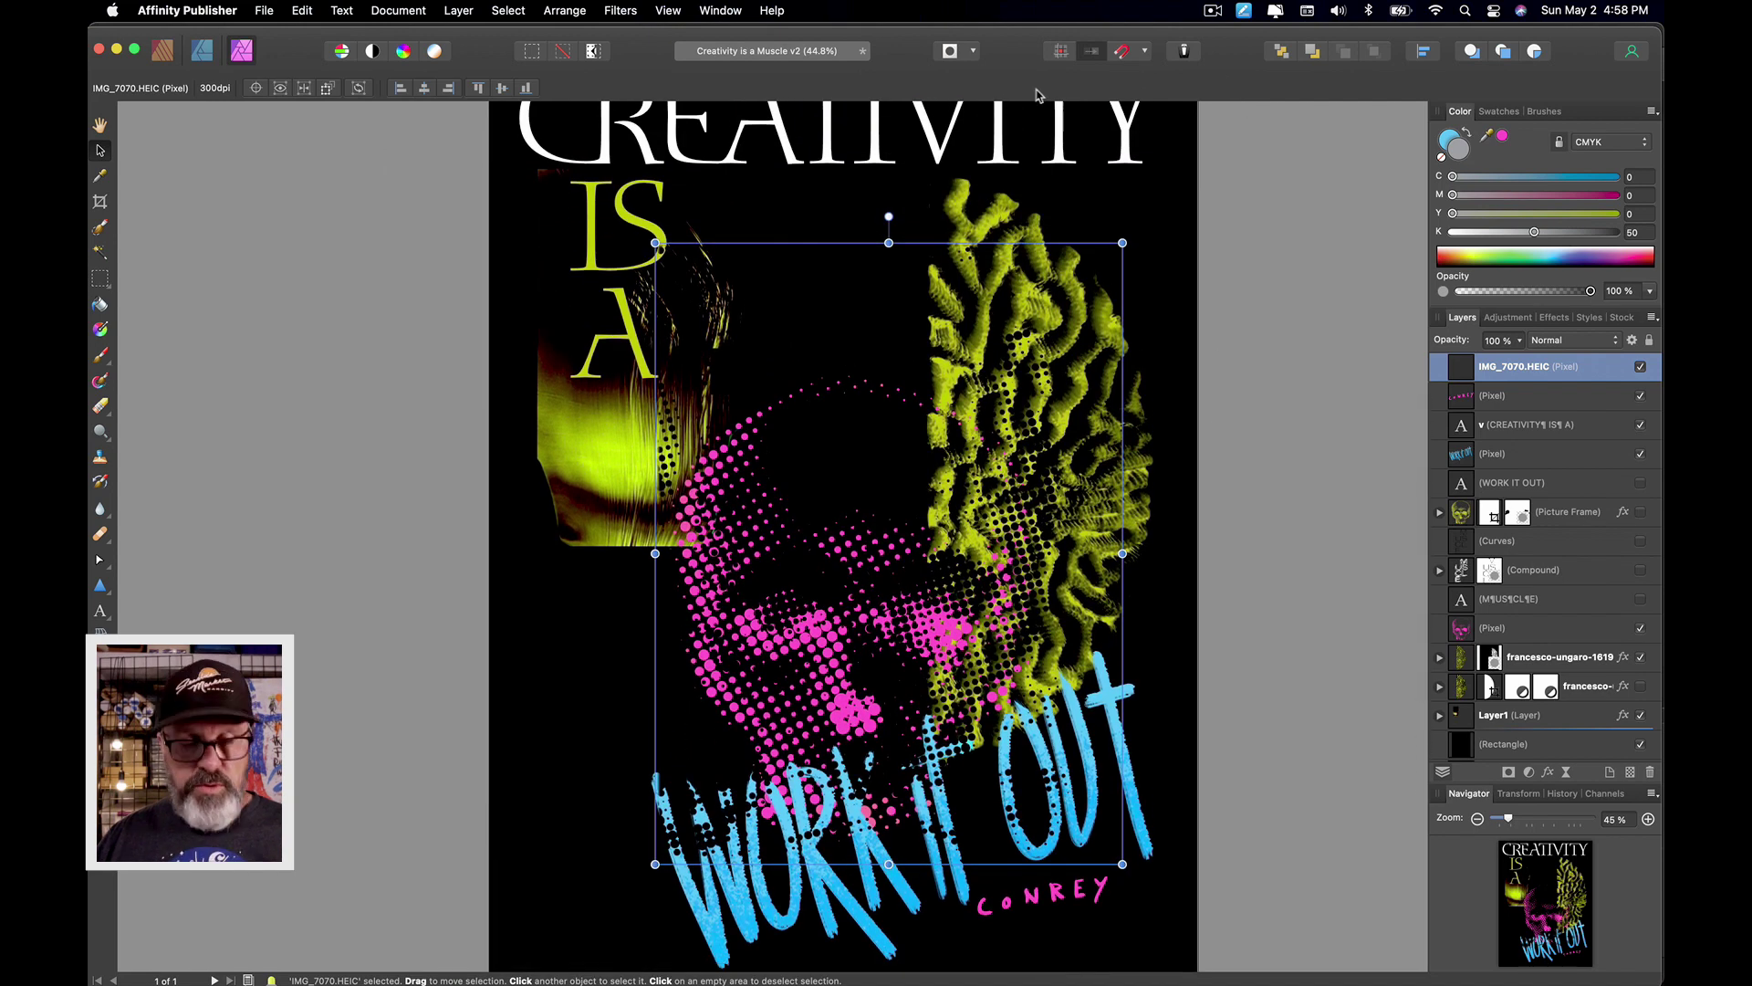
key("b")
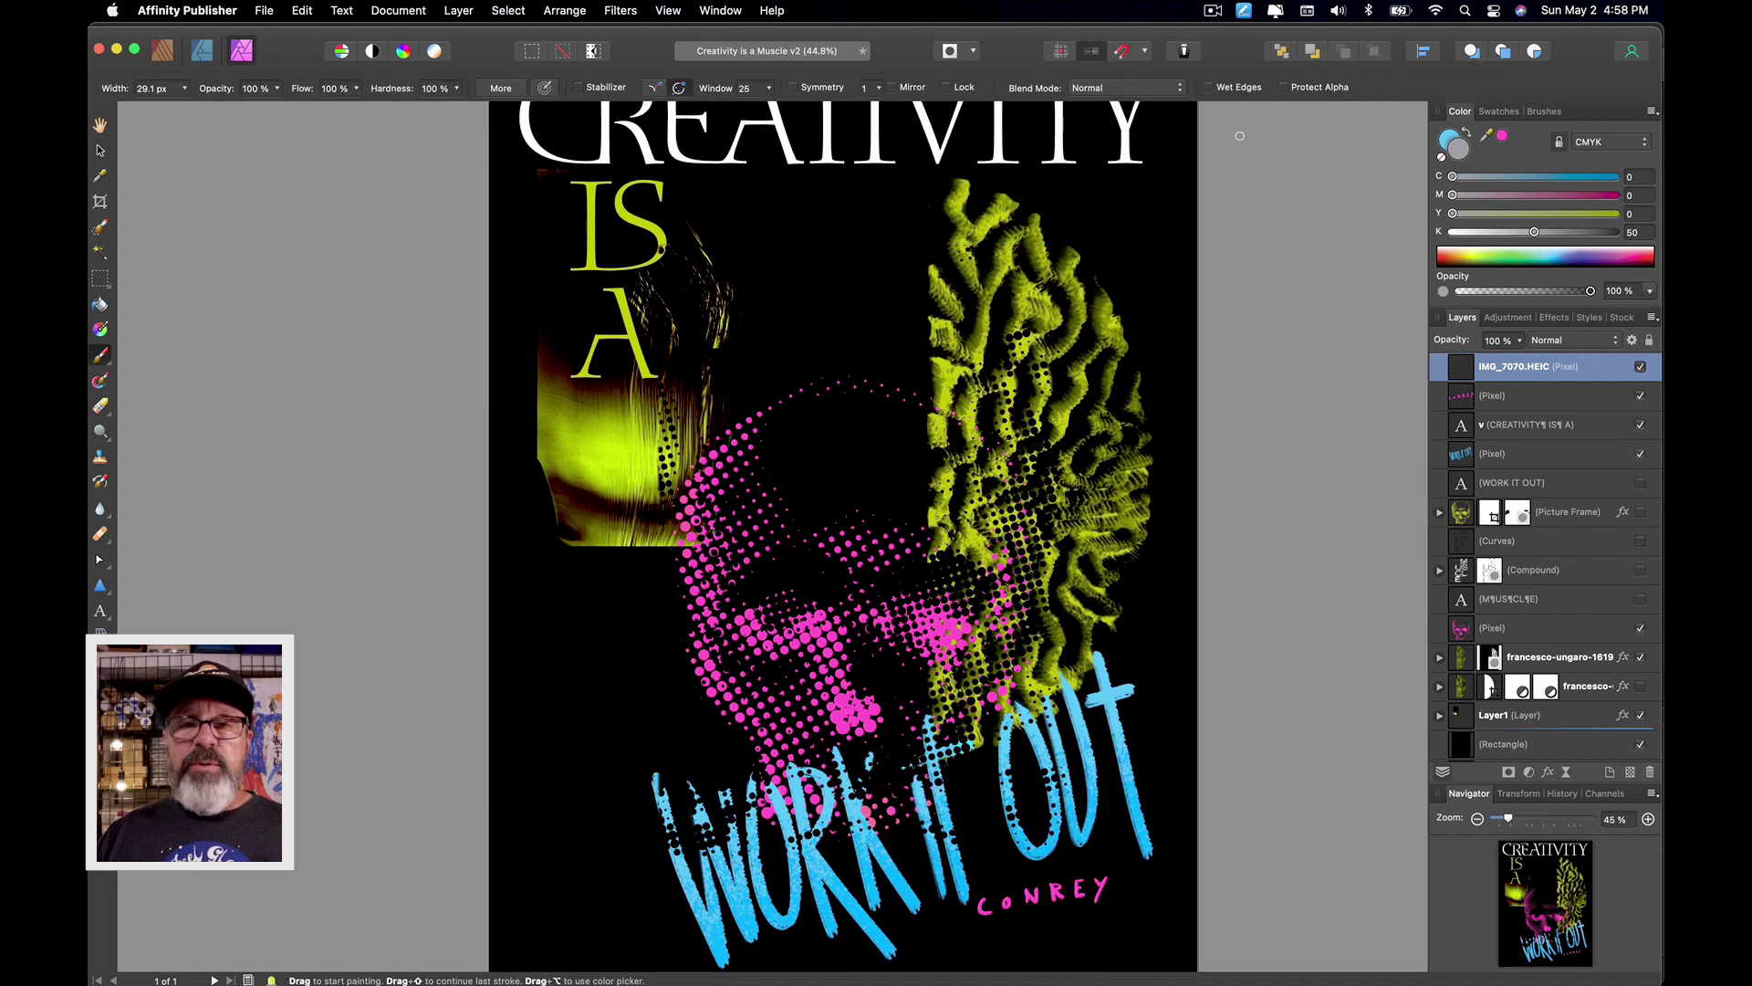
left_click(1283, 88)
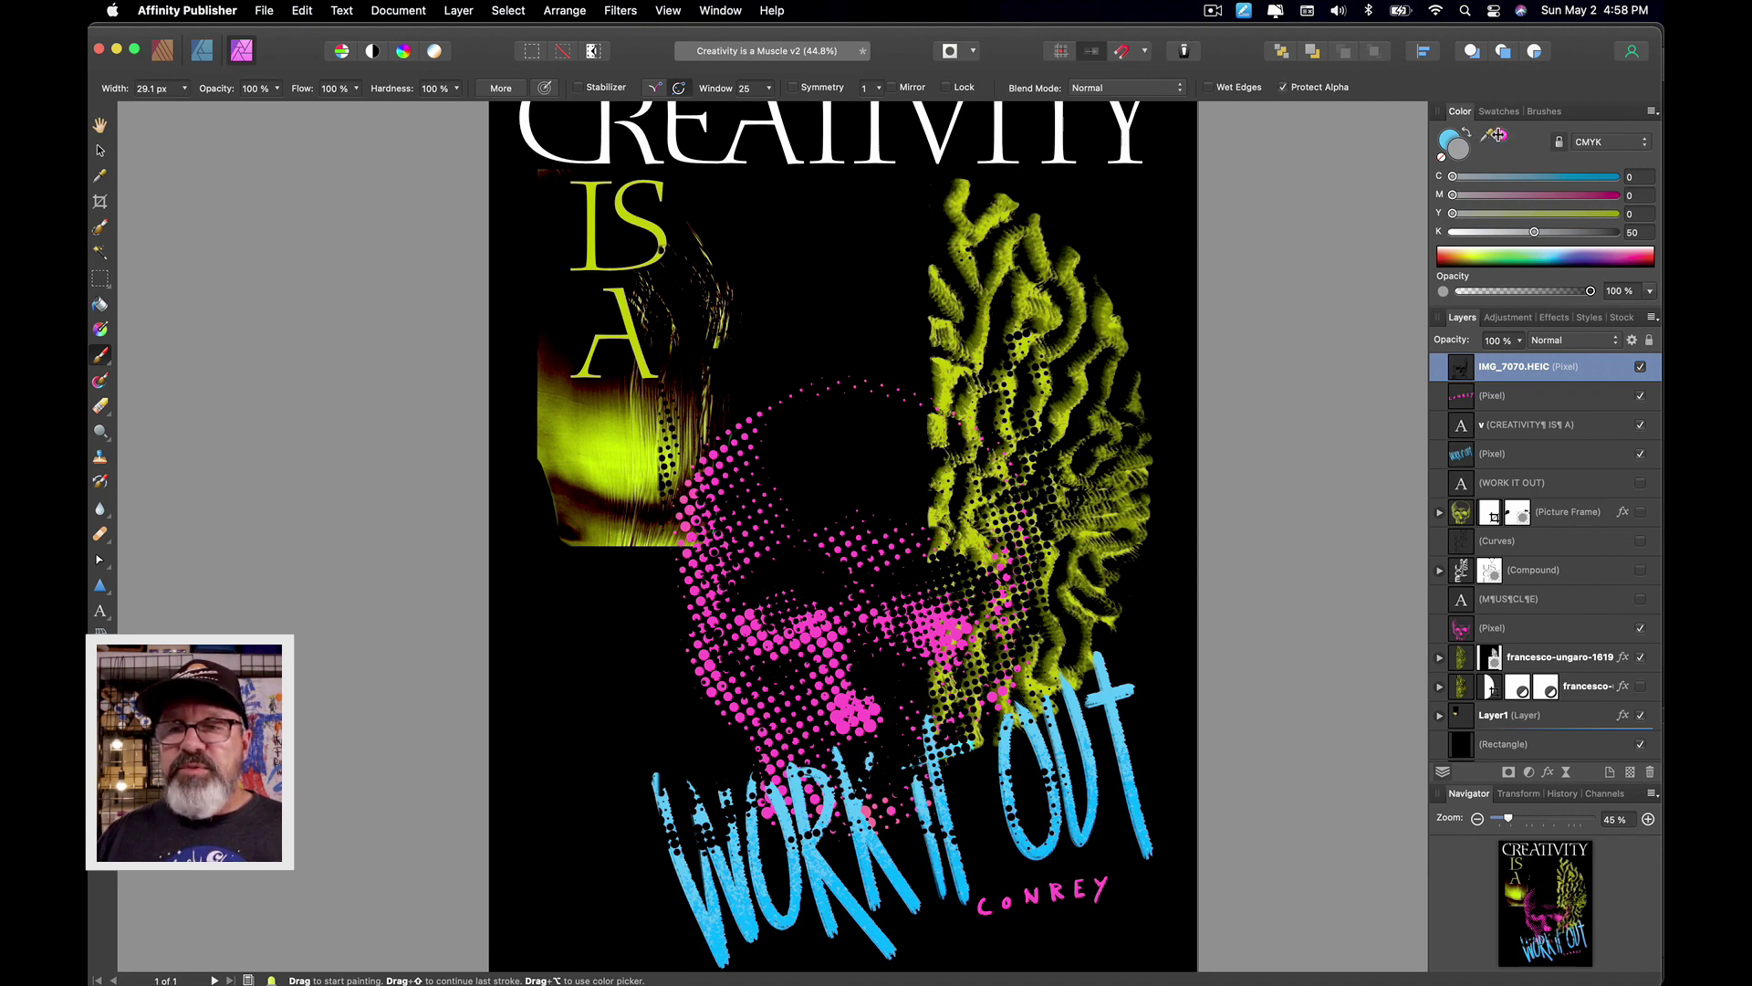
left_click(1450, 133)
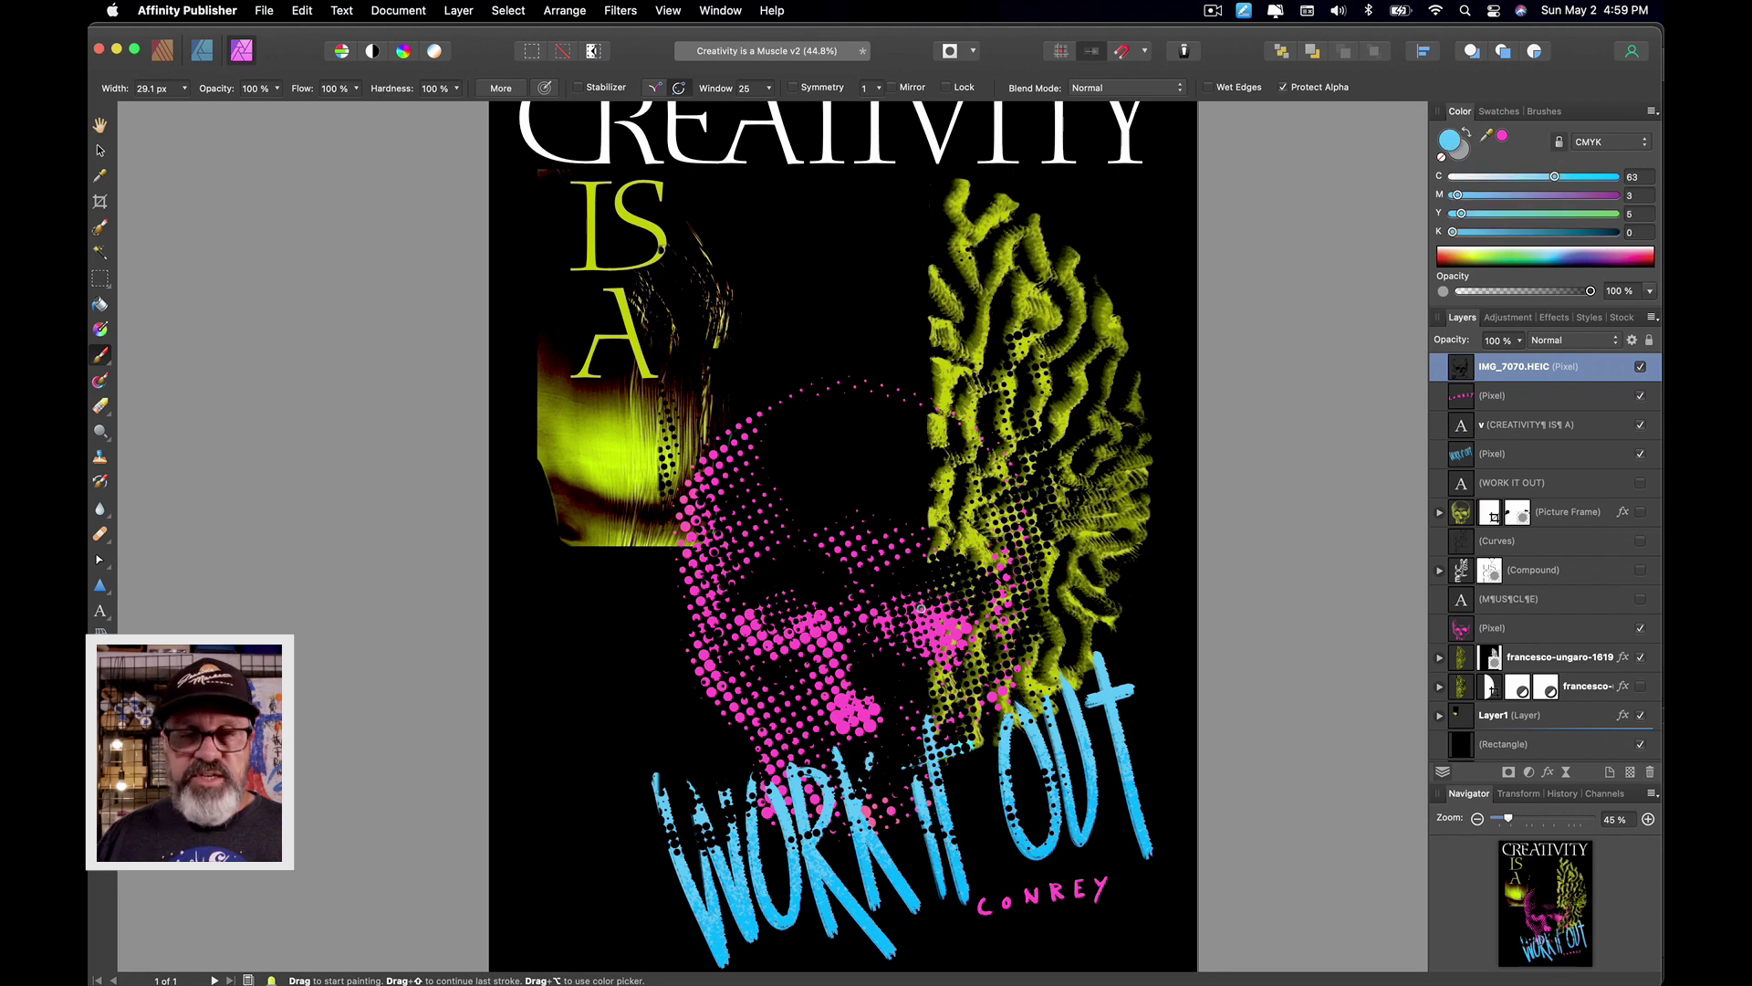
left_click_drag(893, 620, 1095, 620)
mouse_move(913, 593)
left_mouse_down()
mouse_move(919, 684)
mouse_move(1174, 782)
mouse_move(939, 469)
mouse_move(479, 543)
mouse_move(805, 283)
mouse_move(1054, 739)
mouse_move(684, 508)
mouse_move(672, 338)
mouse_move(693, 347)
left_mouse_up()
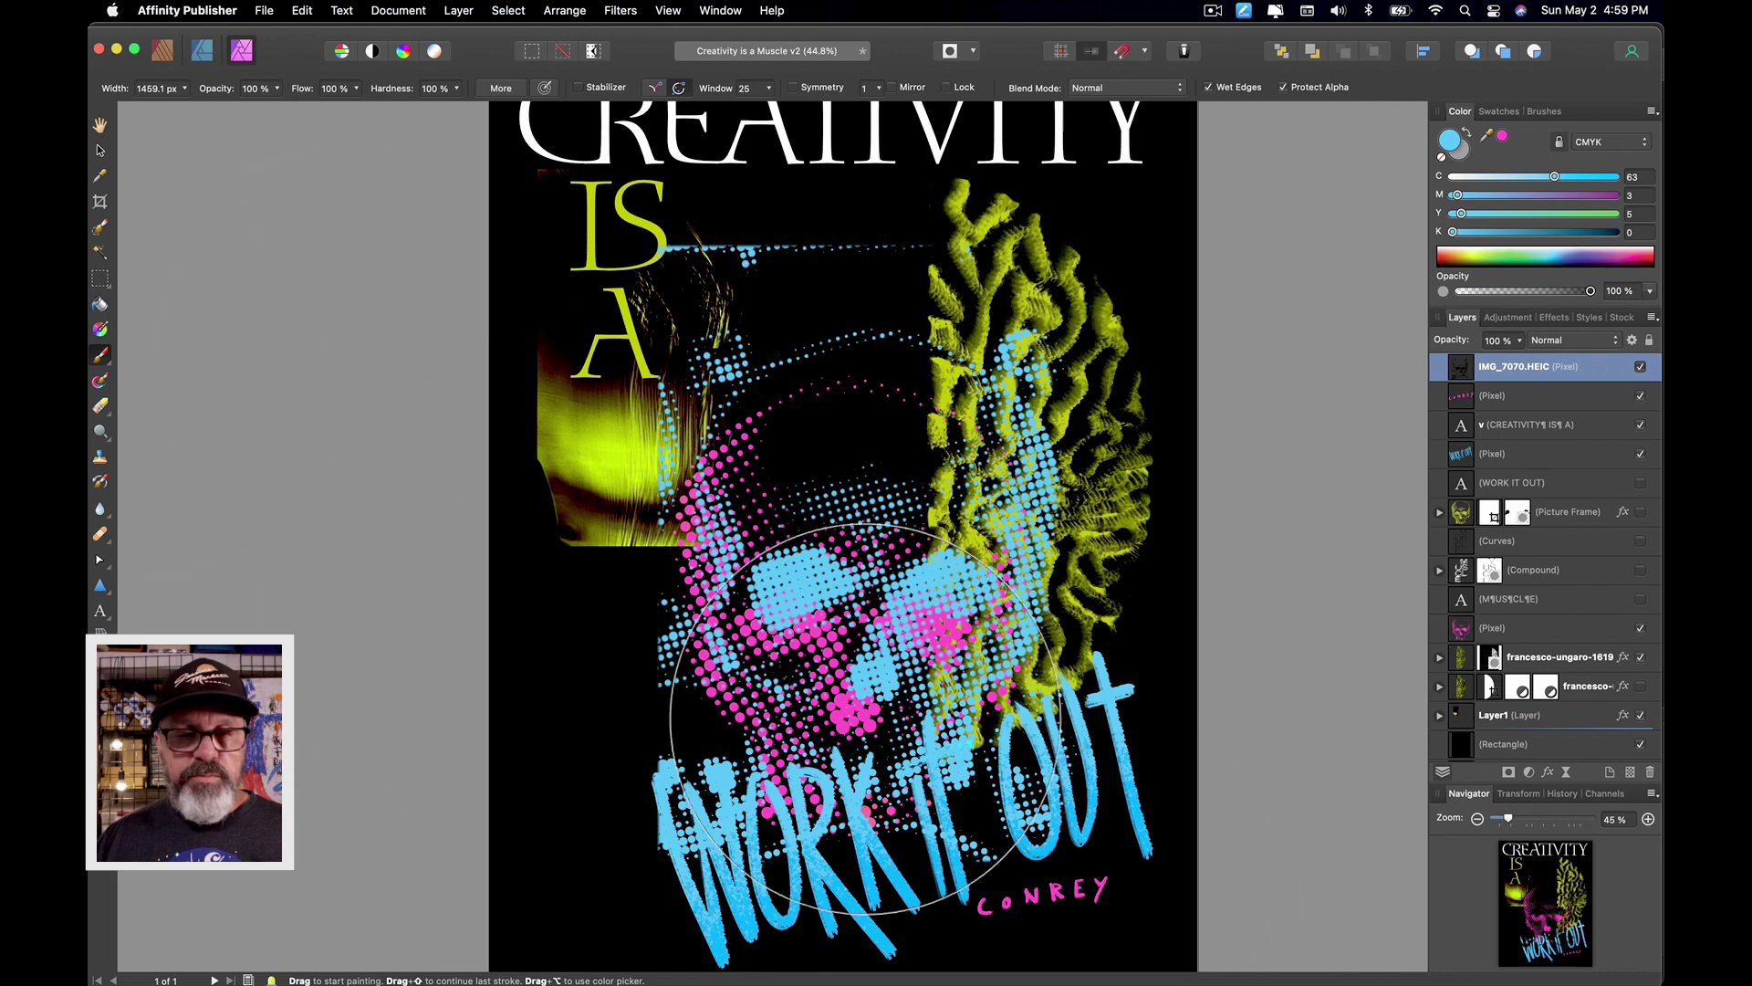
Step: Hide the original magenta skull layer to examine the recolored halftone dots, and hide the IMG_7070.HEIC layer
left_click(1641, 630)
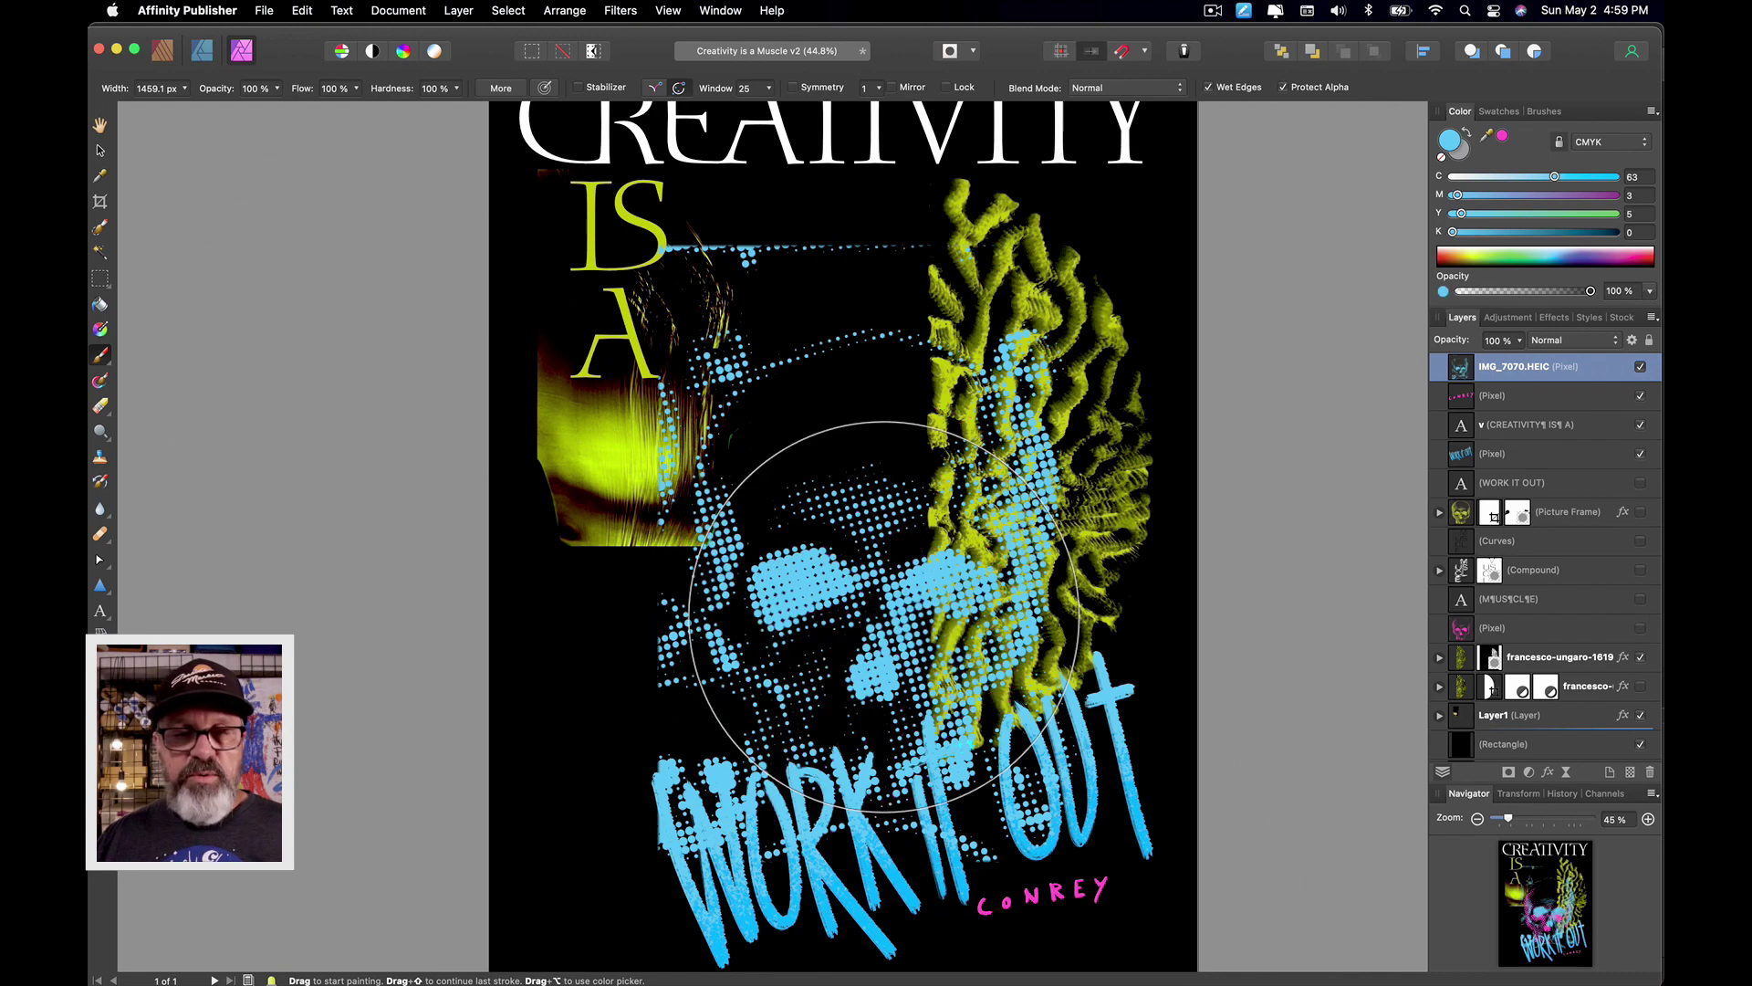
scroll(794, 580, "up", 5)
scroll(787, 572, "up", 2)
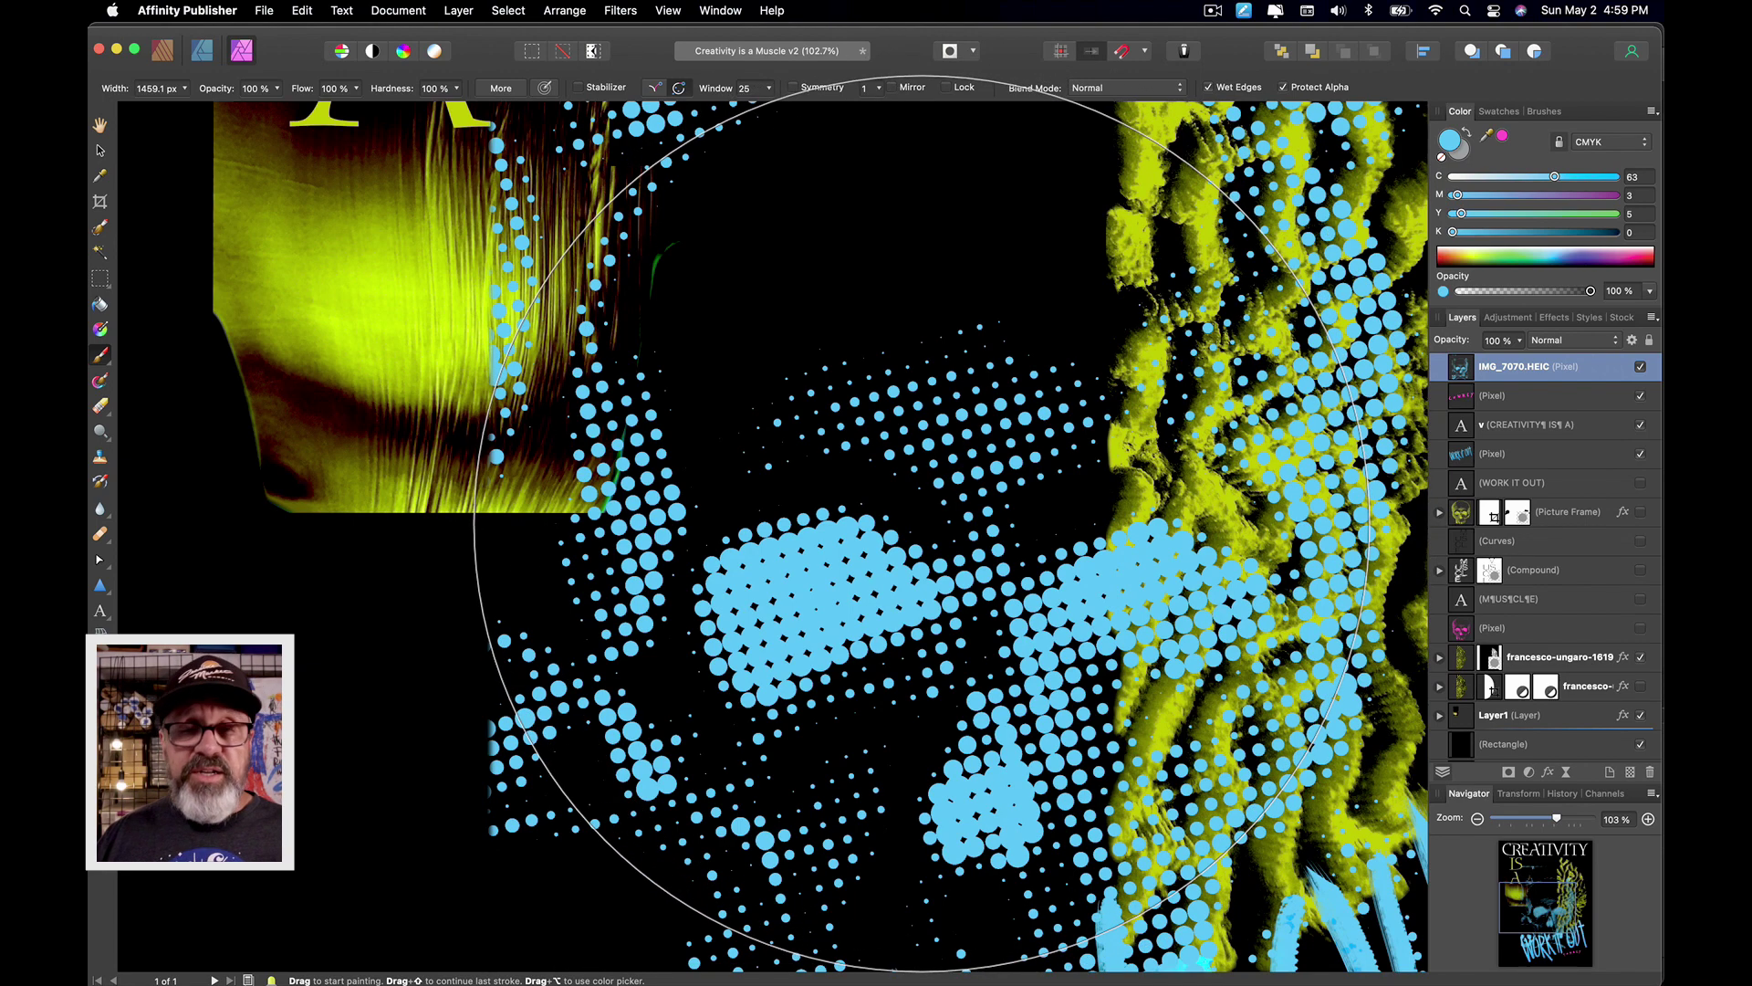
scroll(920, 525, "down", 3)
left_click(1639, 366)
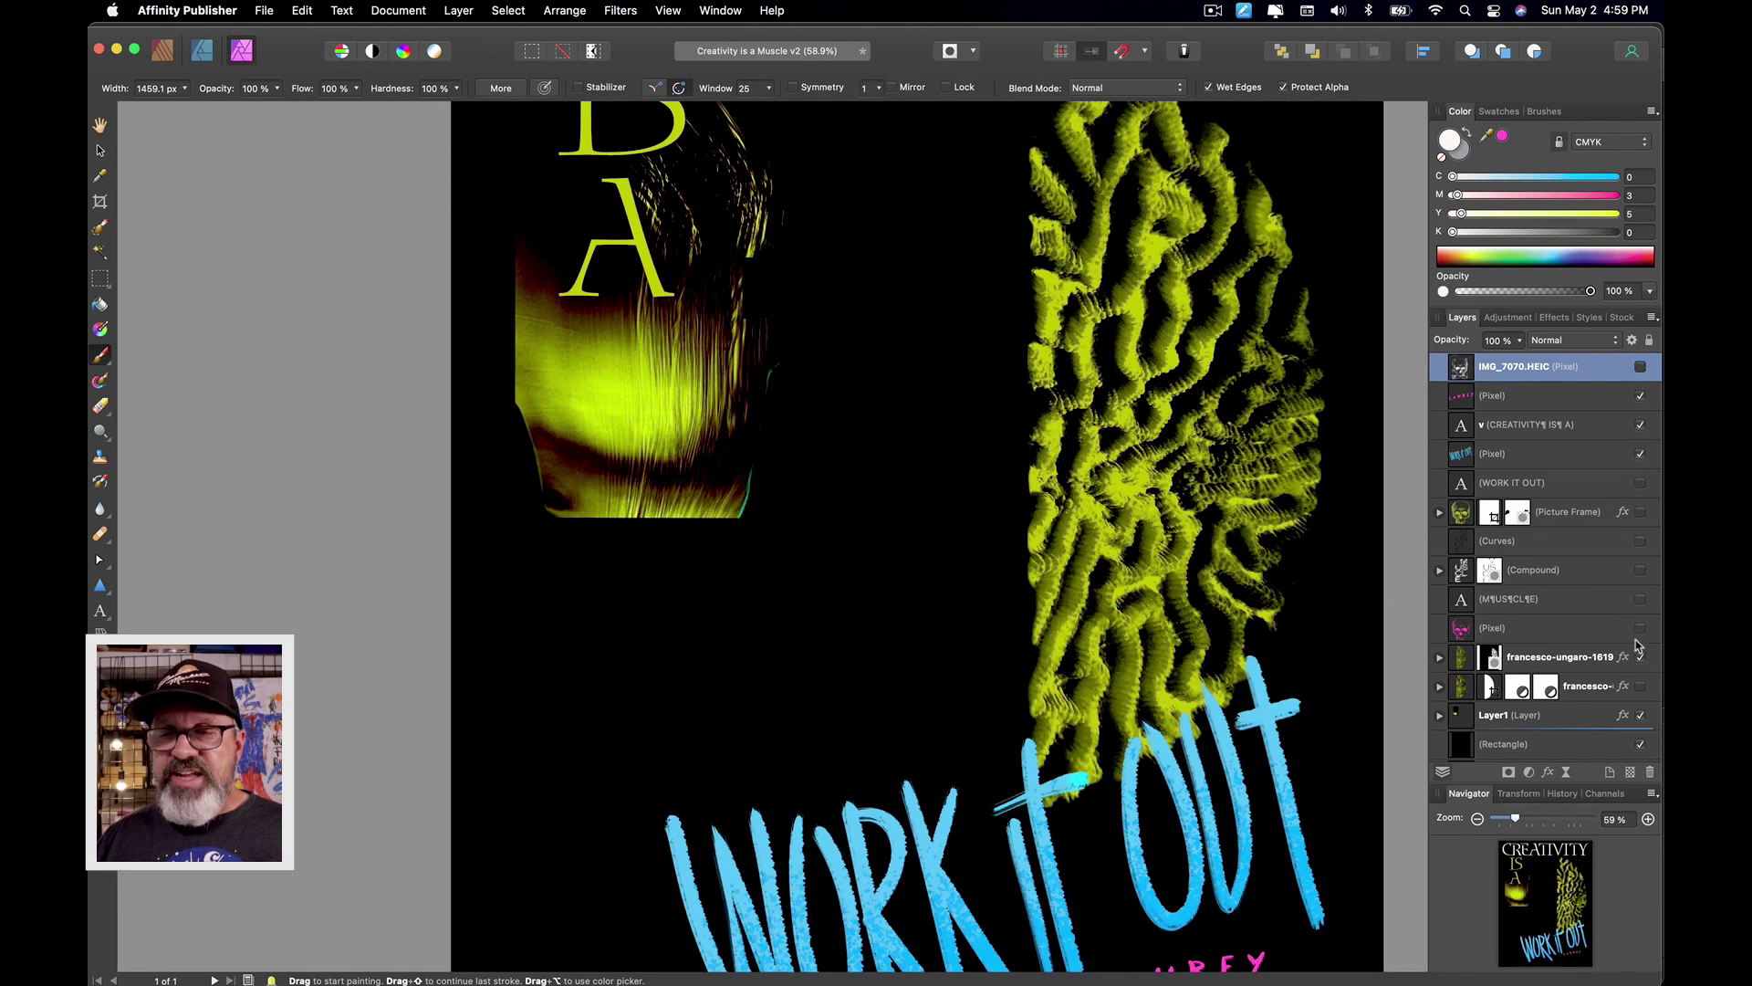
Step: Show the magenta halftone skull and plain MUSCLE text layers, view the whole poster, and clear the IMG_7070.HEIC selection
left_click(1639, 629)
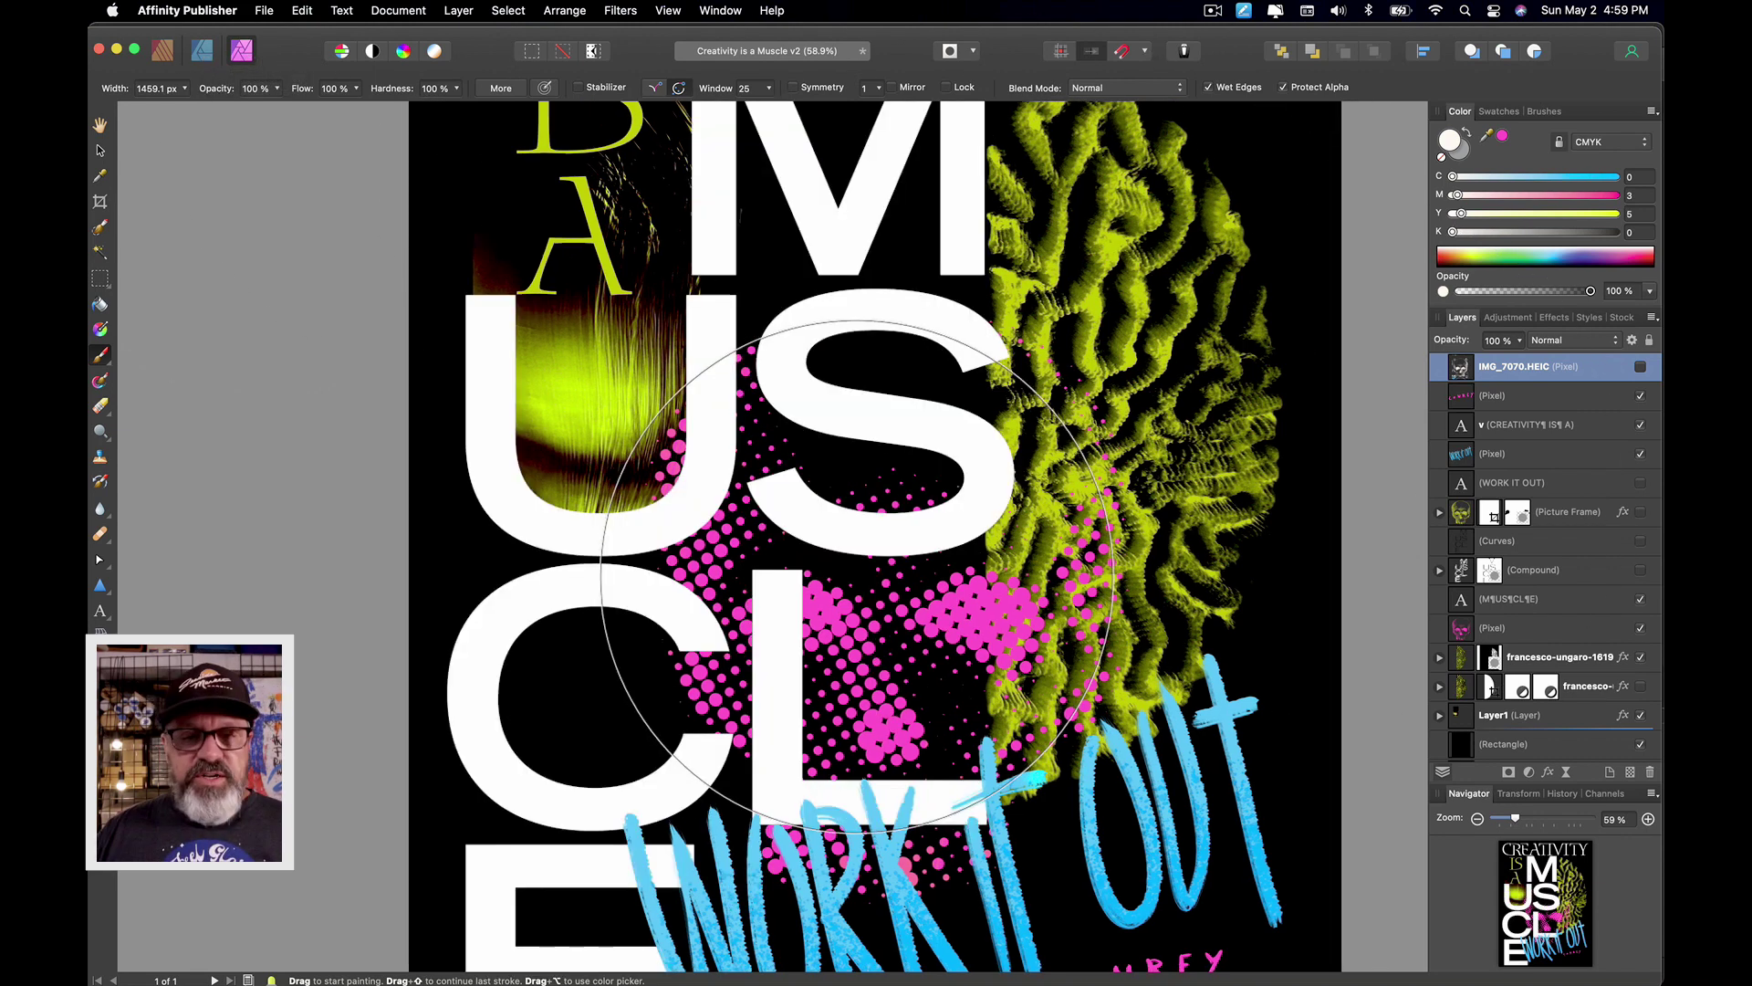
key("super+0")
key("v")
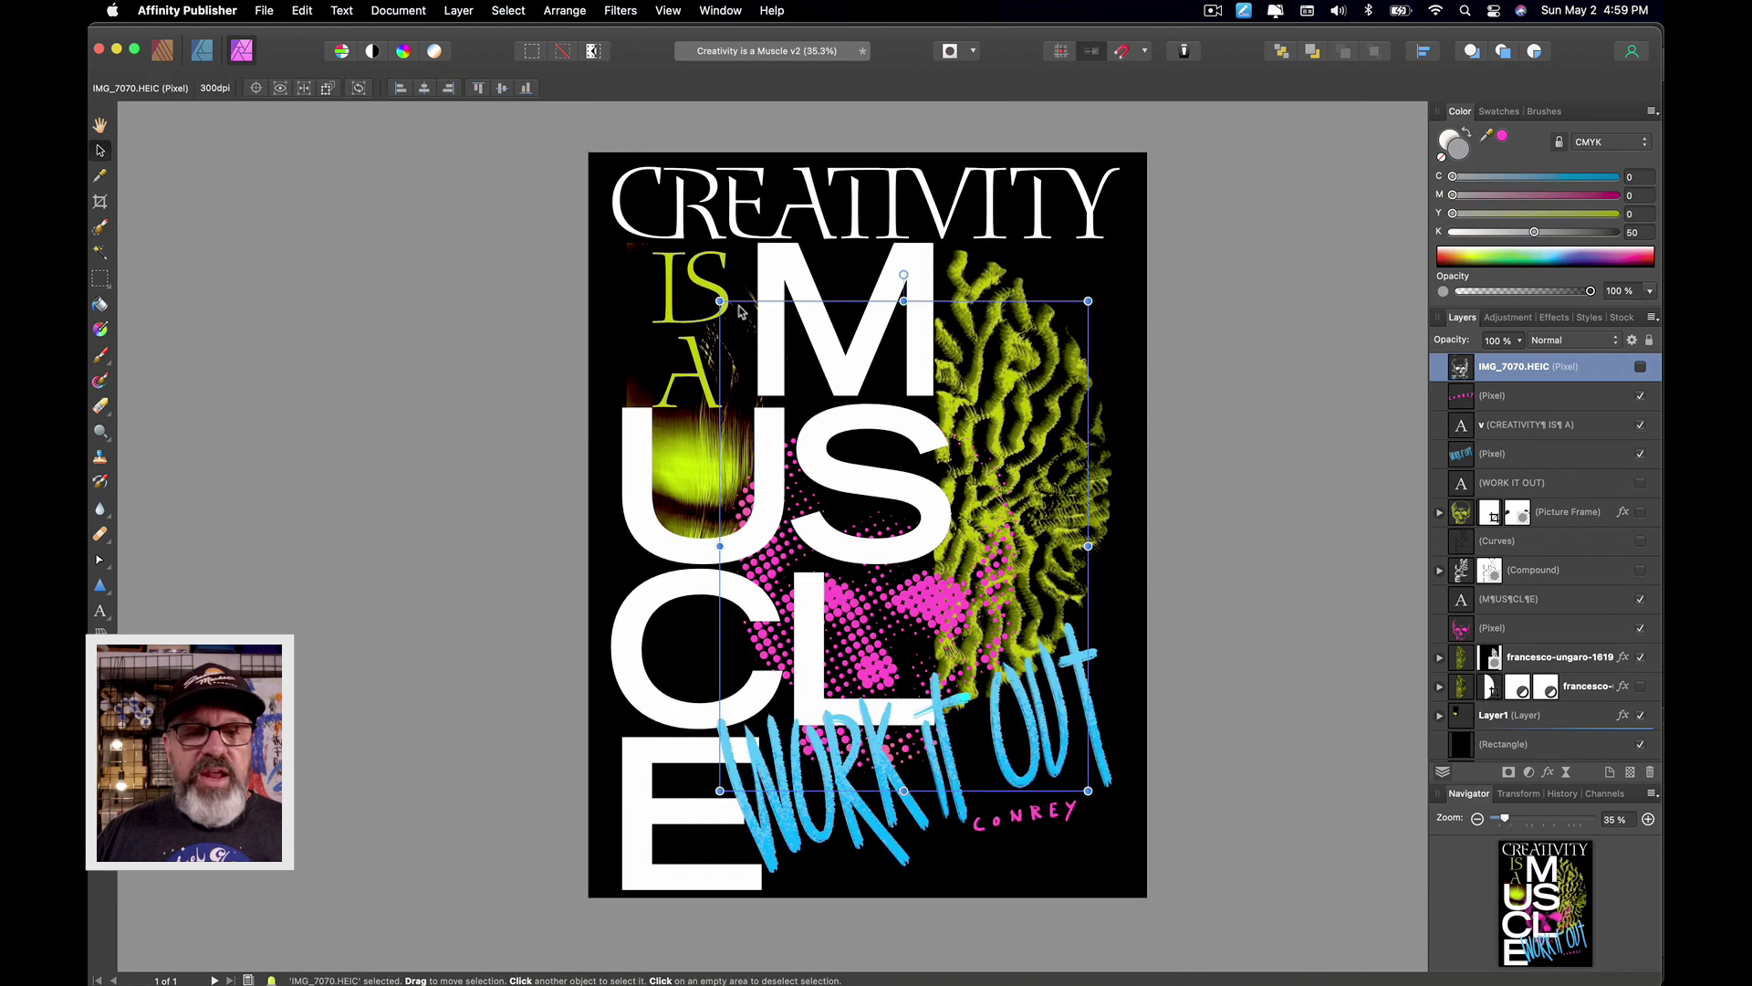
key("super+d")
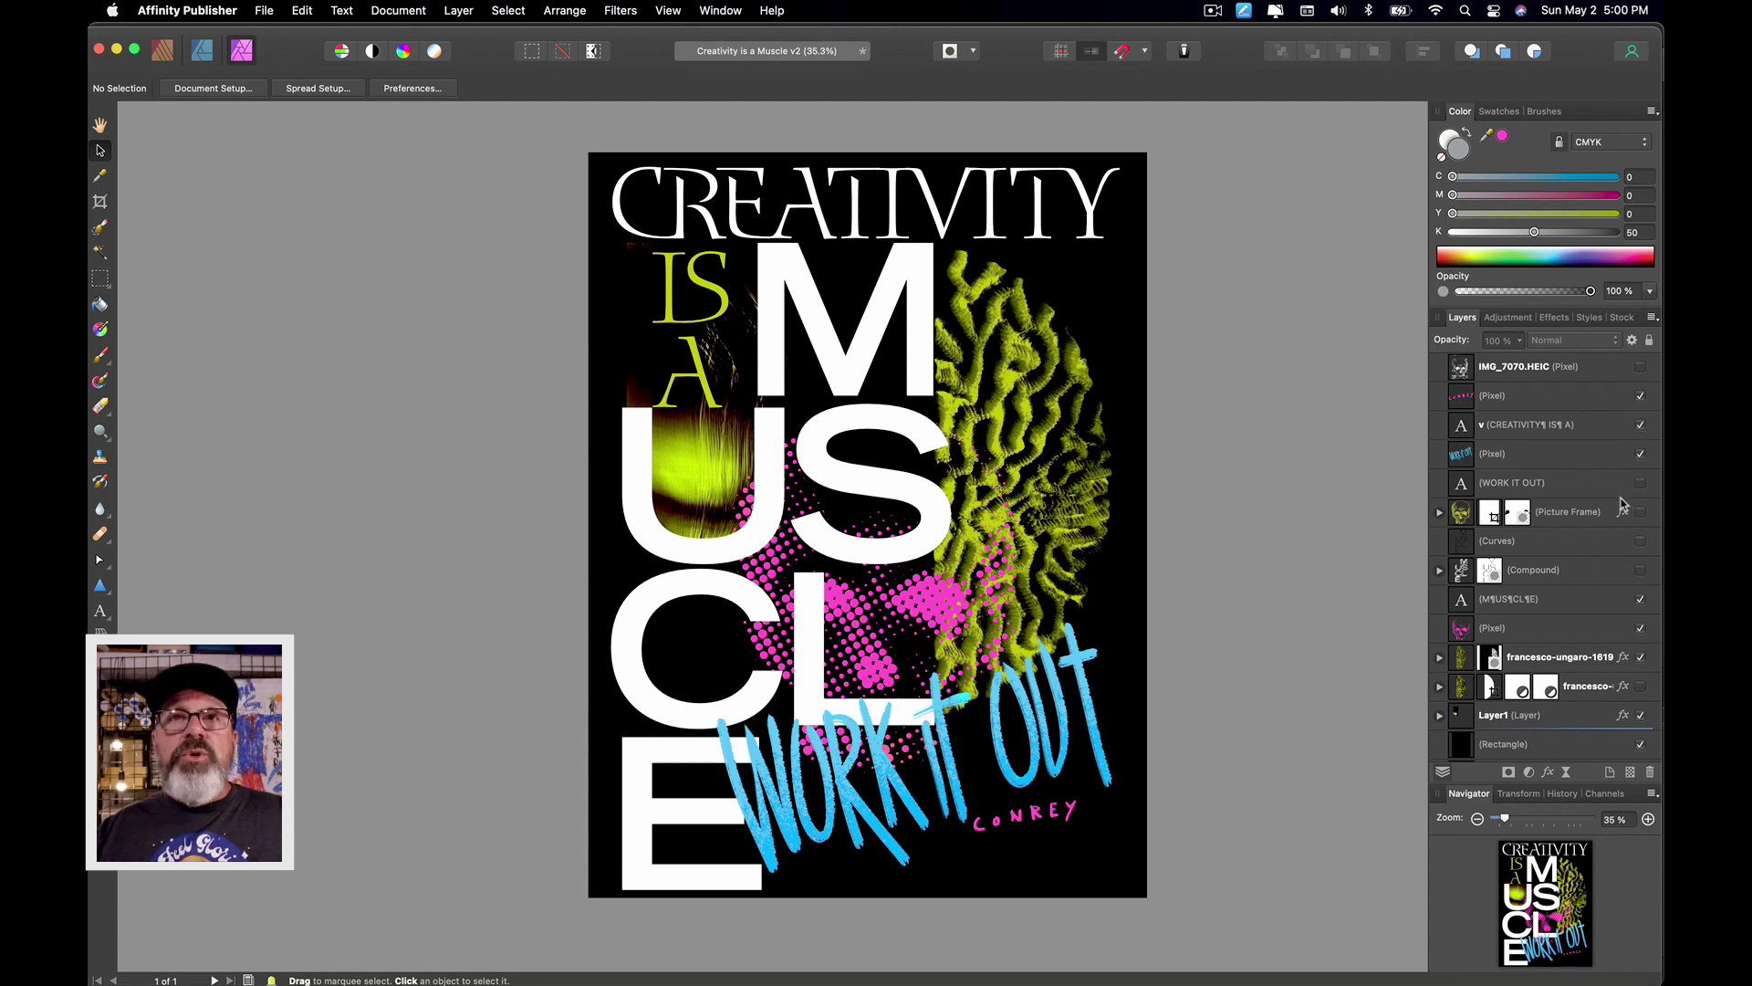
Step: Show the custom MUSCLE lettering compound and hide the plain MUSCLE text layer
left_click(1639, 570)
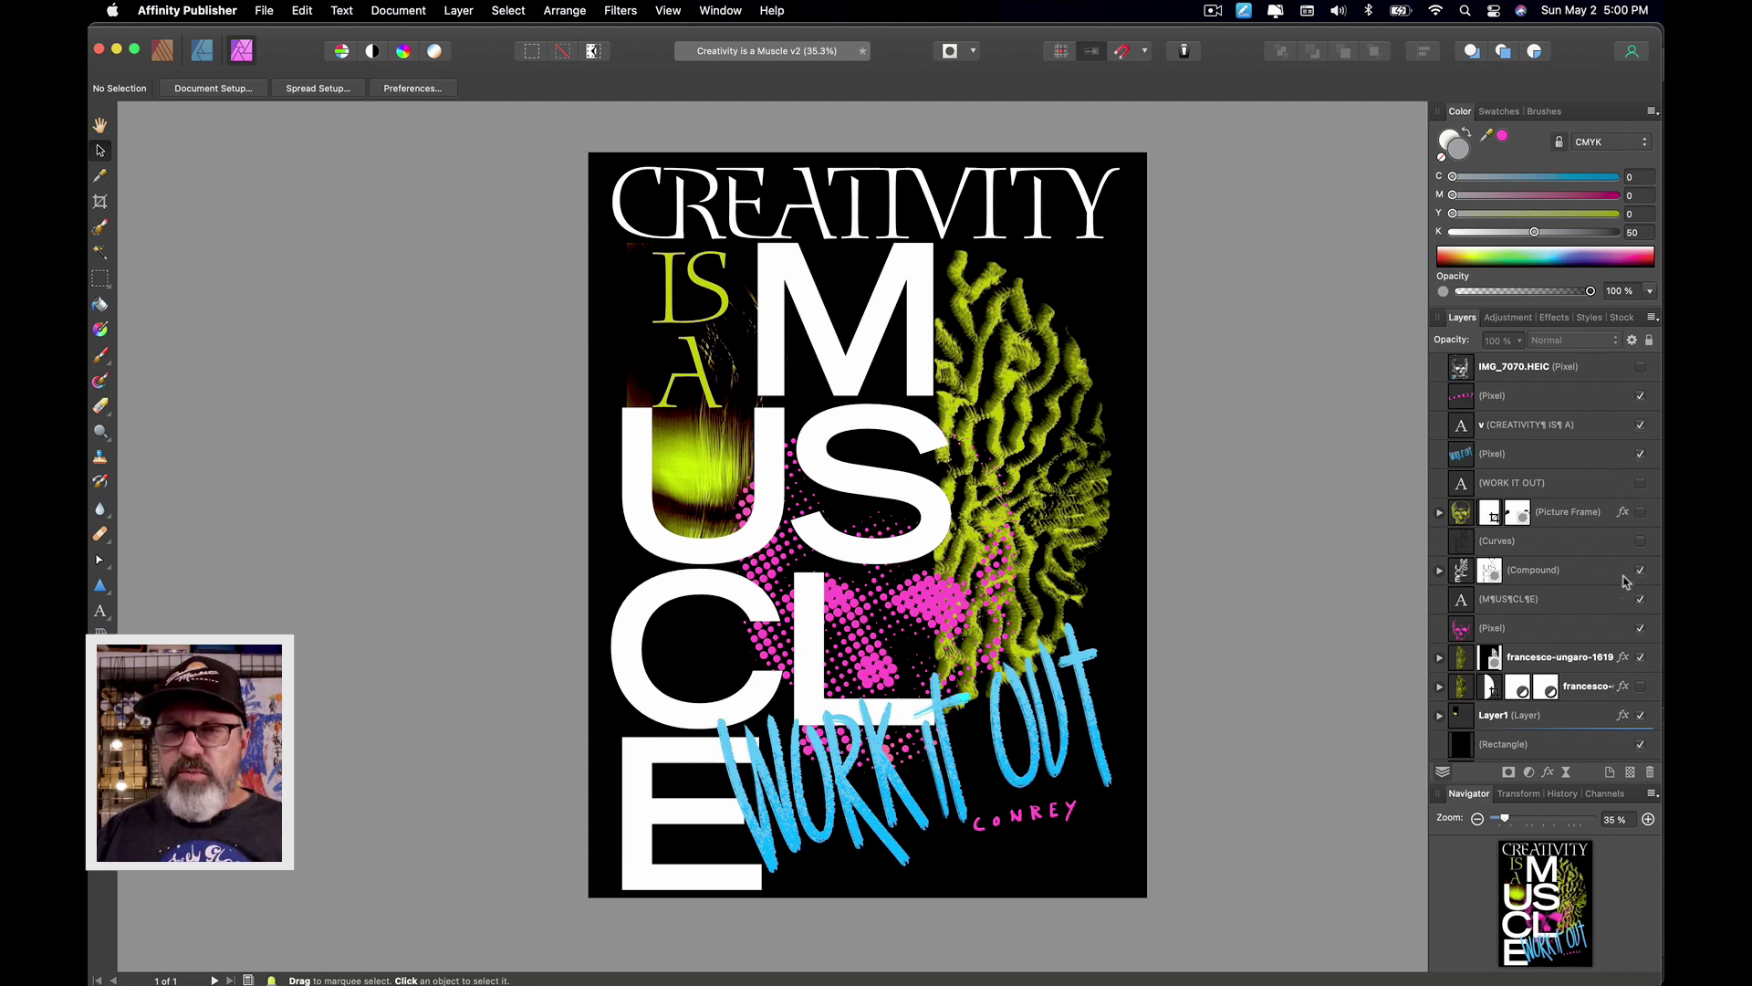
left_click(1640, 598)
scroll(805, 469, "up", 5)
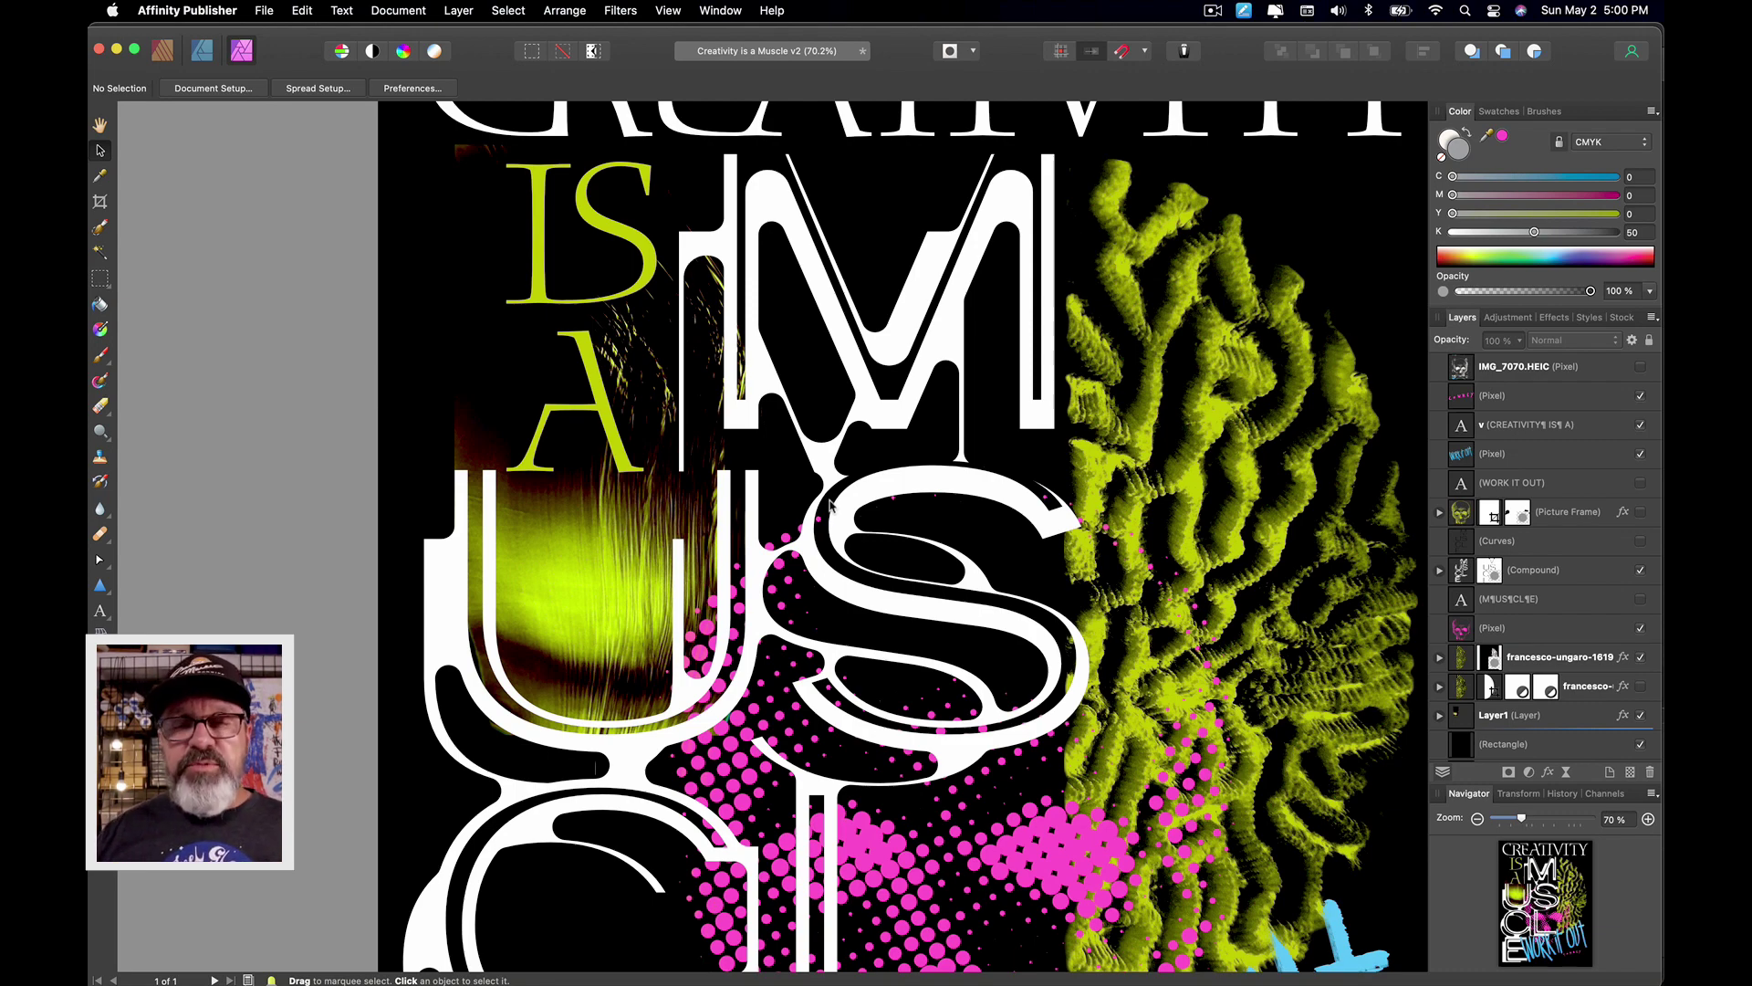
scroll(829, 504, "right", 3)
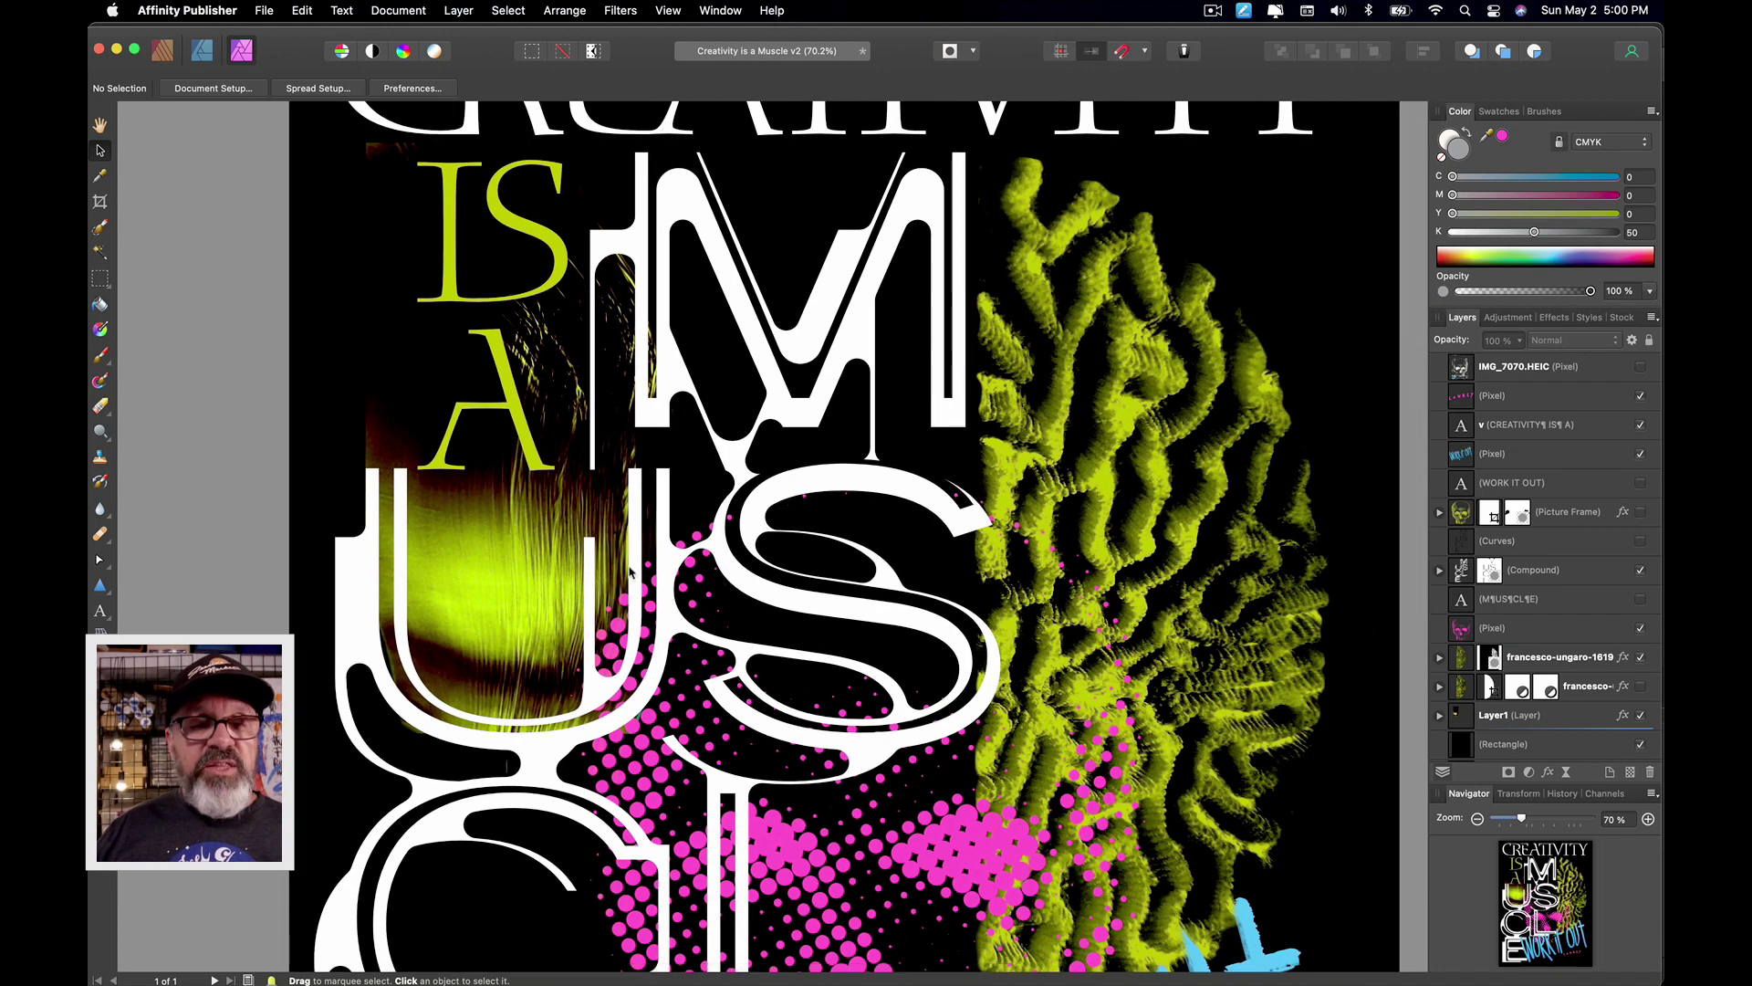
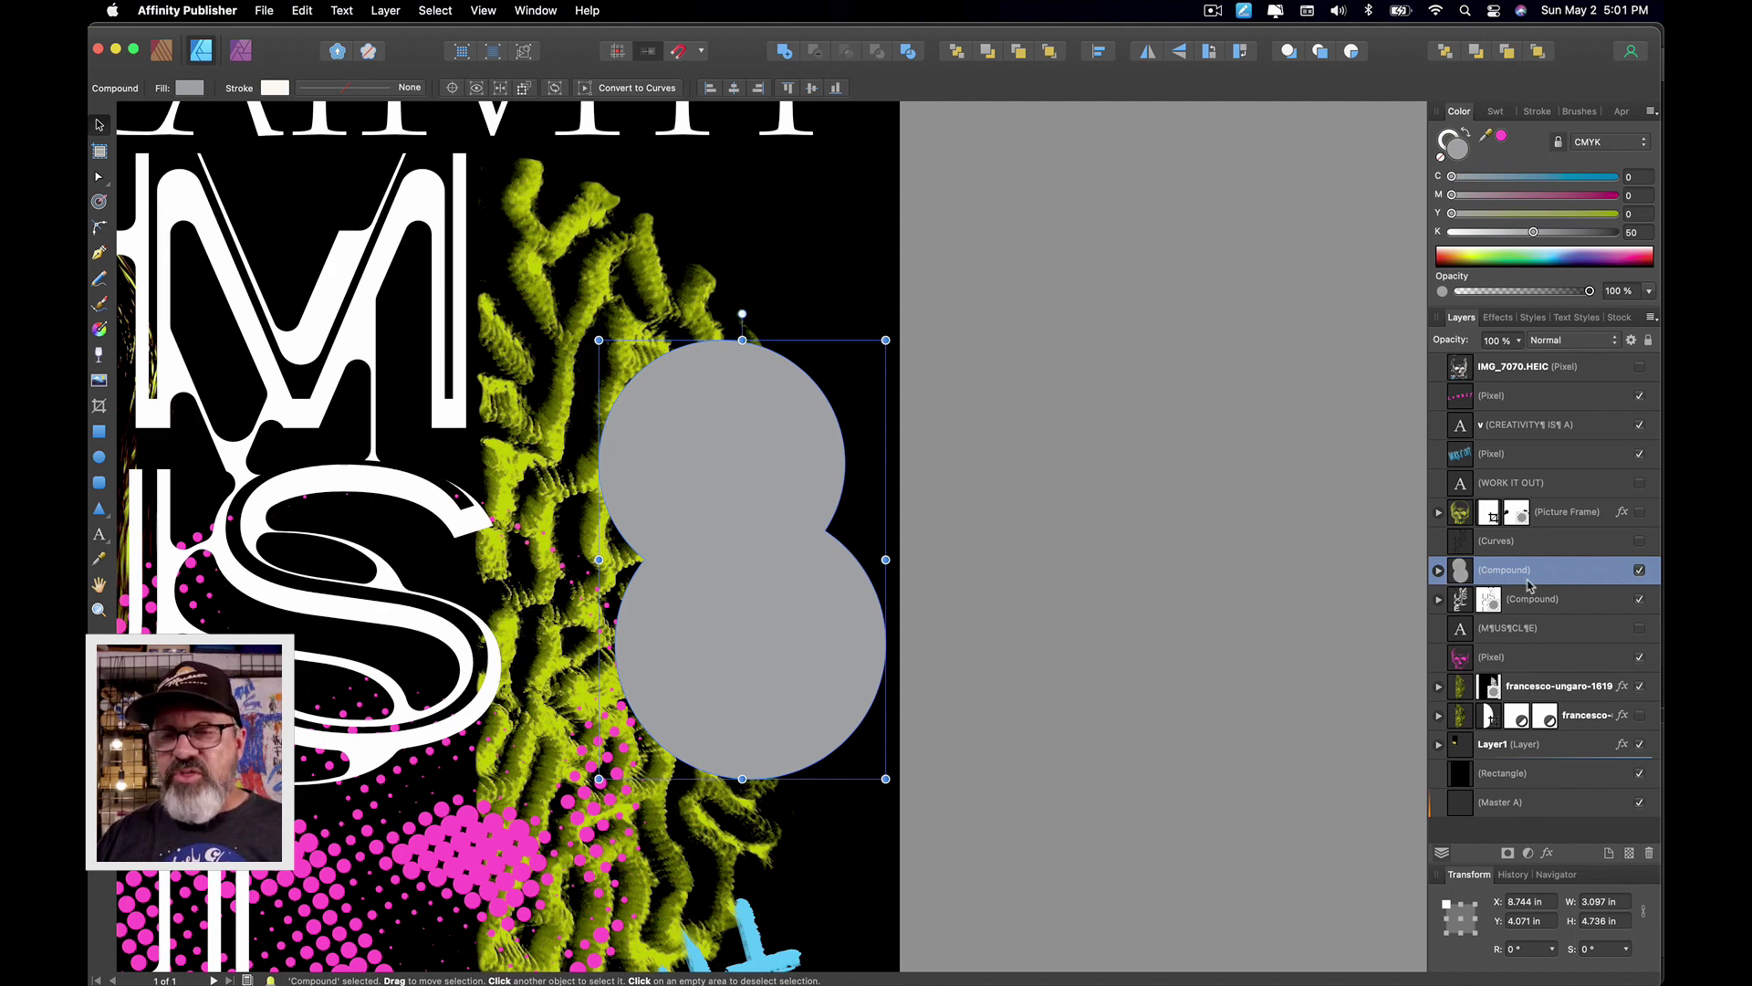
Step: Contour the grey two-ellipse compound inward to a radius of -0.301 in, and reposition its ellipses
left_click(1439, 570)
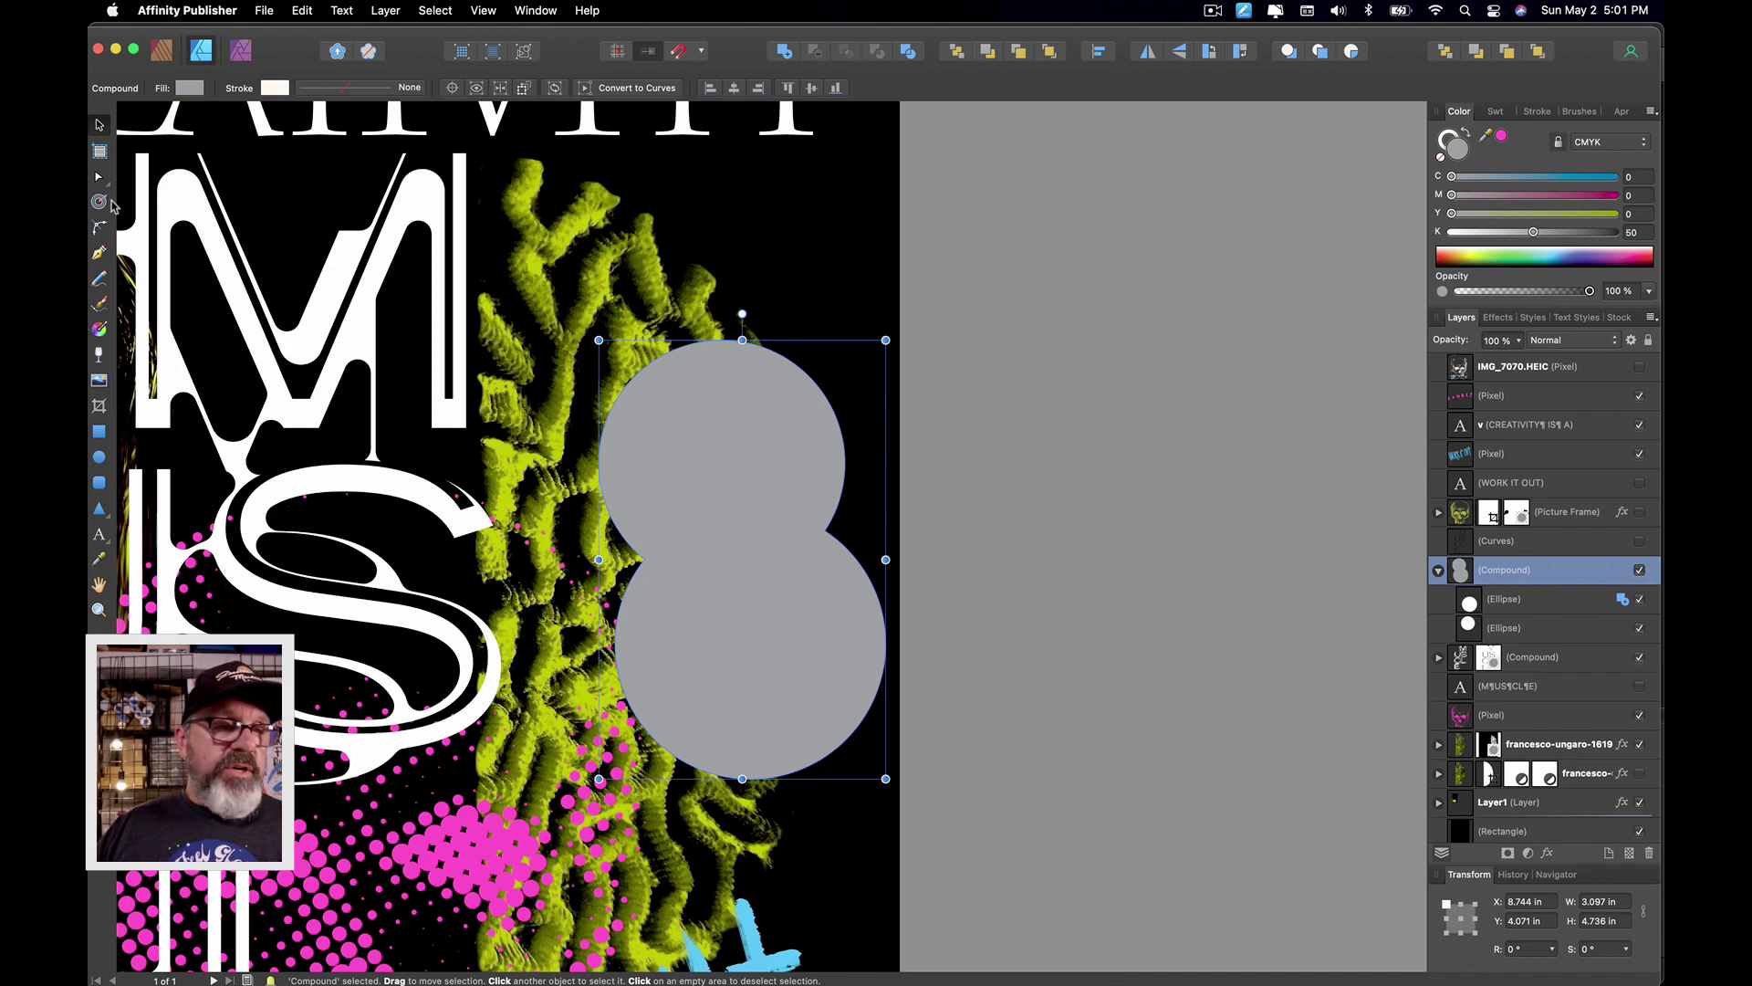
left_click(99, 202)
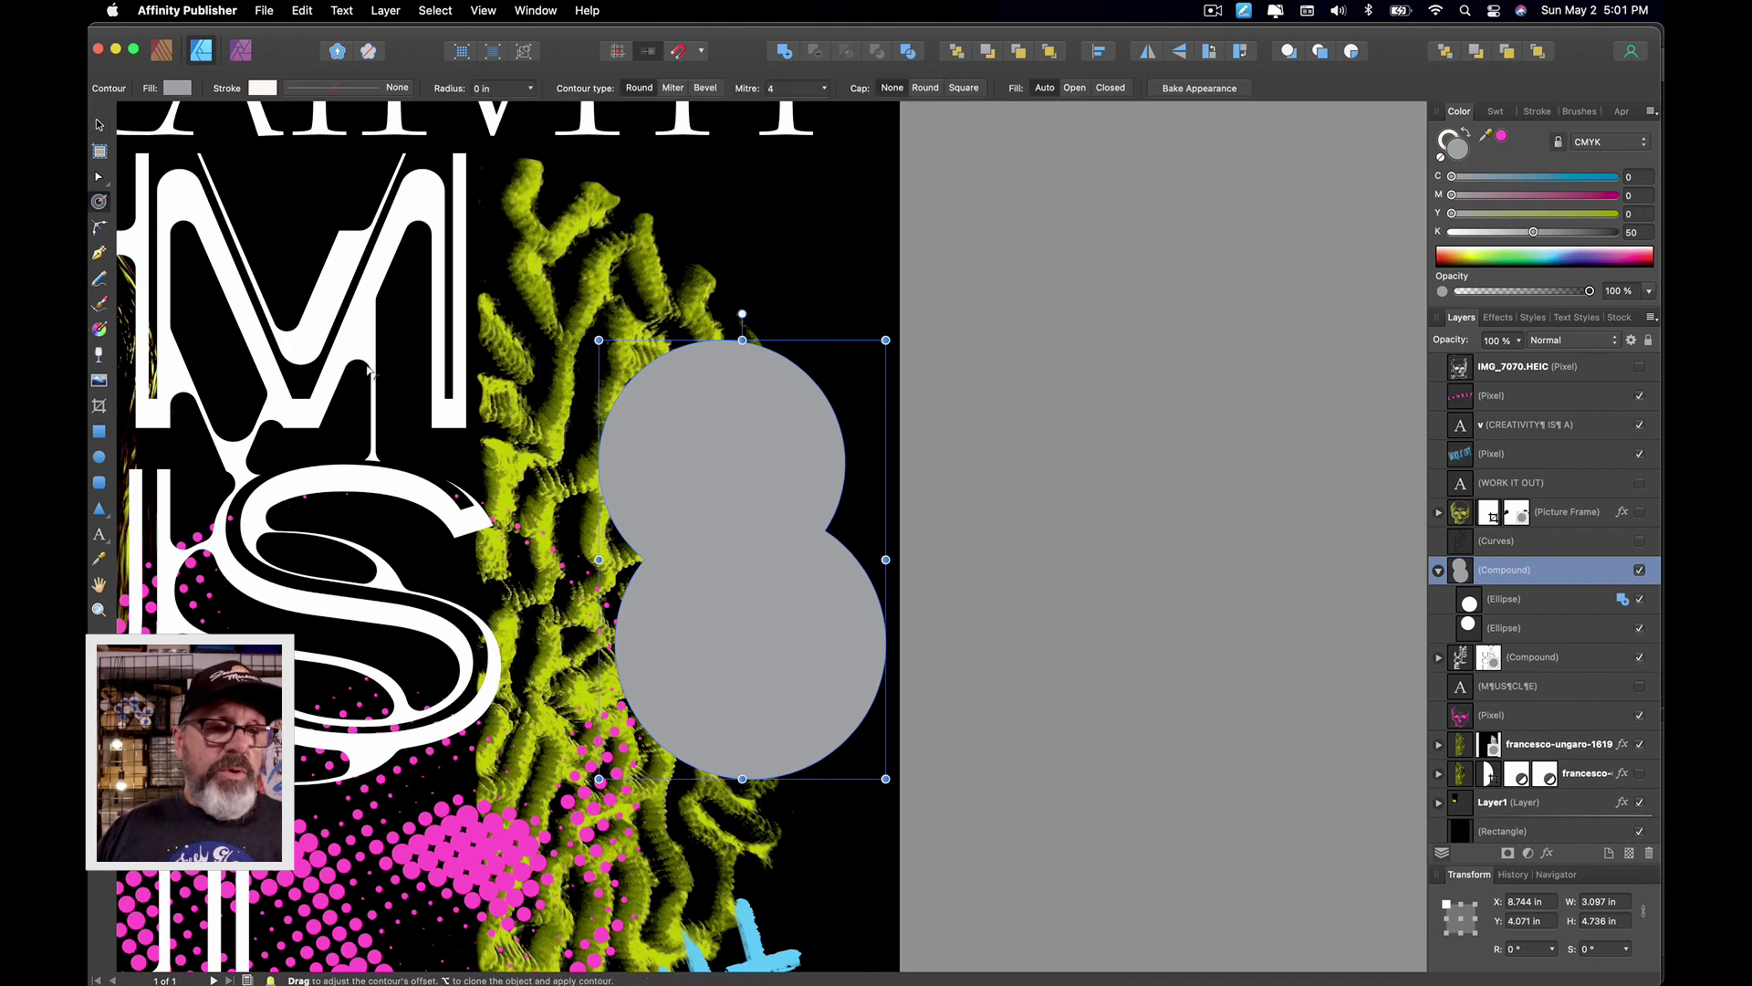
left_click_drag(731, 440, 704, 450)
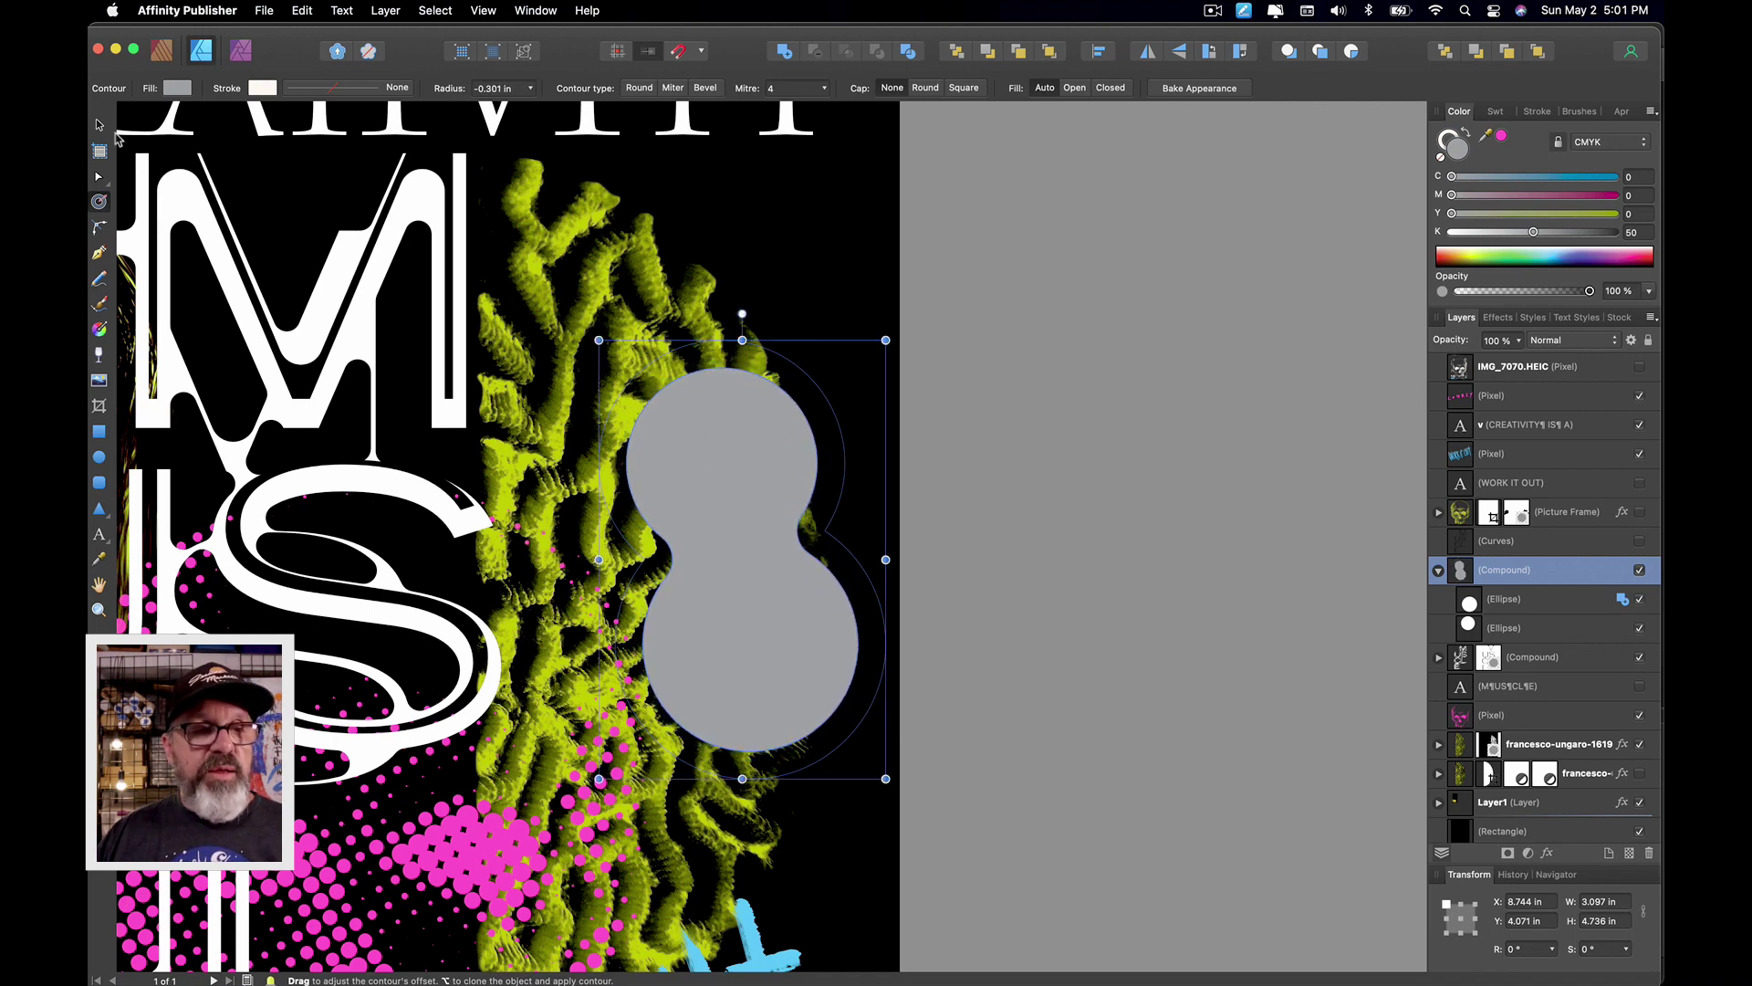
left_click(100, 125)
left_click_drag(763, 577, 734, 669)
double_click(773, 567)
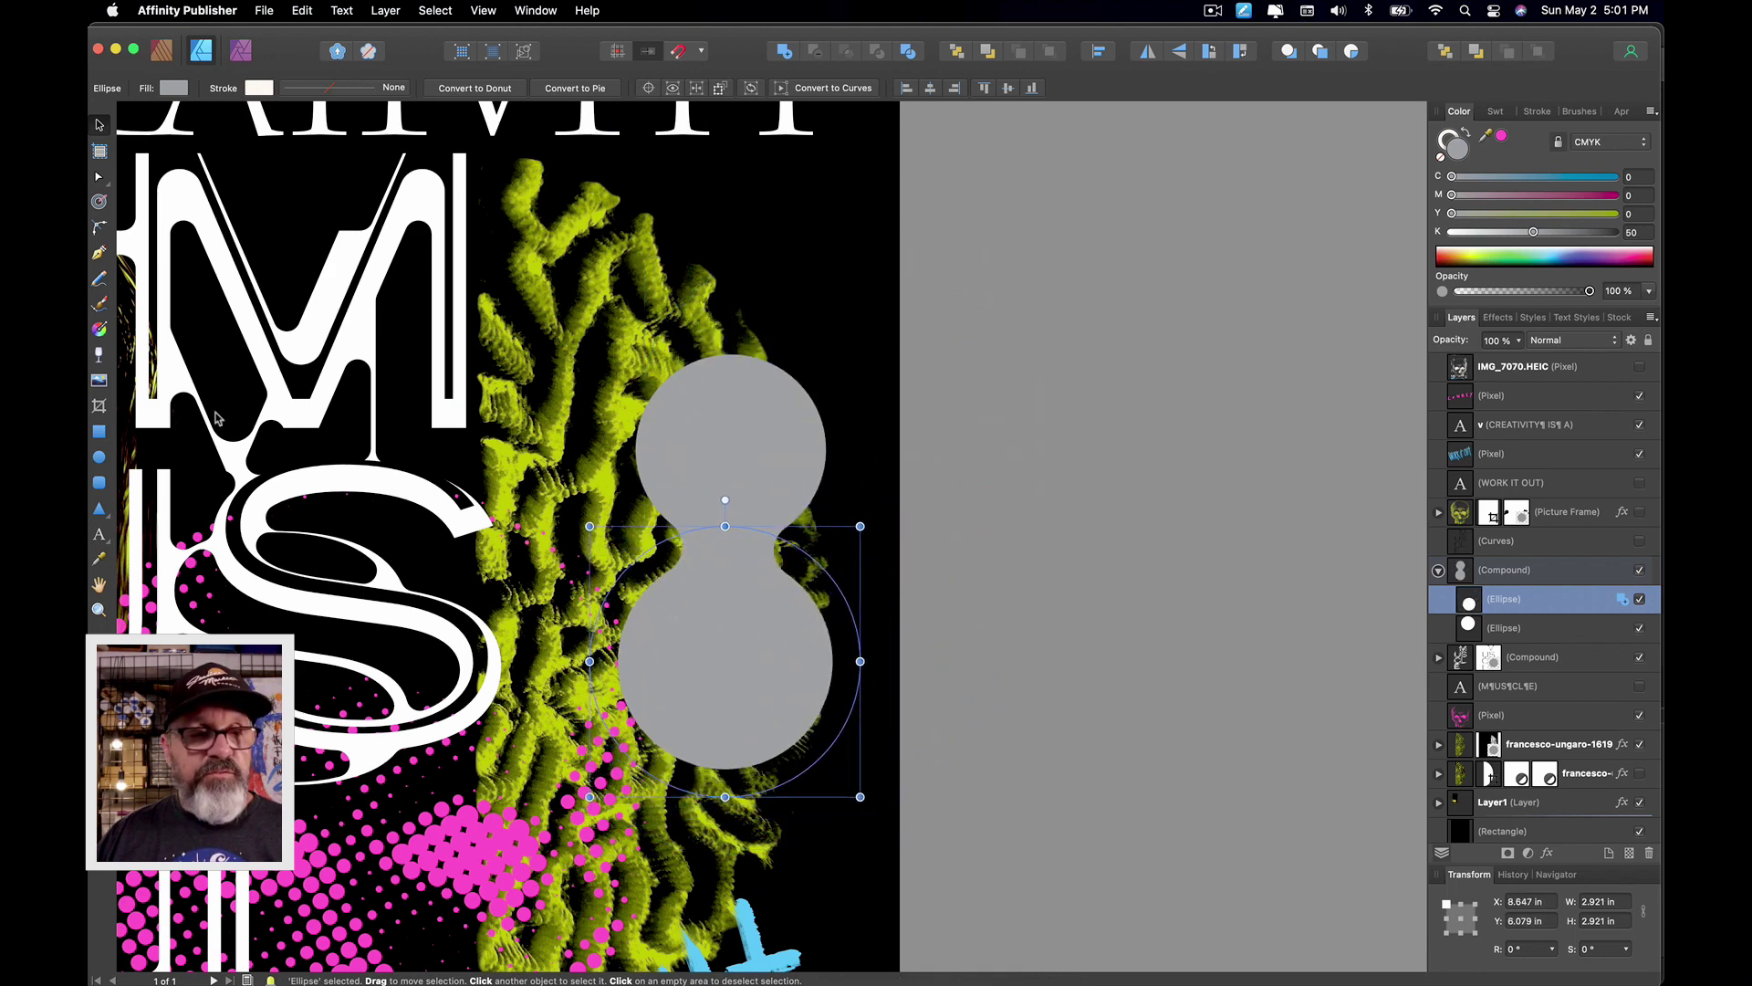
Step: Duplicate the ellipse inside the compound and arrange five small circles in a ring joined to the larger central one
key("j")
left_click_drag(595, 649, 544, 436)
key("v")
key("super+j")
key("super+j")
key("super+j")
key("super+j")
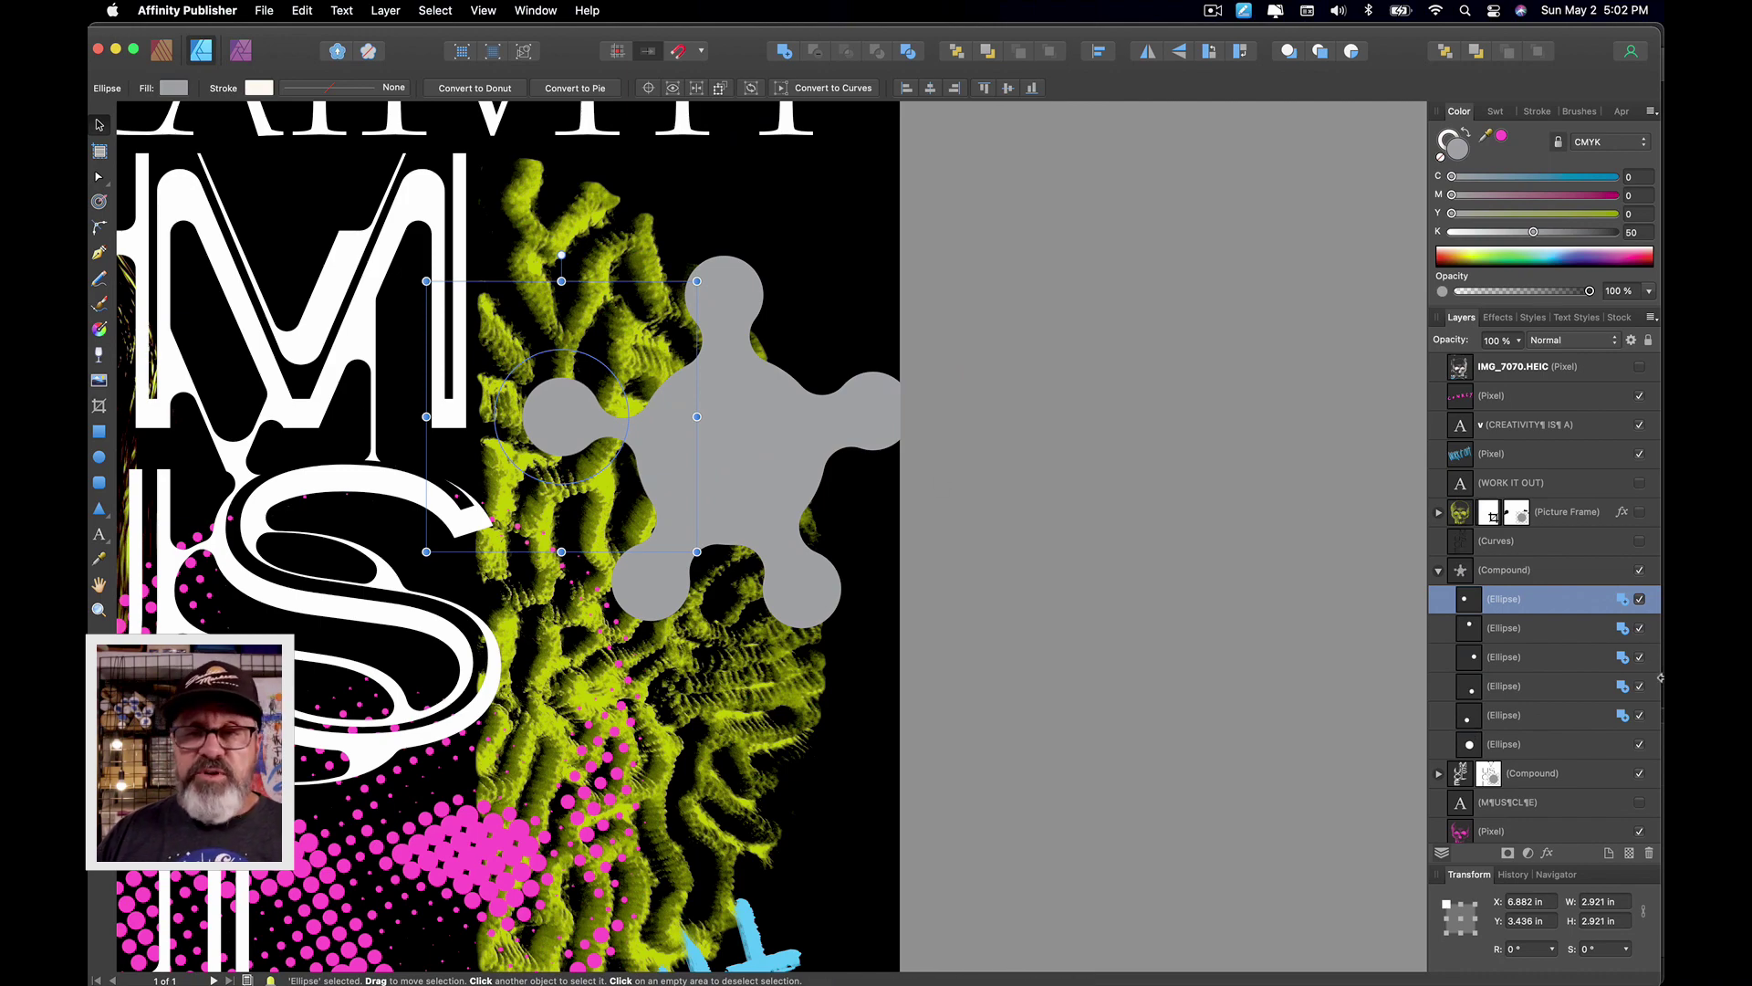
Step: Delete the grey demonstration compound of joined circles
left_click(1539, 571)
key("super+minus")
key("Delete")
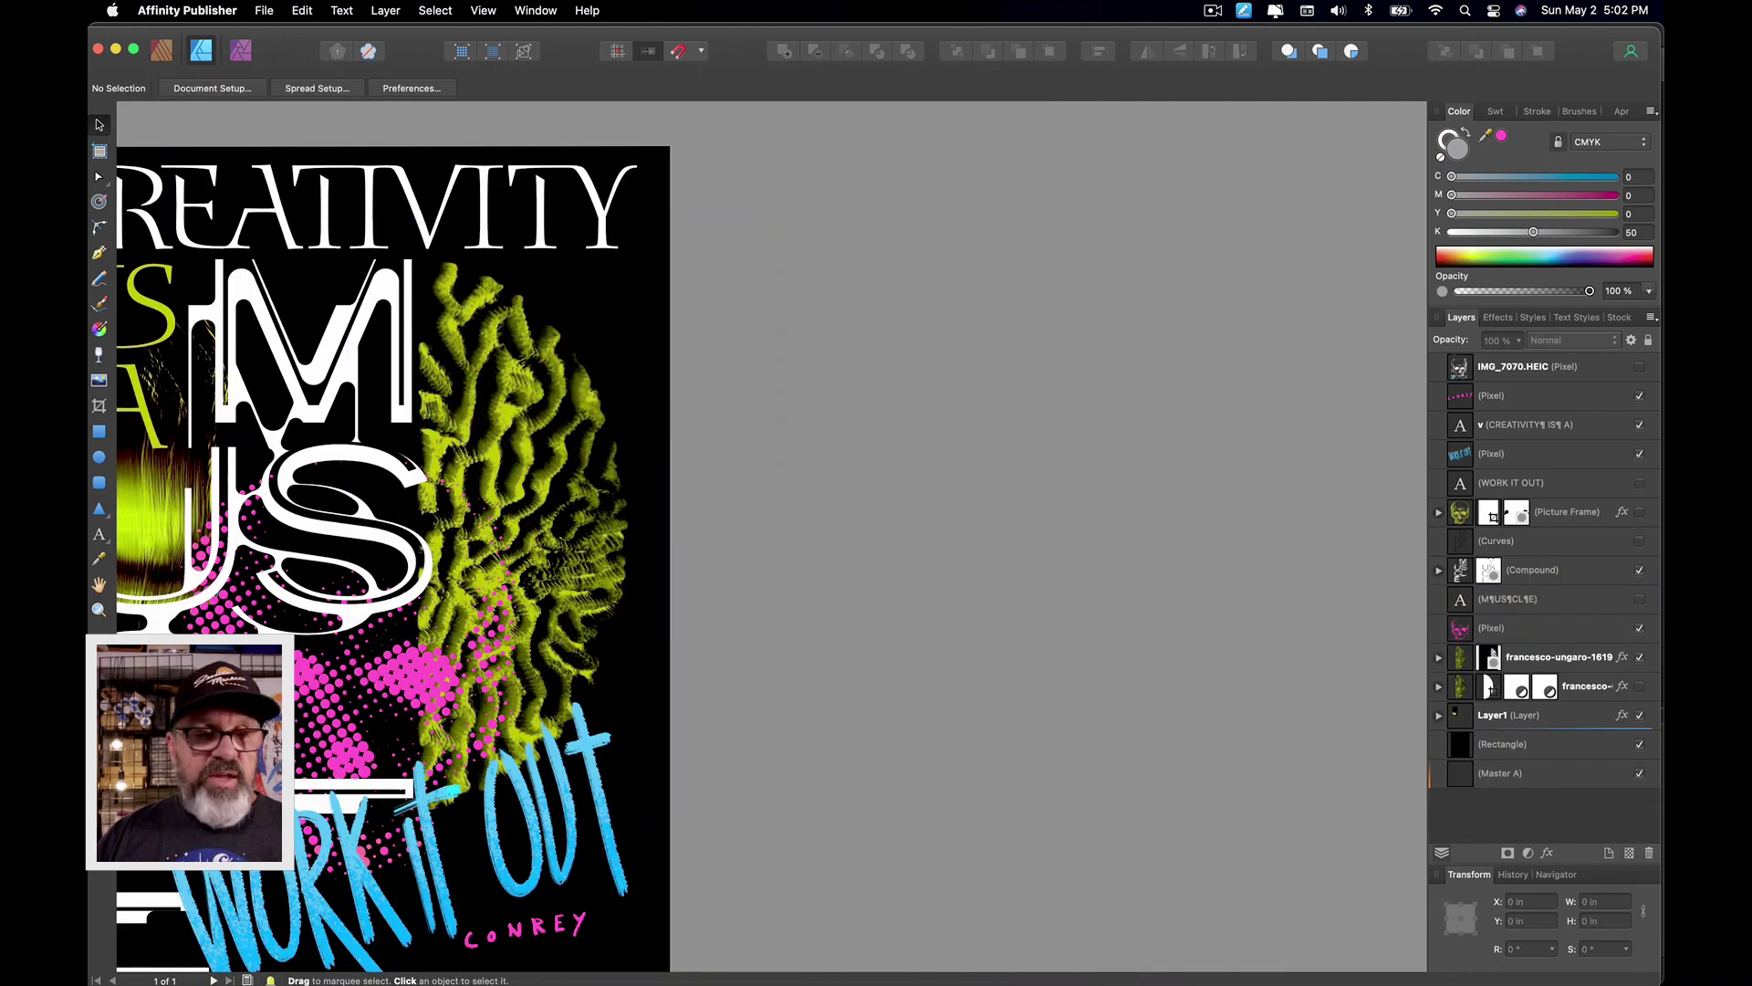
Step: Examine the custom MUSCLE lettering up close, especially the curved bridges joining the letters
key("super+0")
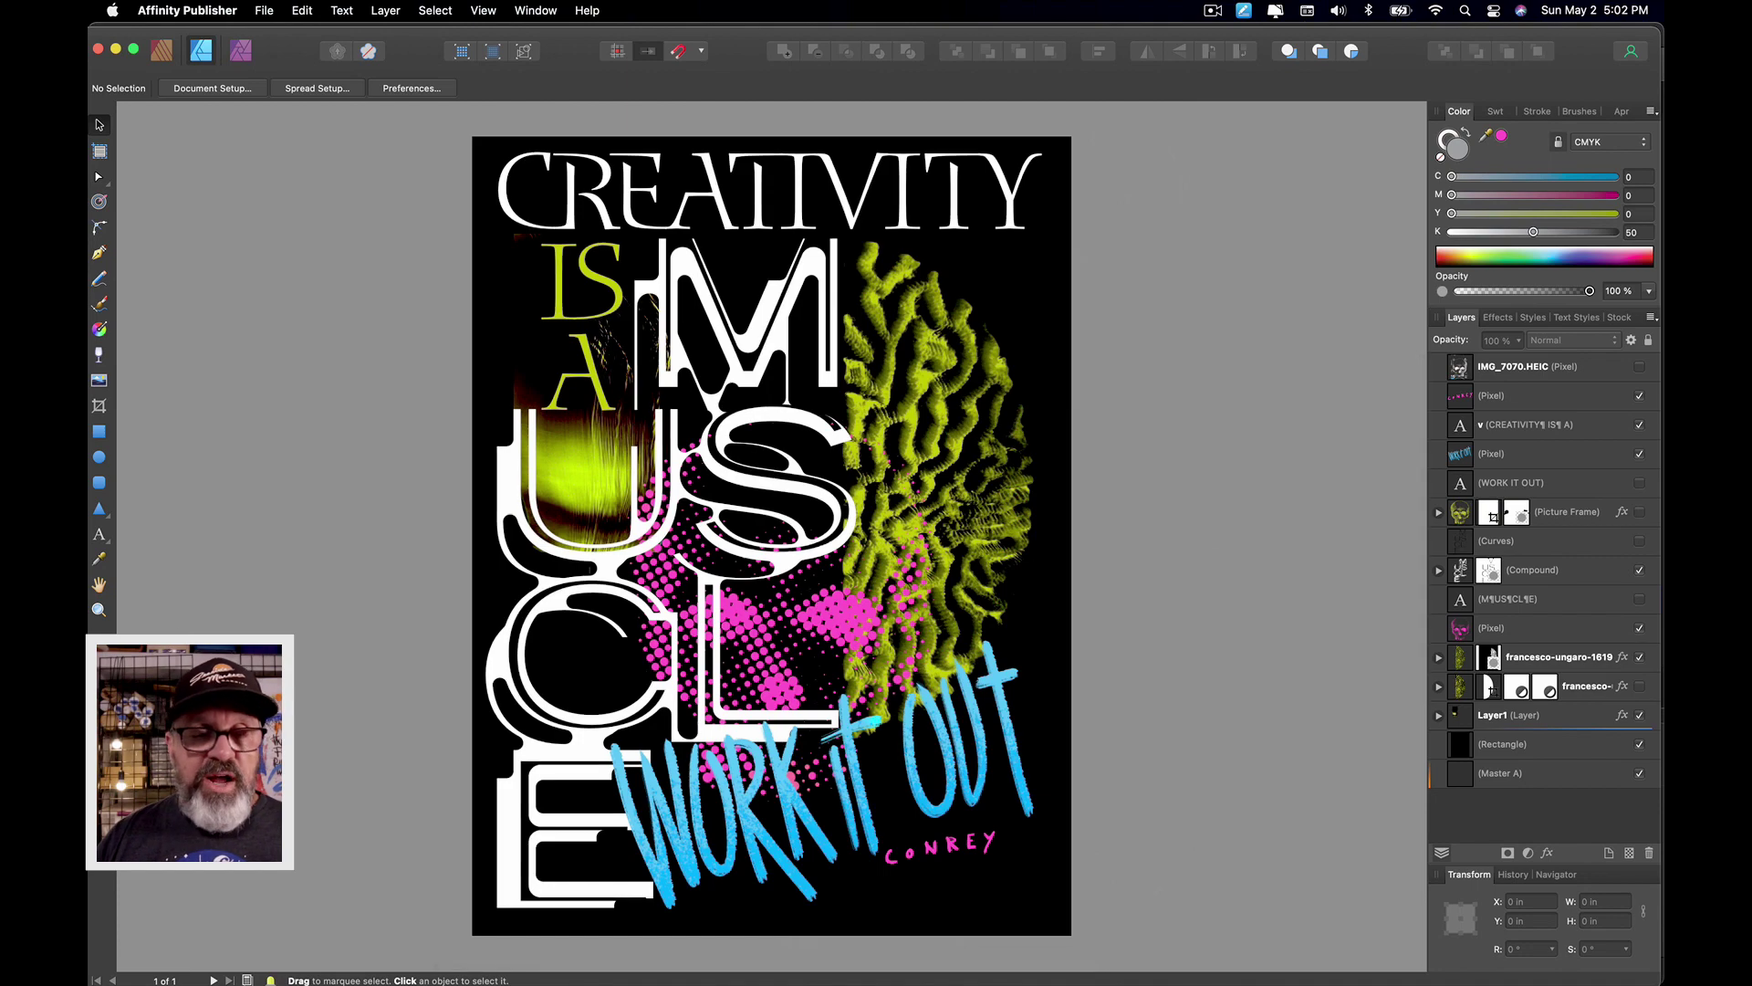
scroll(532, 610, "up", 6)
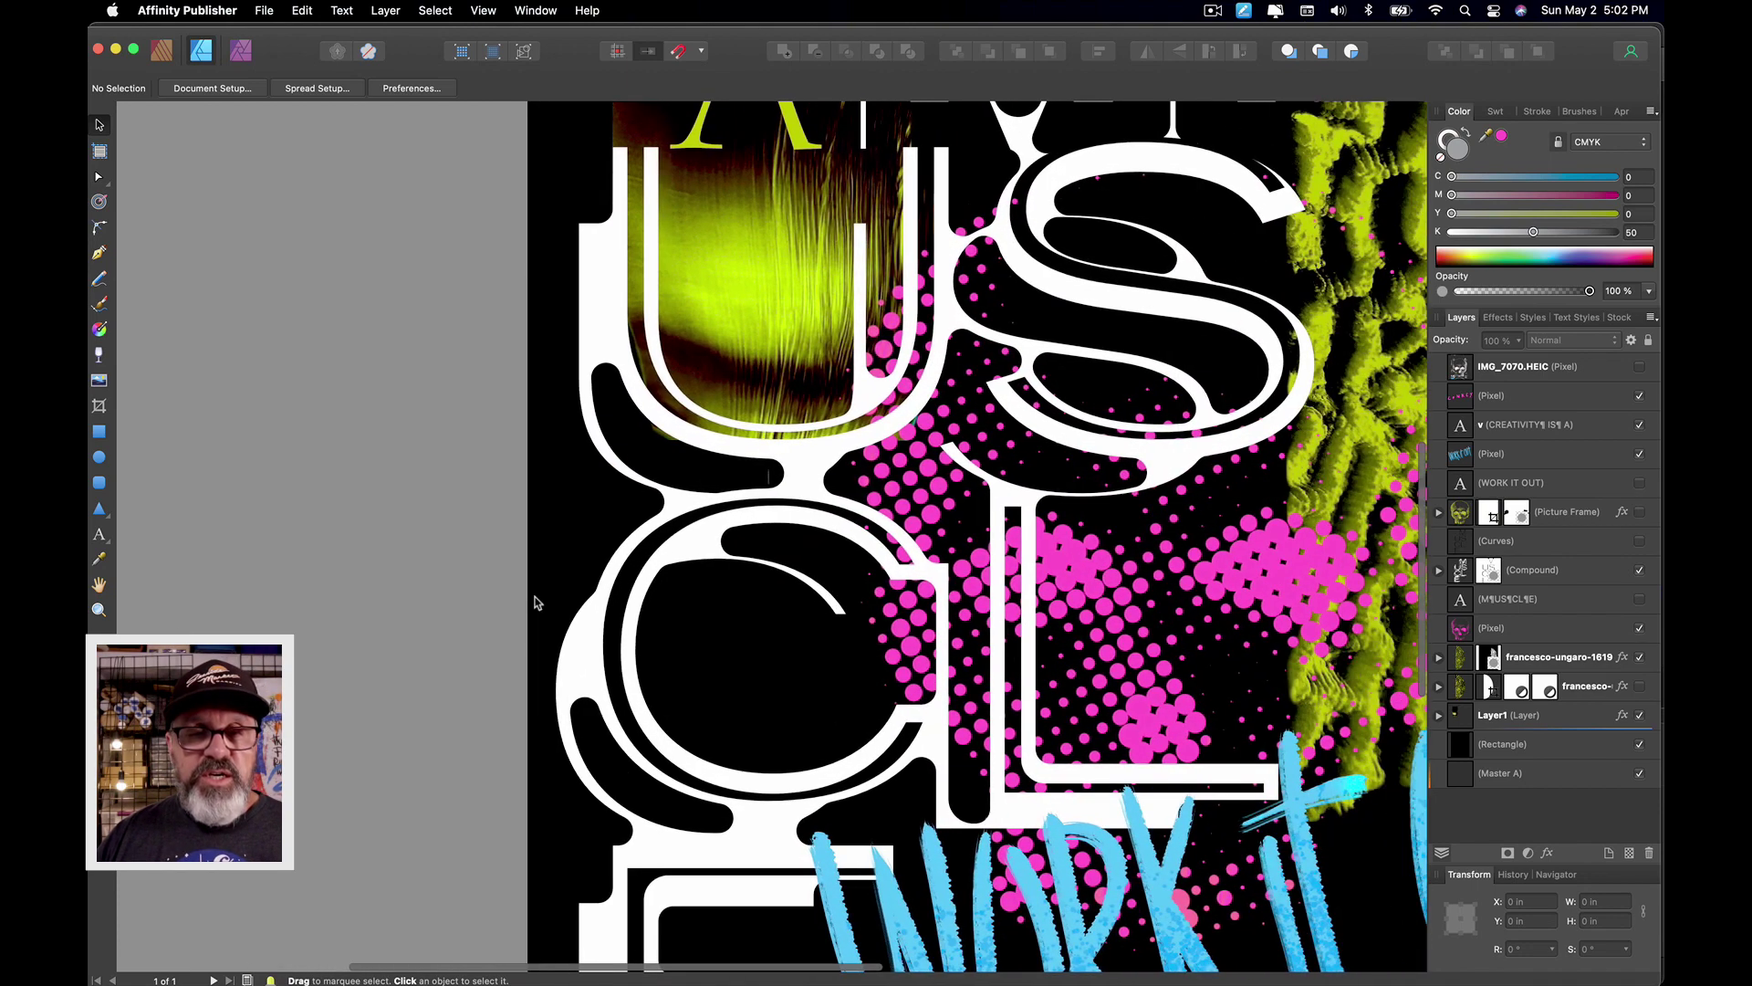
scroll(532, 609, "up", 5)
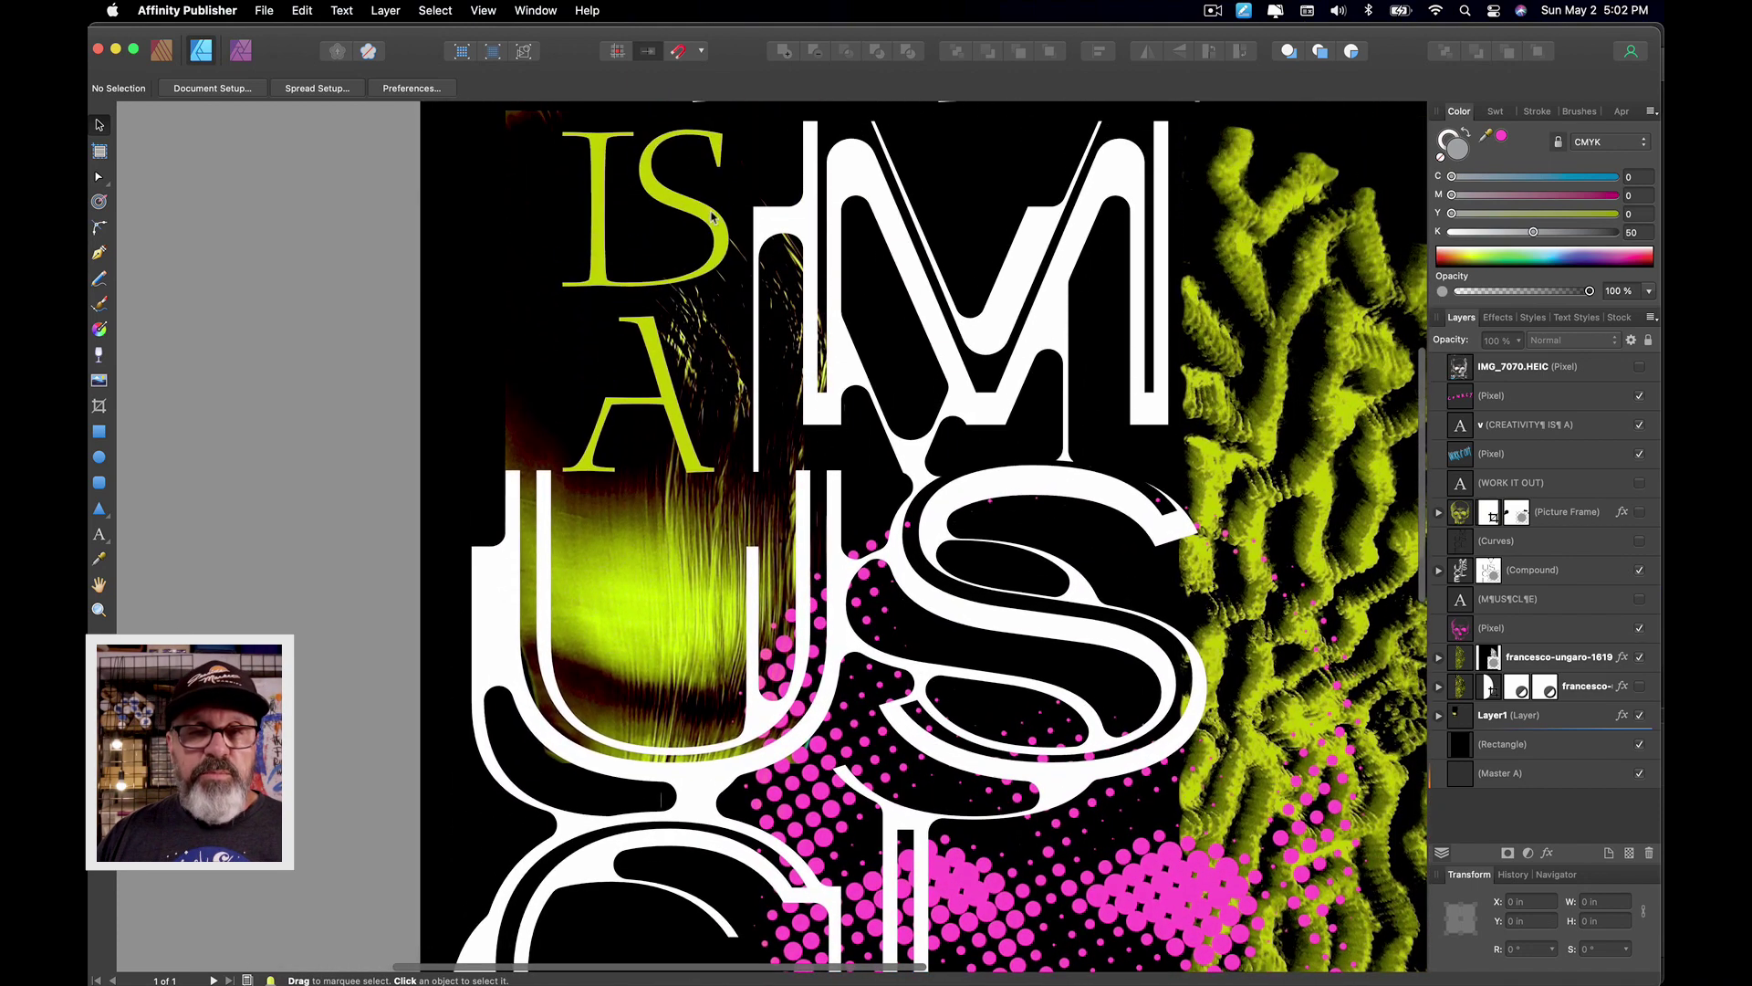
scroll(871, 337, "up", 2)
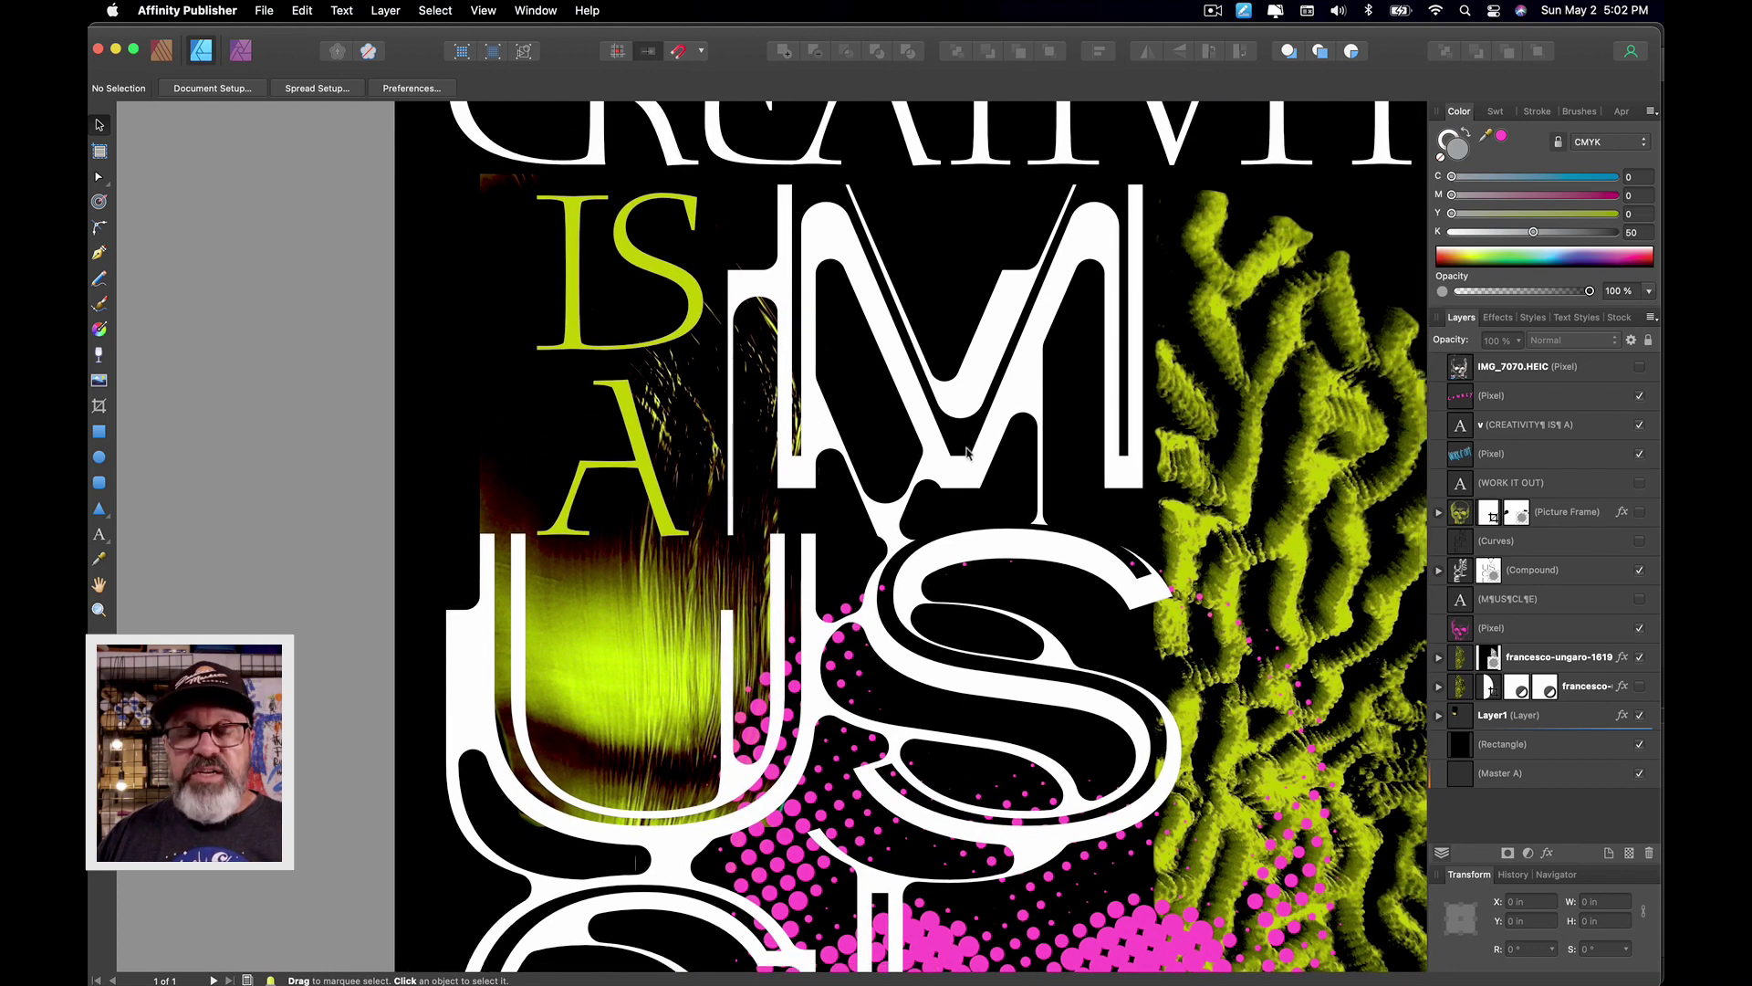
scroll(968, 452, "down", 5)
scroll(808, 466, "up", 4)
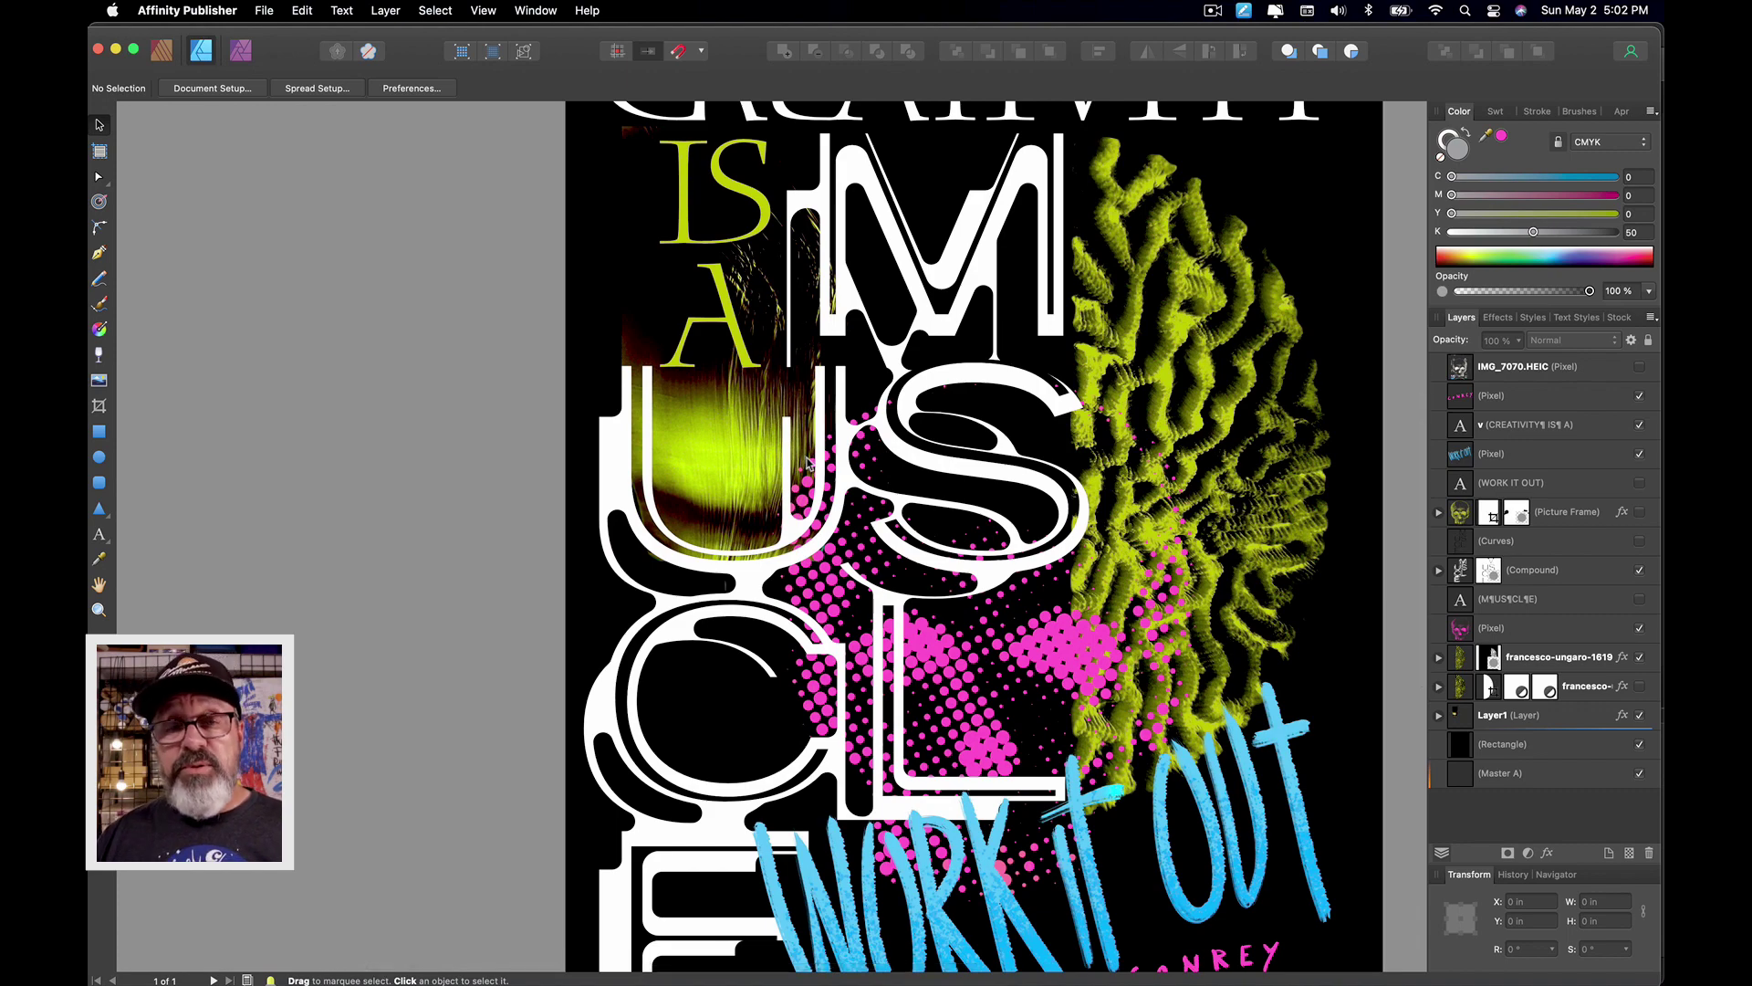
scroll(808, 466, "right", 3)
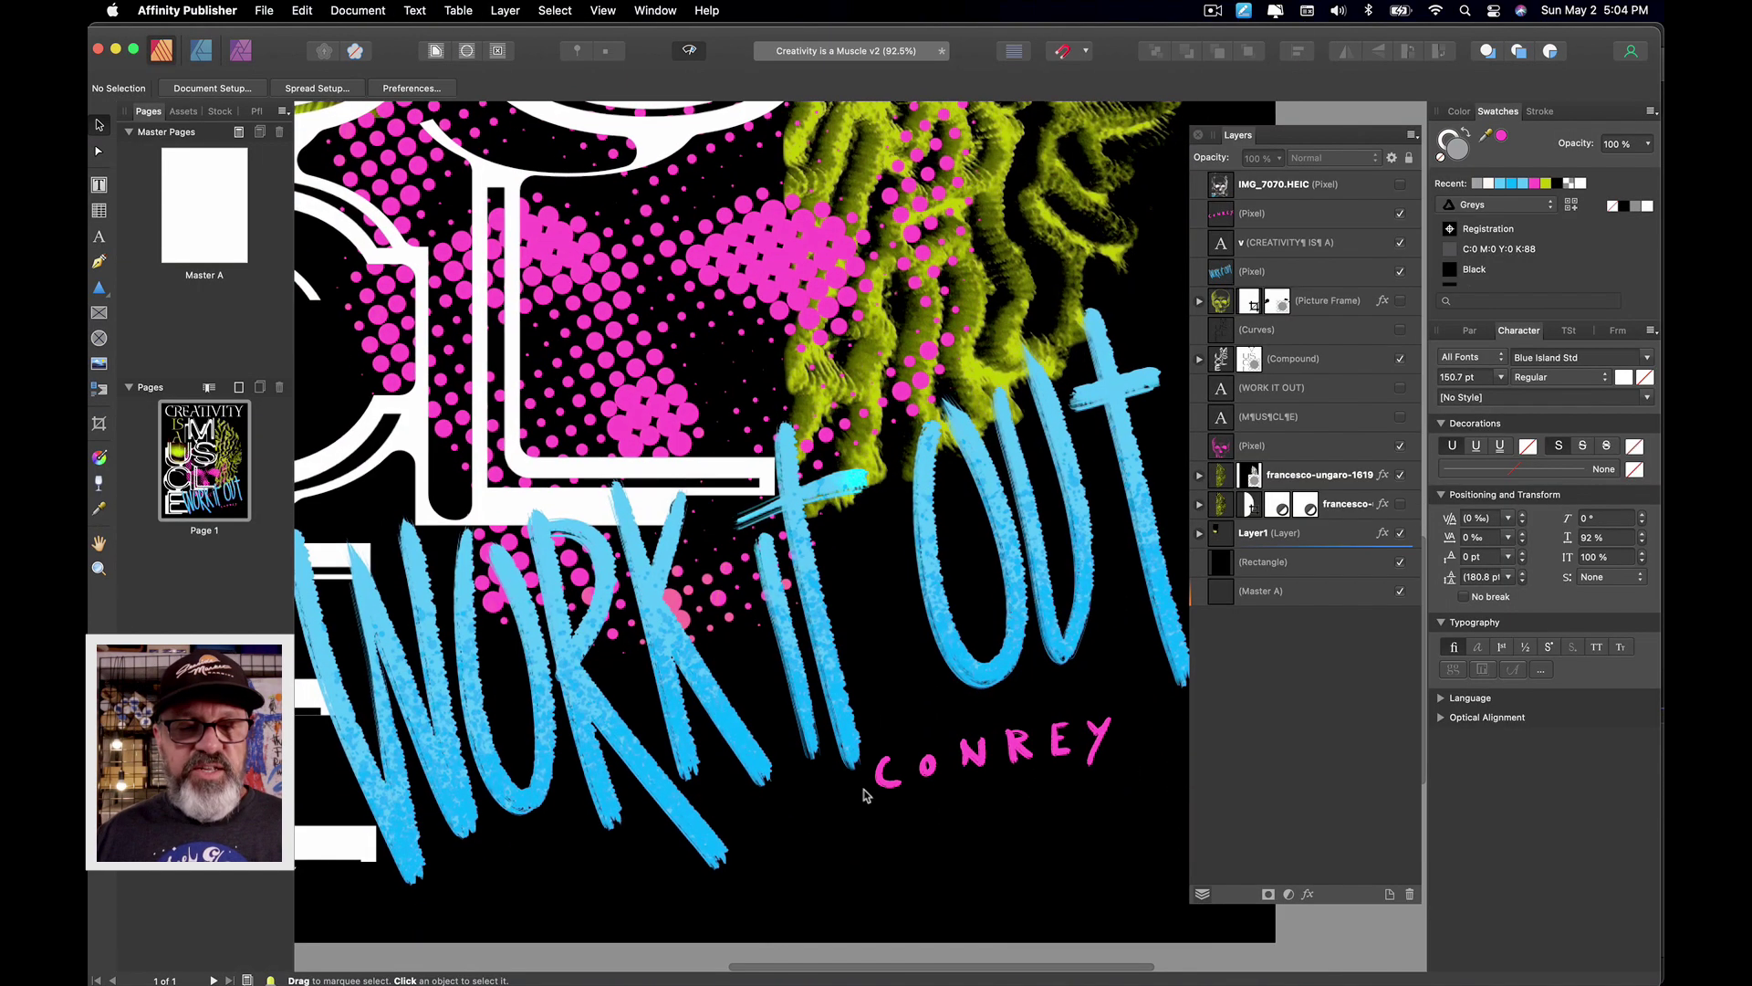
Step: Switch to the Photo Persona and toggle the visibility of the blue WORK IT OUT pixel layer
scroll(862, 794, "up", 3)
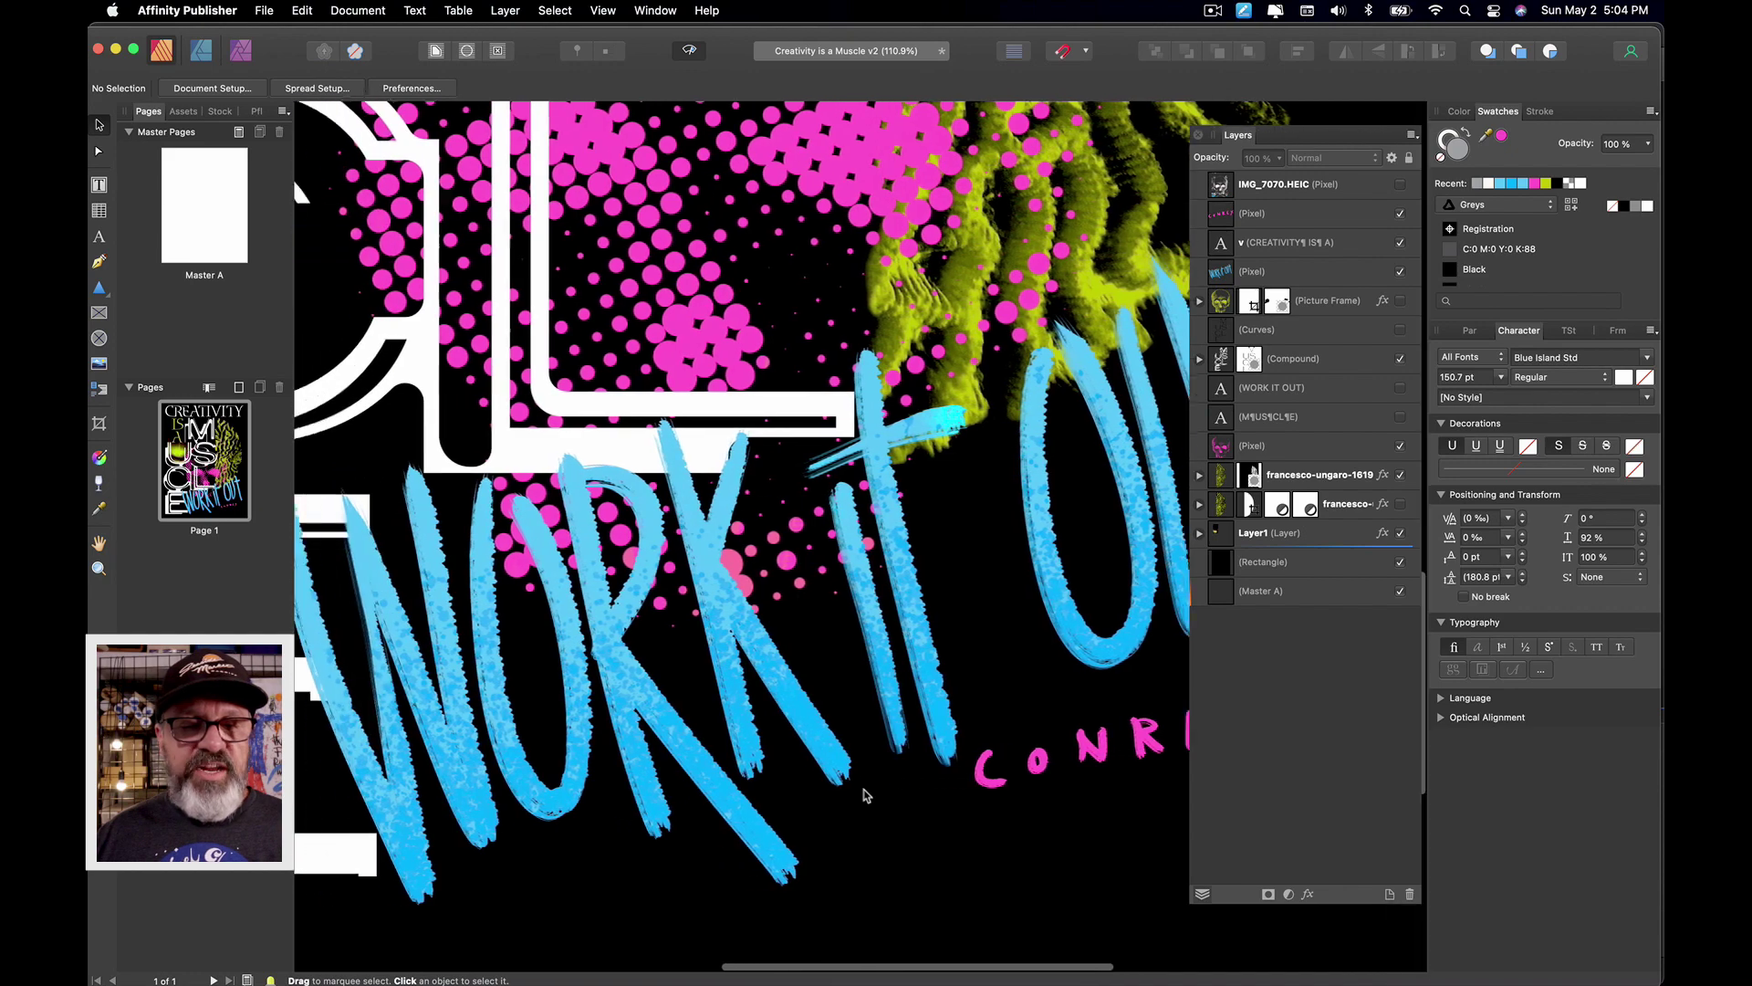
scroll(862, 794, "left", 1)
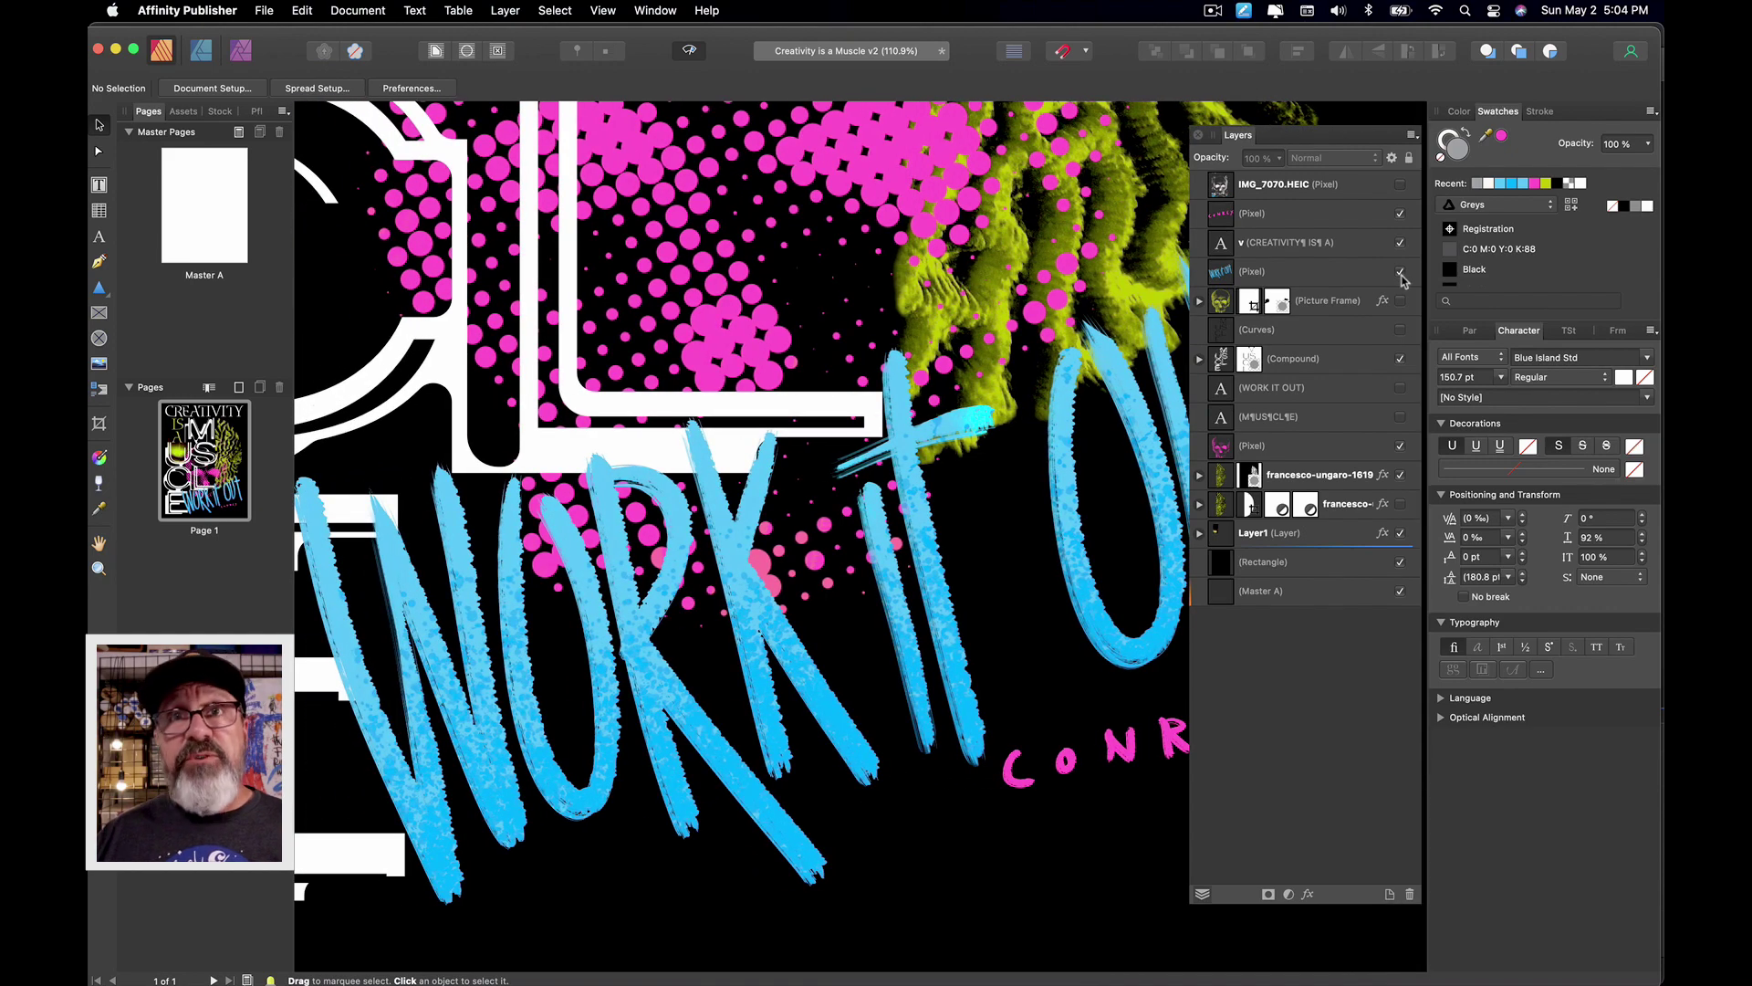
left_click(239, 49)
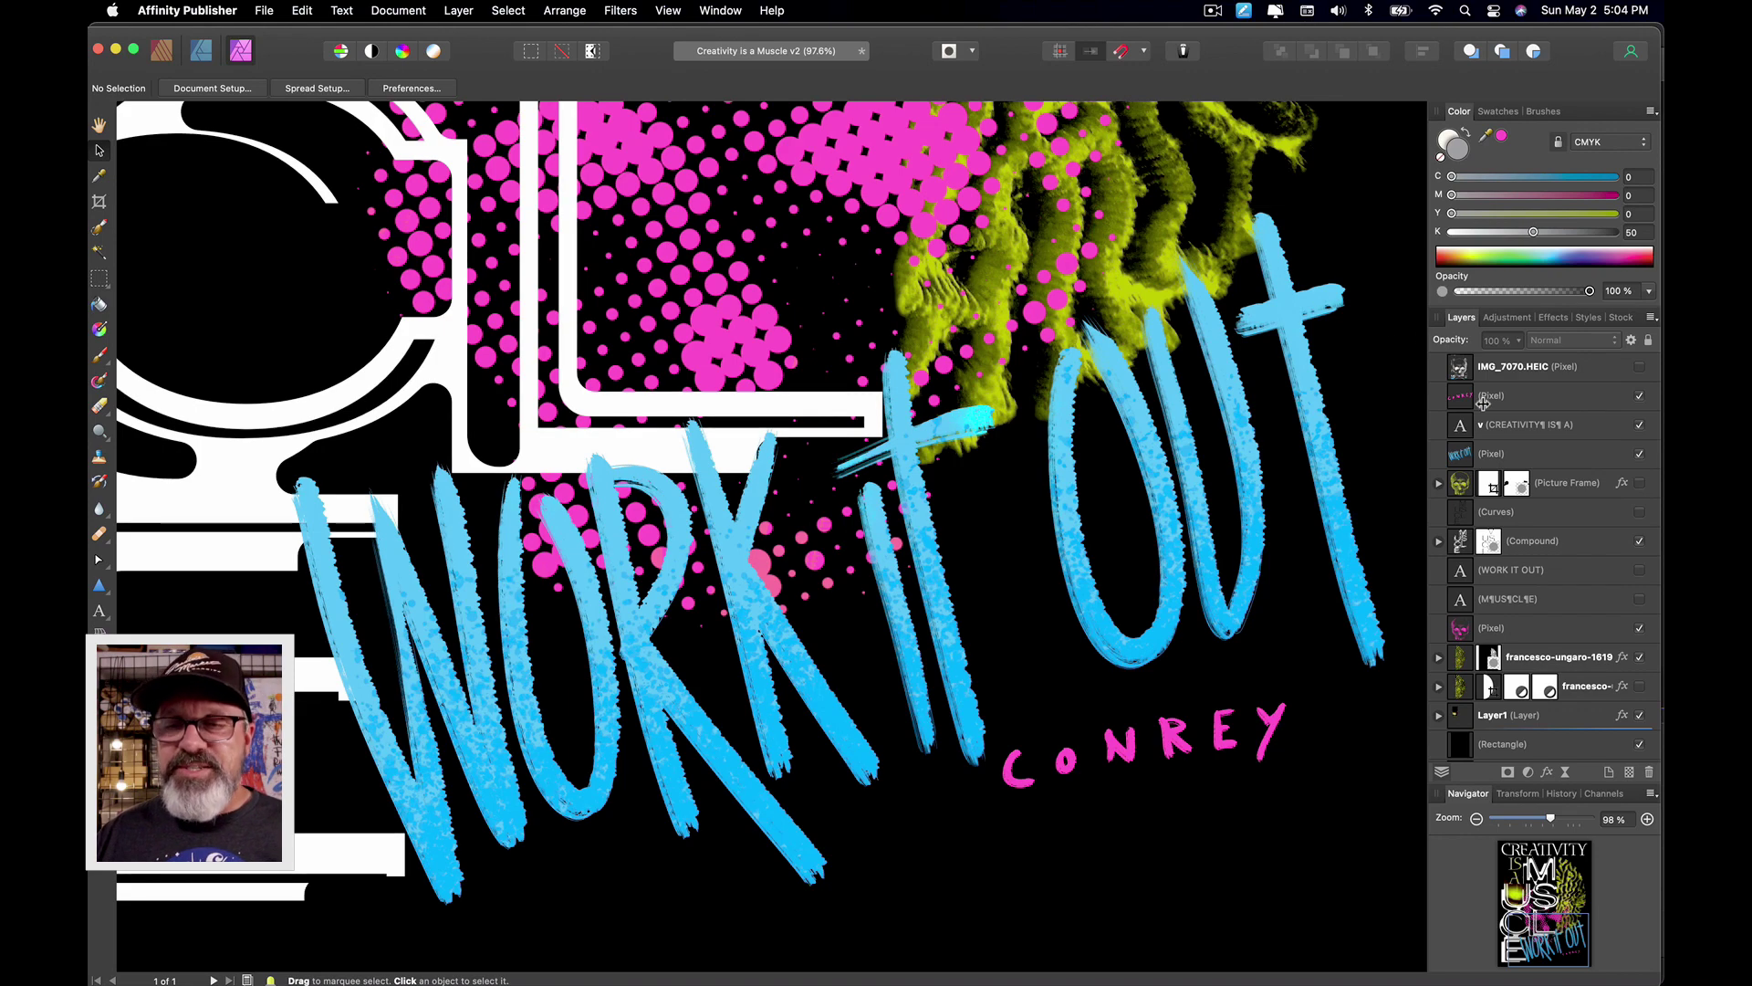
left_click(1638, 456)
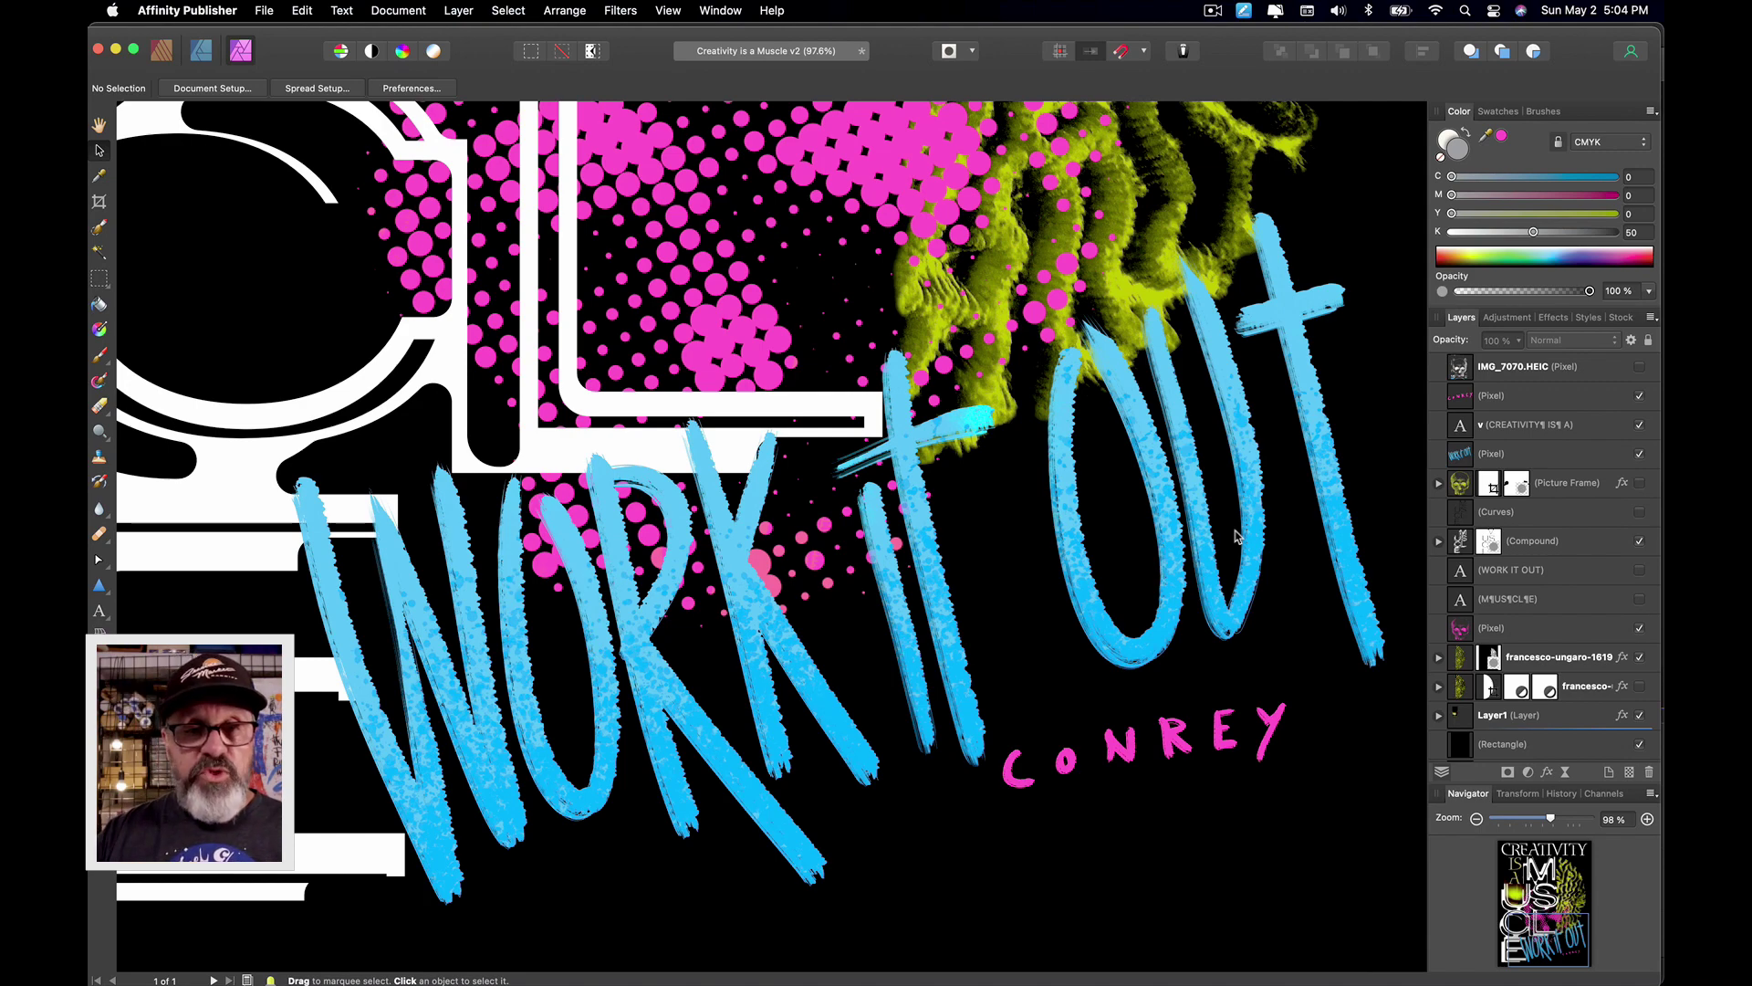
key("XF86AudioLowerVolume")
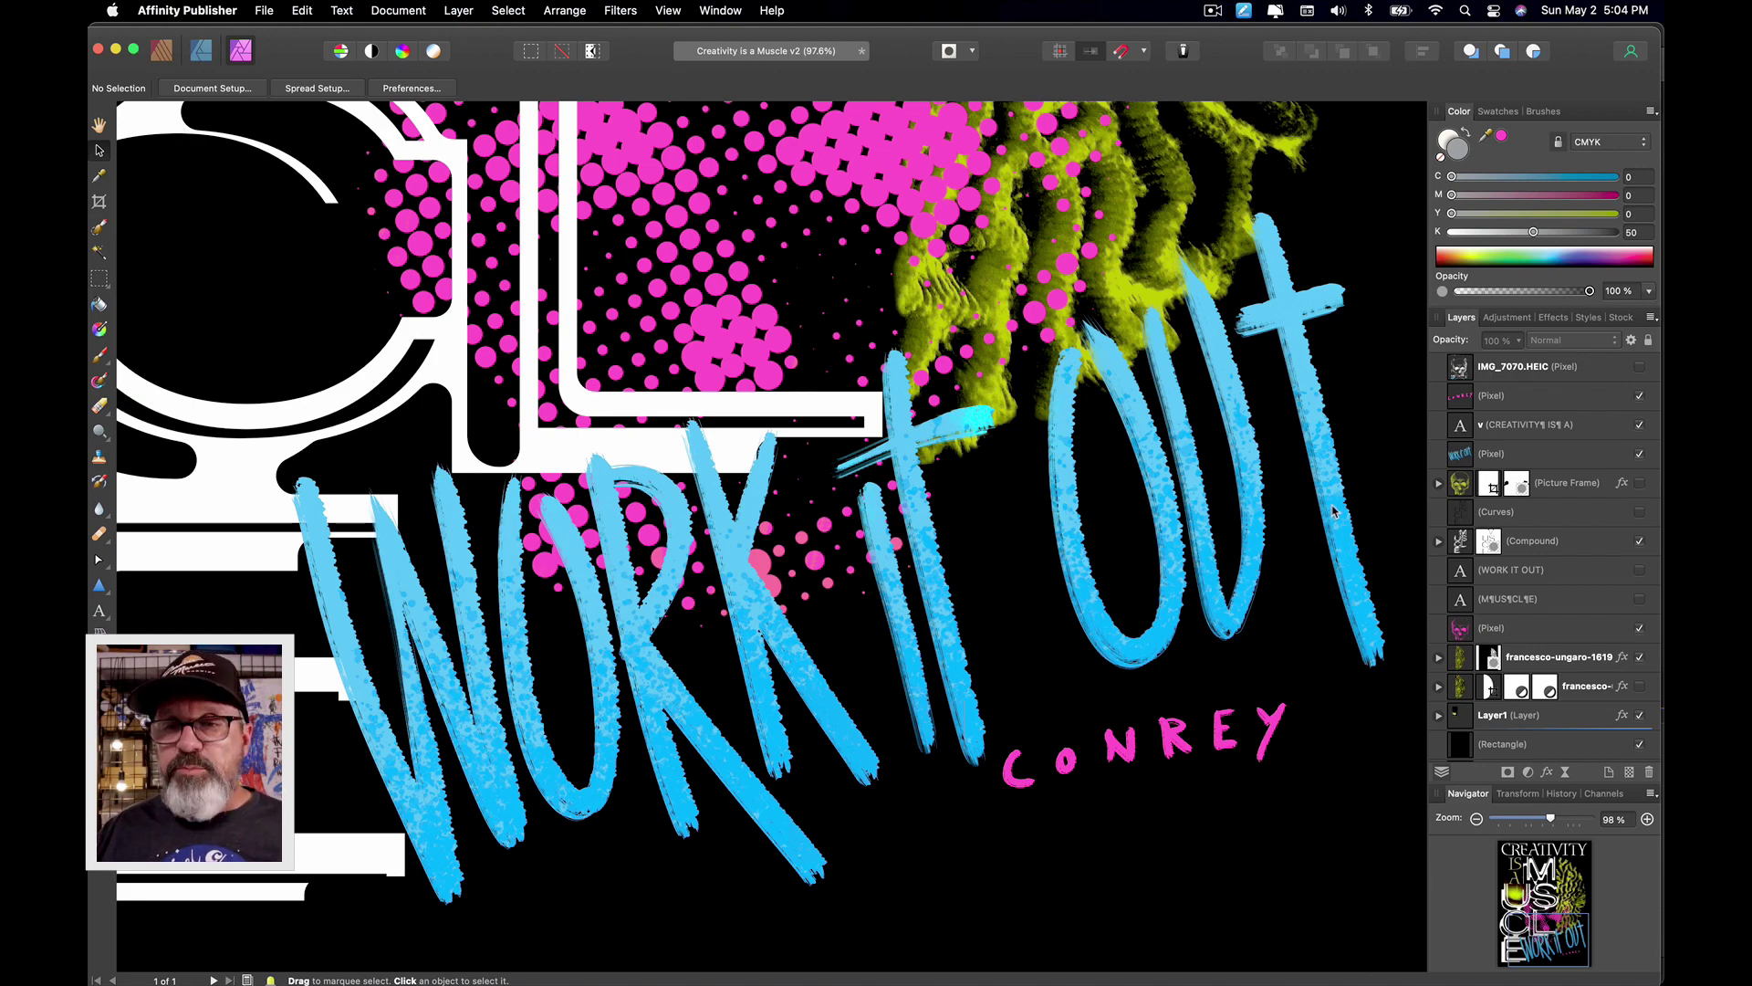
Step: Select the WORK IT OUT pixel layer and examine the texture of its brush strokes up close
left_click(1515, 452)
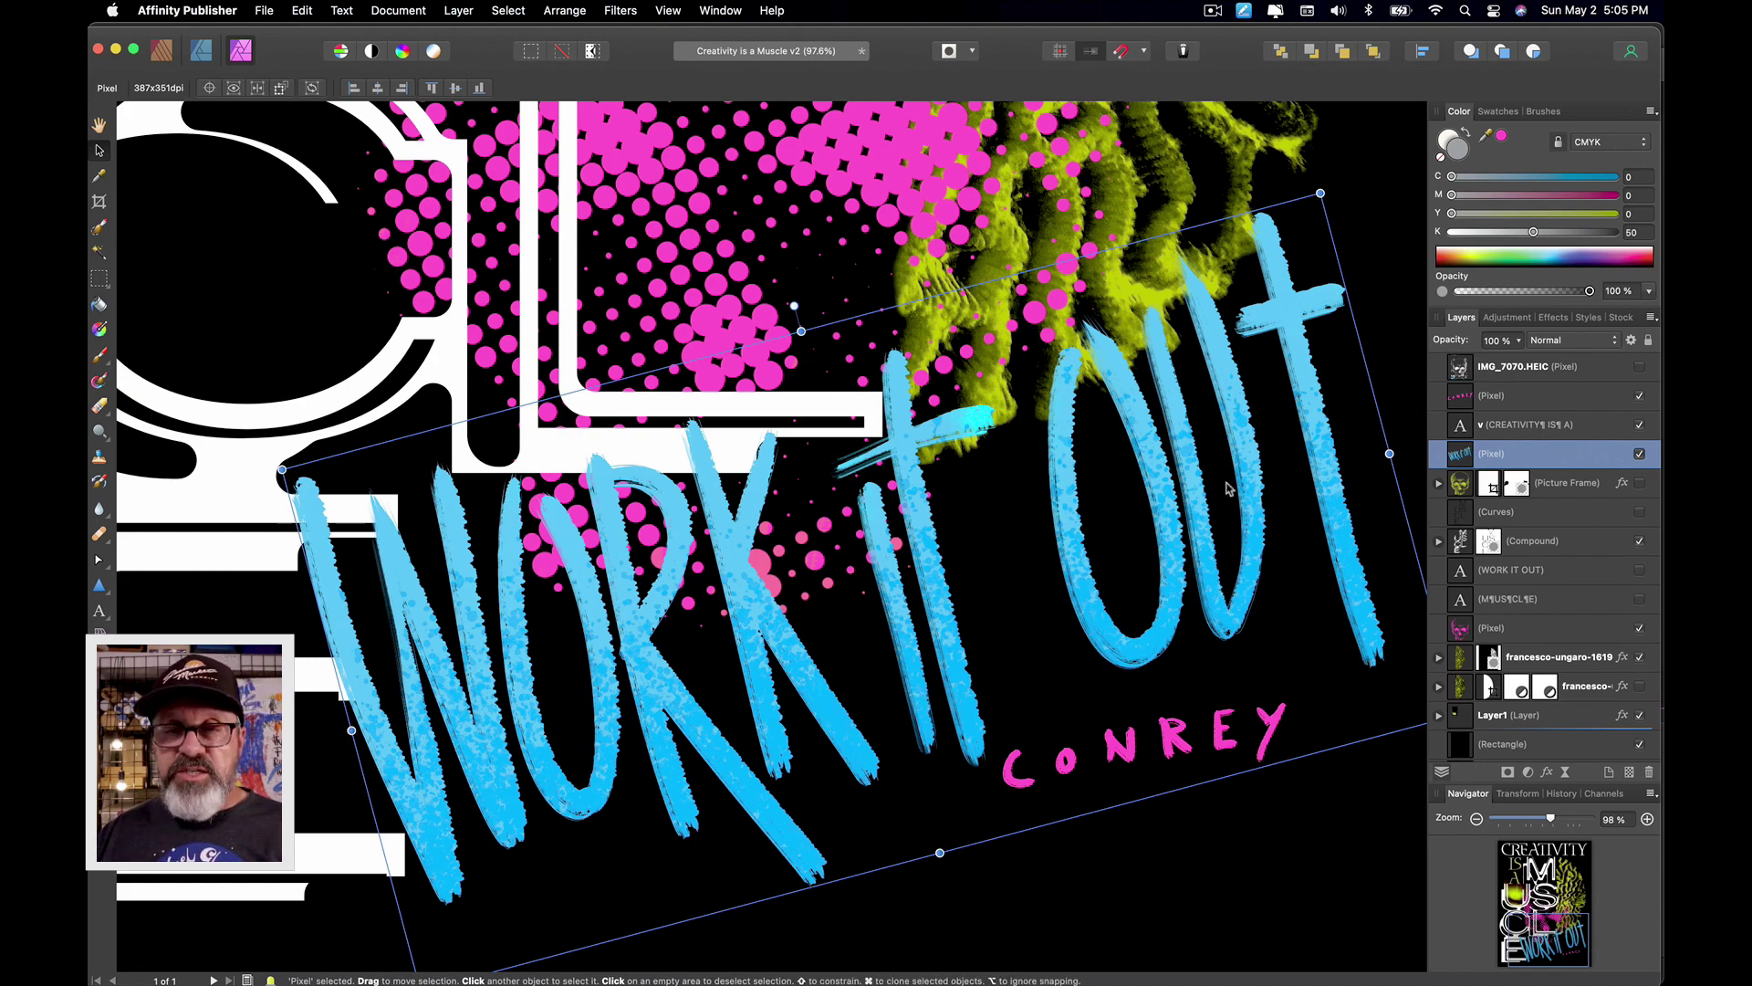
scroll(669, 702, "up", 10)
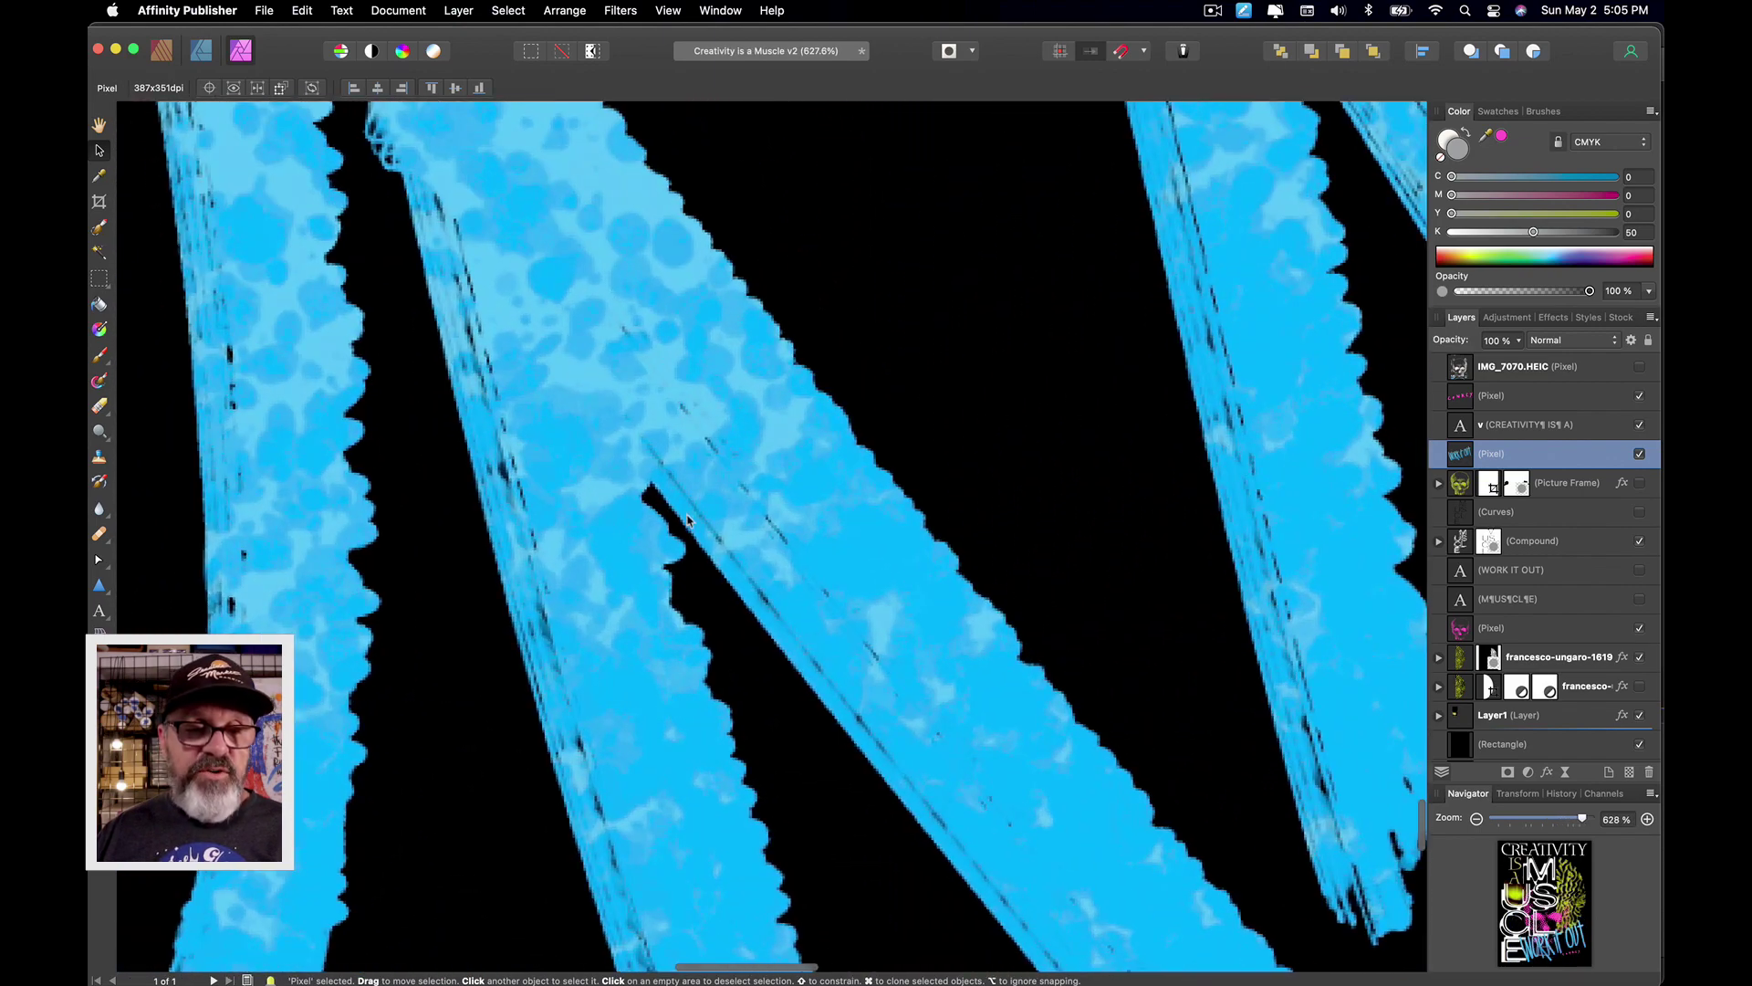
scroll(847, 546, "down", 10)
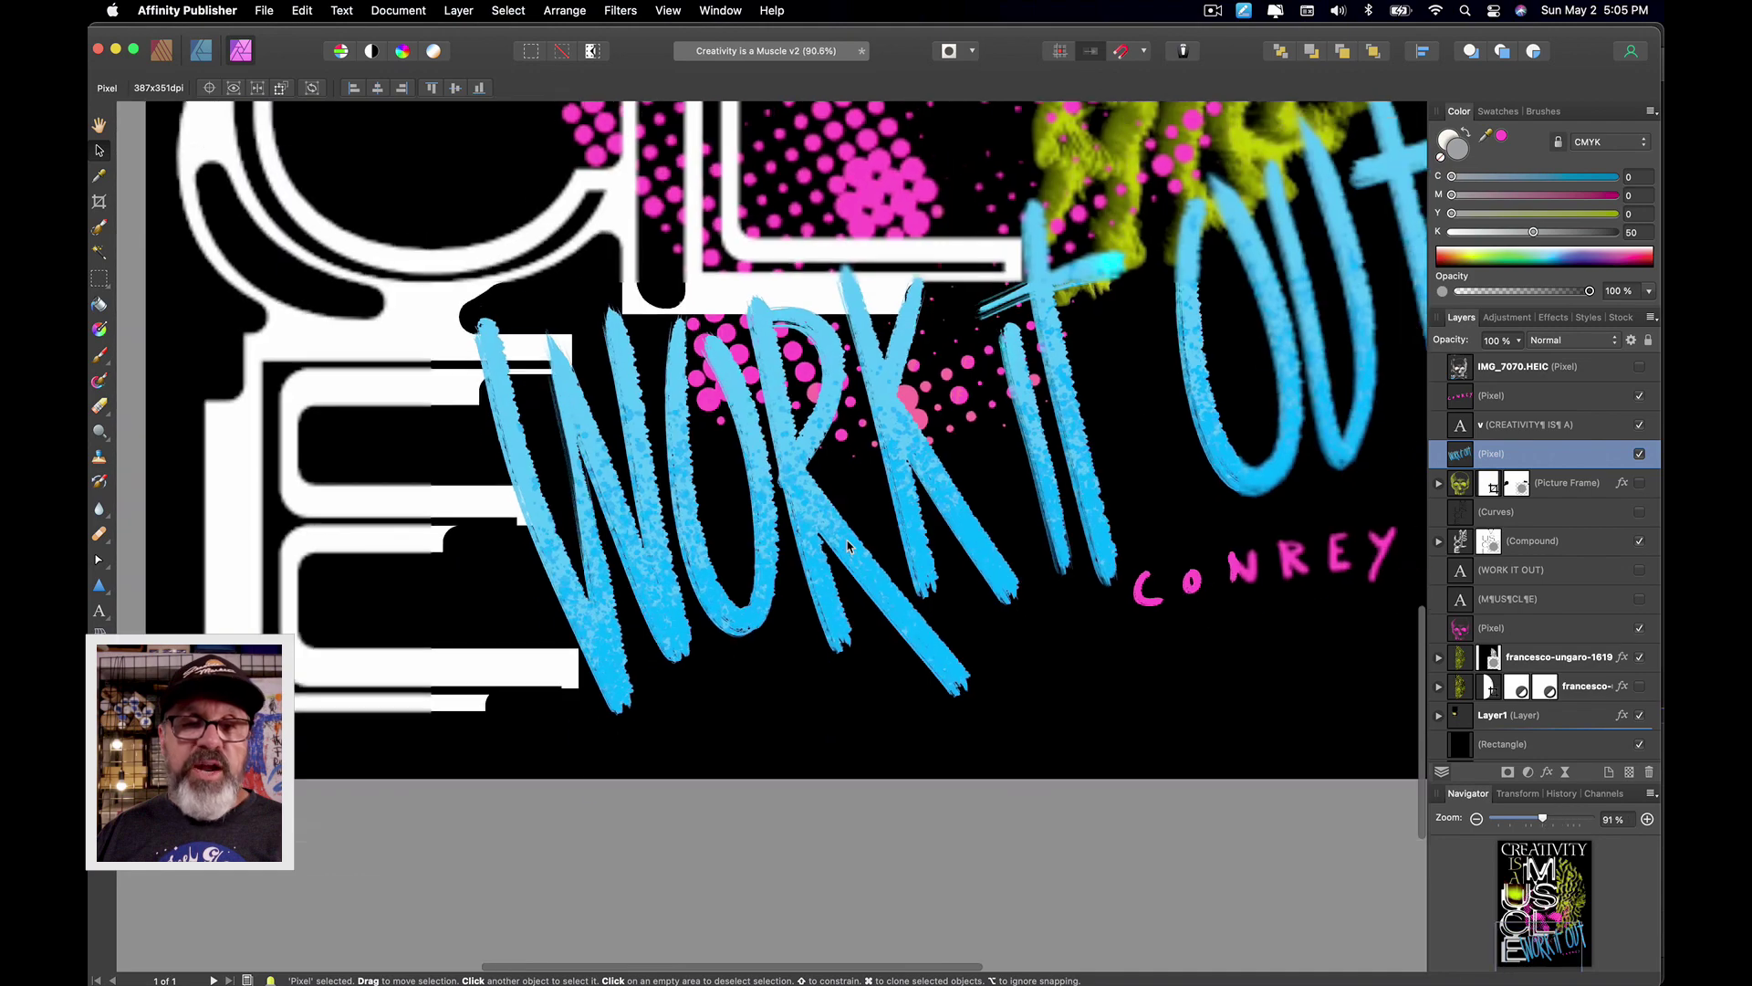
scroll(847, 546, "down", 5)
Step: Select the CREATIVITY IS A text to inspect its font settings, and clear the selection
left_click(842, 333)
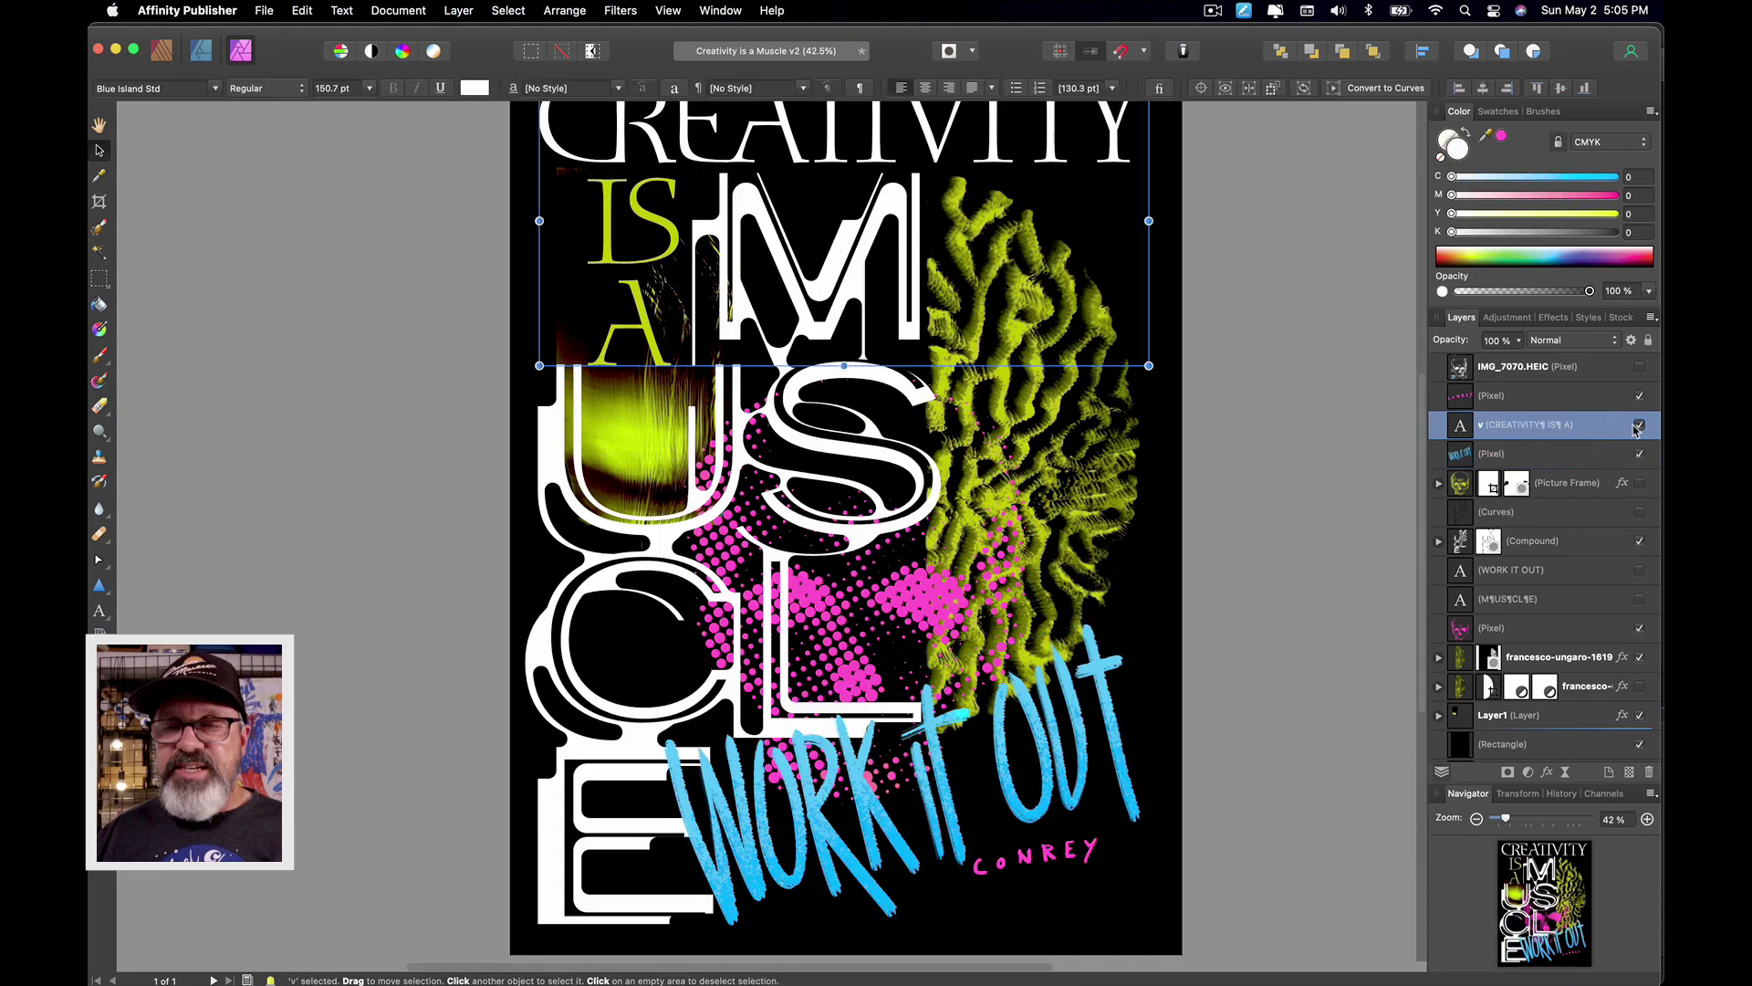
scroll(842, 333, "up", 3)
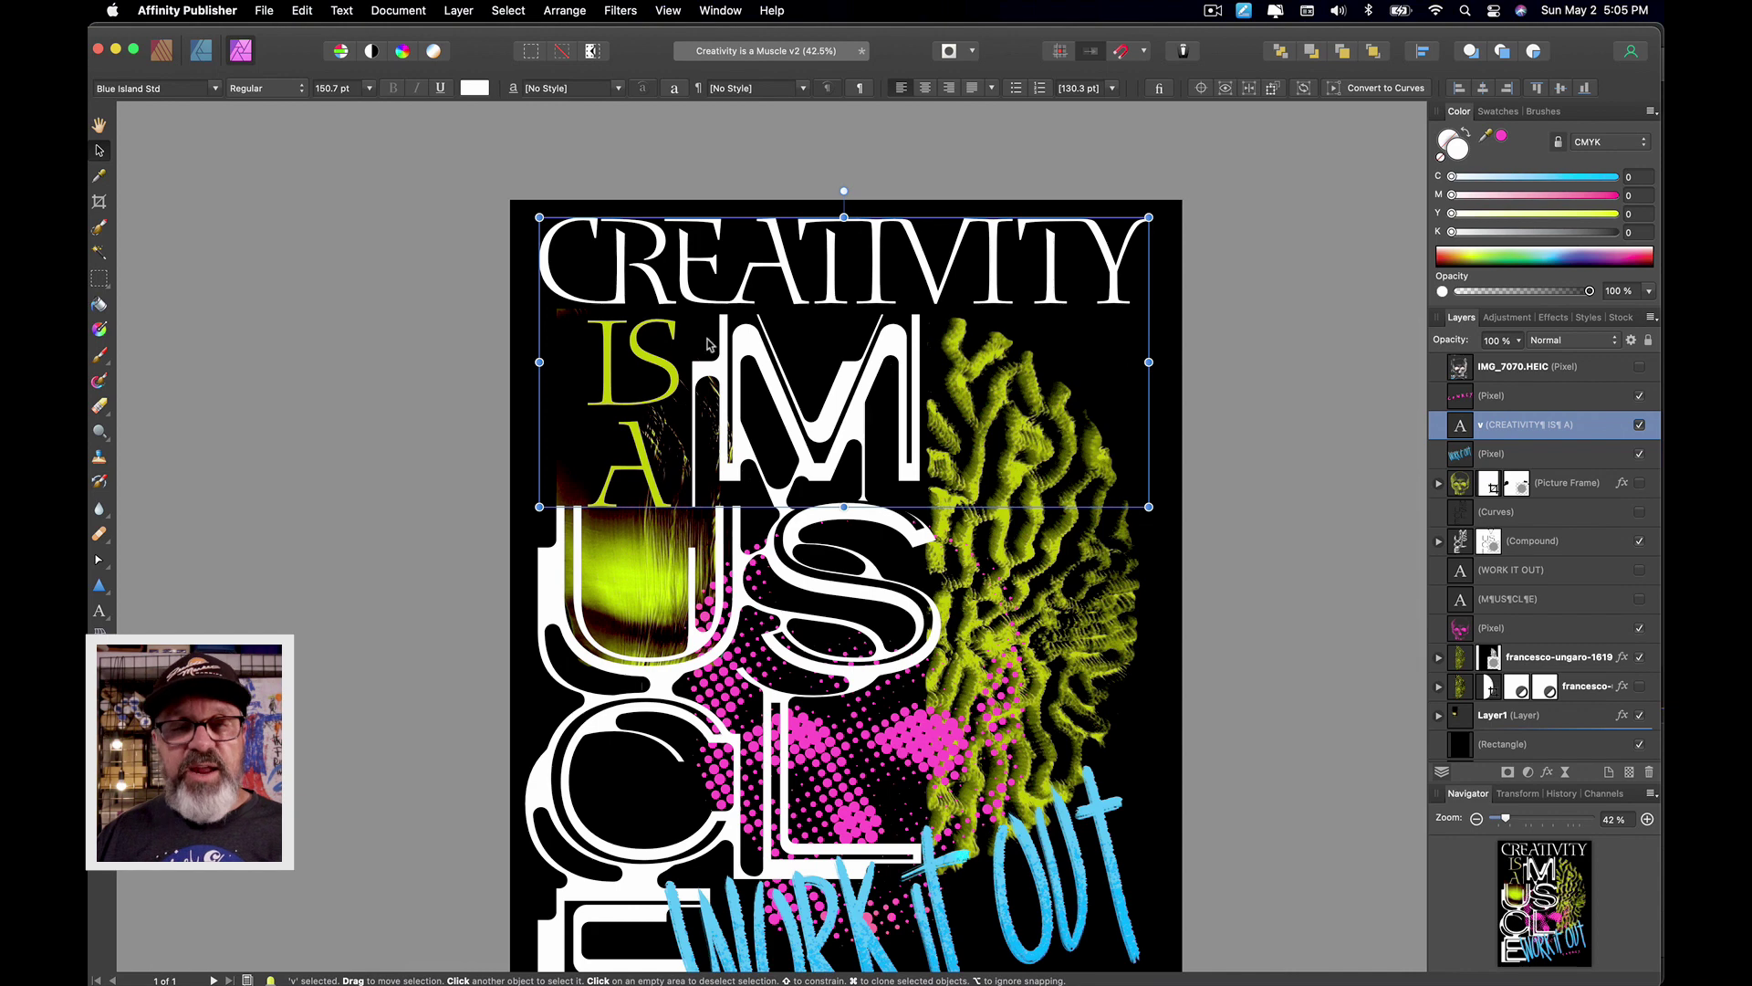
left_click(420, 446)
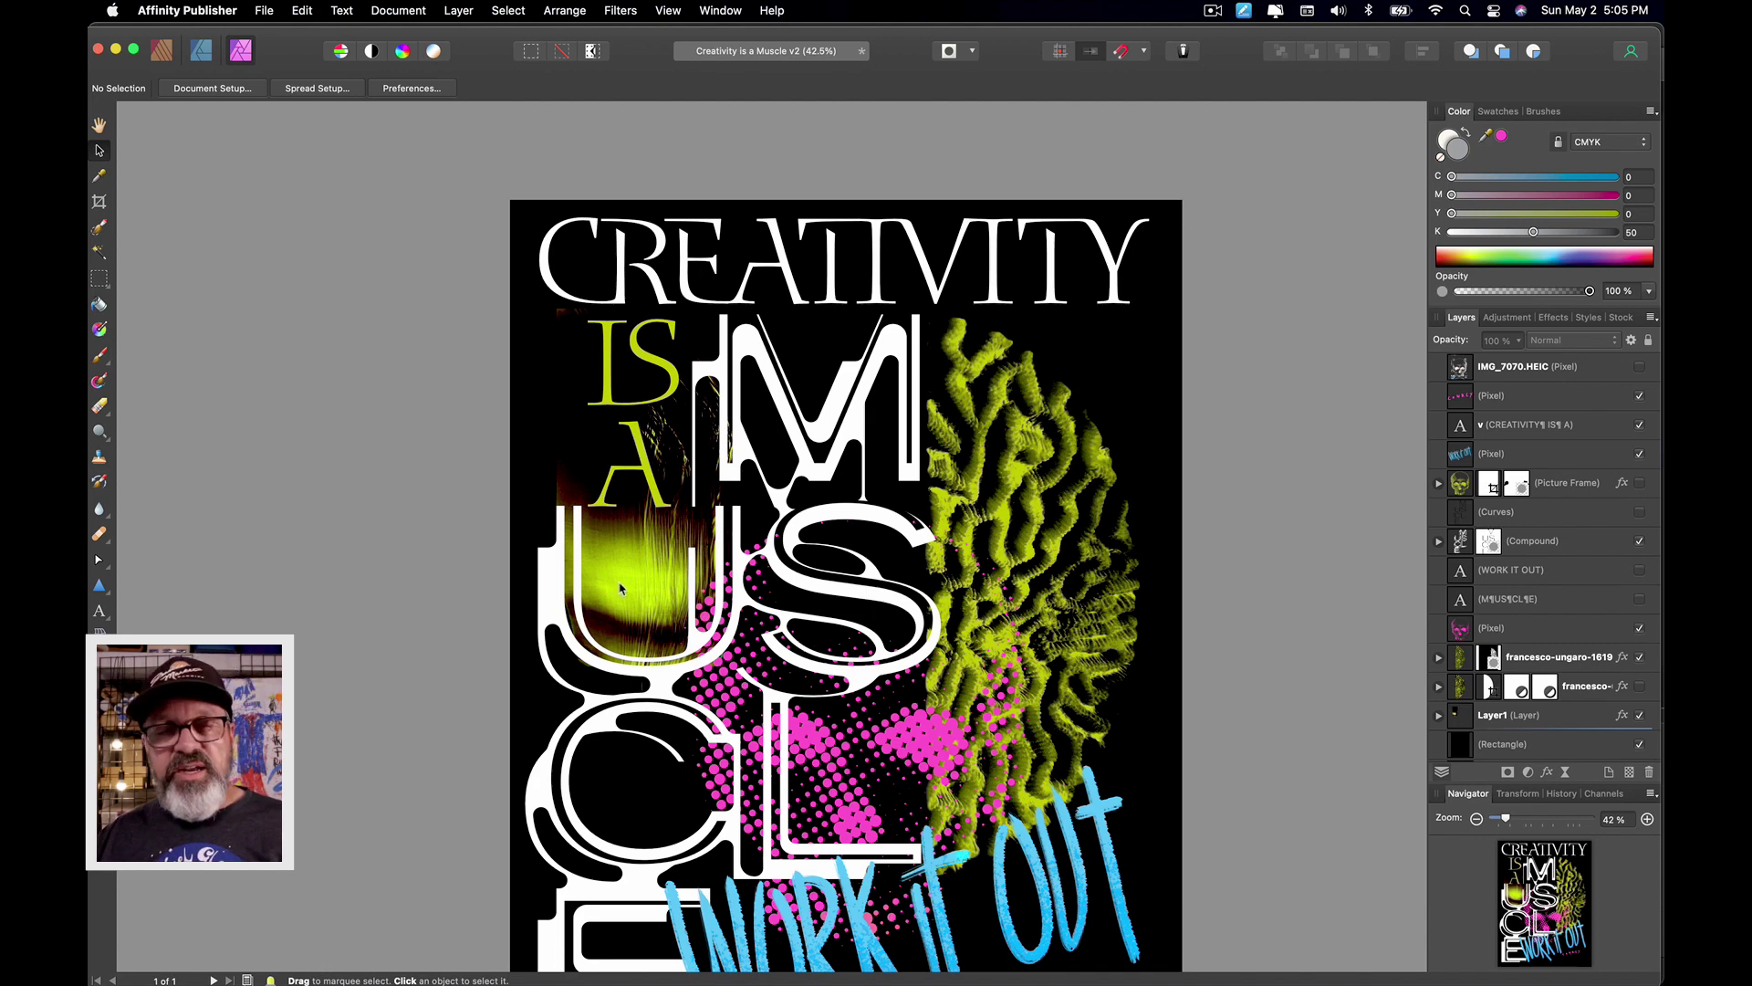
Step: Hide Layer1 to compare the poster without the glowing green image behind the U, and show it again
scroll(1517, 714, "down", 1)
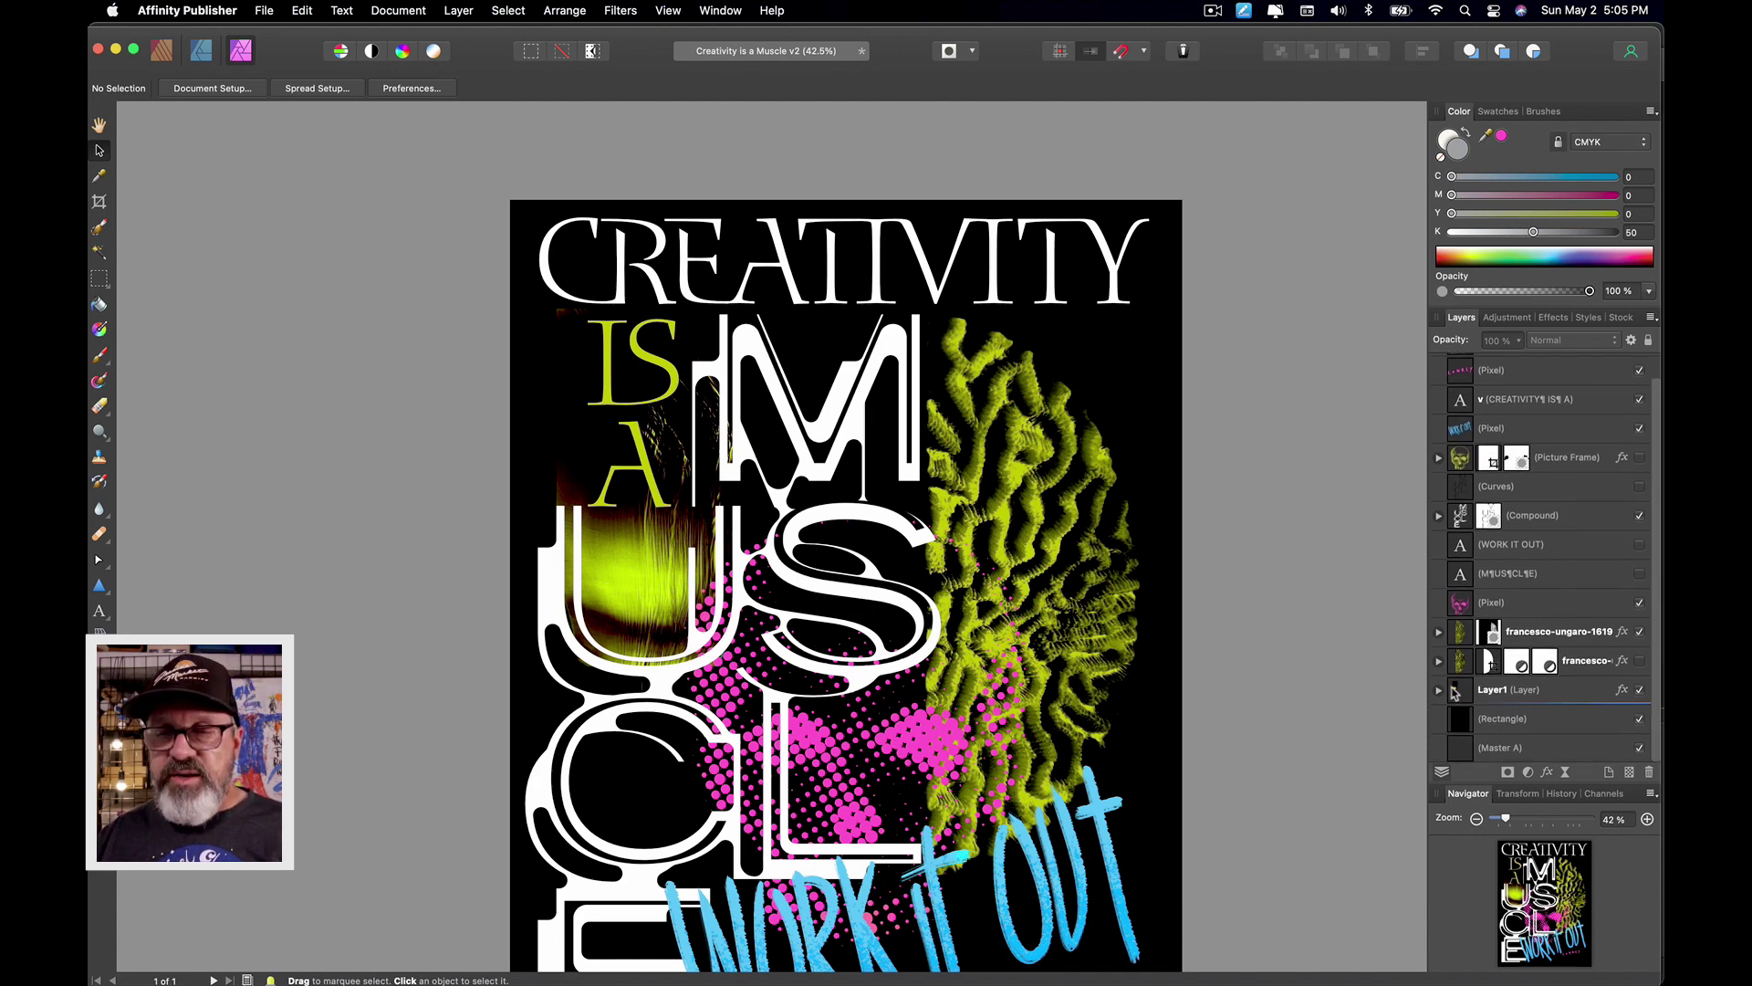
left_click(1640, 692)
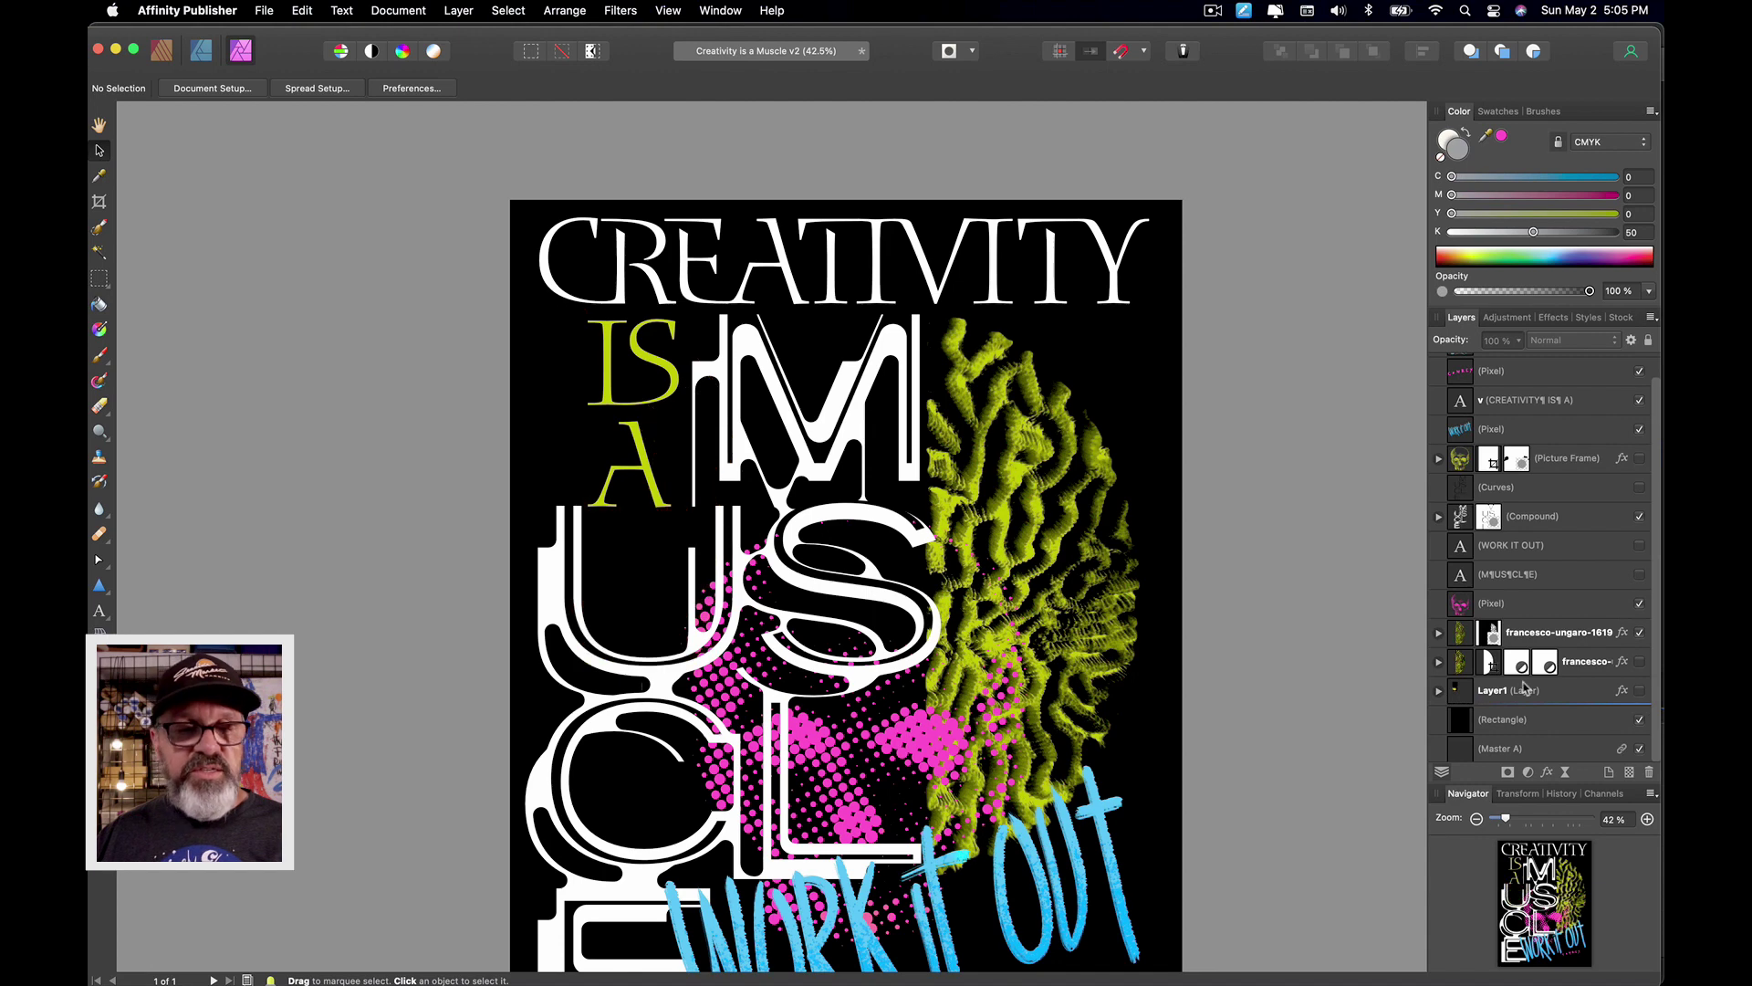
scroll(595, 556, "down", 3)
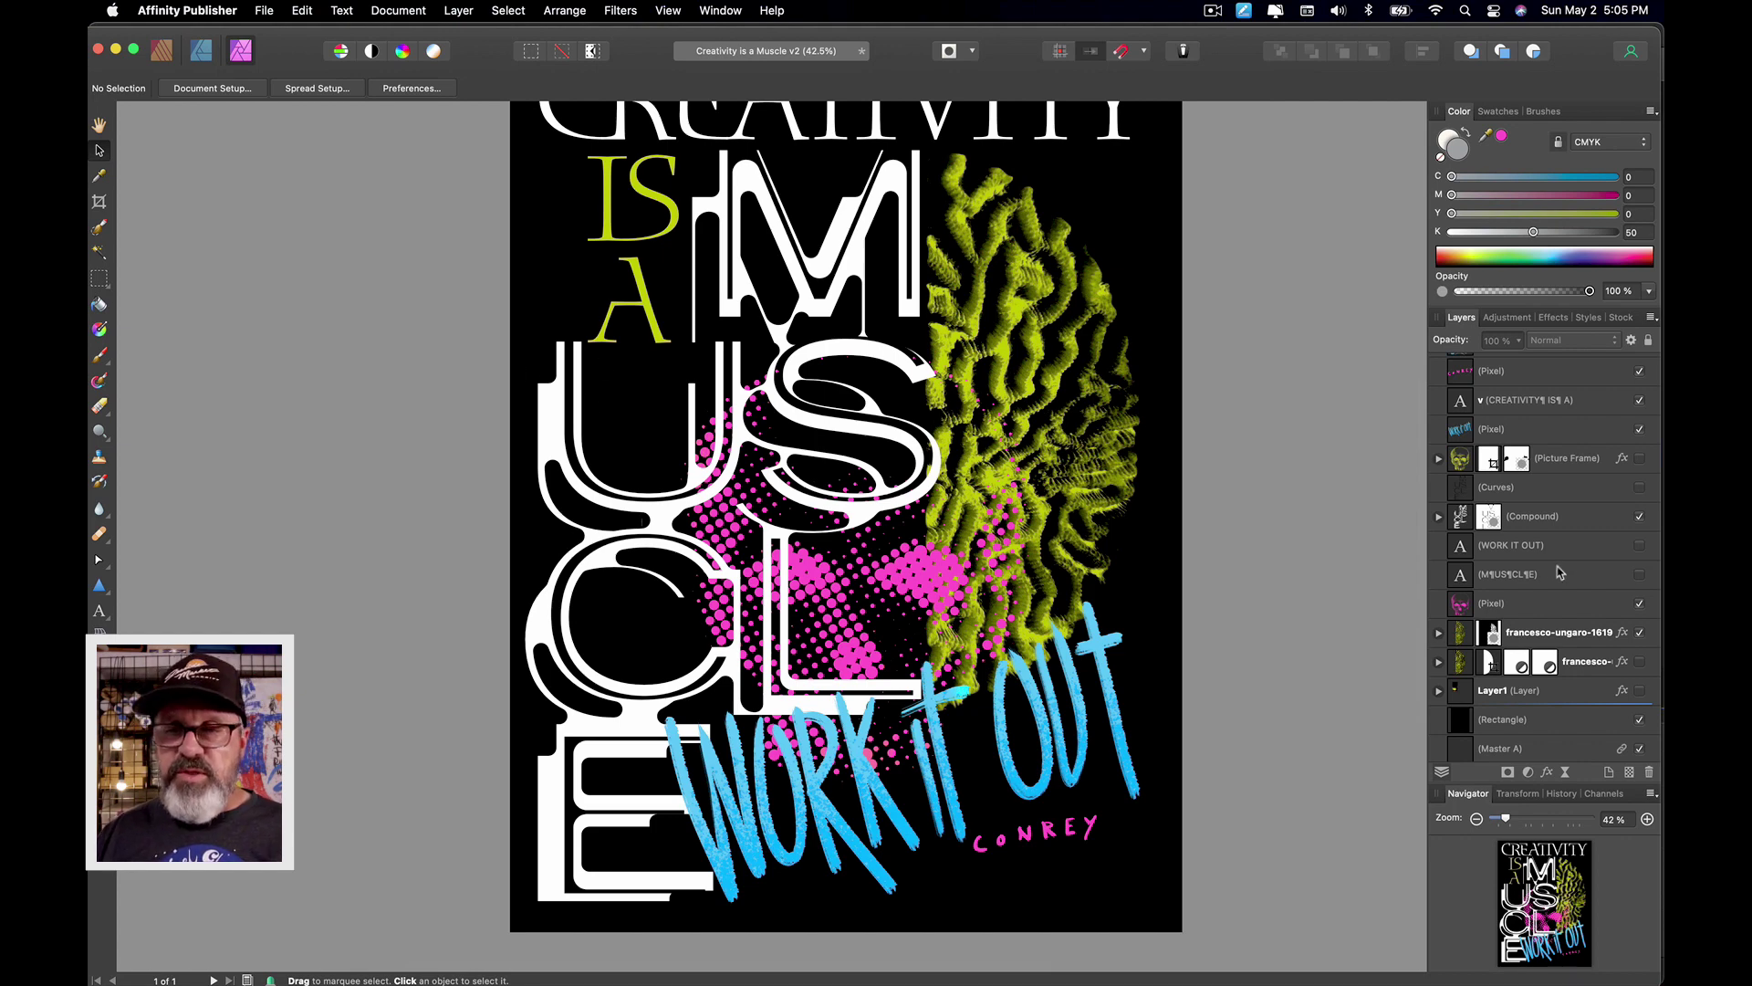
left_click(1640, 690)
scroll(1168, 511, "up", 5)
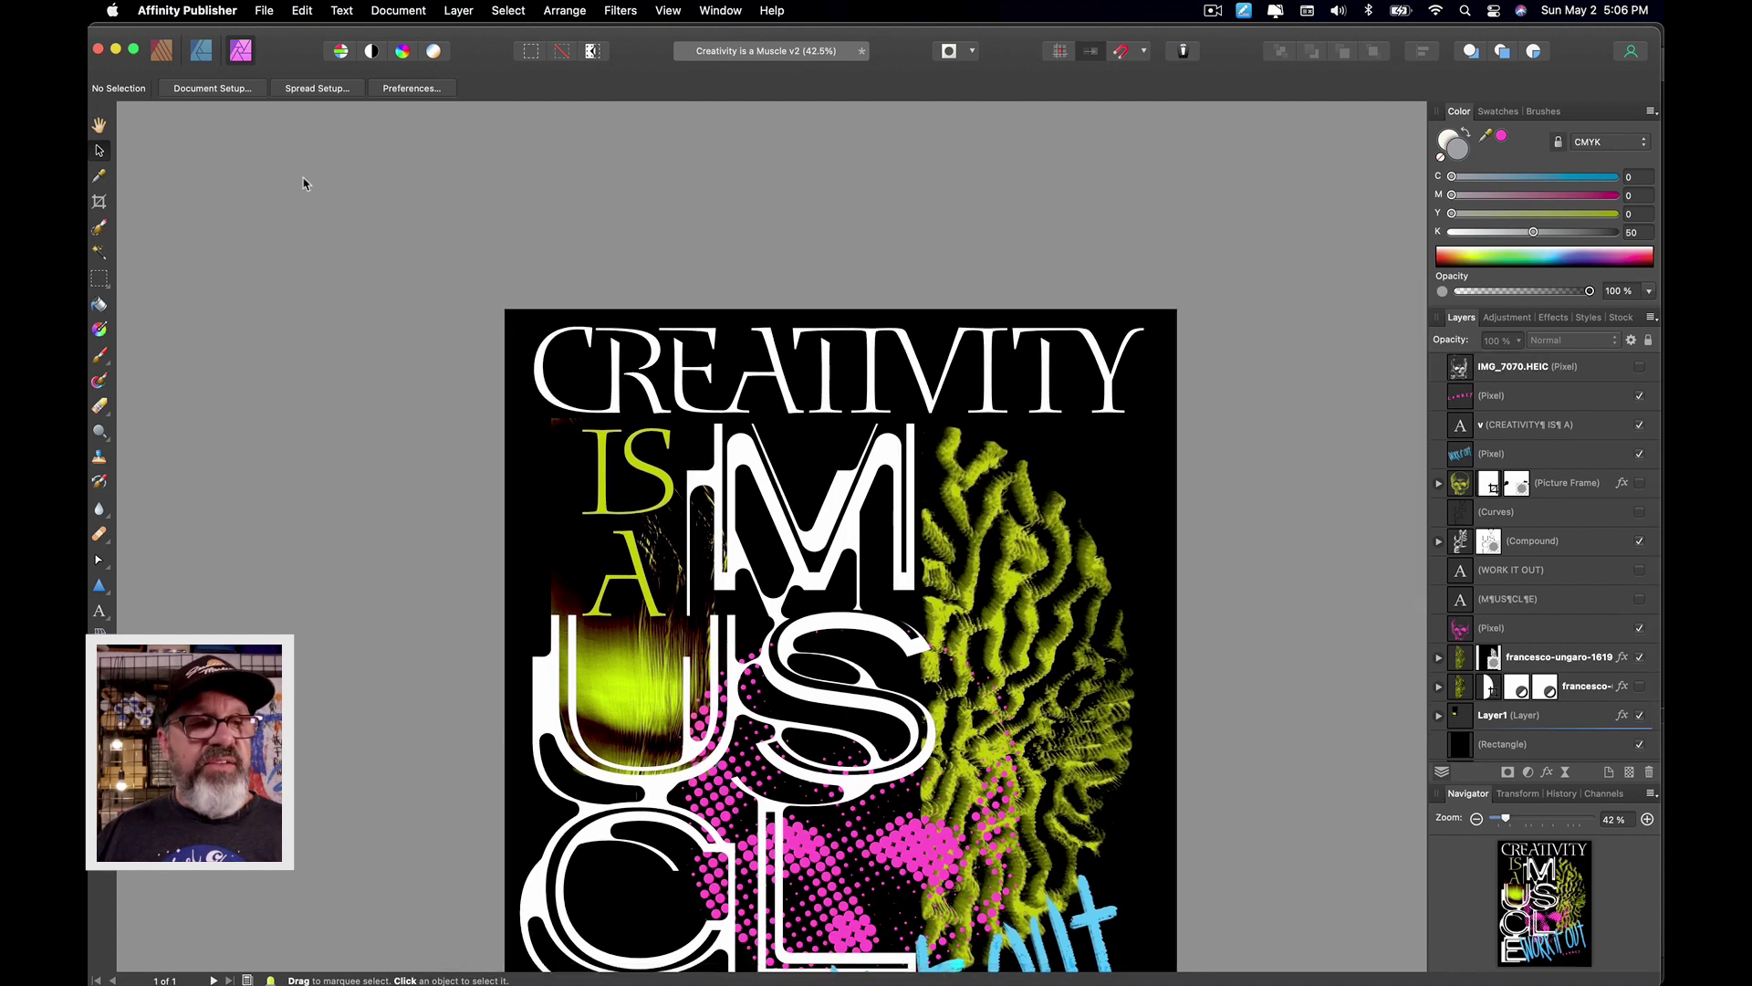
Step: Select the CREATIVITY line of the headline text to inspect its font settings, and clear the selection
left_click(717, 362)
triple_click(717, 361)
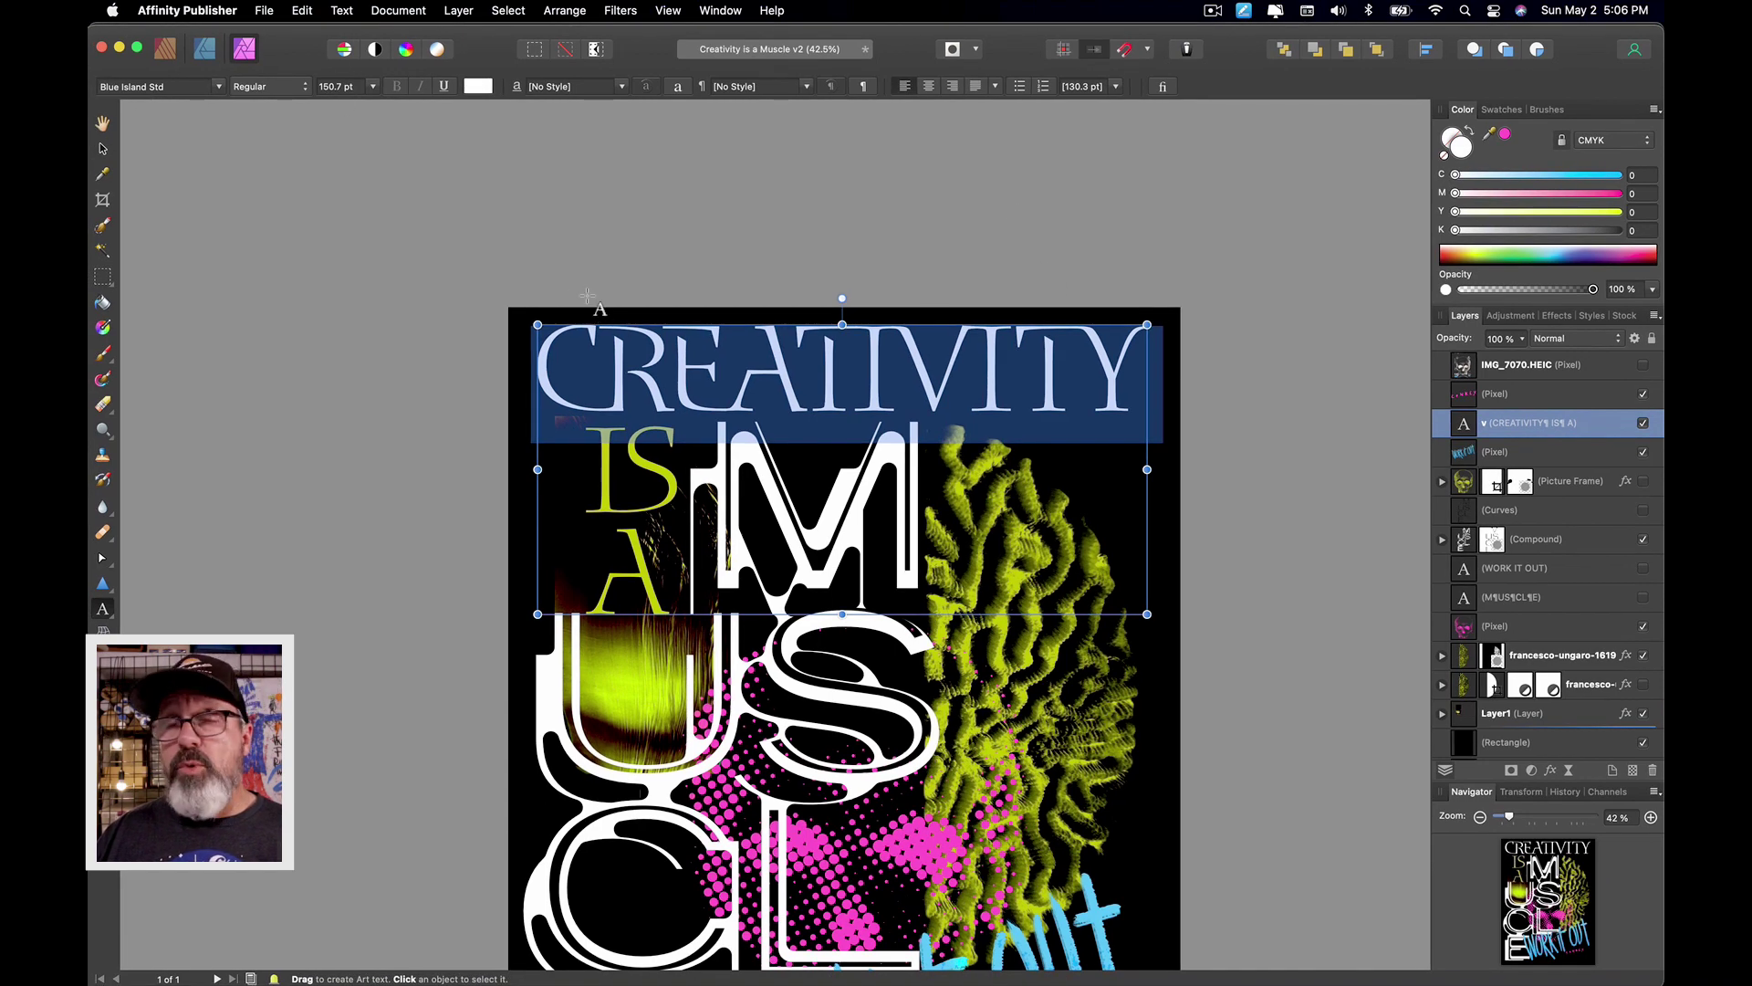
left_click(102, 147)
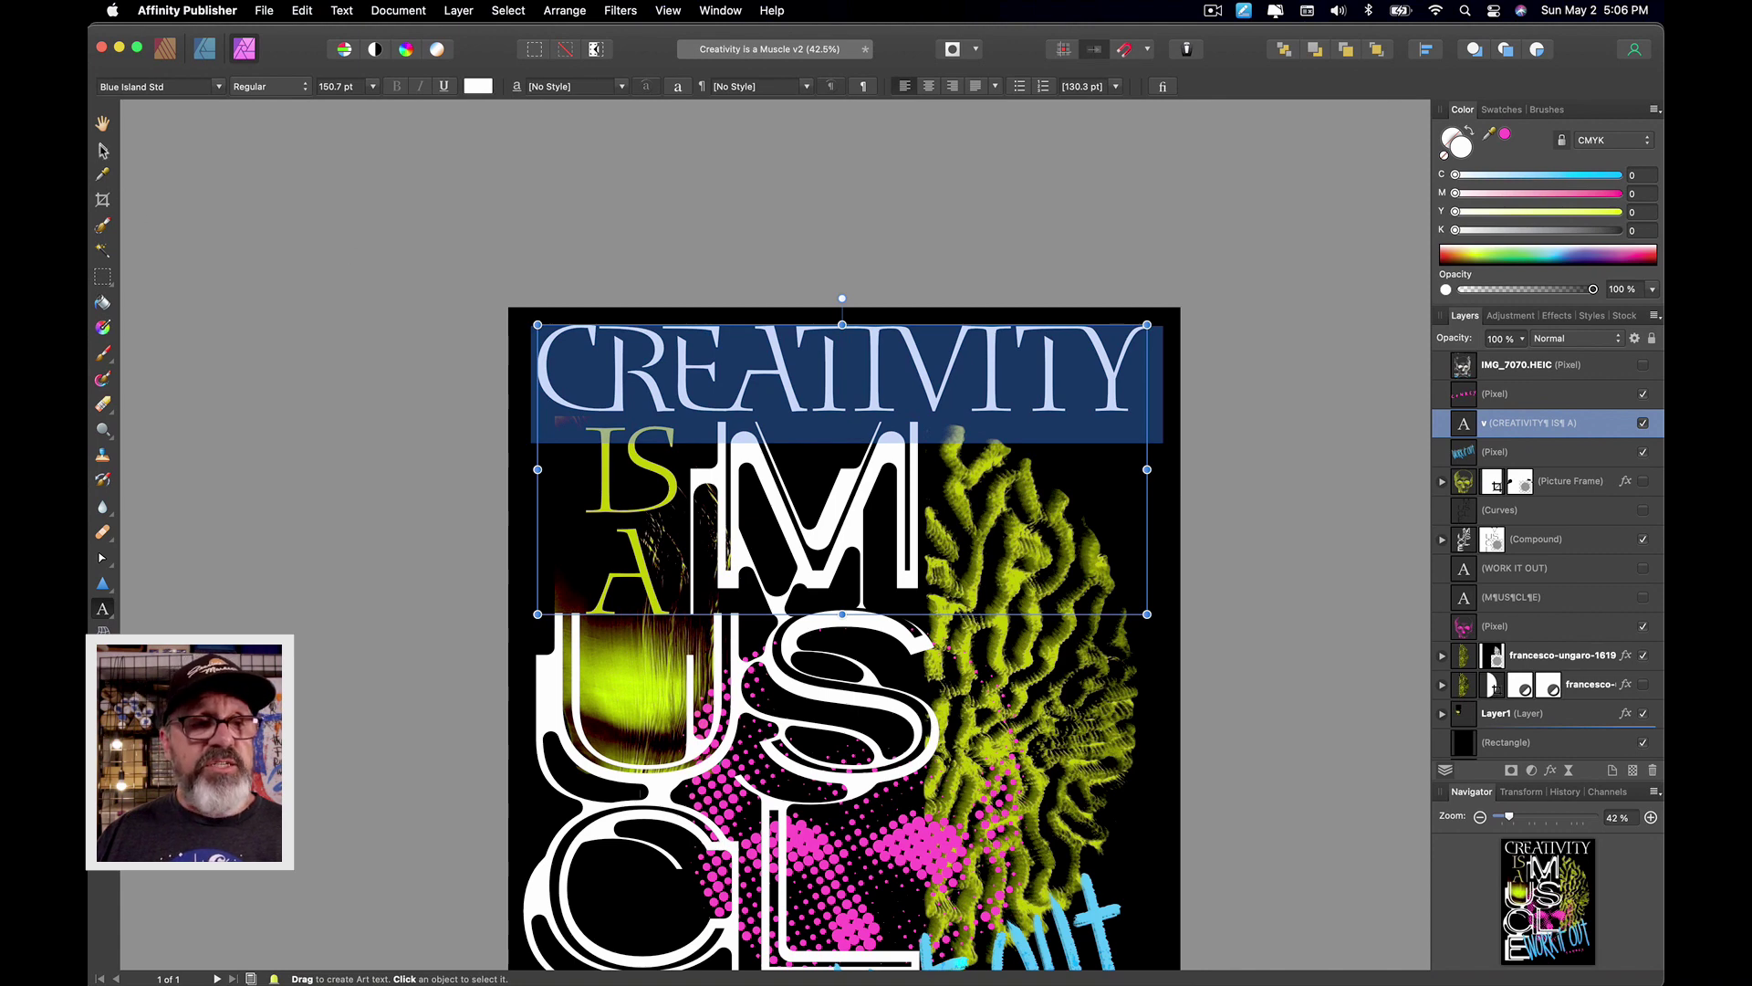
left_click(504, 193)
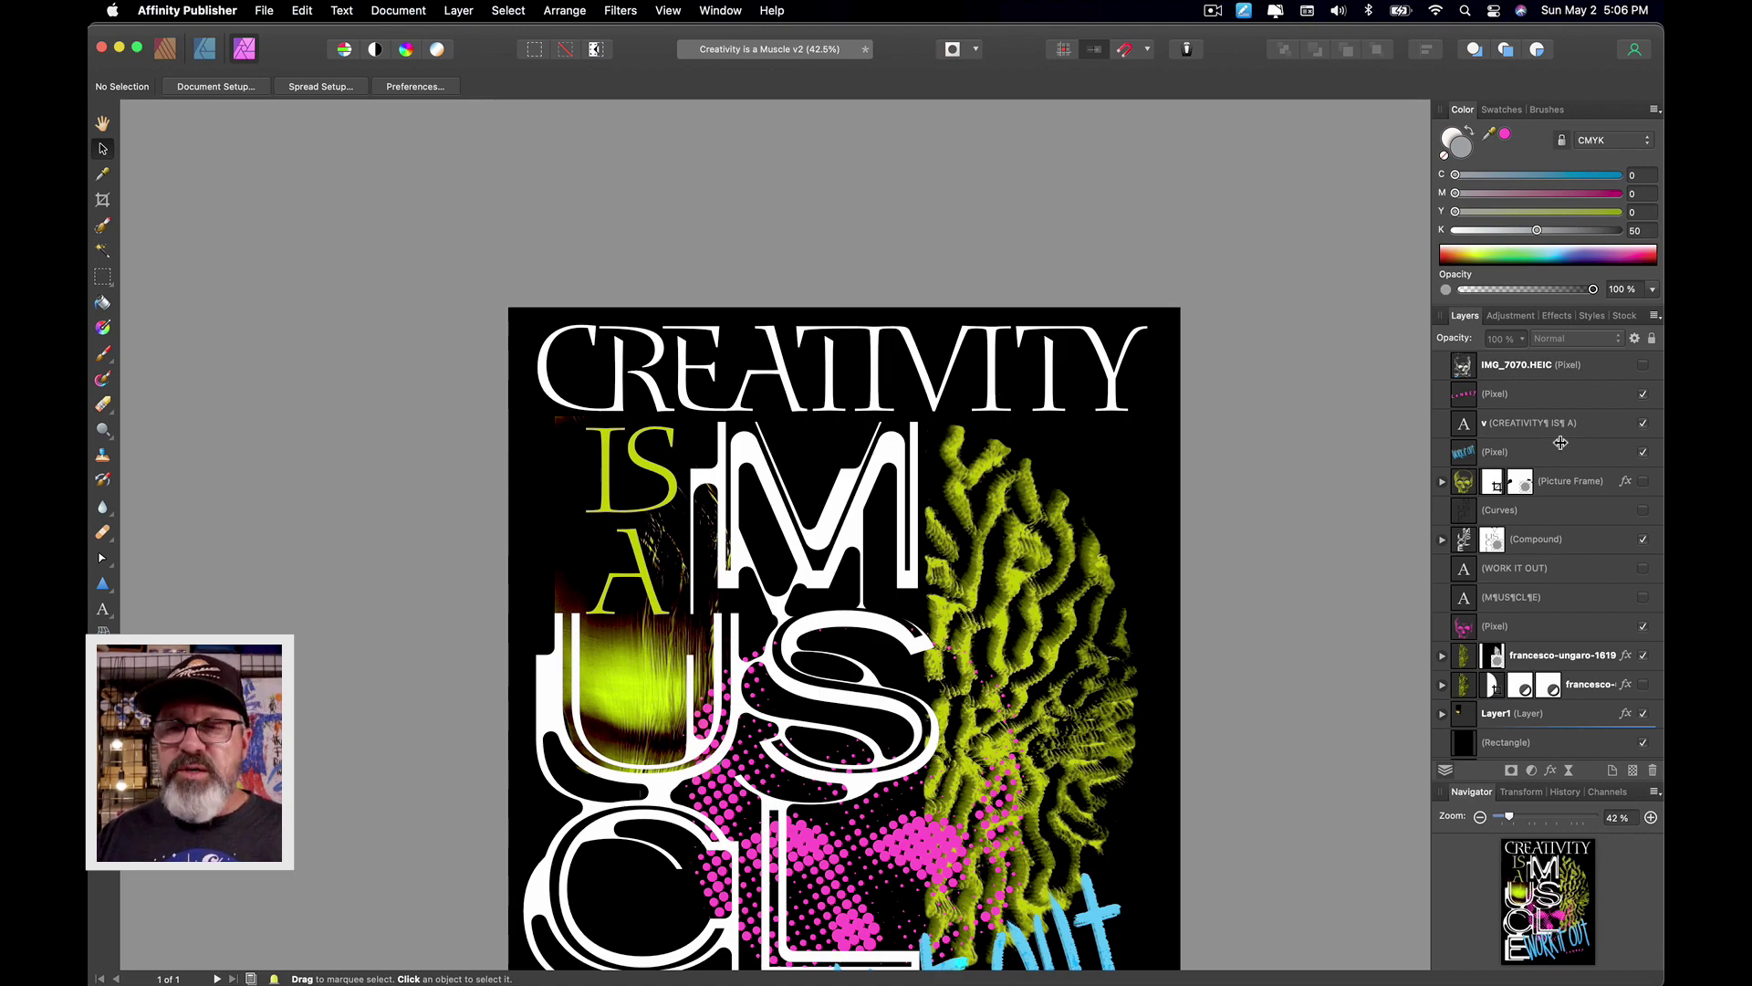
Step: Examine the pink brushed signature below WORK IT OUT up close, and return to the full poster
scroll(913, 903, "up", 10)
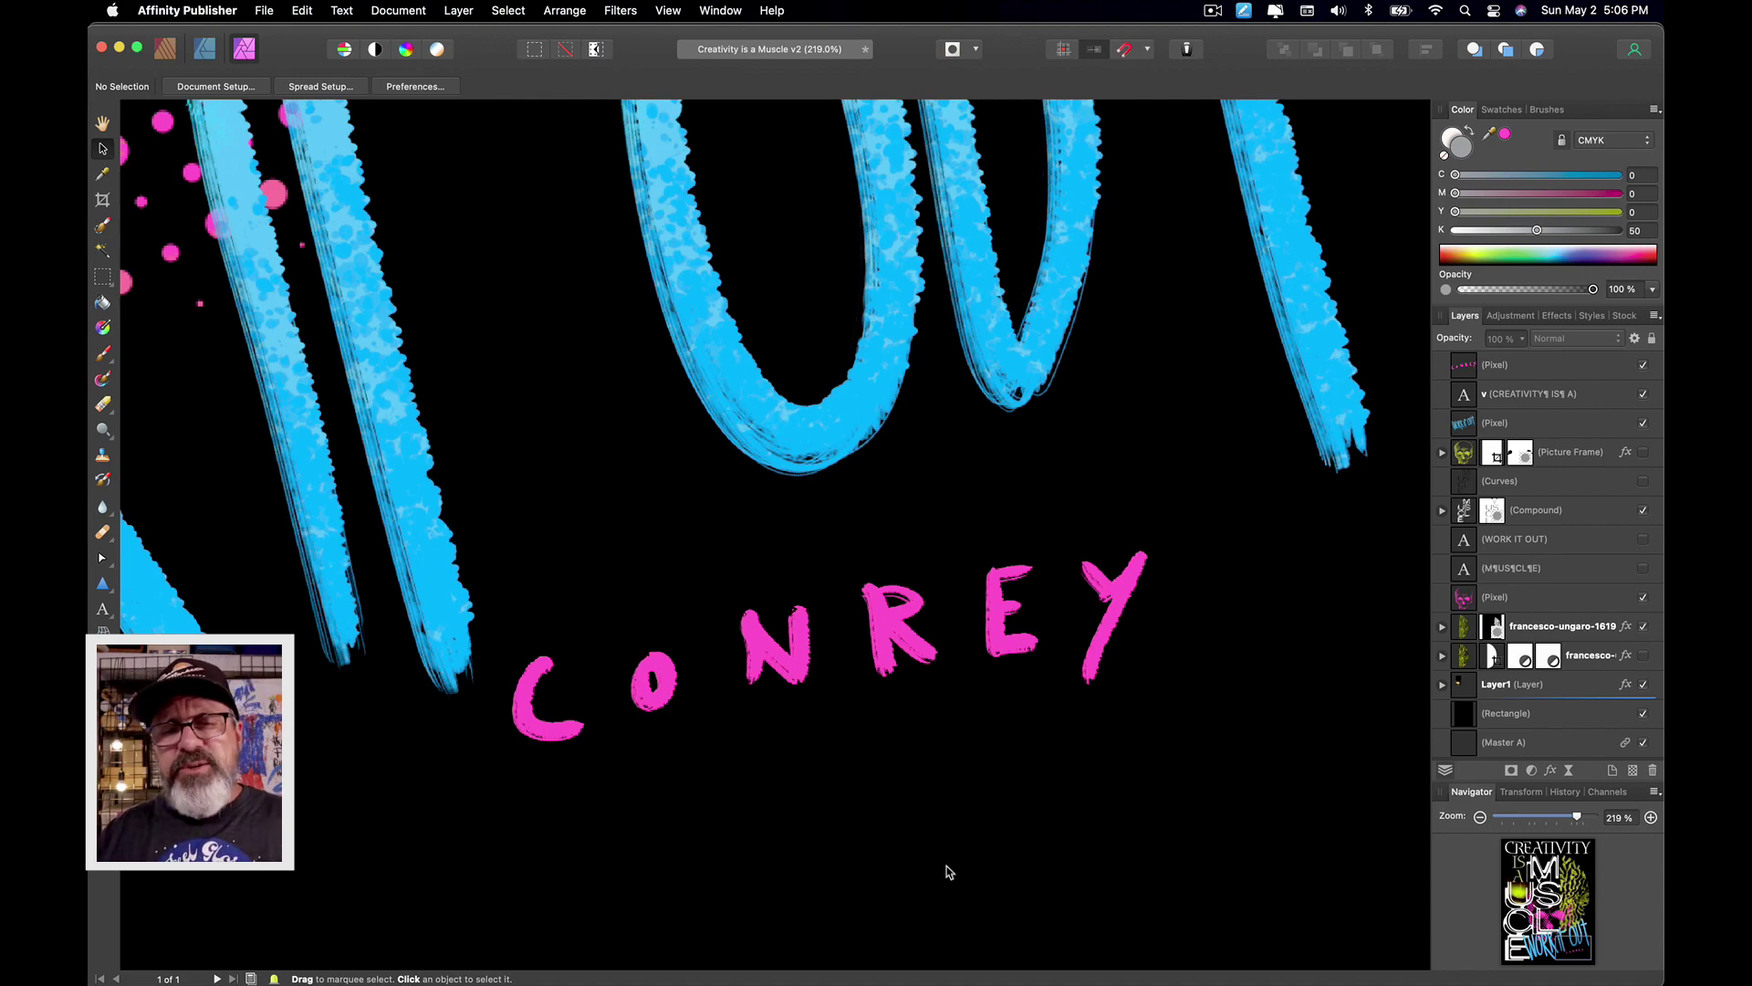
scroll(1017, 770, "down", 5)
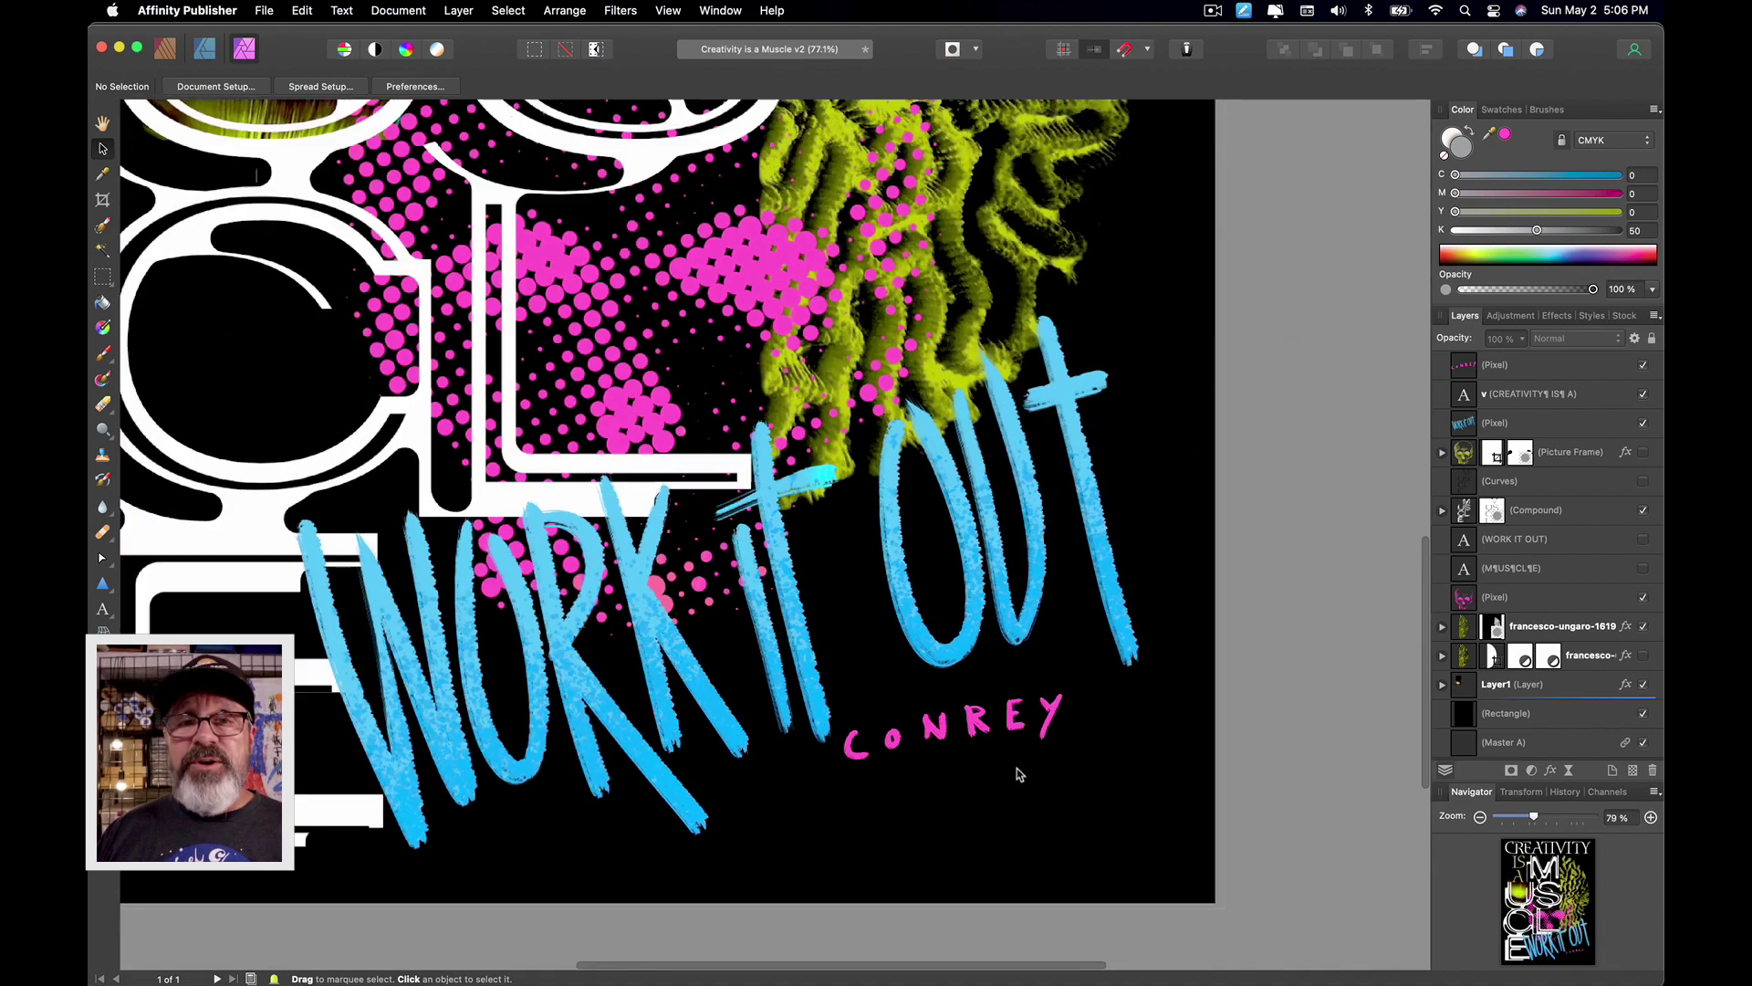
scroll(1019, 773, "down", 3)
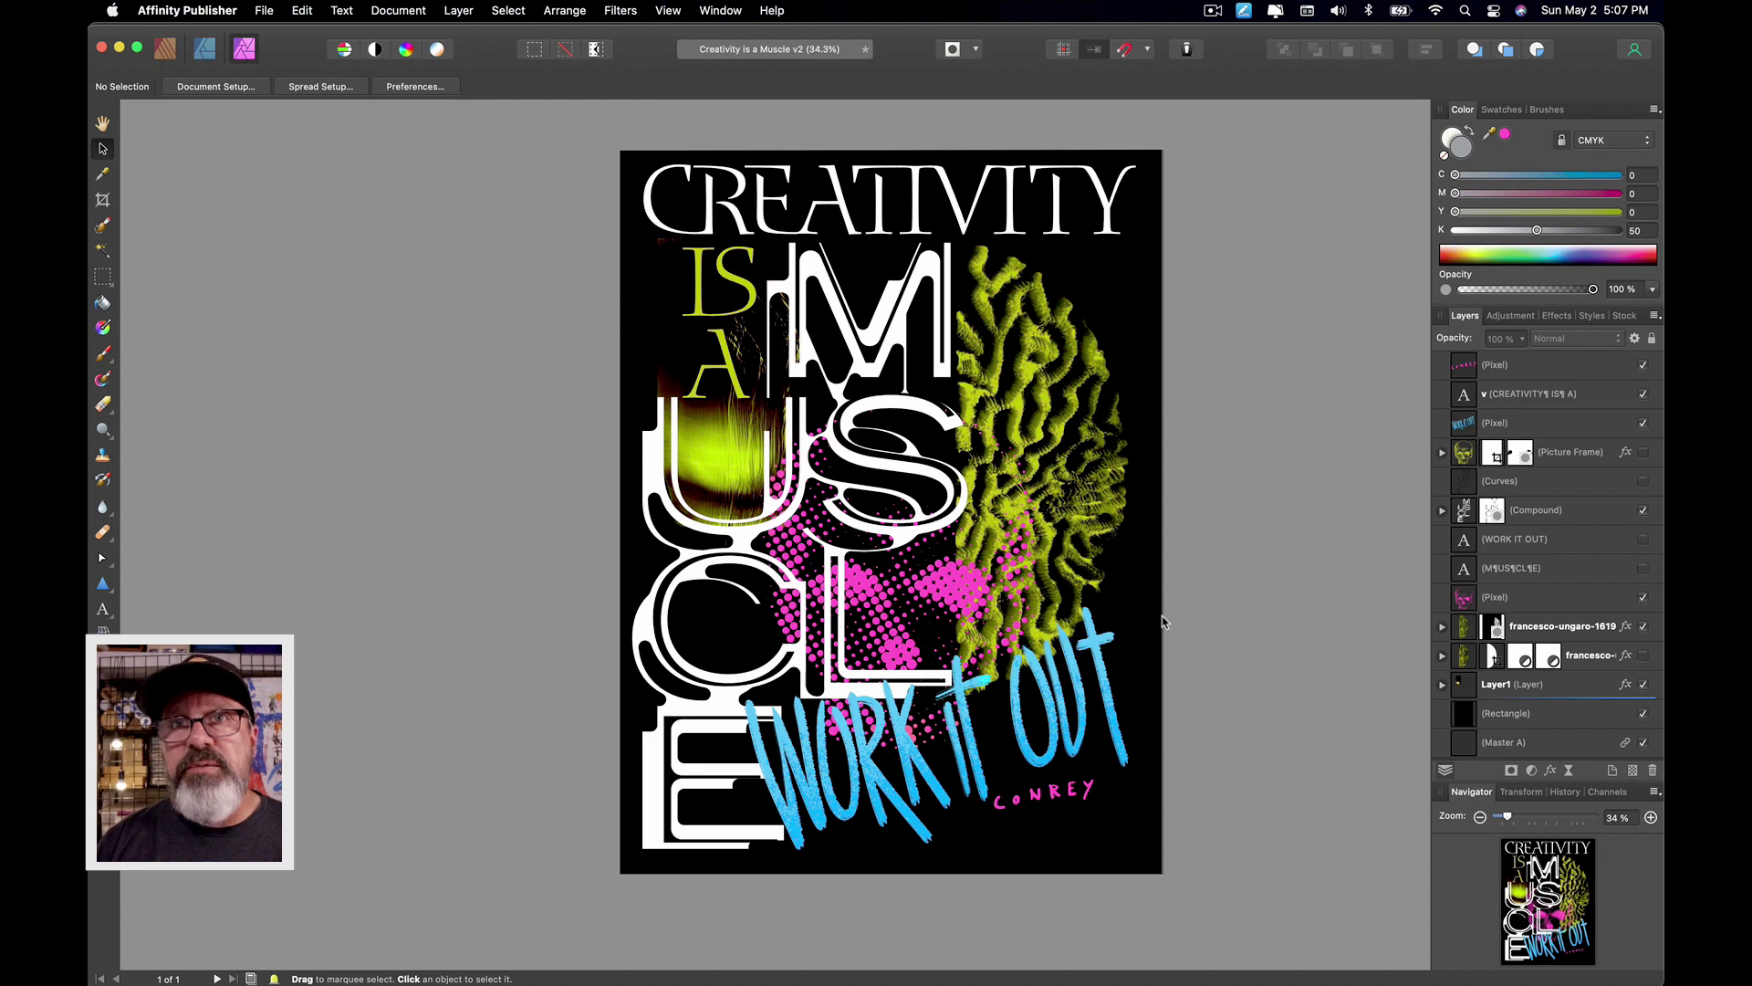
Step: Hide the black background rectangle, merge the visible artwork into a new pixel layer on top, and show the rectangle again
left_click(1560, 372)
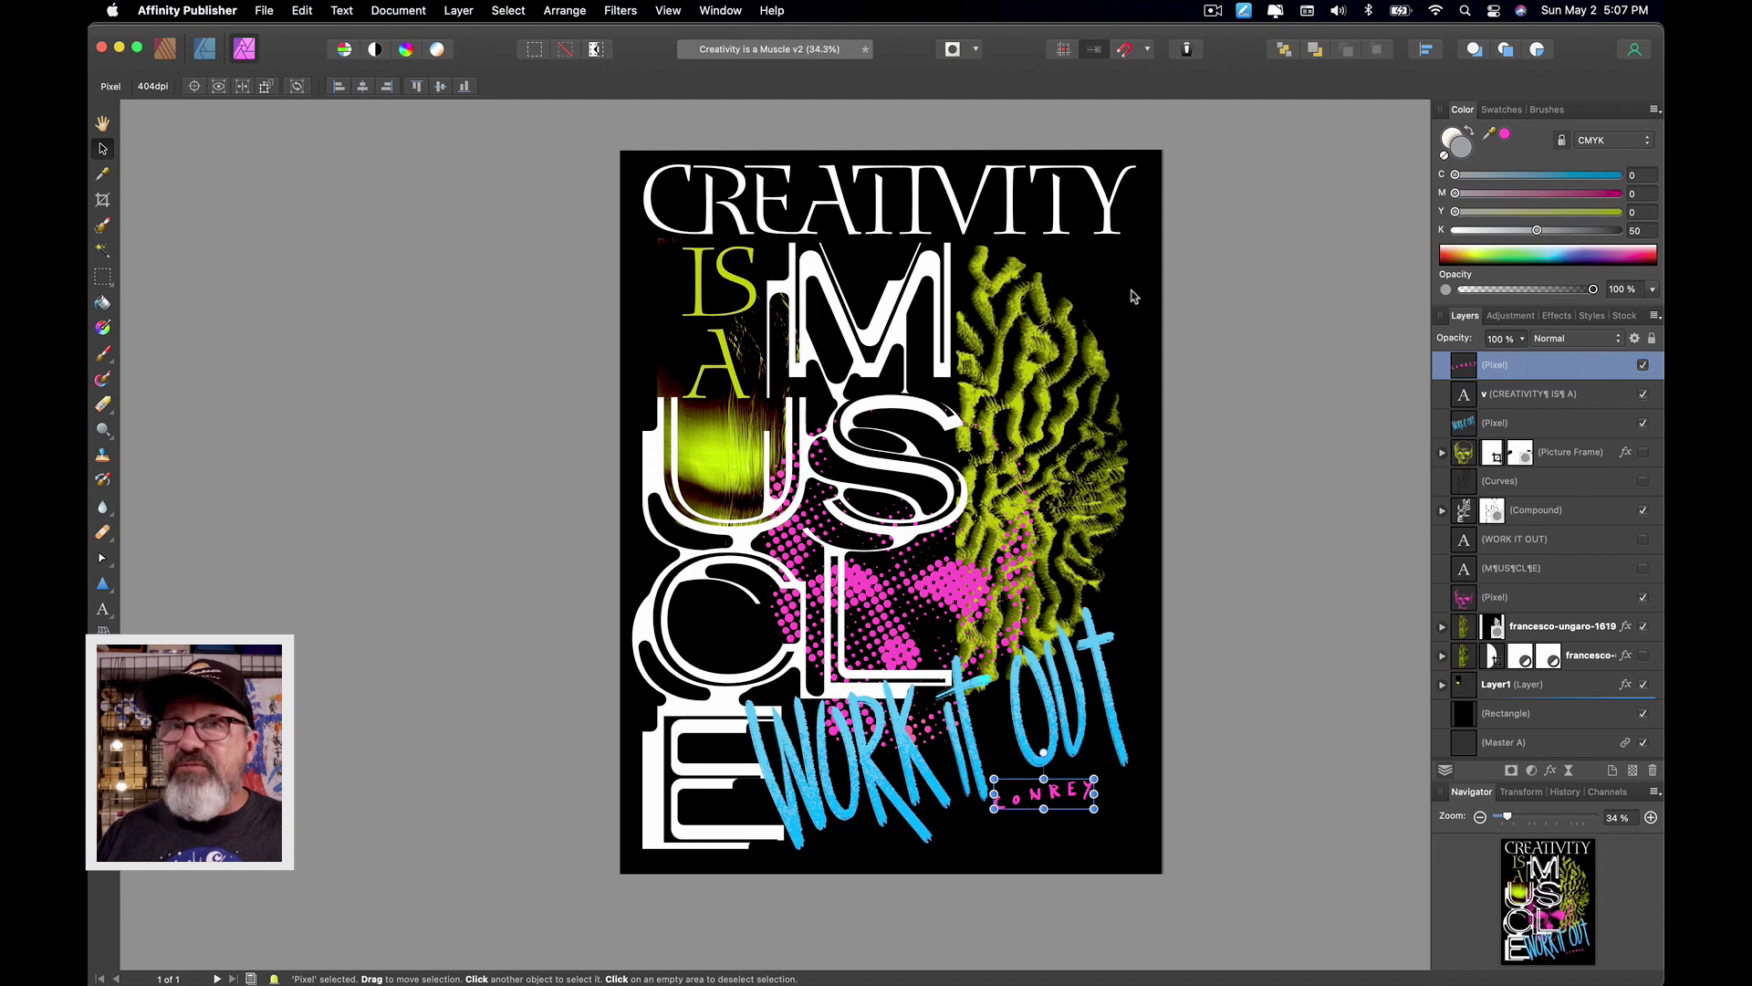
left_click(1644, 714)
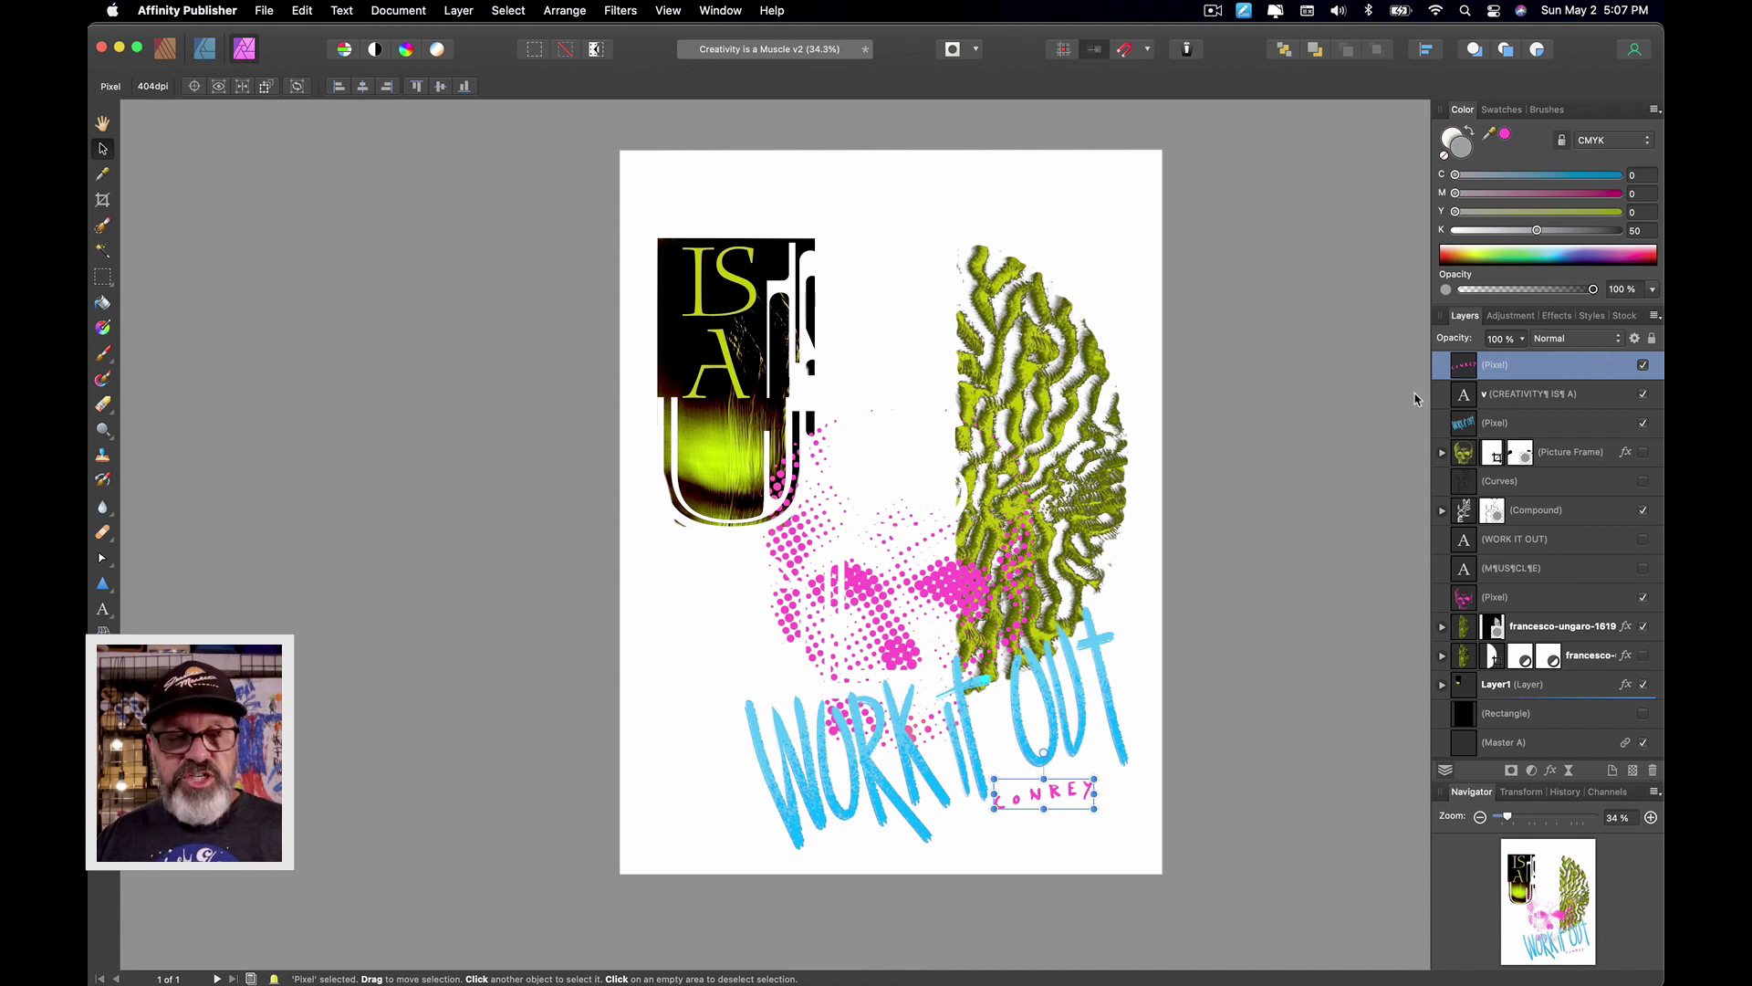
key("super+alt+shift+e")
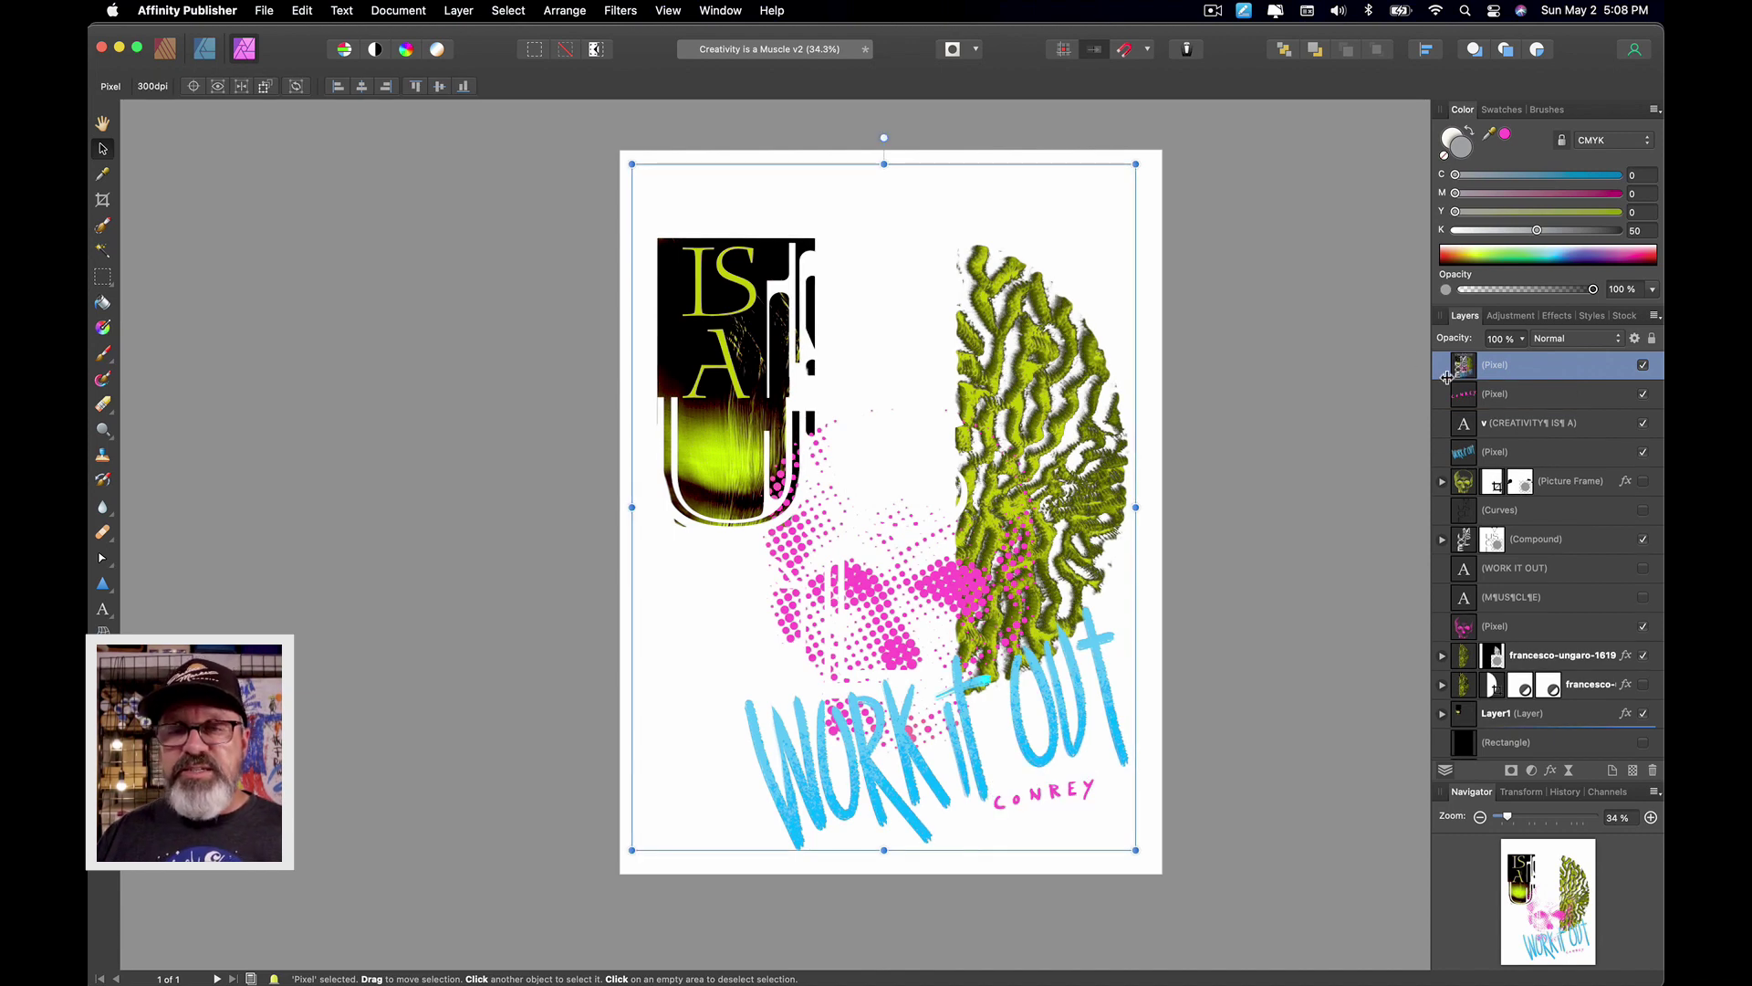
left_click(1643, 742)
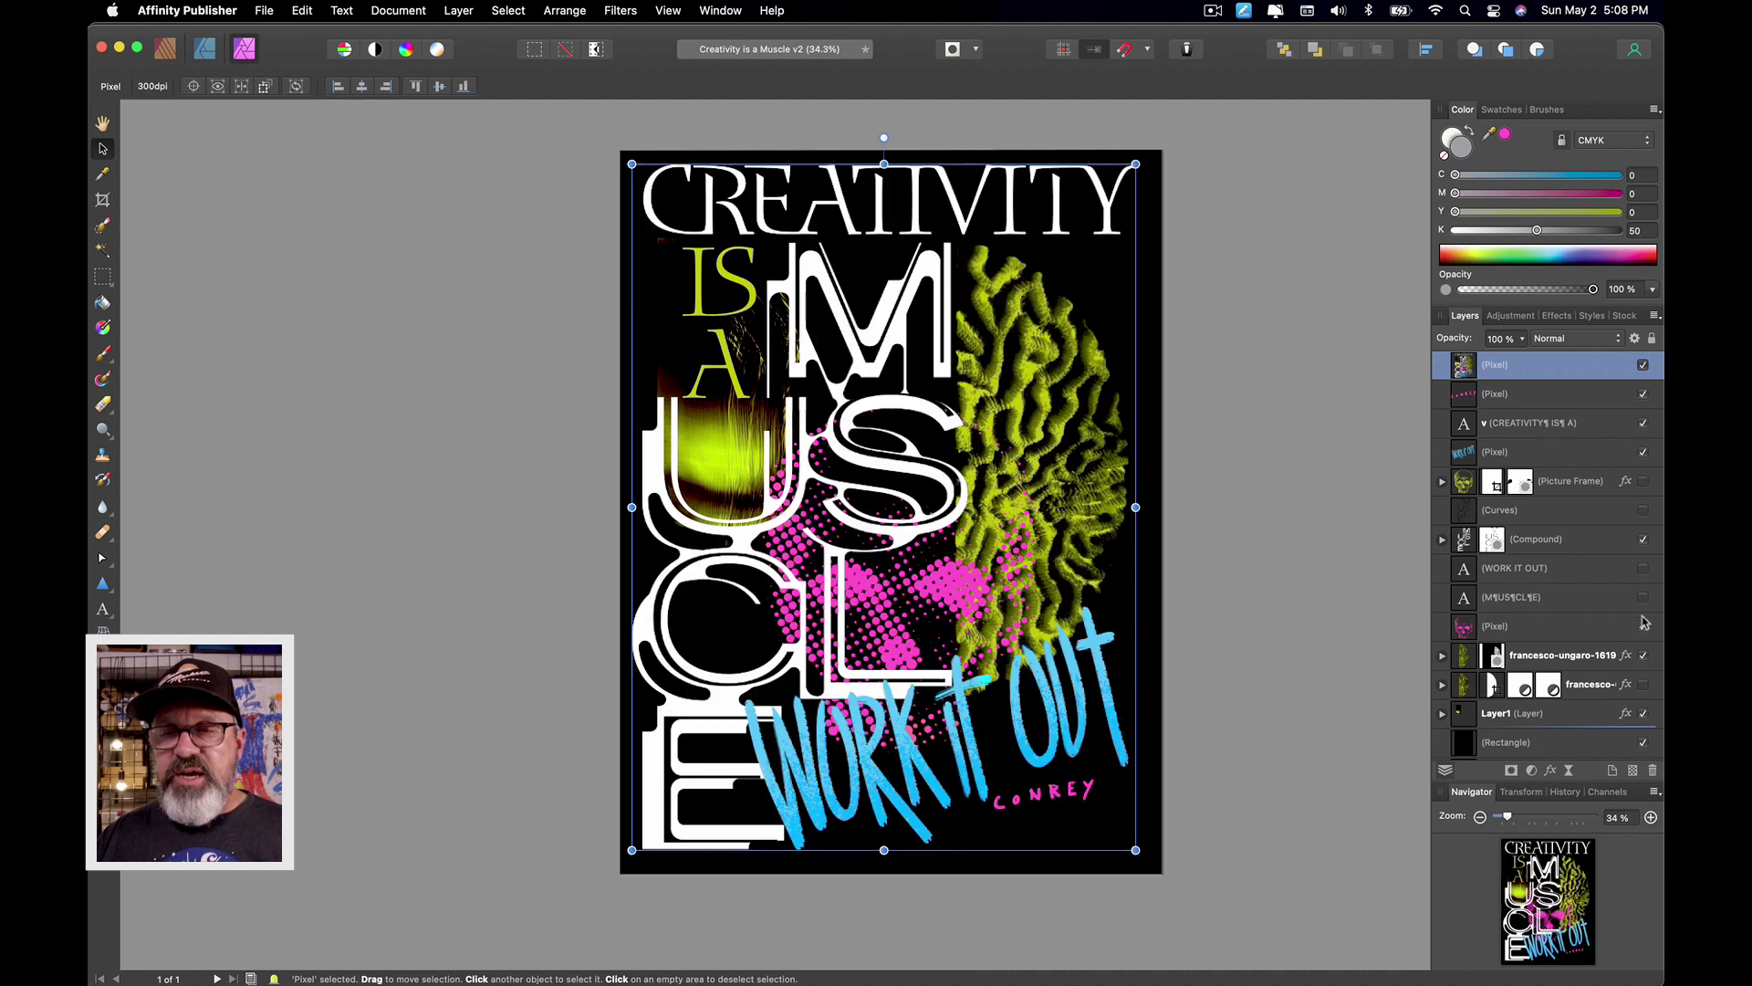
Step: Group all artwork layers from the signature down to Layer1, leaving out the merged pixel layer and black rectangle, and hide the group
left_click(1585, 393)
left_click(1558, 713, "shift")
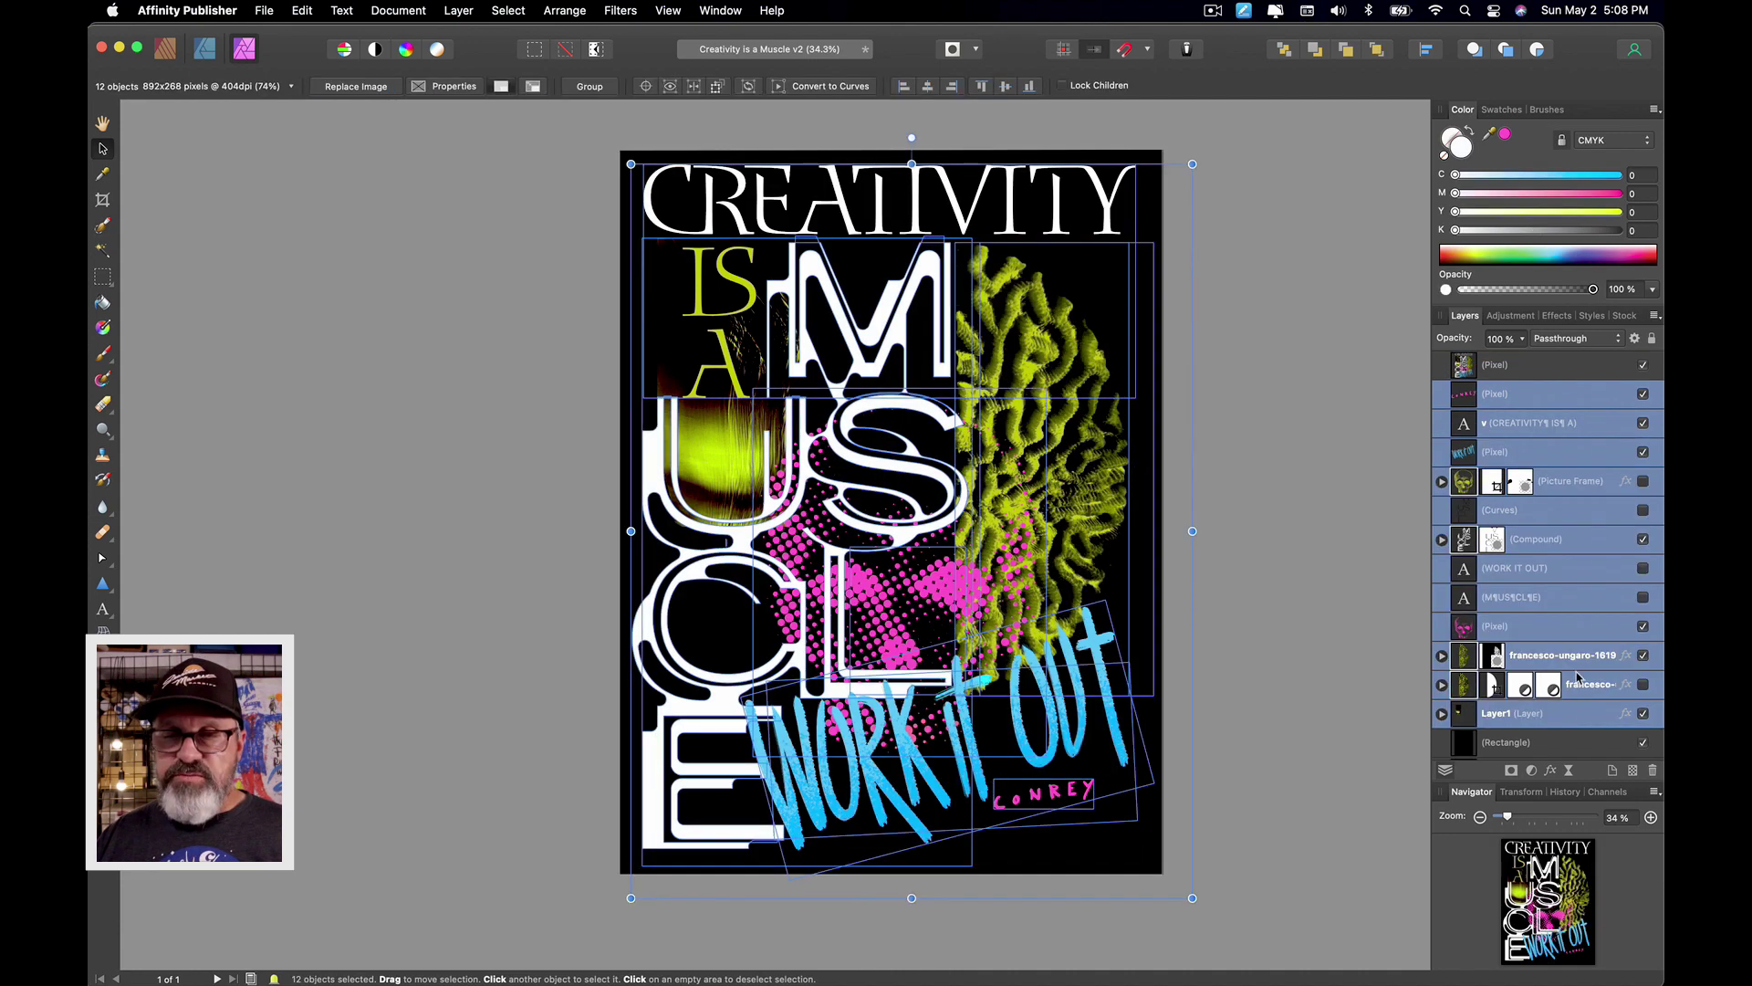
key("super+g")
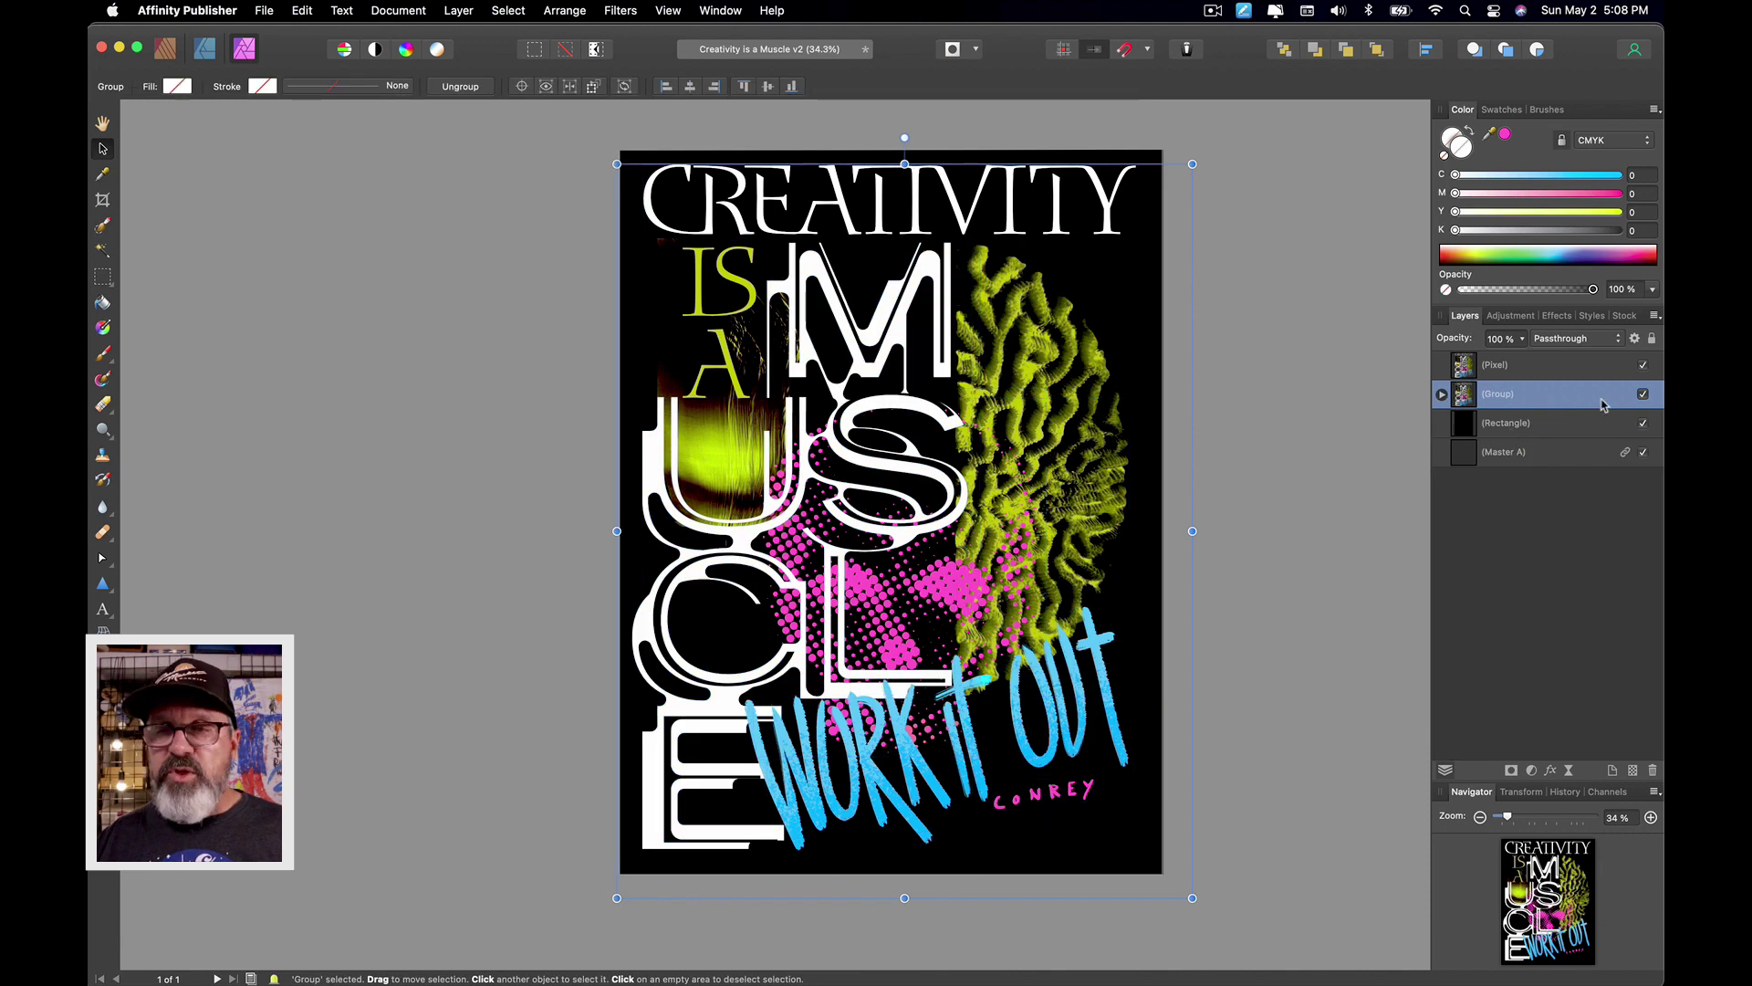
left_click(1644, 394)
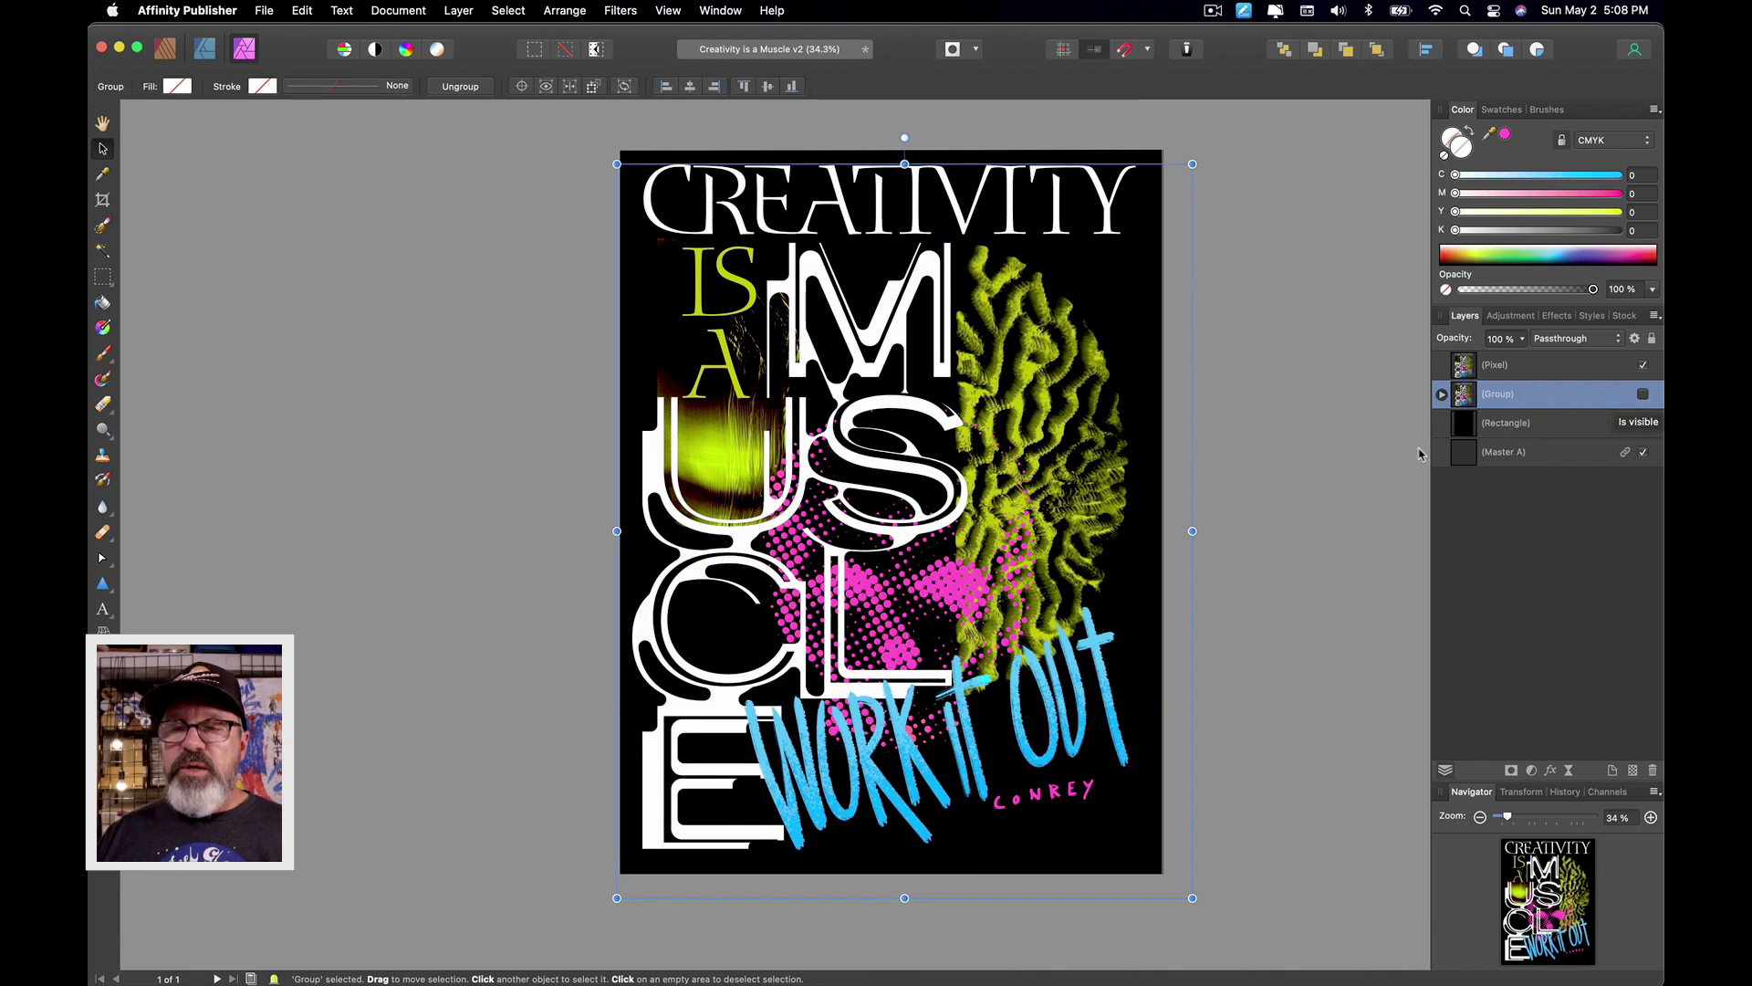
Step: Select the merged pixel layer and examine its coral and lettering up close
left_click(1369, 424)
left_click(1486, 370)
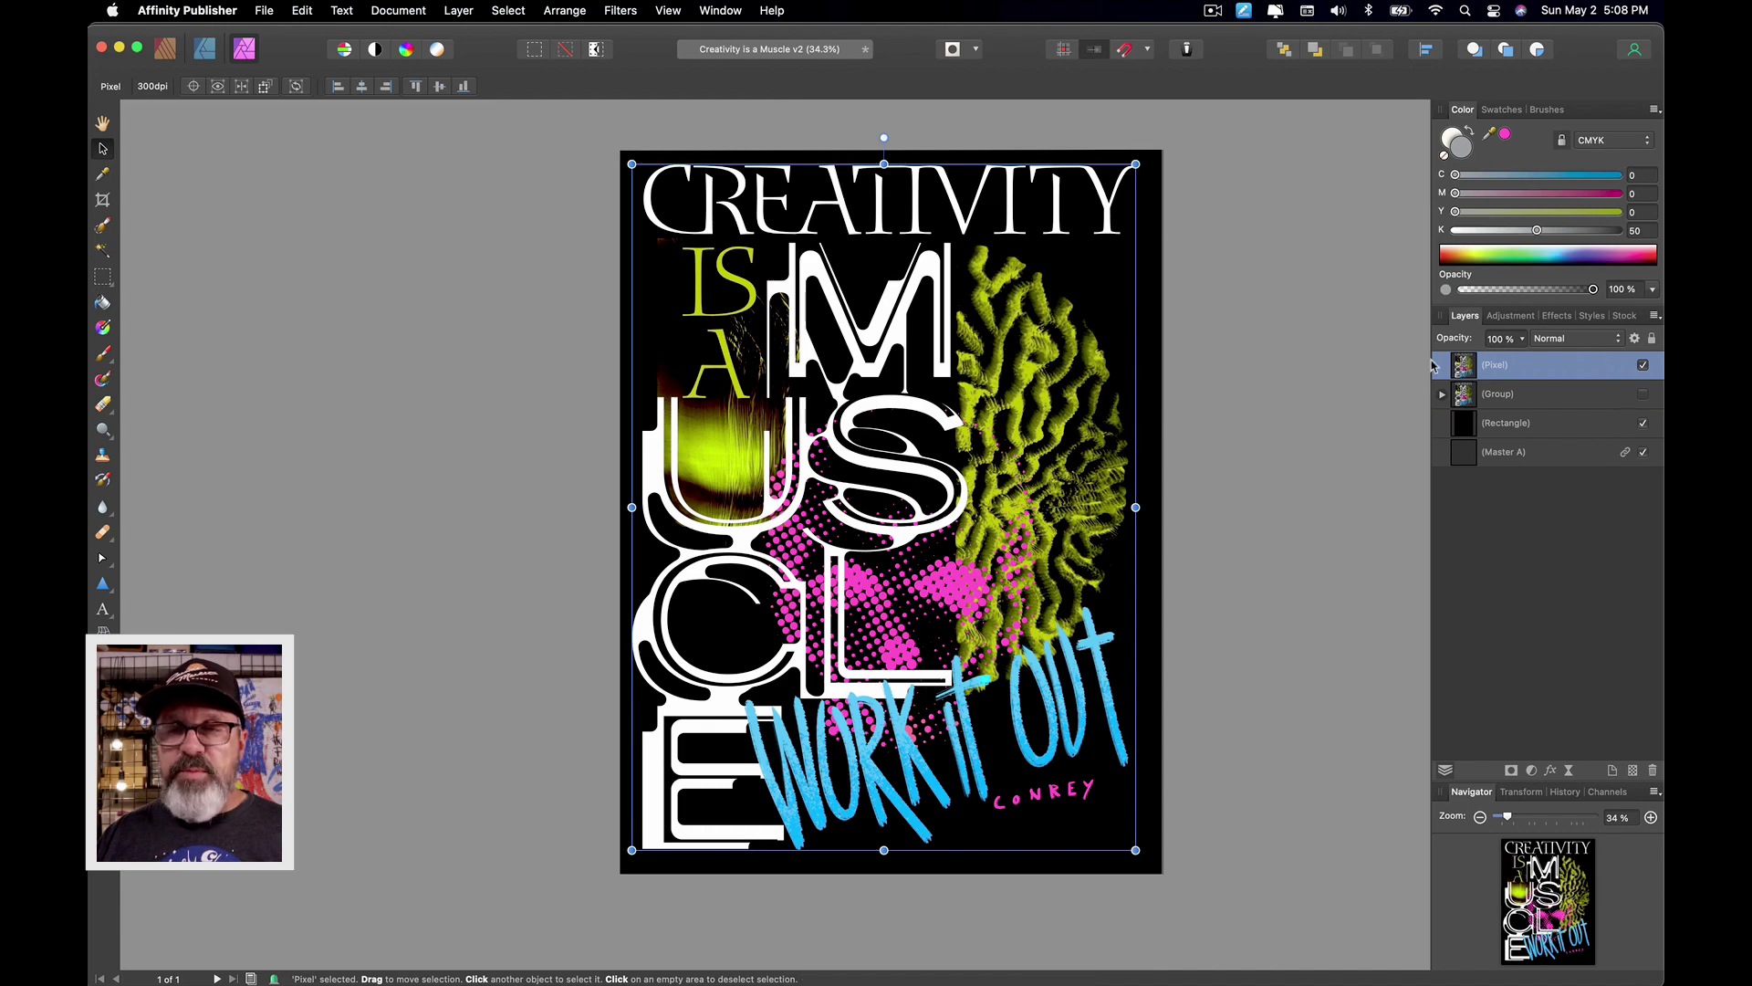
scroll(1123, 396, "up", 5)
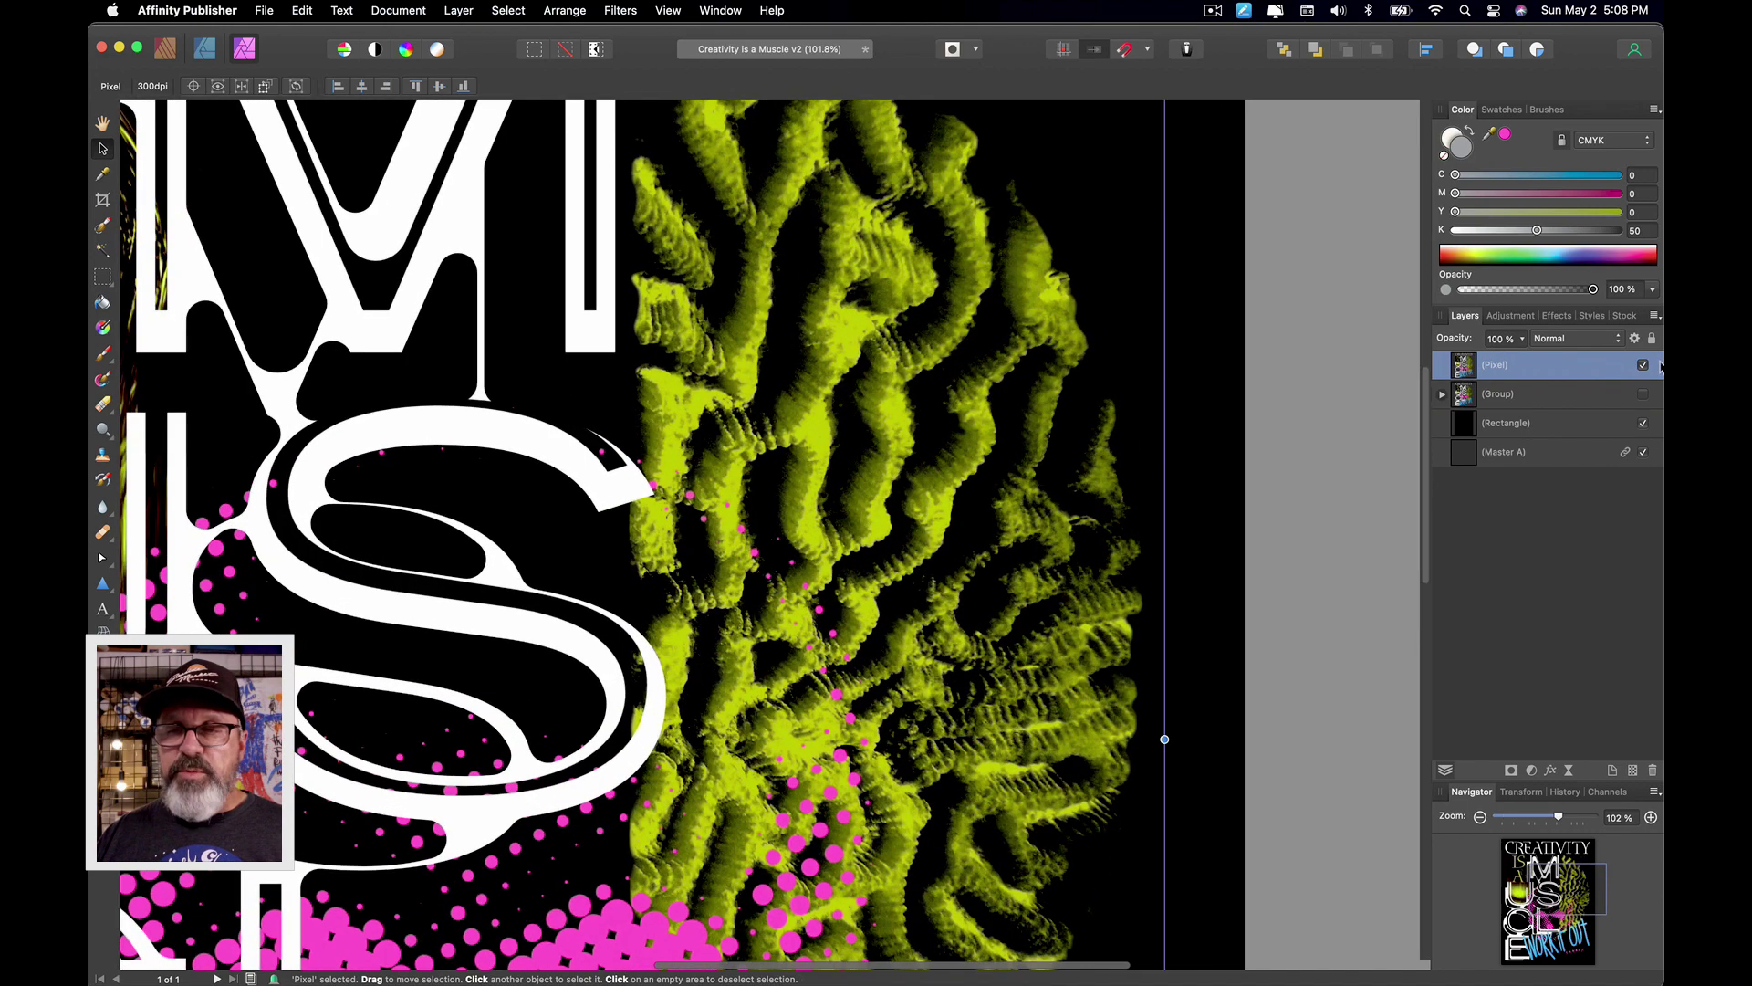
key("super+0")
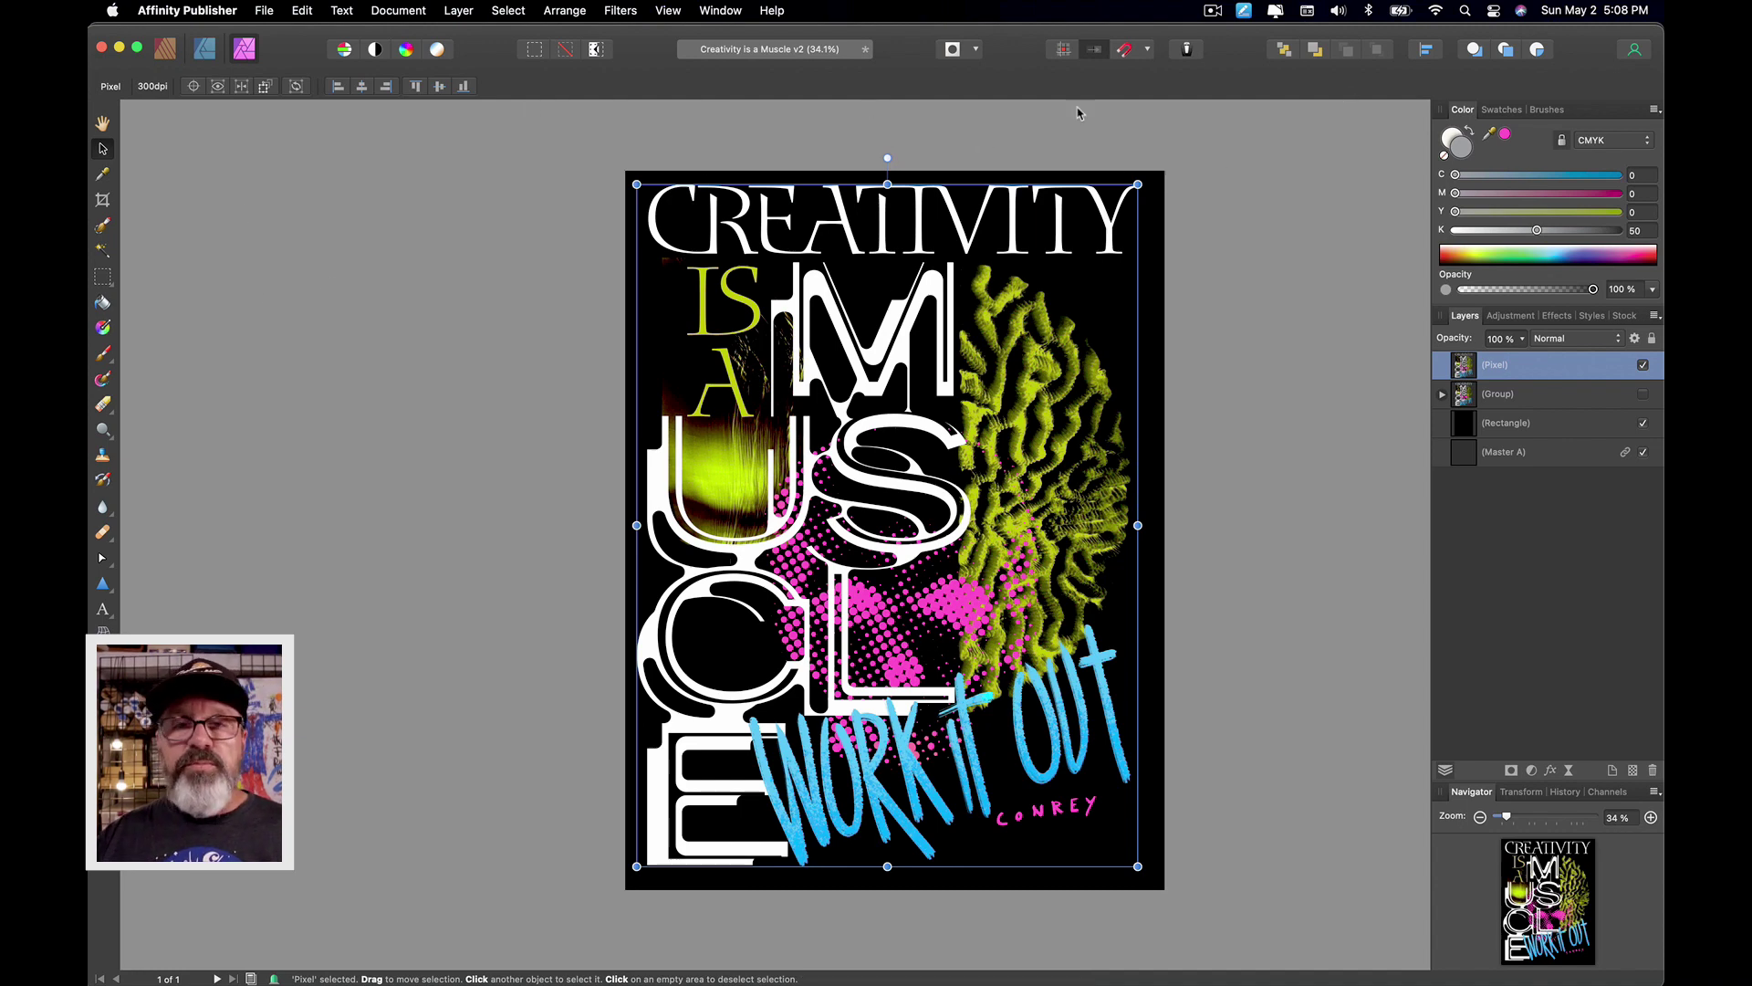
Step: Paint over all the artwork on the merged pixel layer in 50% K gray, using the Paint Brush with Protect Alpha enabled
left_click(326, 169)
key("b")
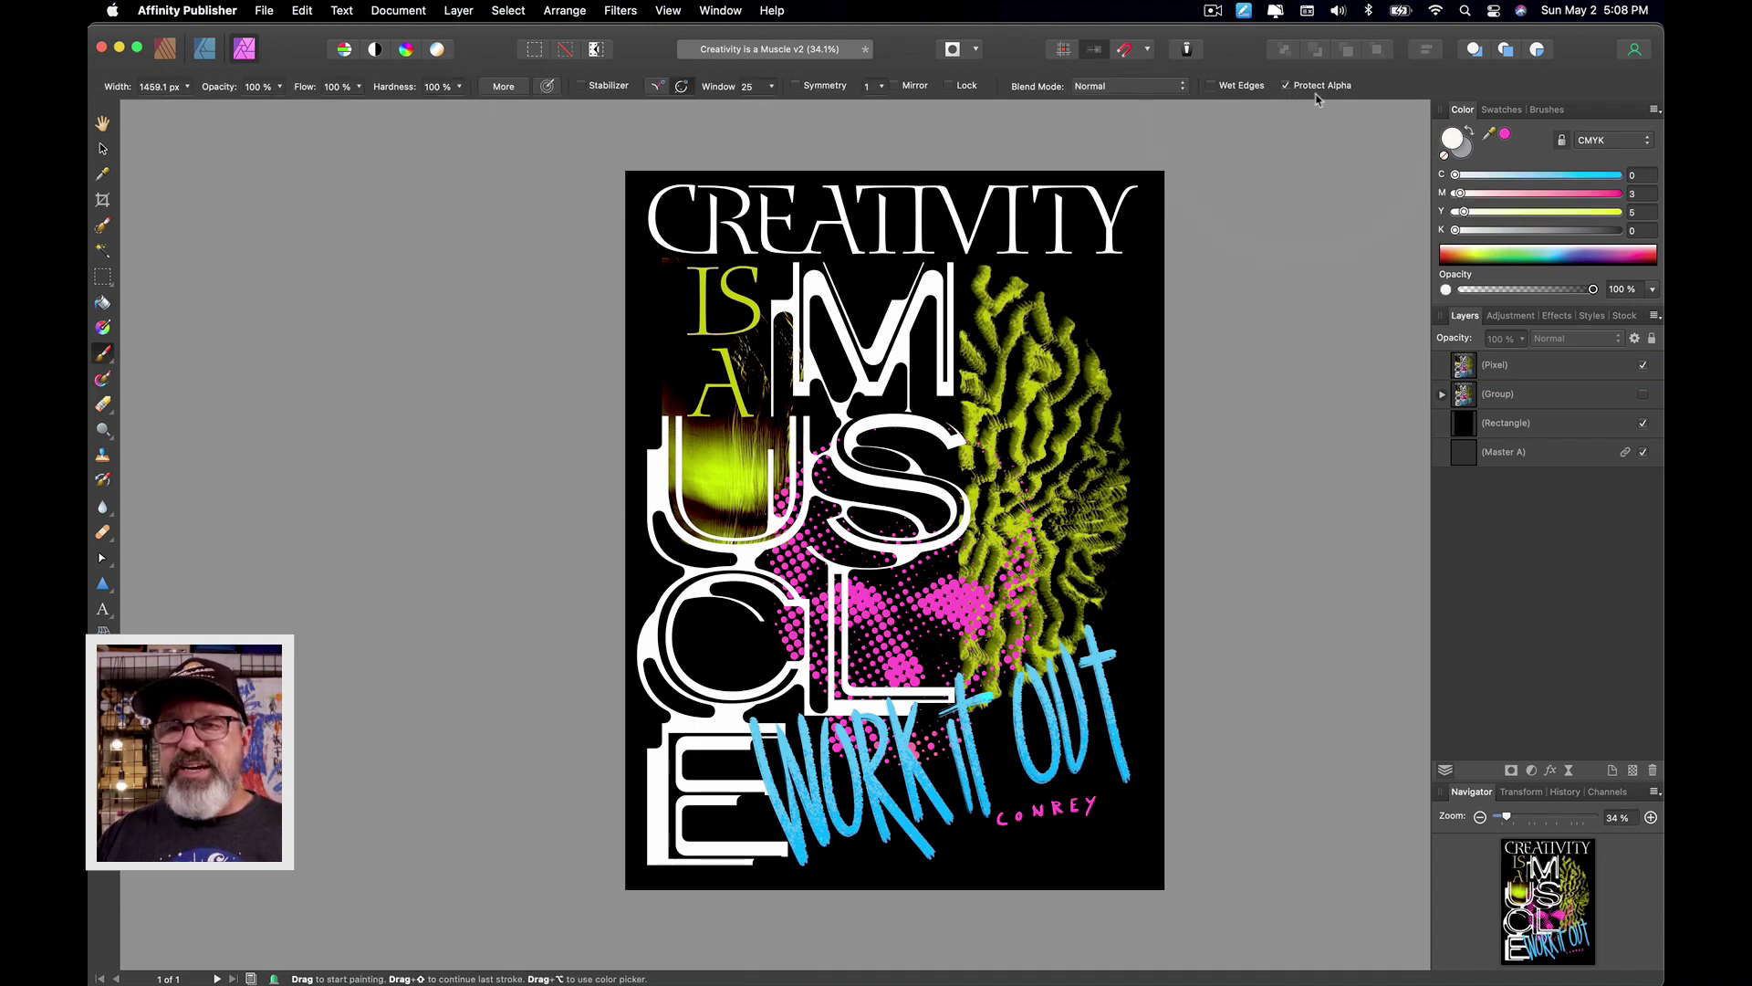
left_click(1467, 153)
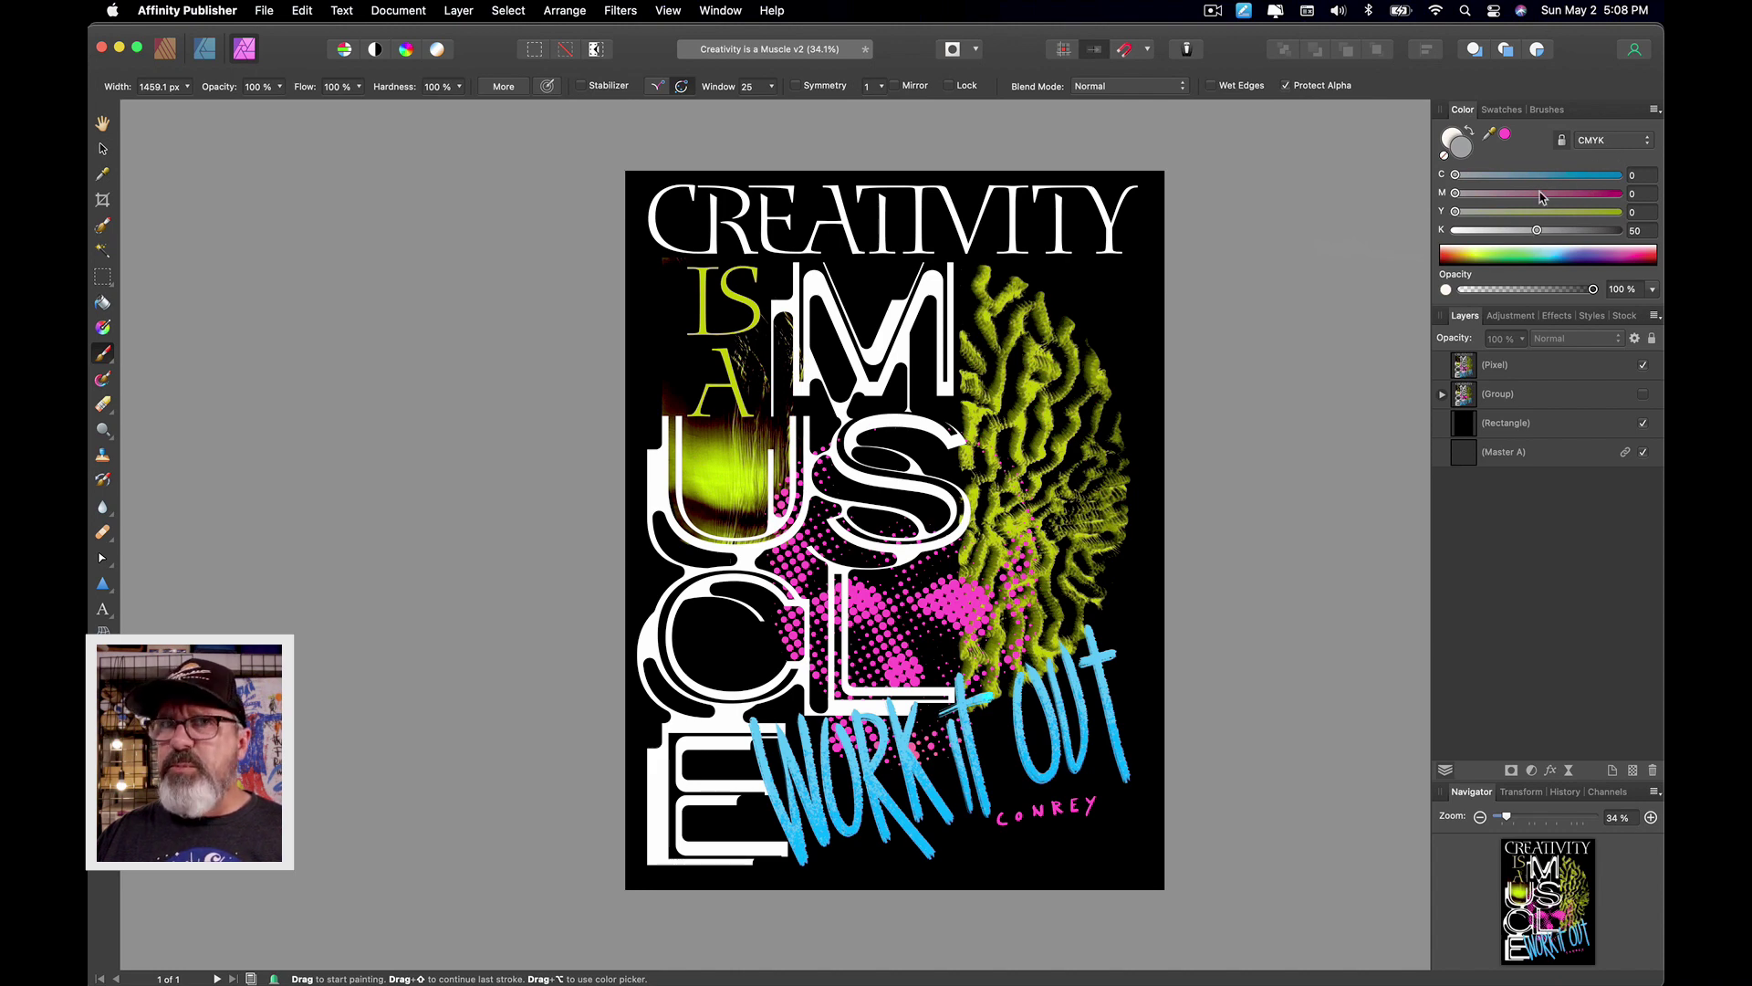
left_click(1615, 142)
left_click(1606, 143)
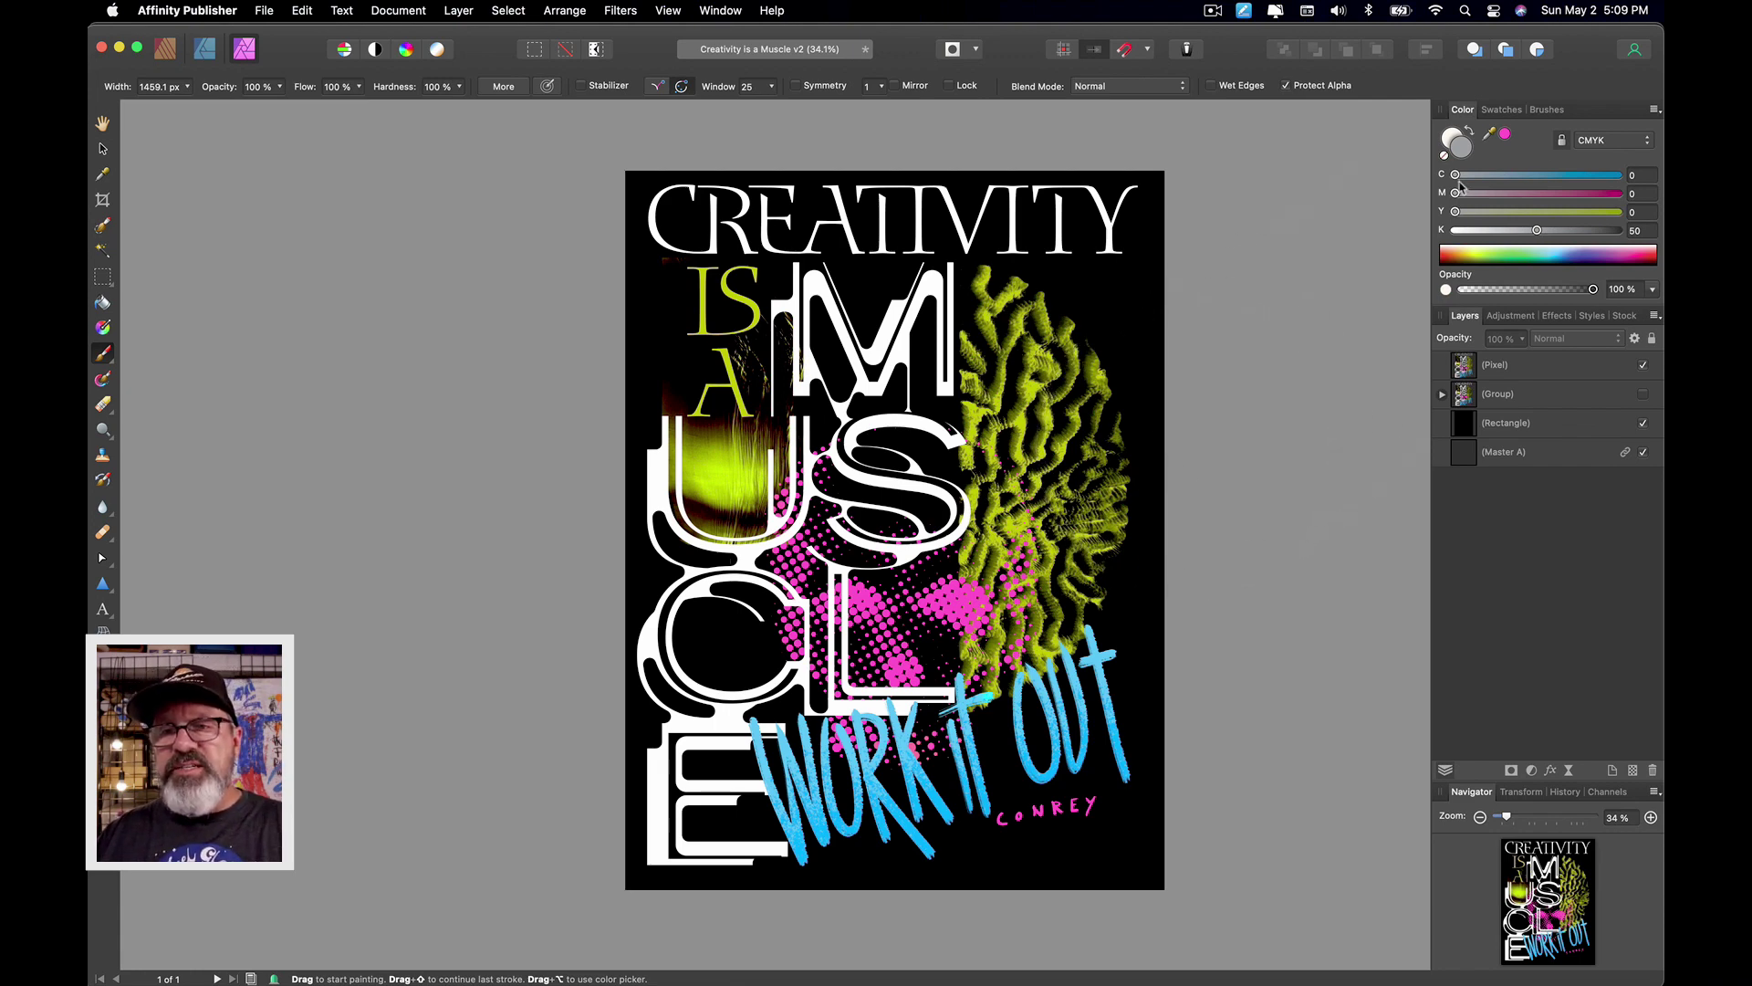
left_click(1545, 367)
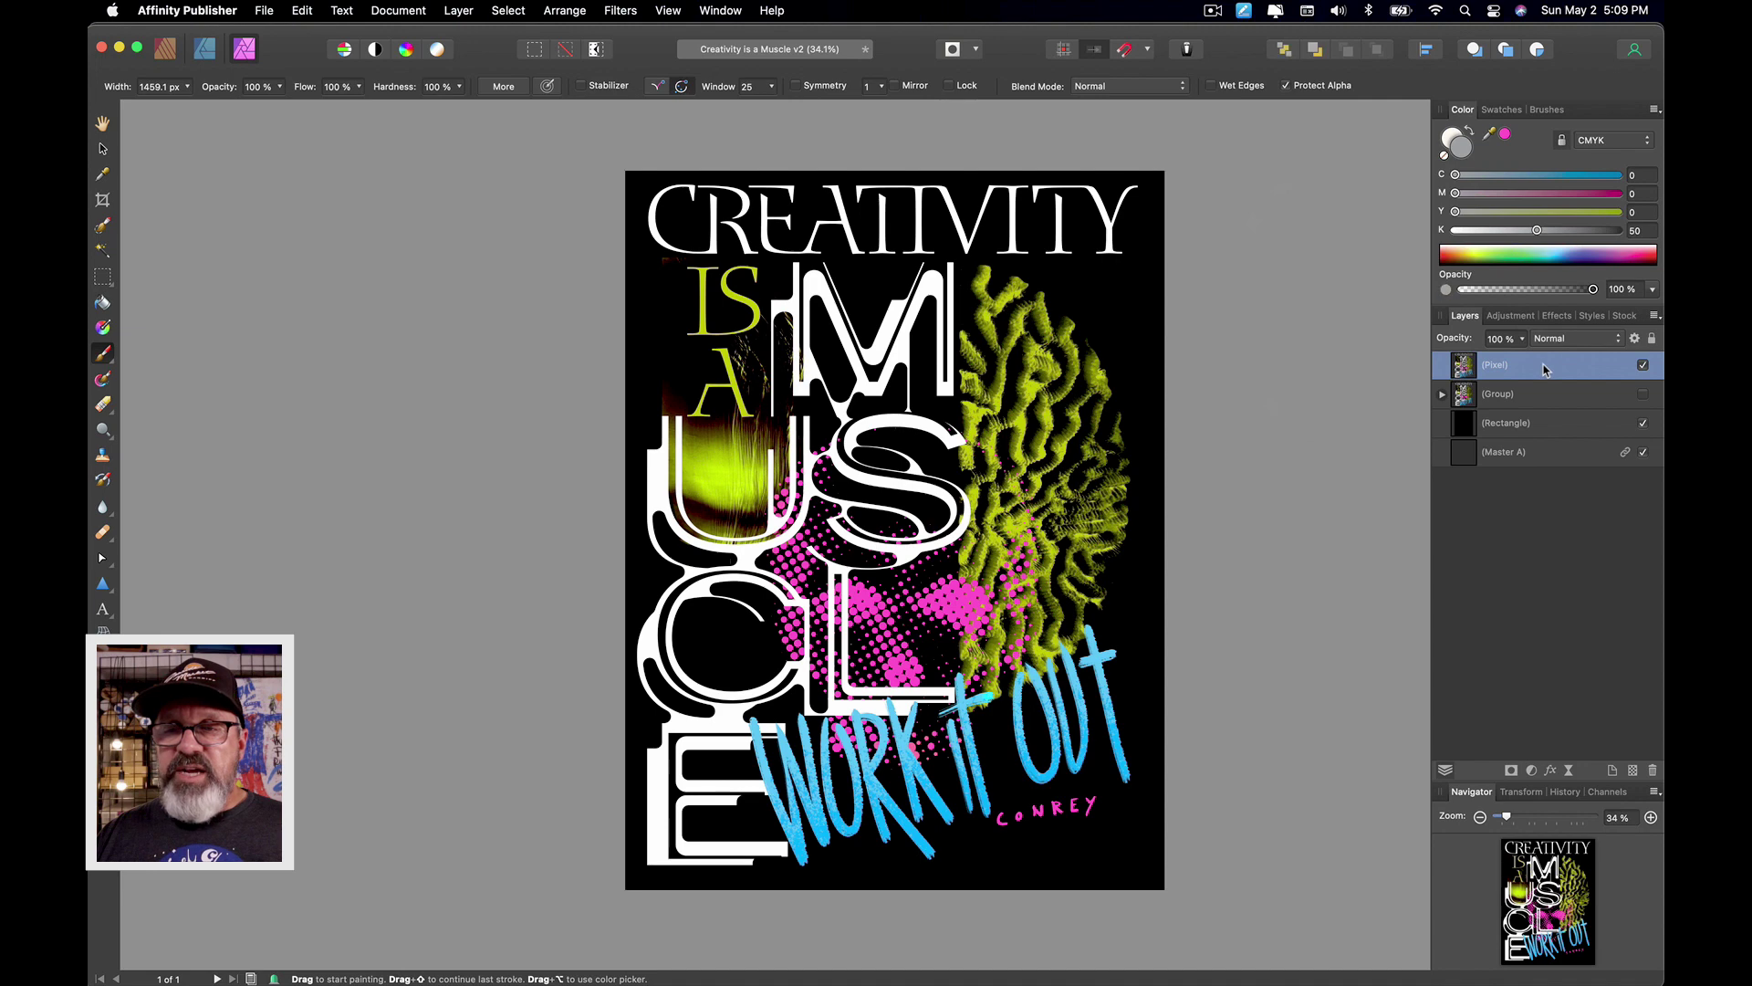
mouse_move(547, 202)
left_mouse_down()
mouse_move(802, 137)
mouse_move(1082, 260)
left_mouse_up()
mouse_move(1084, 445)
left_mouse_down()
mouse_move(578, 712)
mouse_move(1134, 912)
mouse_move(1251, 763)
mouse_move(864, 705)
mouse_move(743, 119)
mouse_move(720, 164)
mouse_move(1172, 548)
left_mouse_up()
key("v")
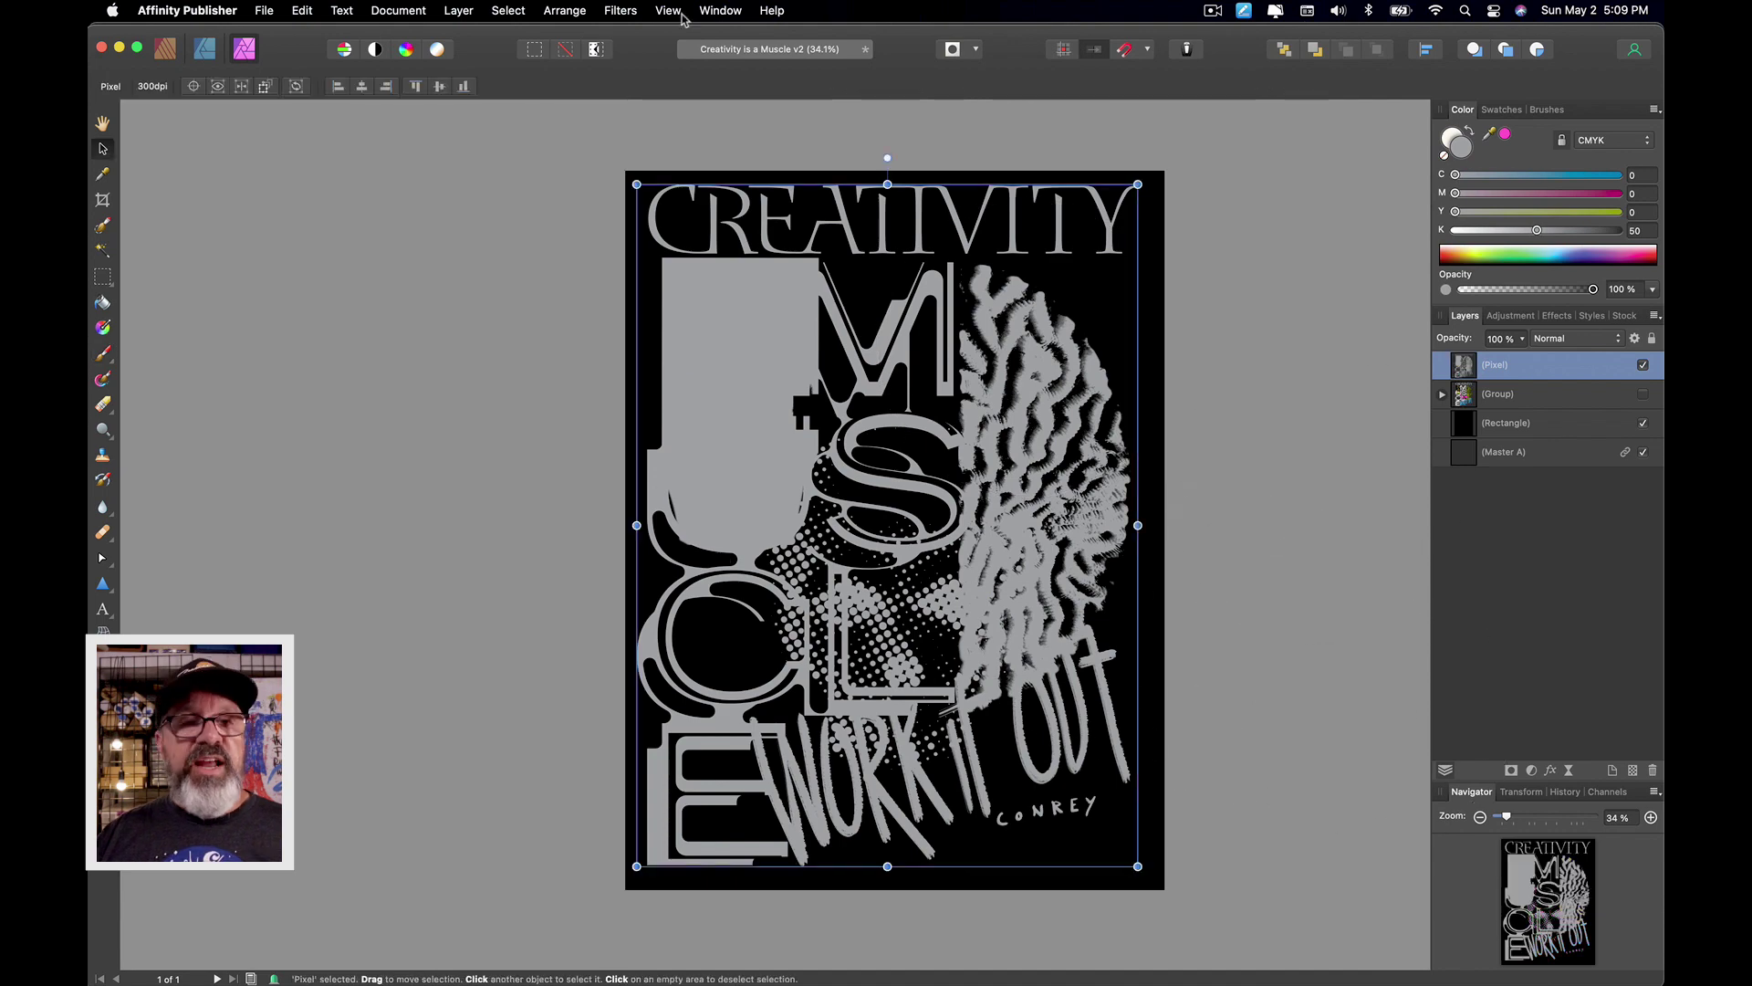
Step: Apply the Add Noise filter to the gray pixel layer with 60% intensity, Gaussian and Monochromatic
left_click(620, 10)
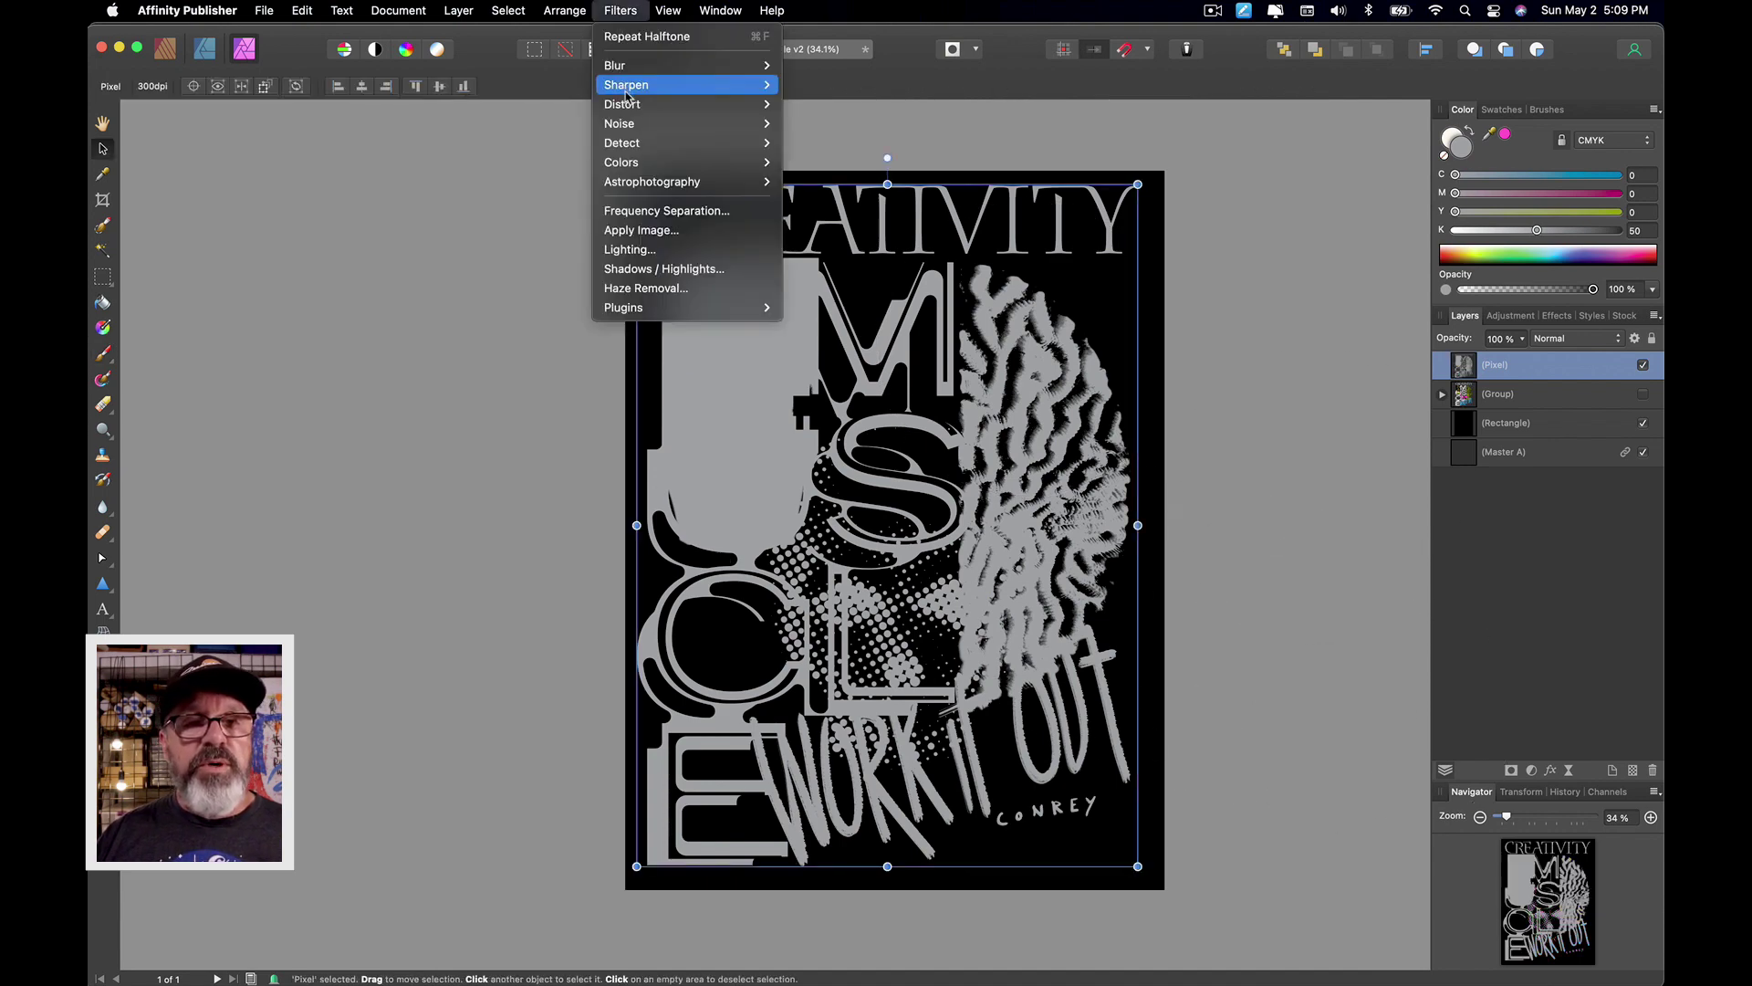
mouse_move(638, 125)
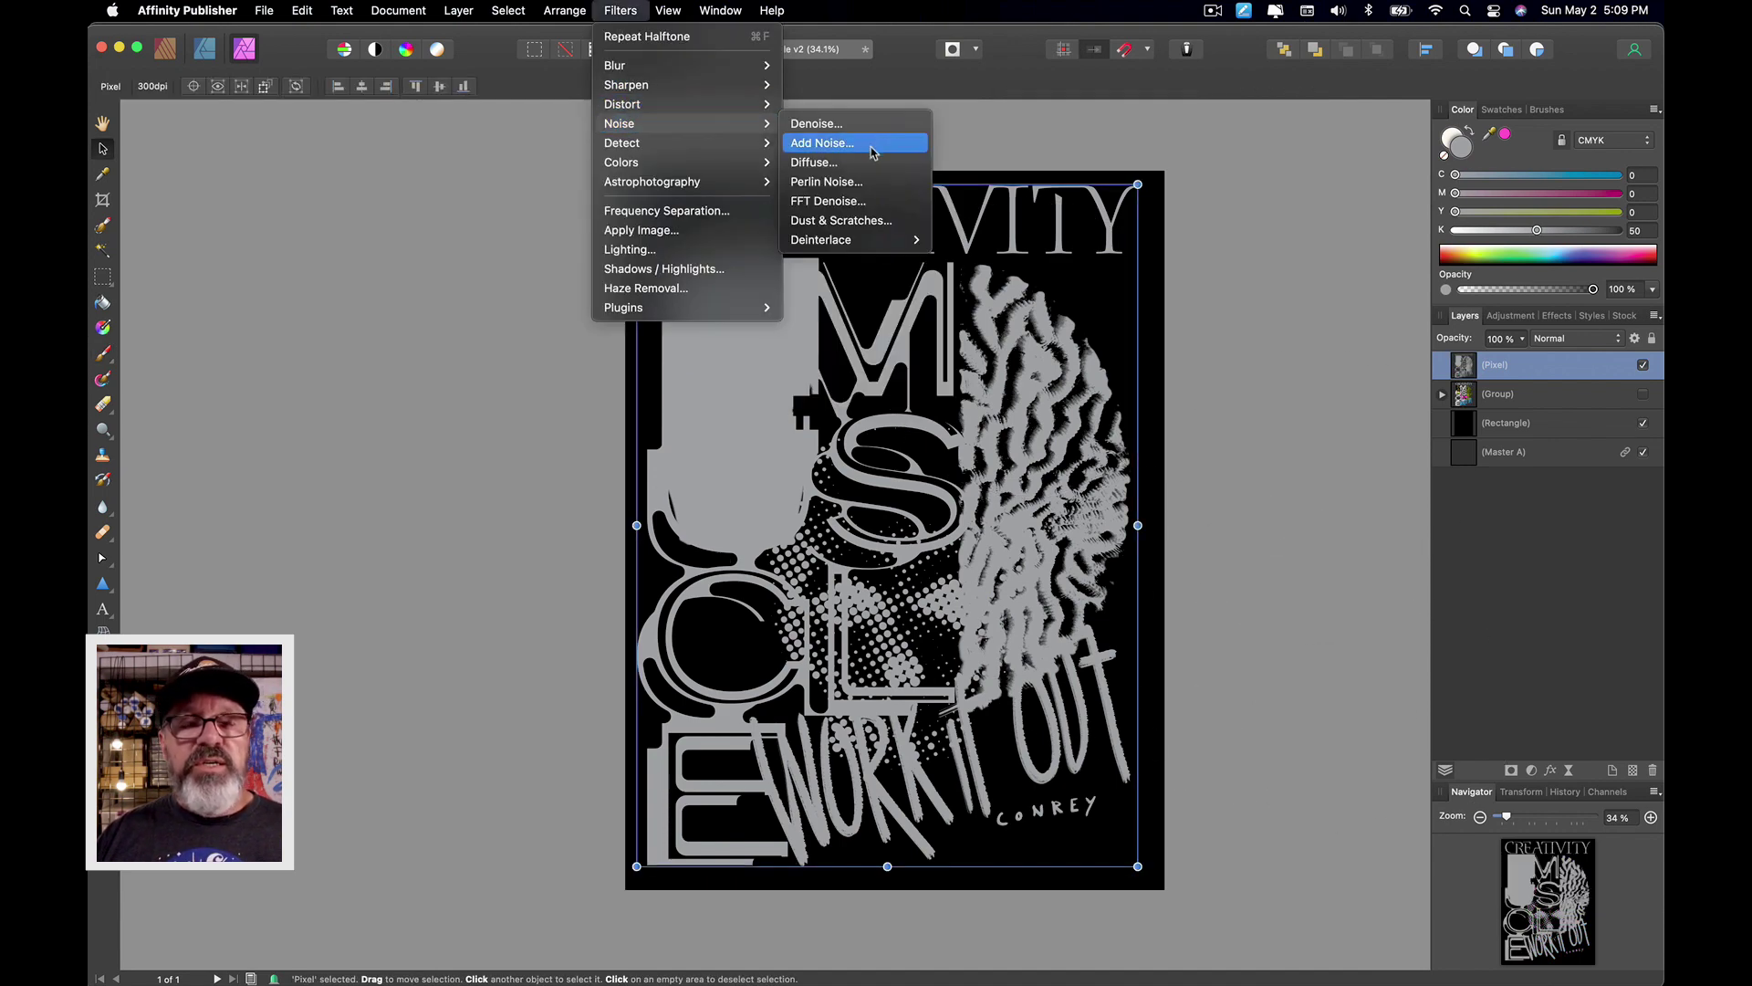
left_click(862, 143)
scroll(807, 286, "up", 10)
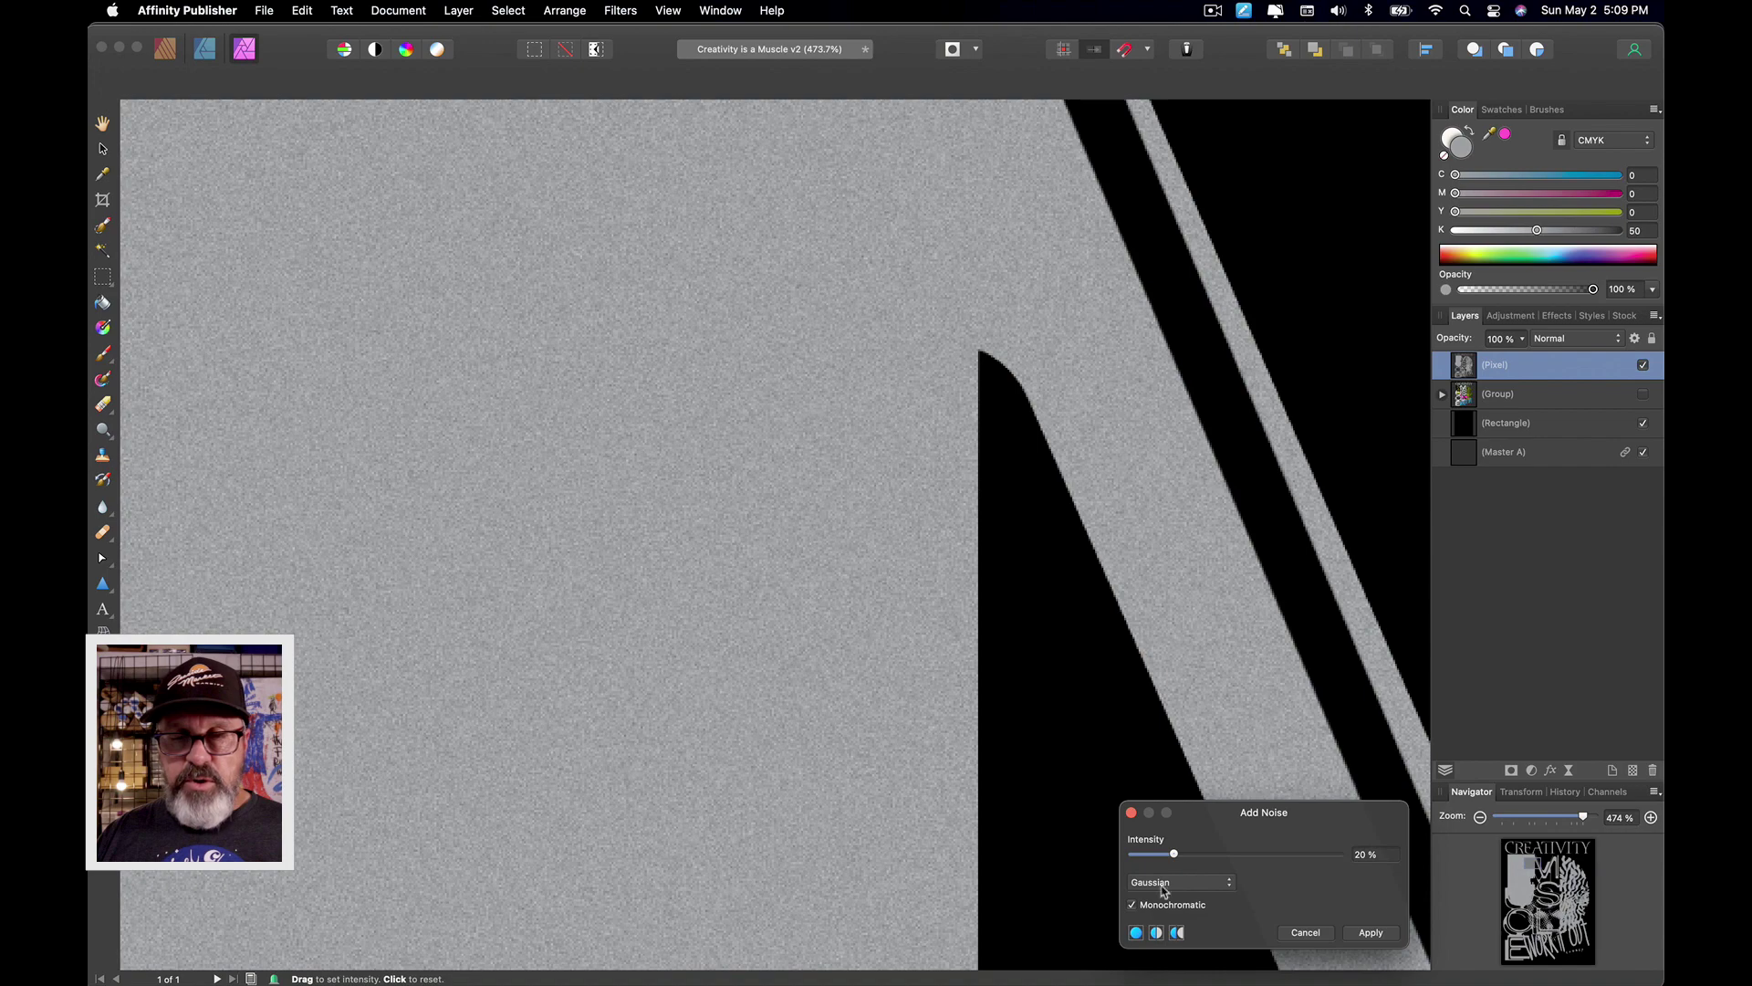
left_click_drag(1174, 858, 1256, 861)
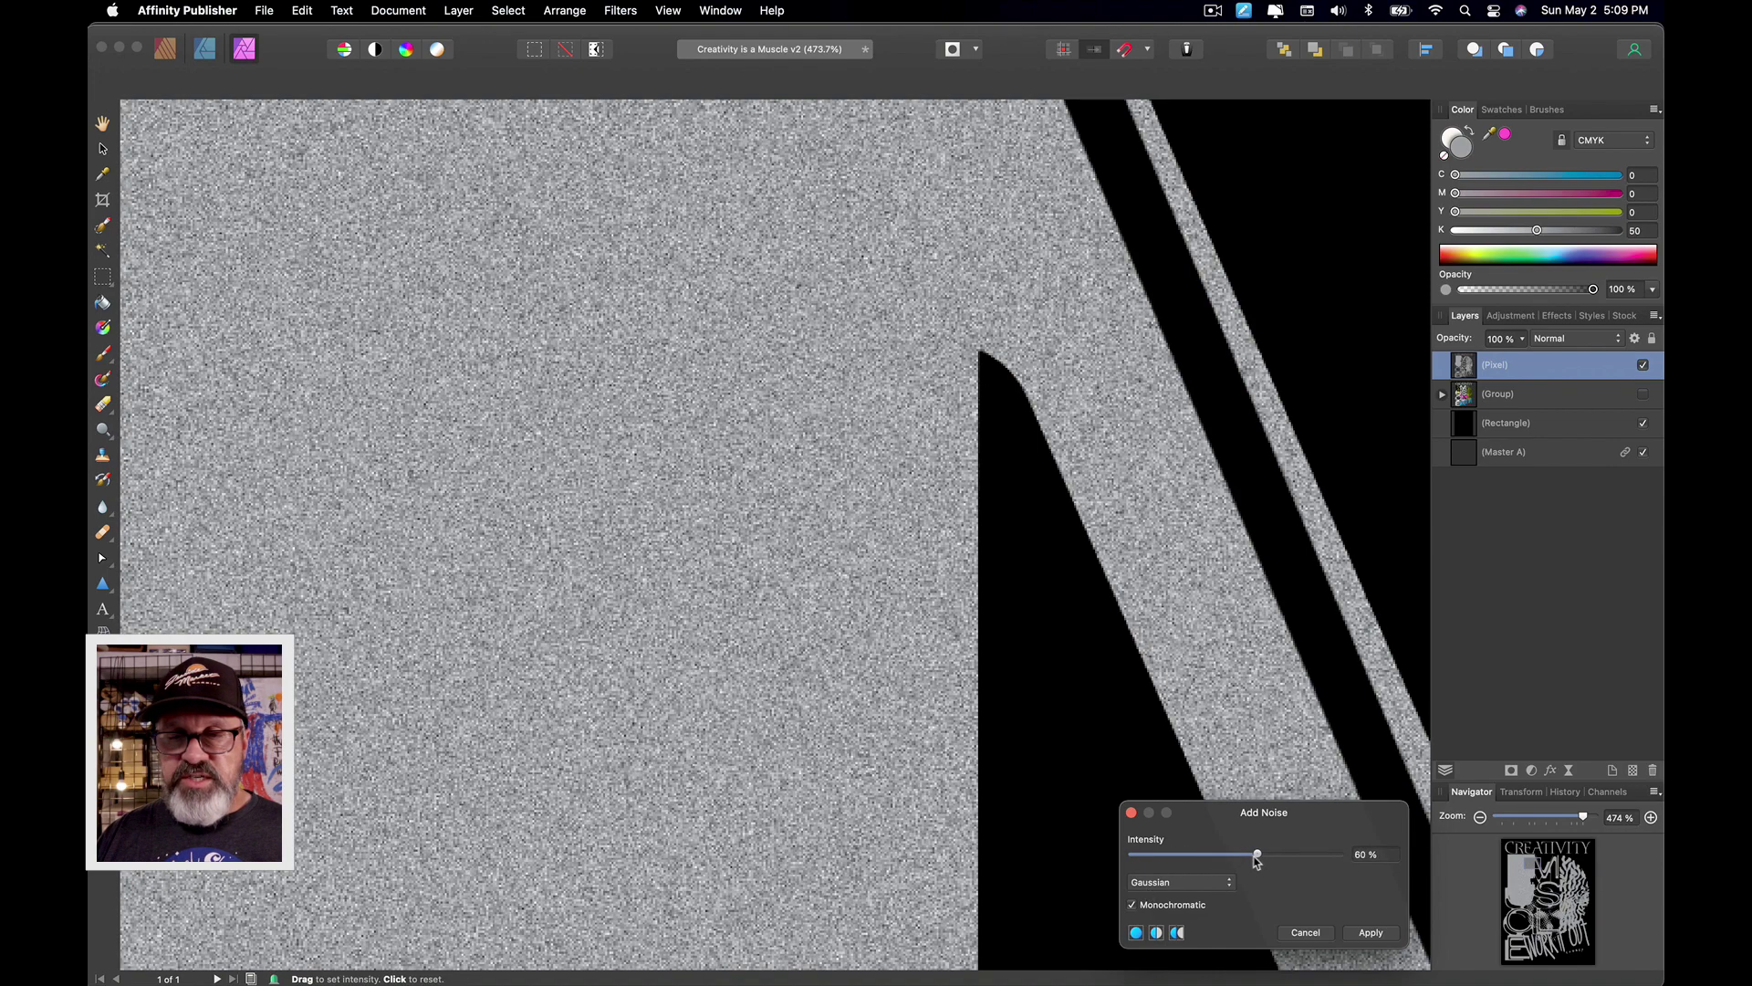
left_click(1371, 932)
scroll(1359, 424, "down", 10)
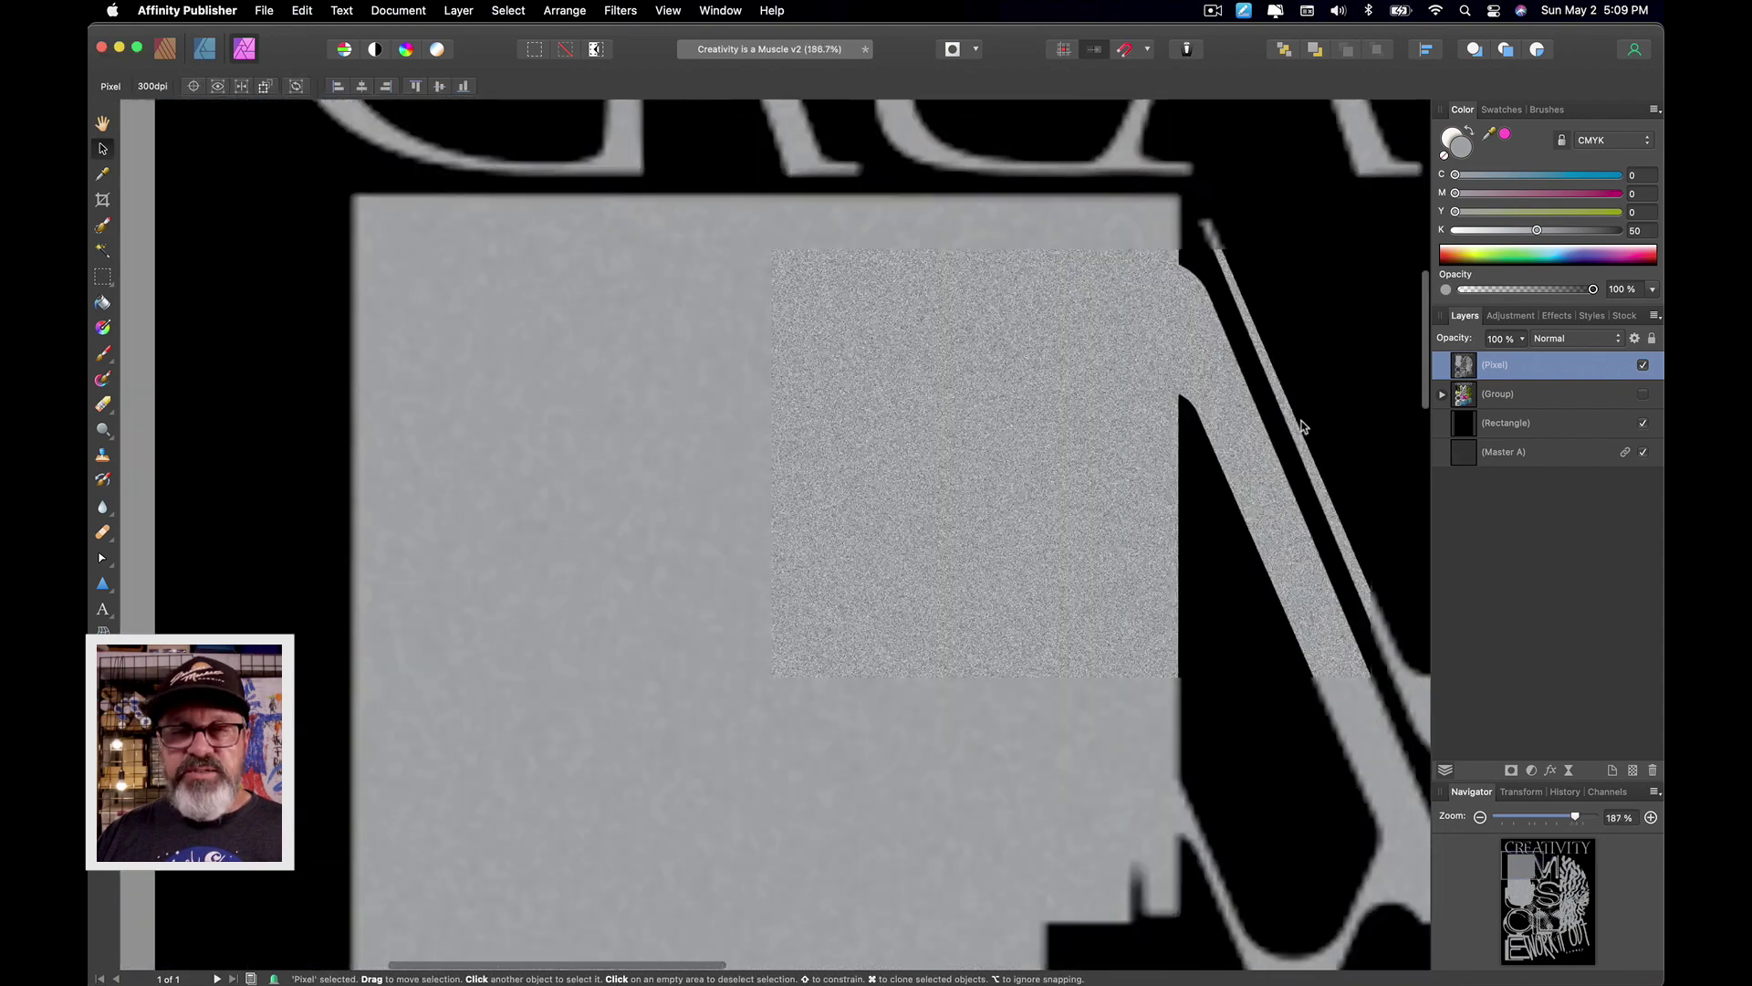
Step: Show the artwork group again and set the noise pixel layer's blend mode to Overlay
left_click(1642, 394)
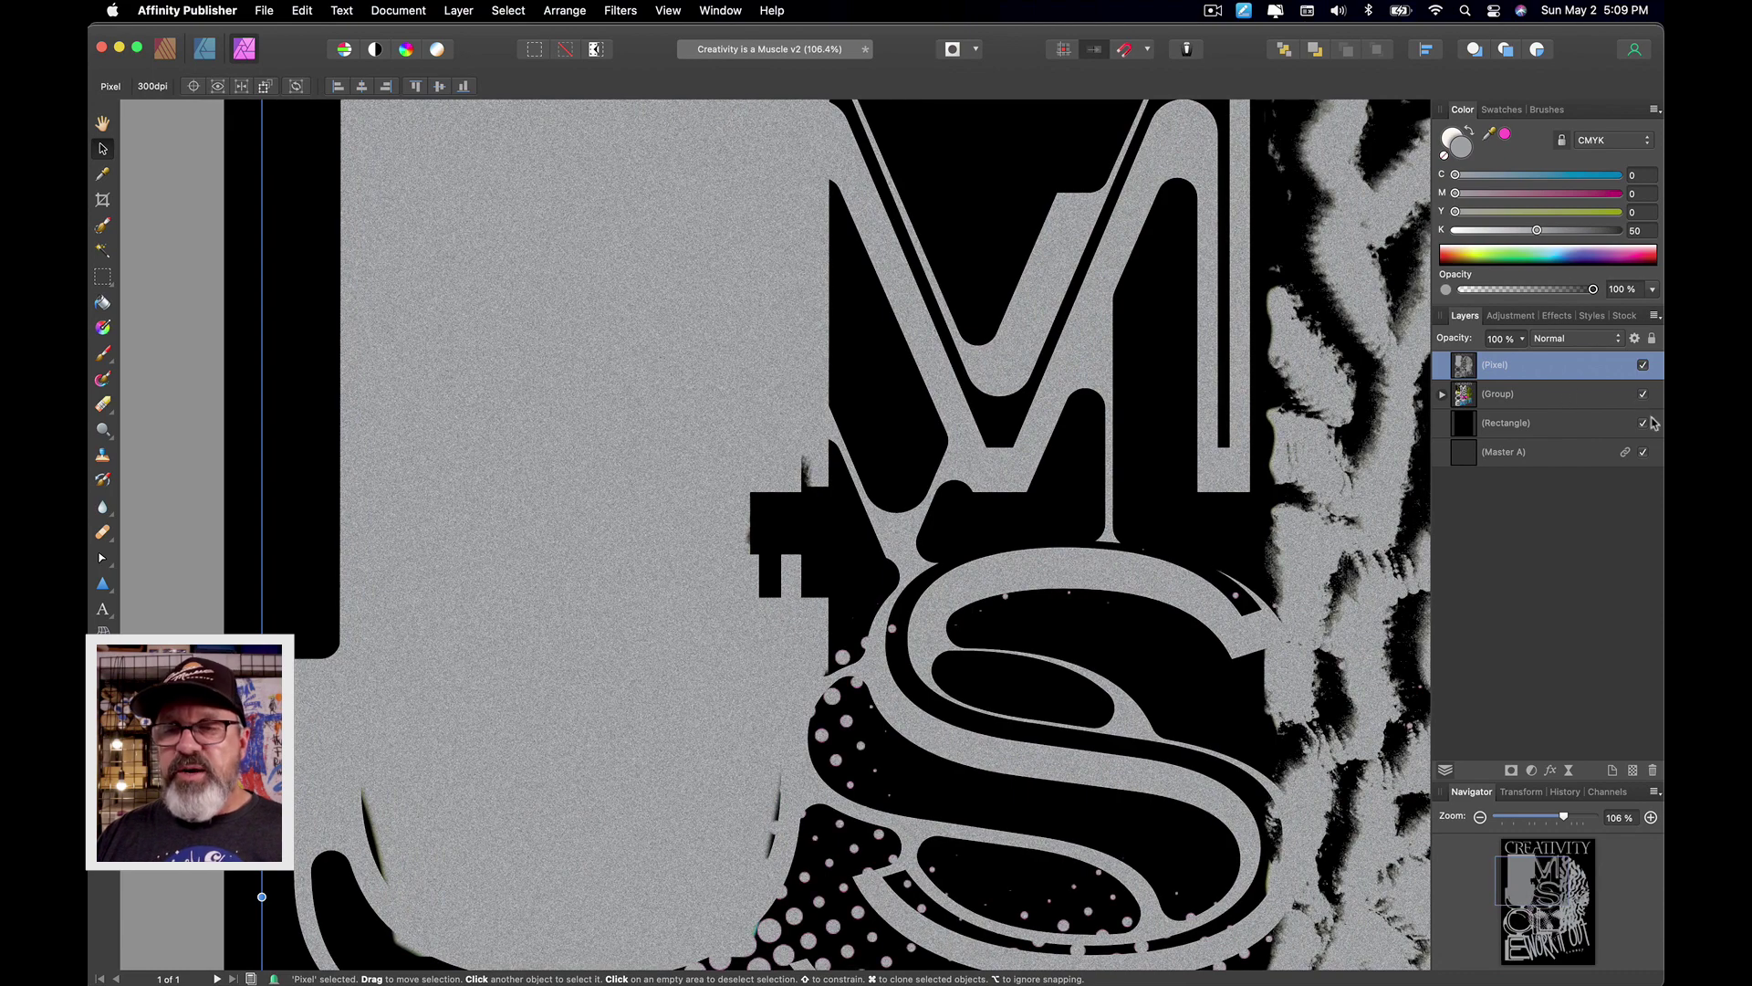
left_click(1579, 393)
left_click(1568, 366)
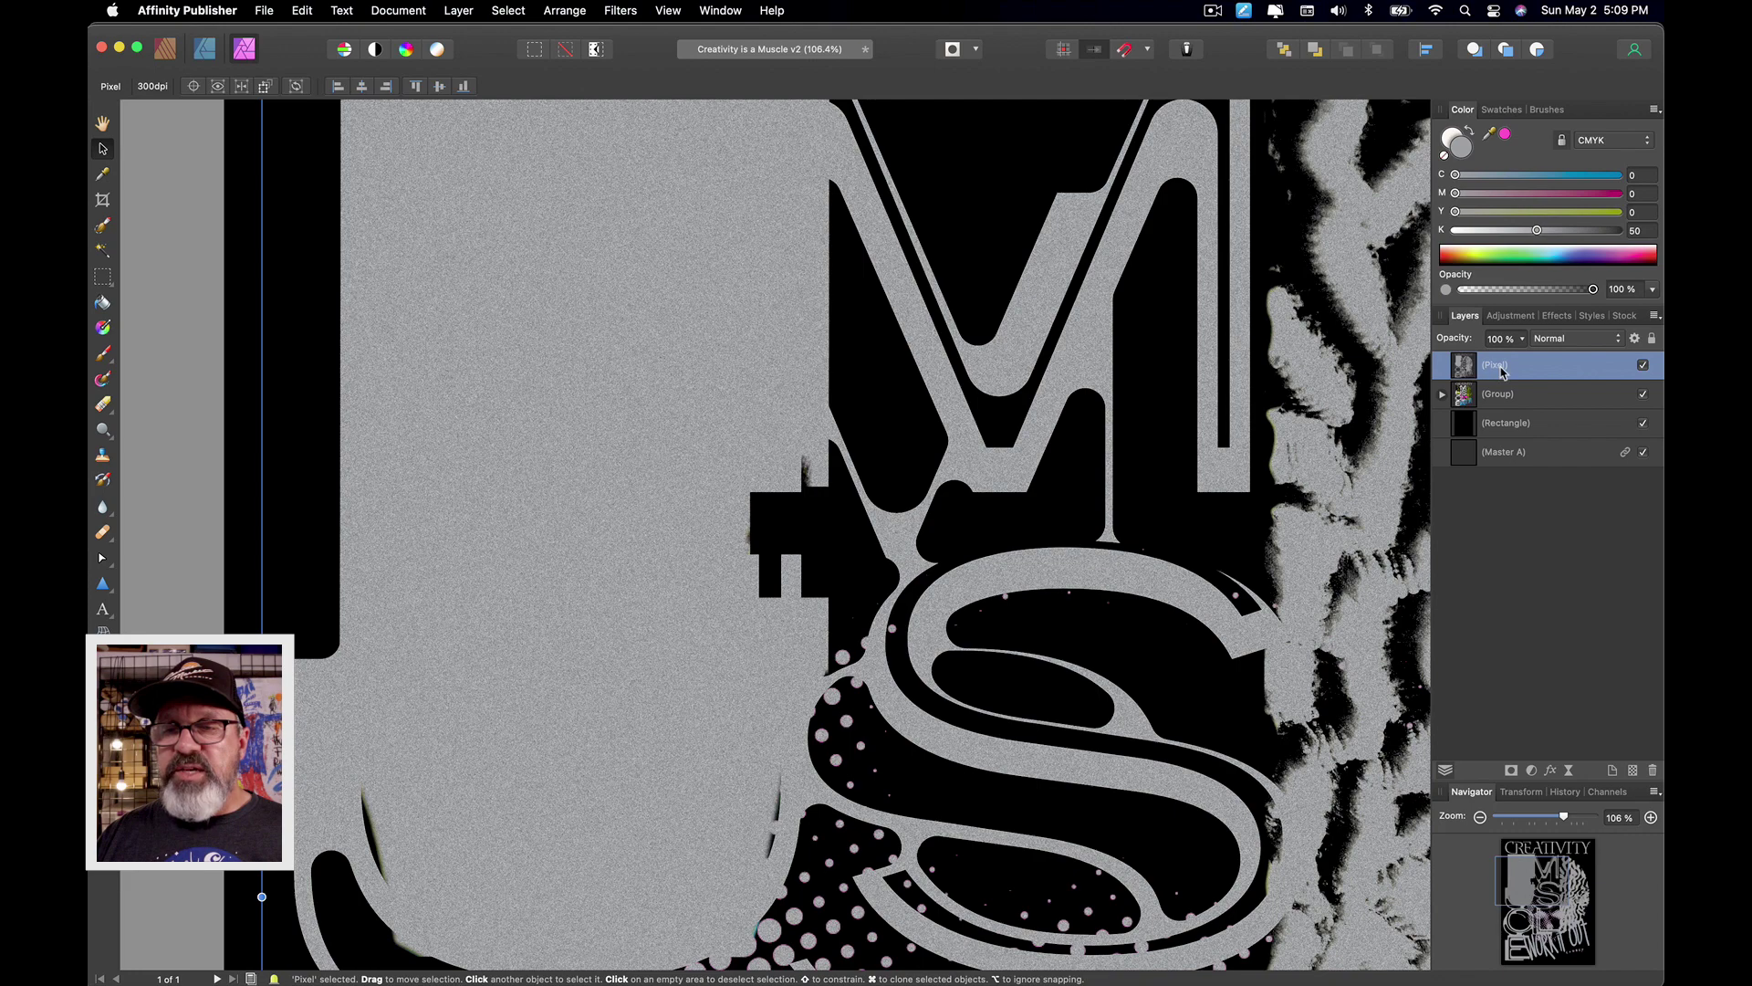
left_click(1568, 341)
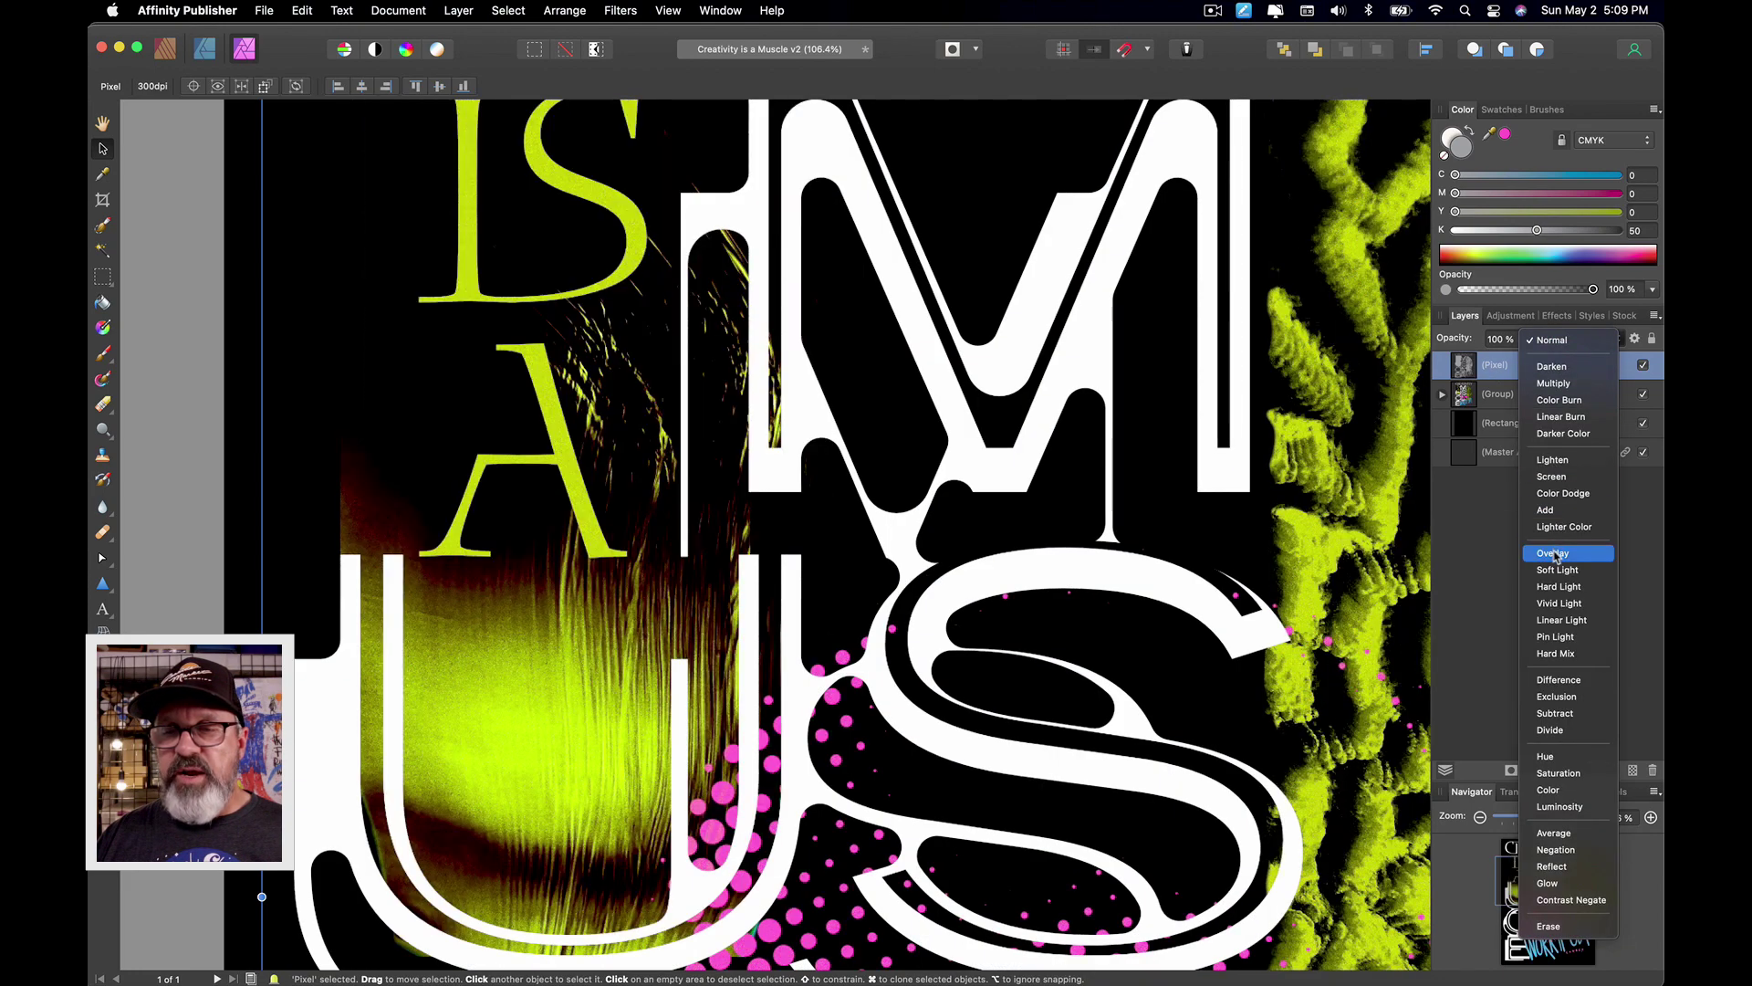
left_click(1463, 490)
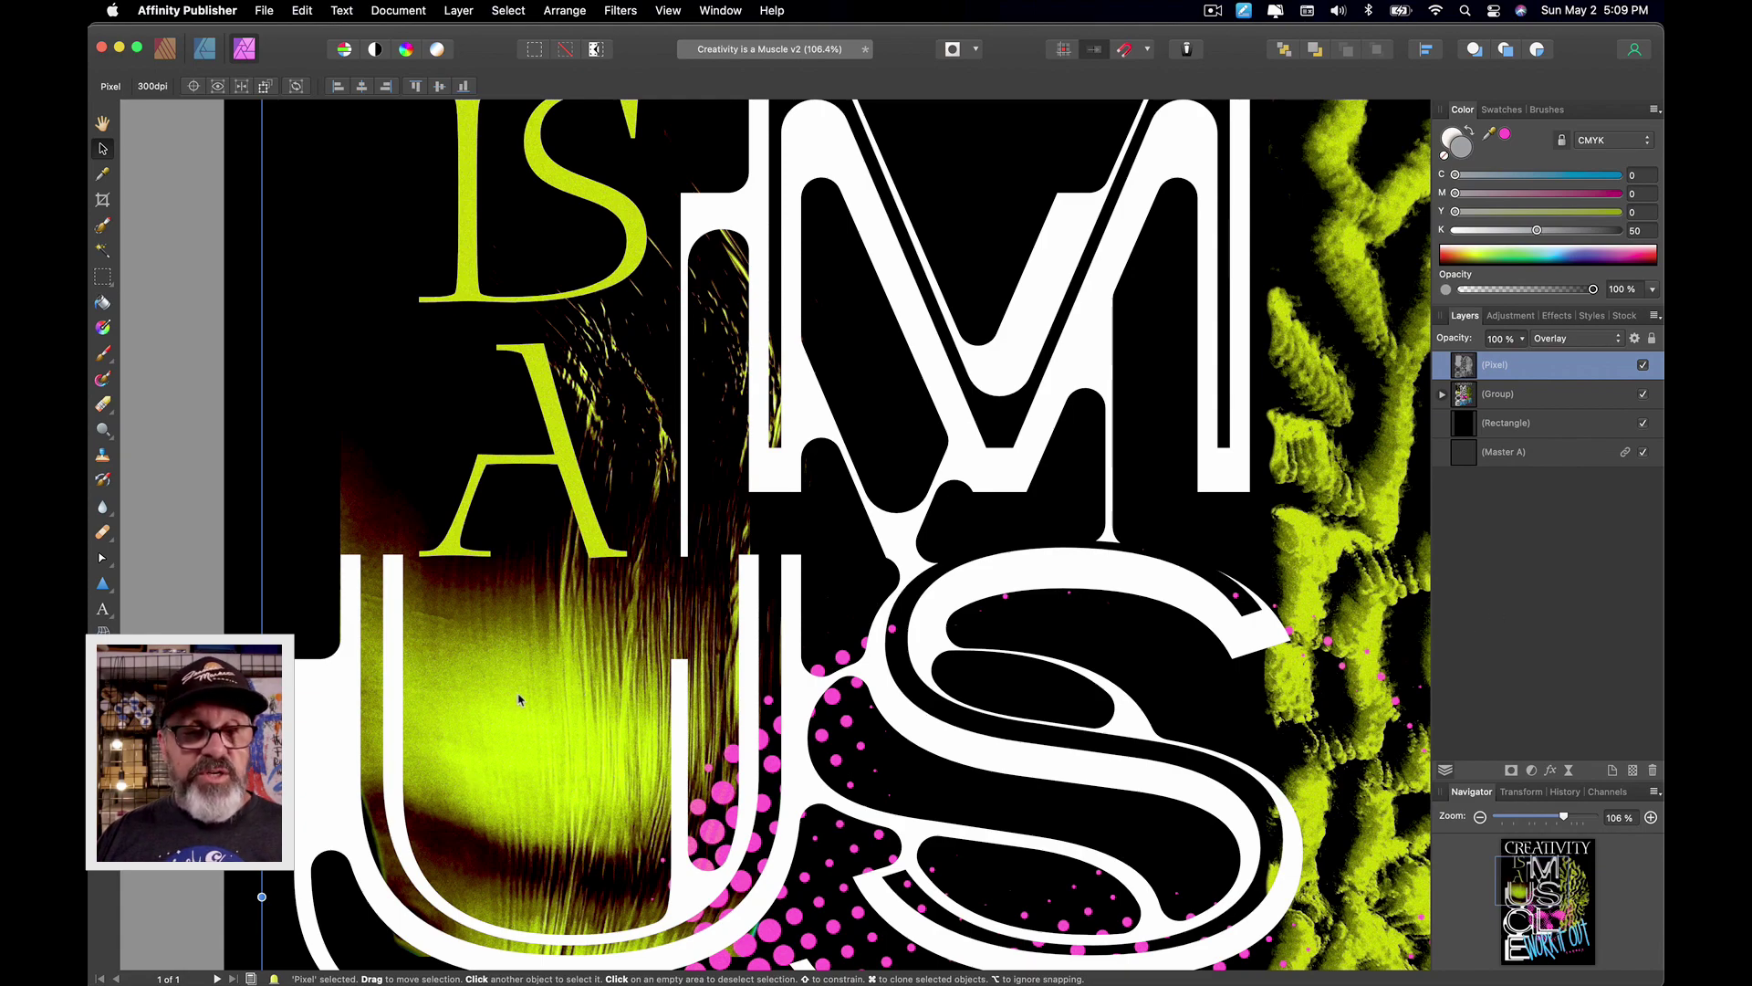
Step: Toggle the noise layer's visibility to compare the grain up close on the glowing U image, coral and halftone dots
scroll(517, 699, "up", 10)
scroll(520, 699, "down", 2)
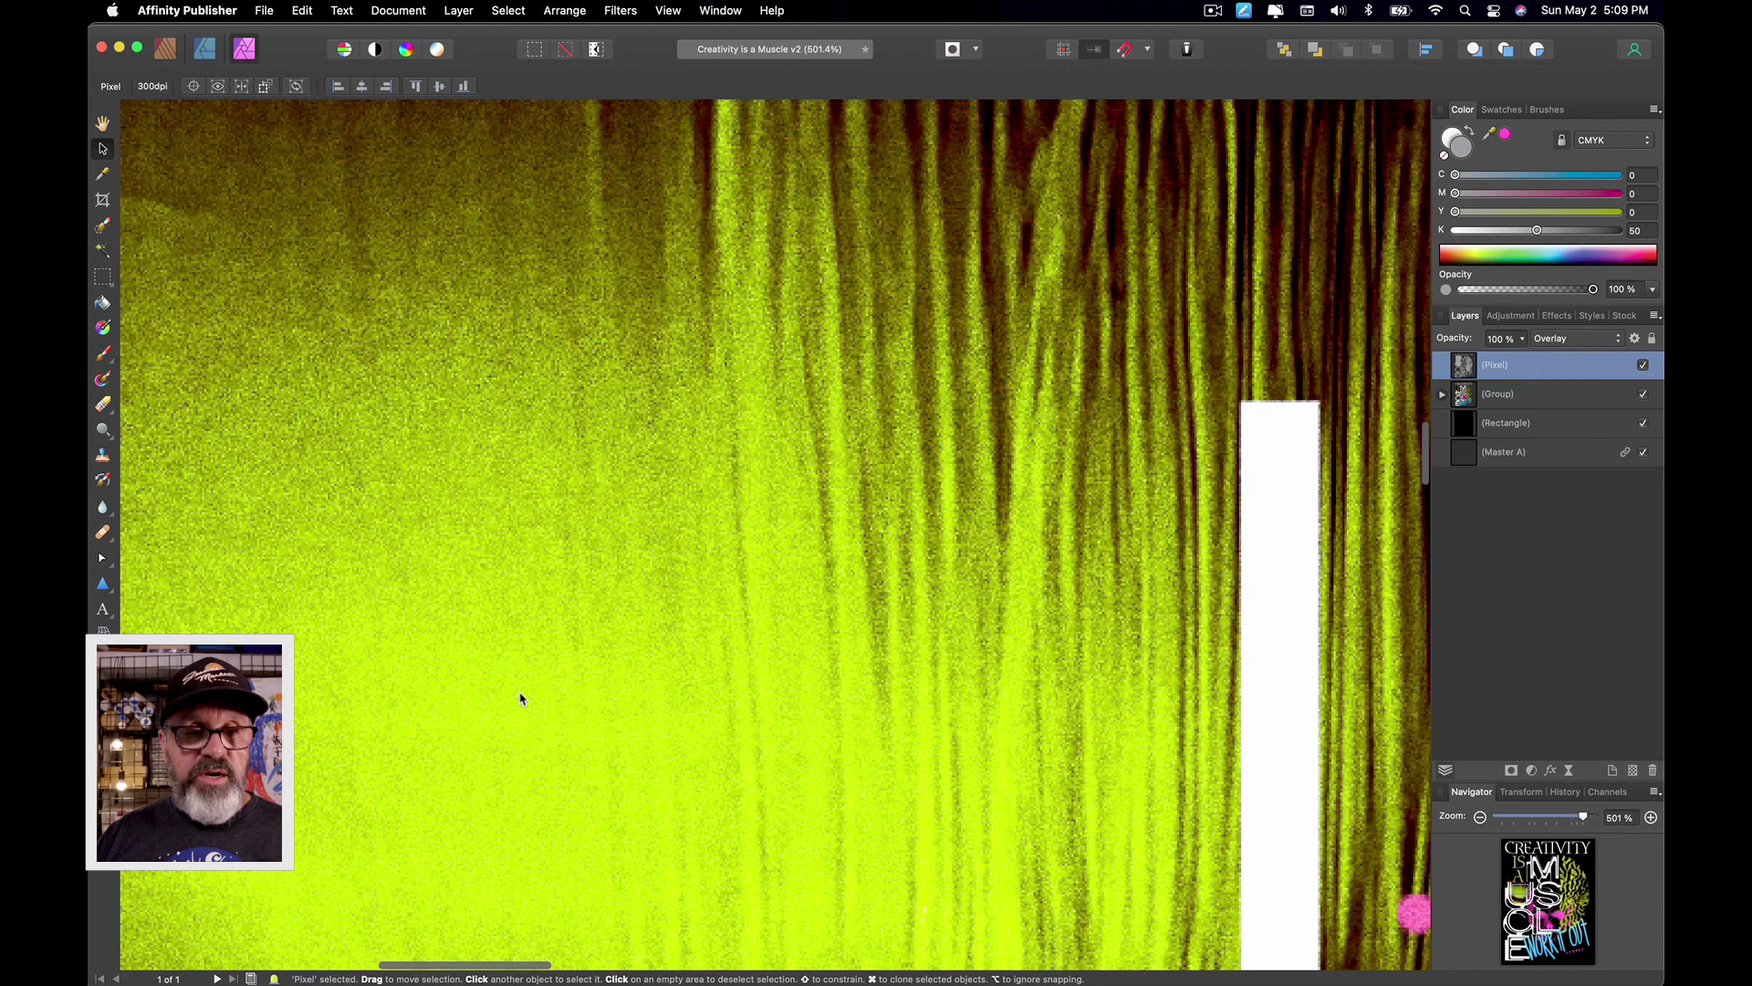
left_click(1643, 365)
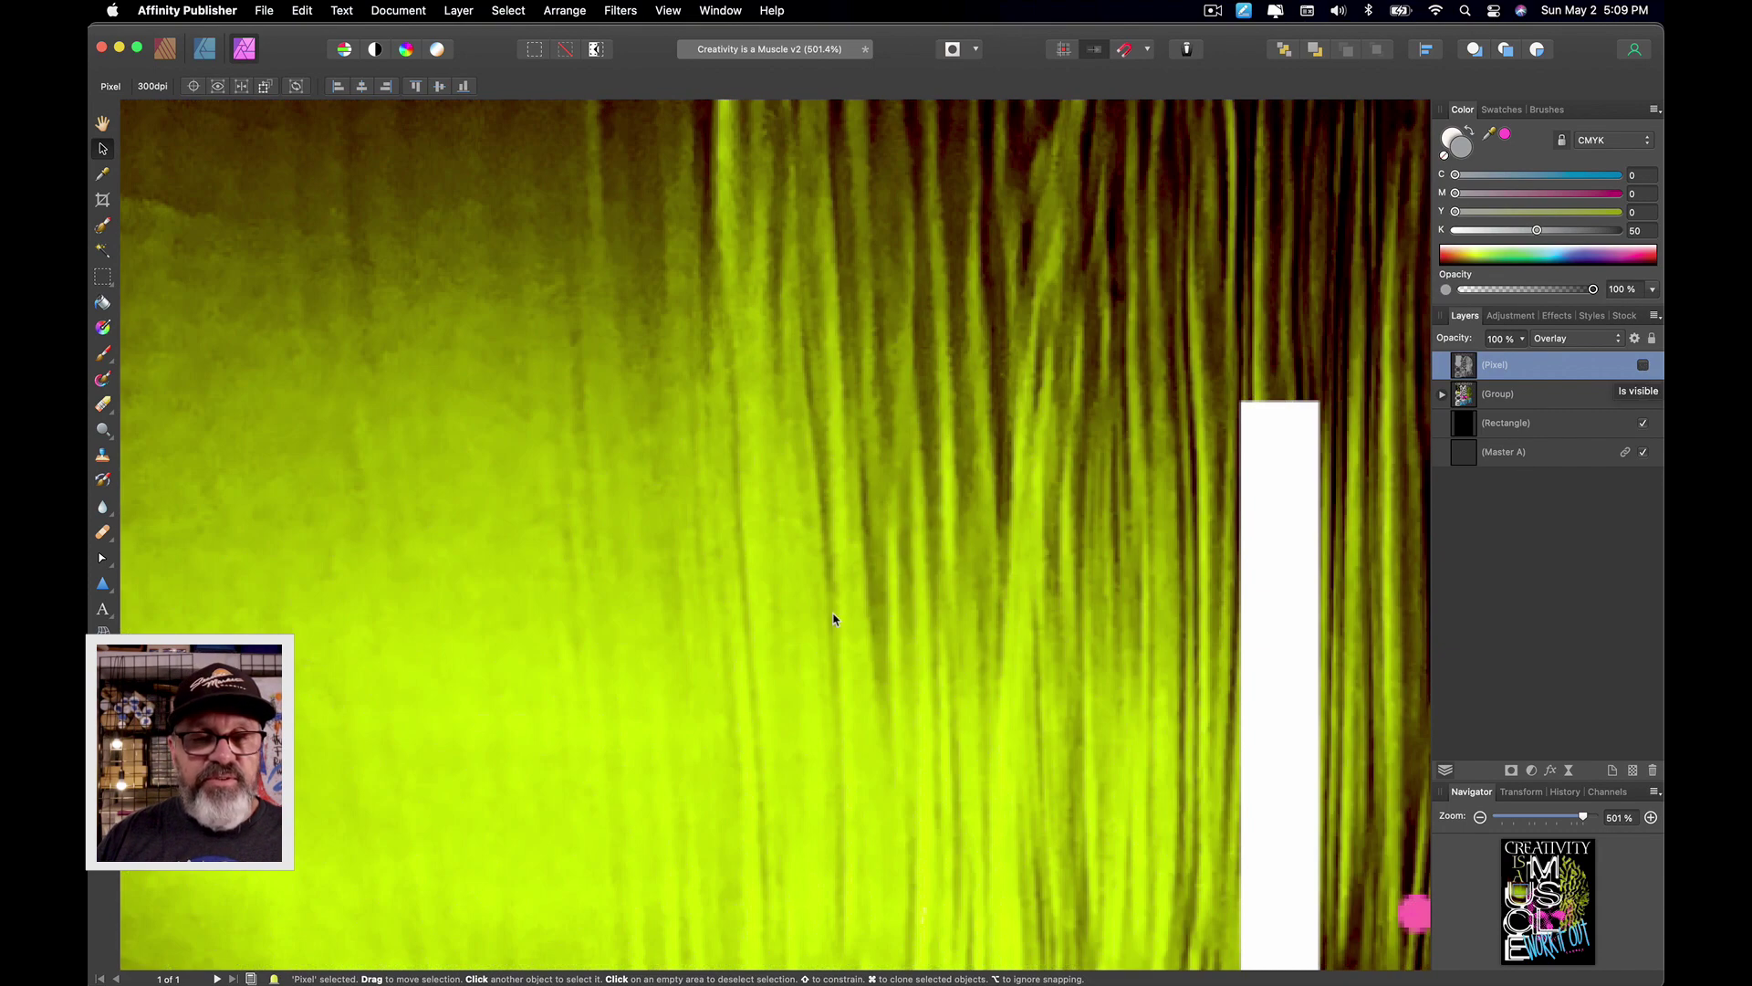
scroll(832, 617, "down", 8)
scroll(913, 584, "up", 10)
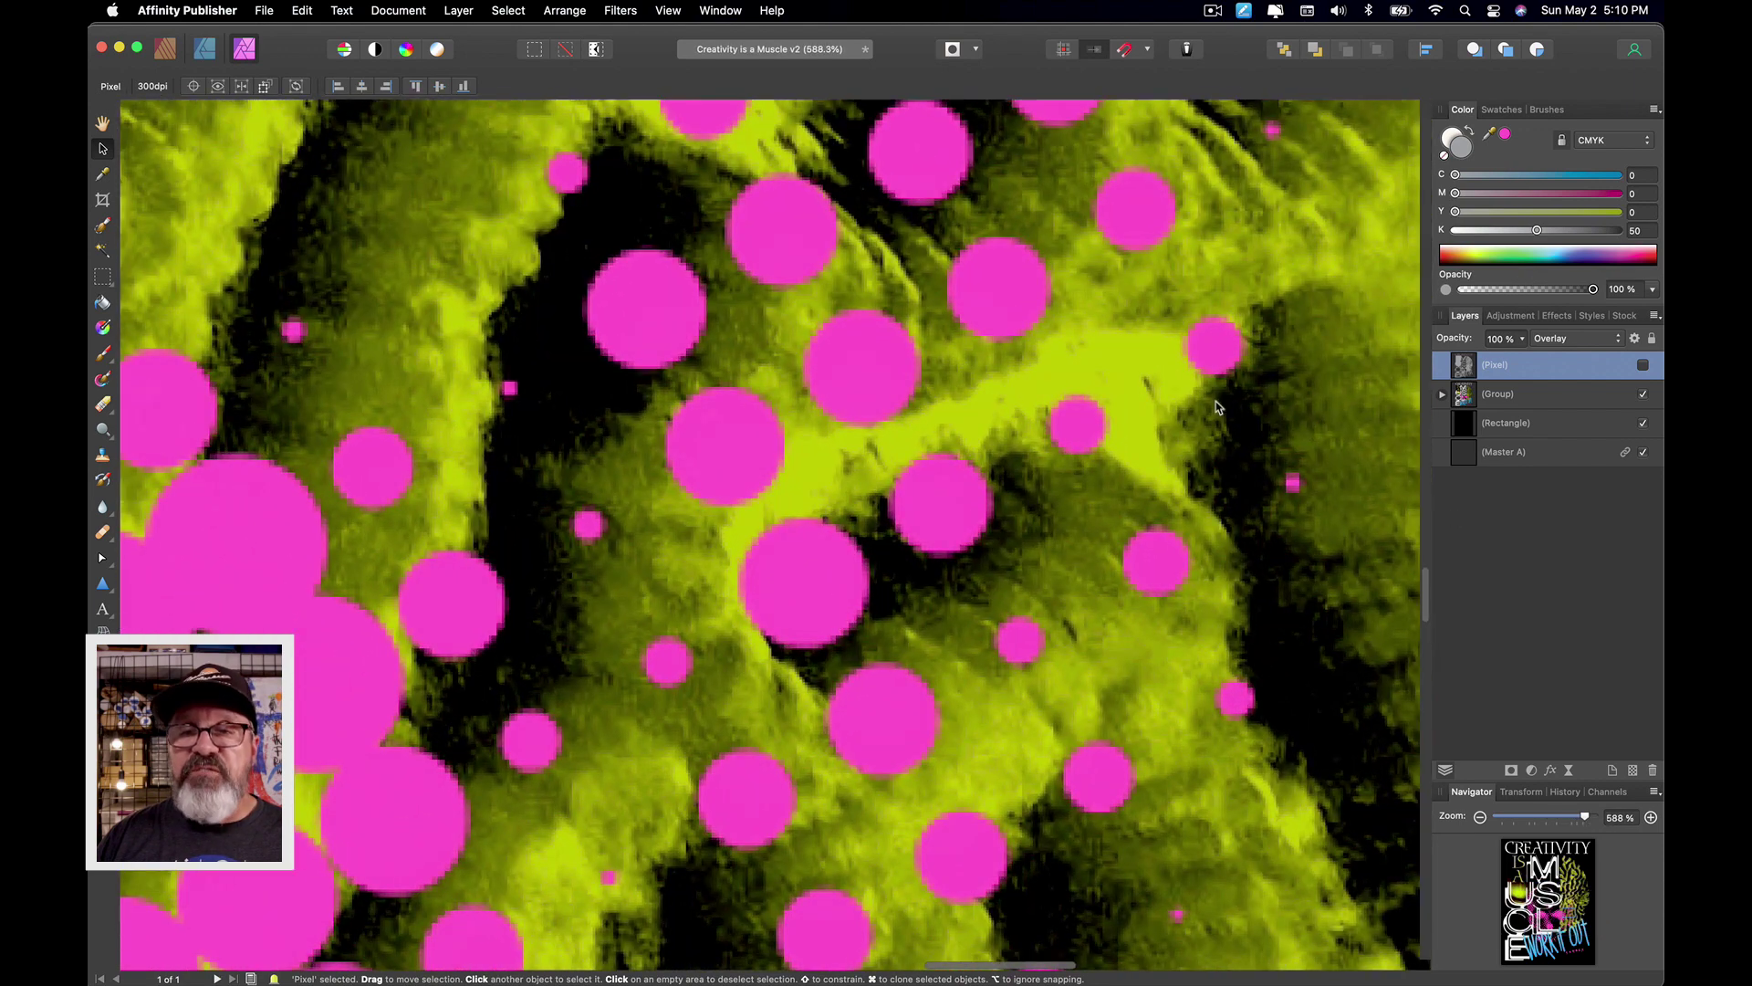
scroll(1295, 406, "right", 10)
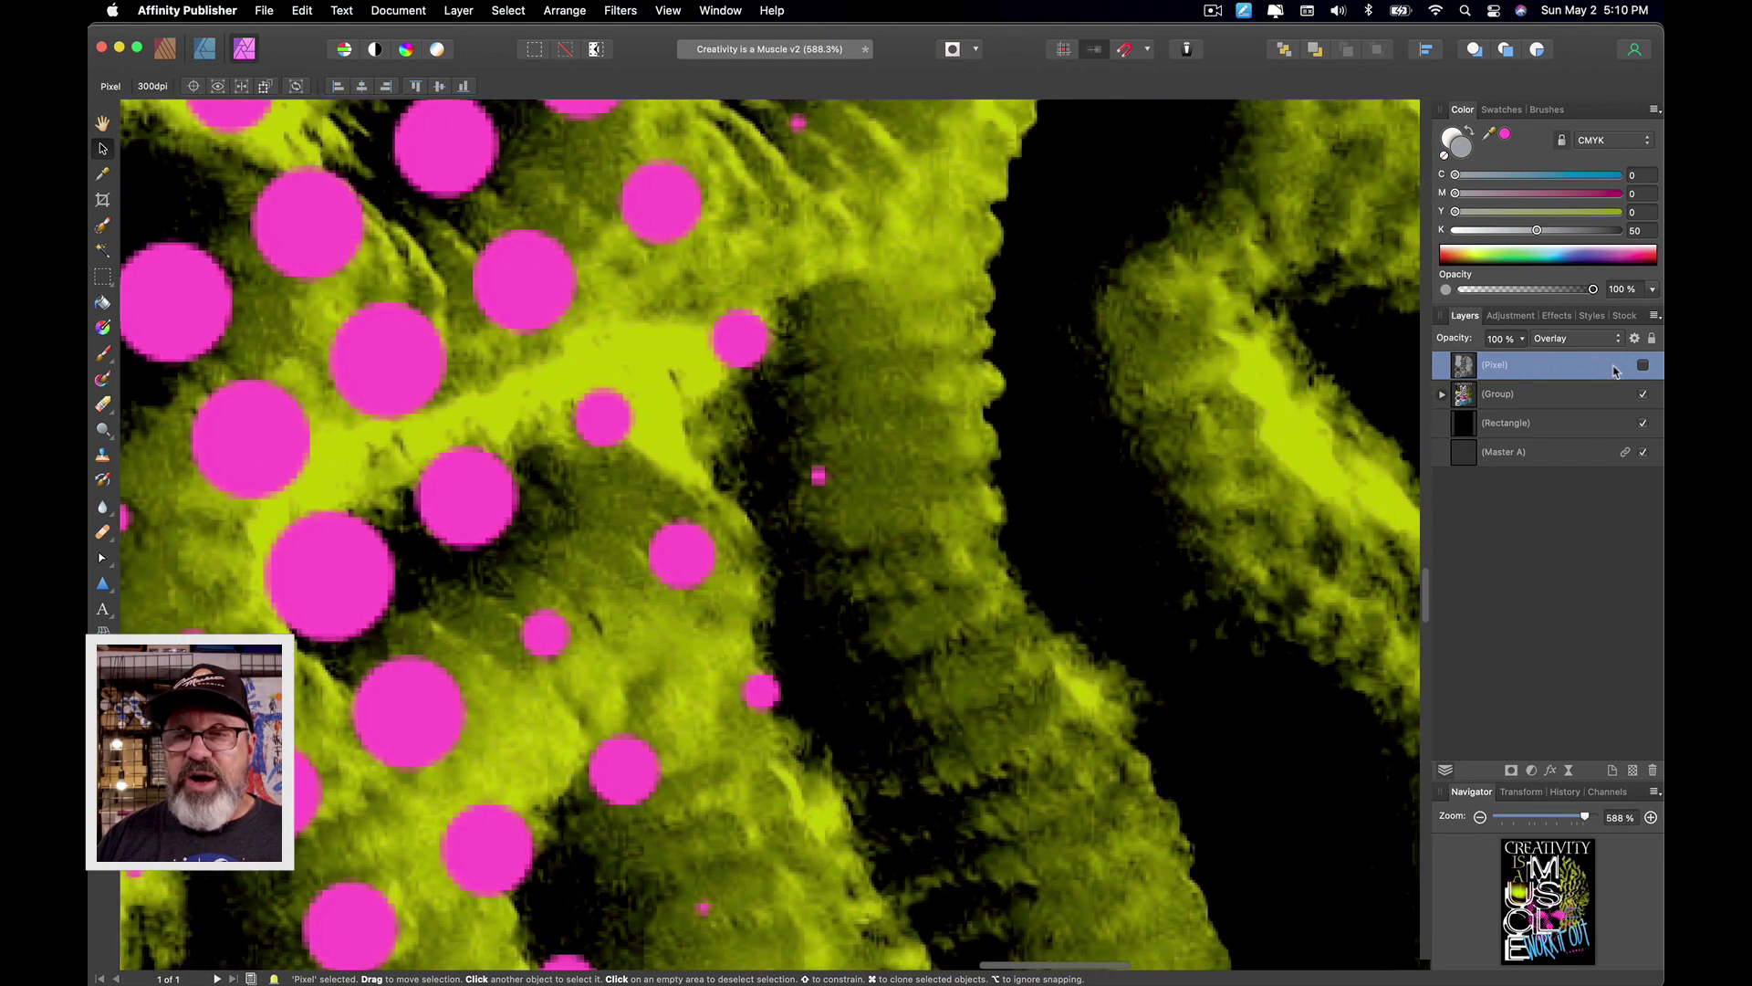
left_click(1643, 365)
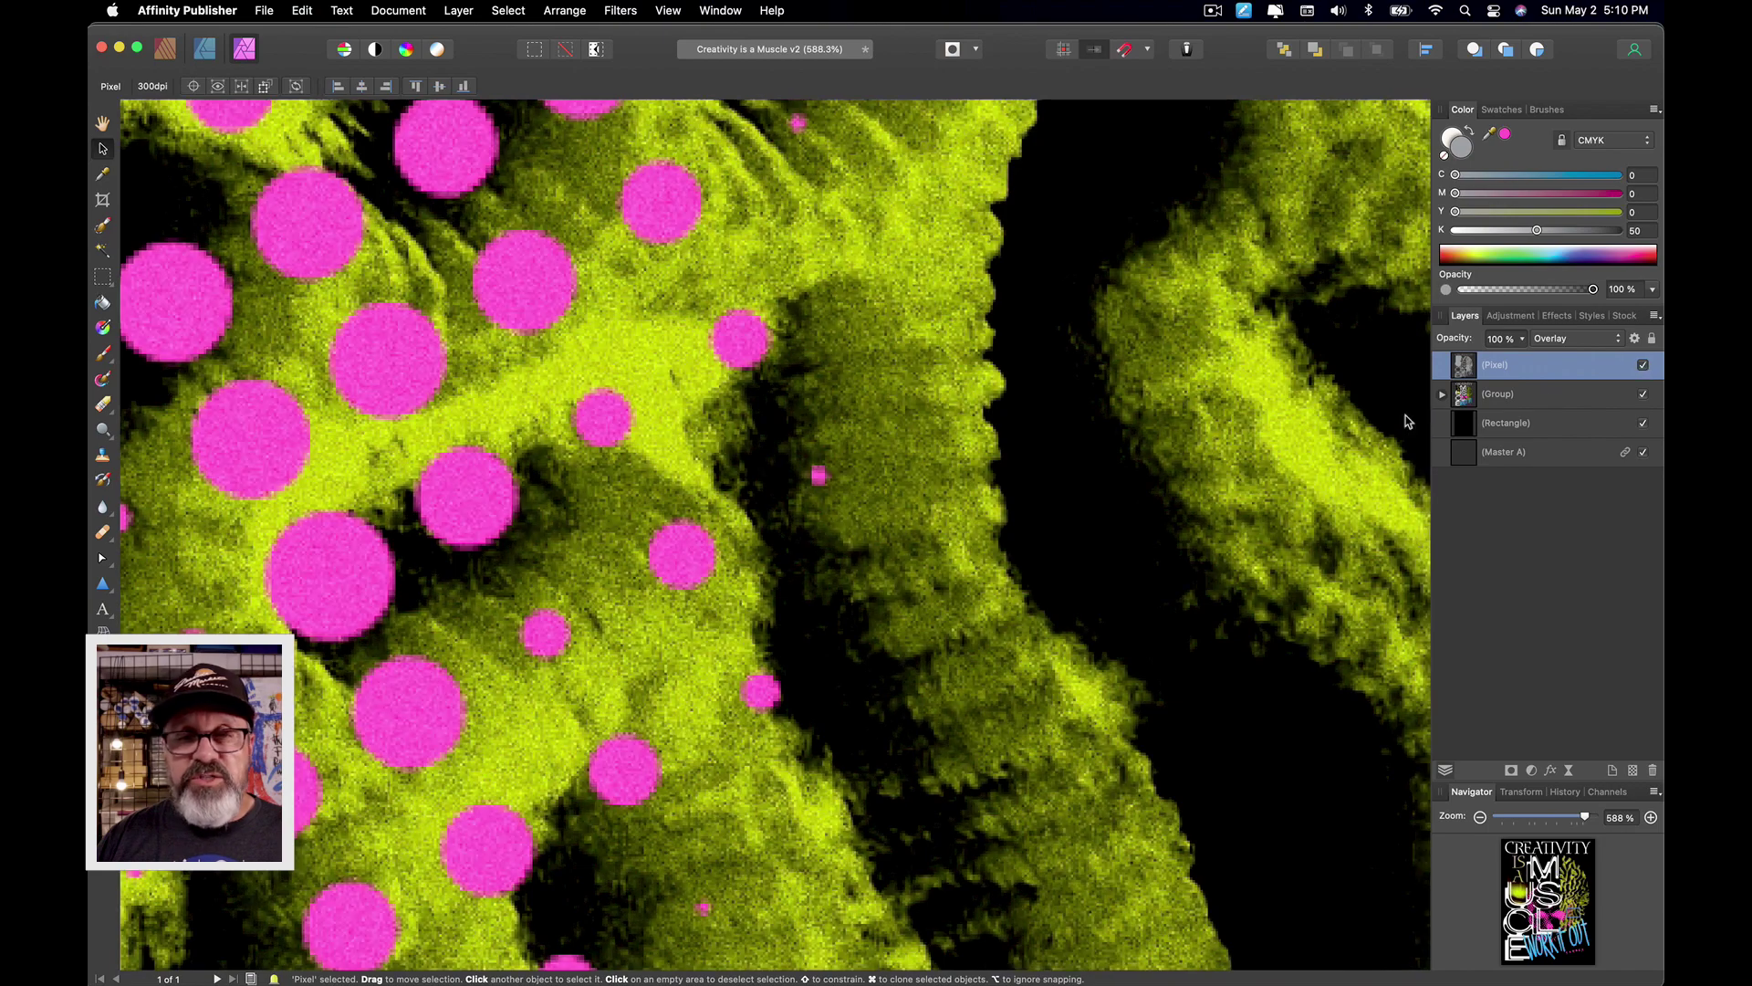
Step: Examine the grain on the green texture and magenta halftone dots at close range and across the lower poster, then deselect the noise layer
scroll(894, 499, "down", 5)
scroll(894, 500, "down", 3)
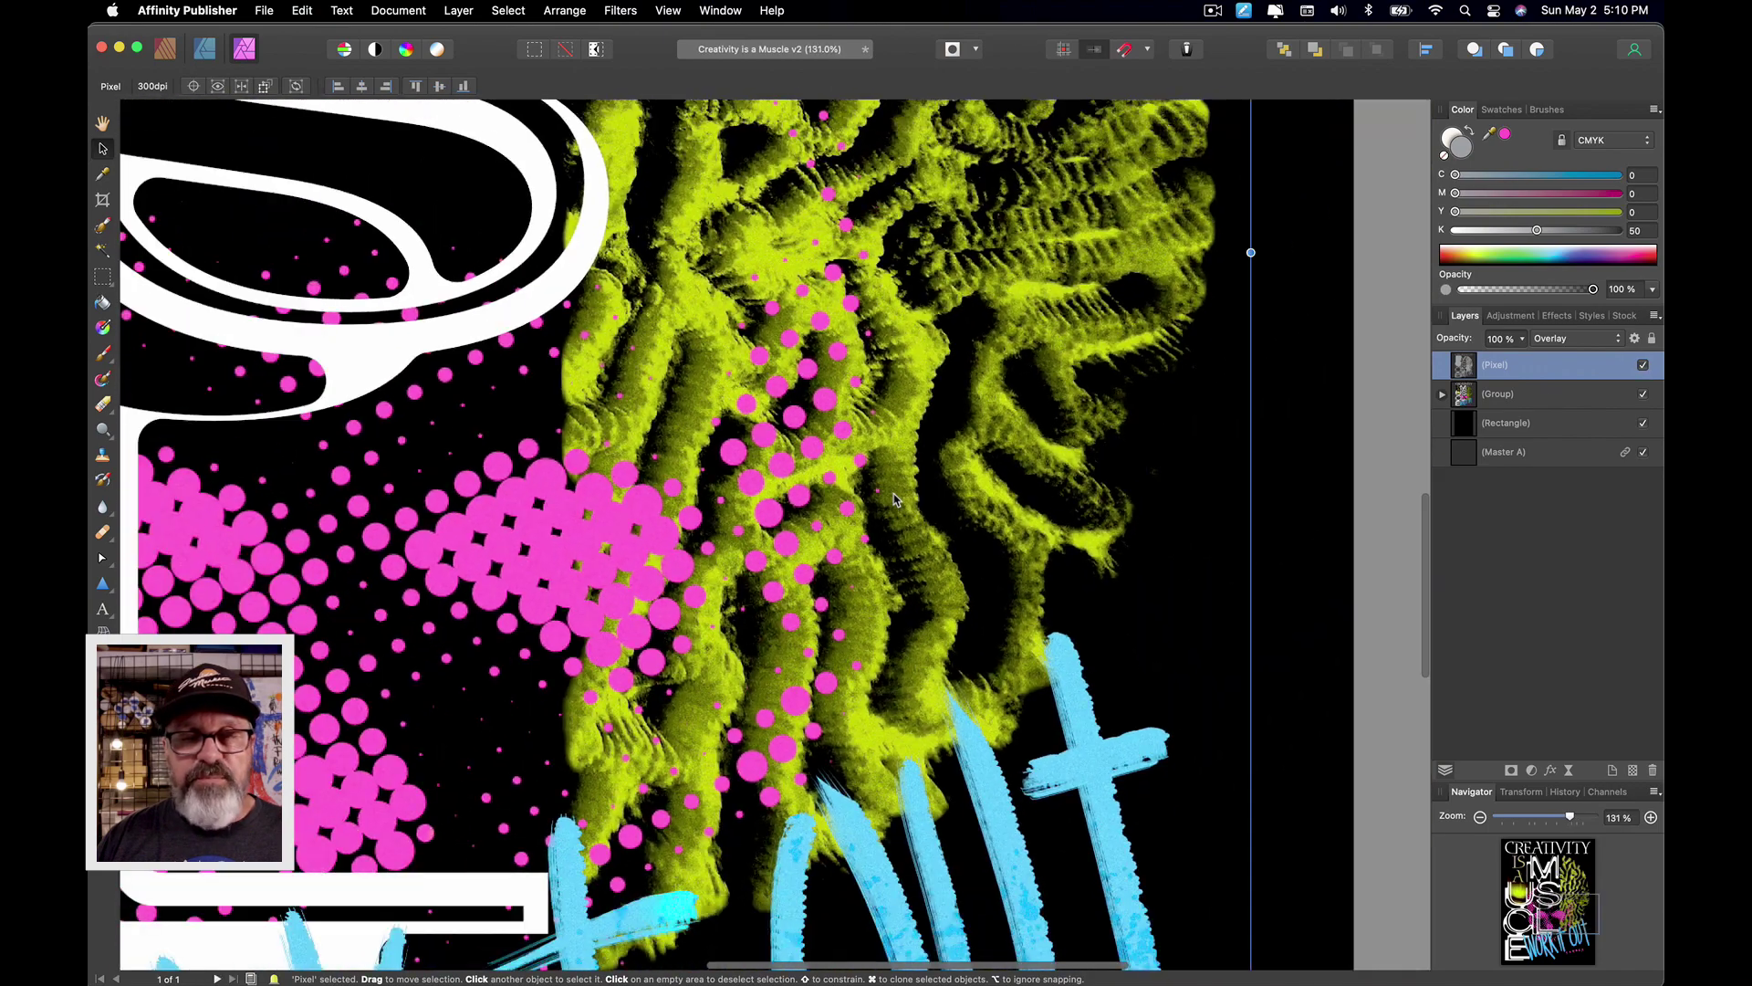
scroll(894, 499, "up", 8)
scroll(894, 499, "up", 4)
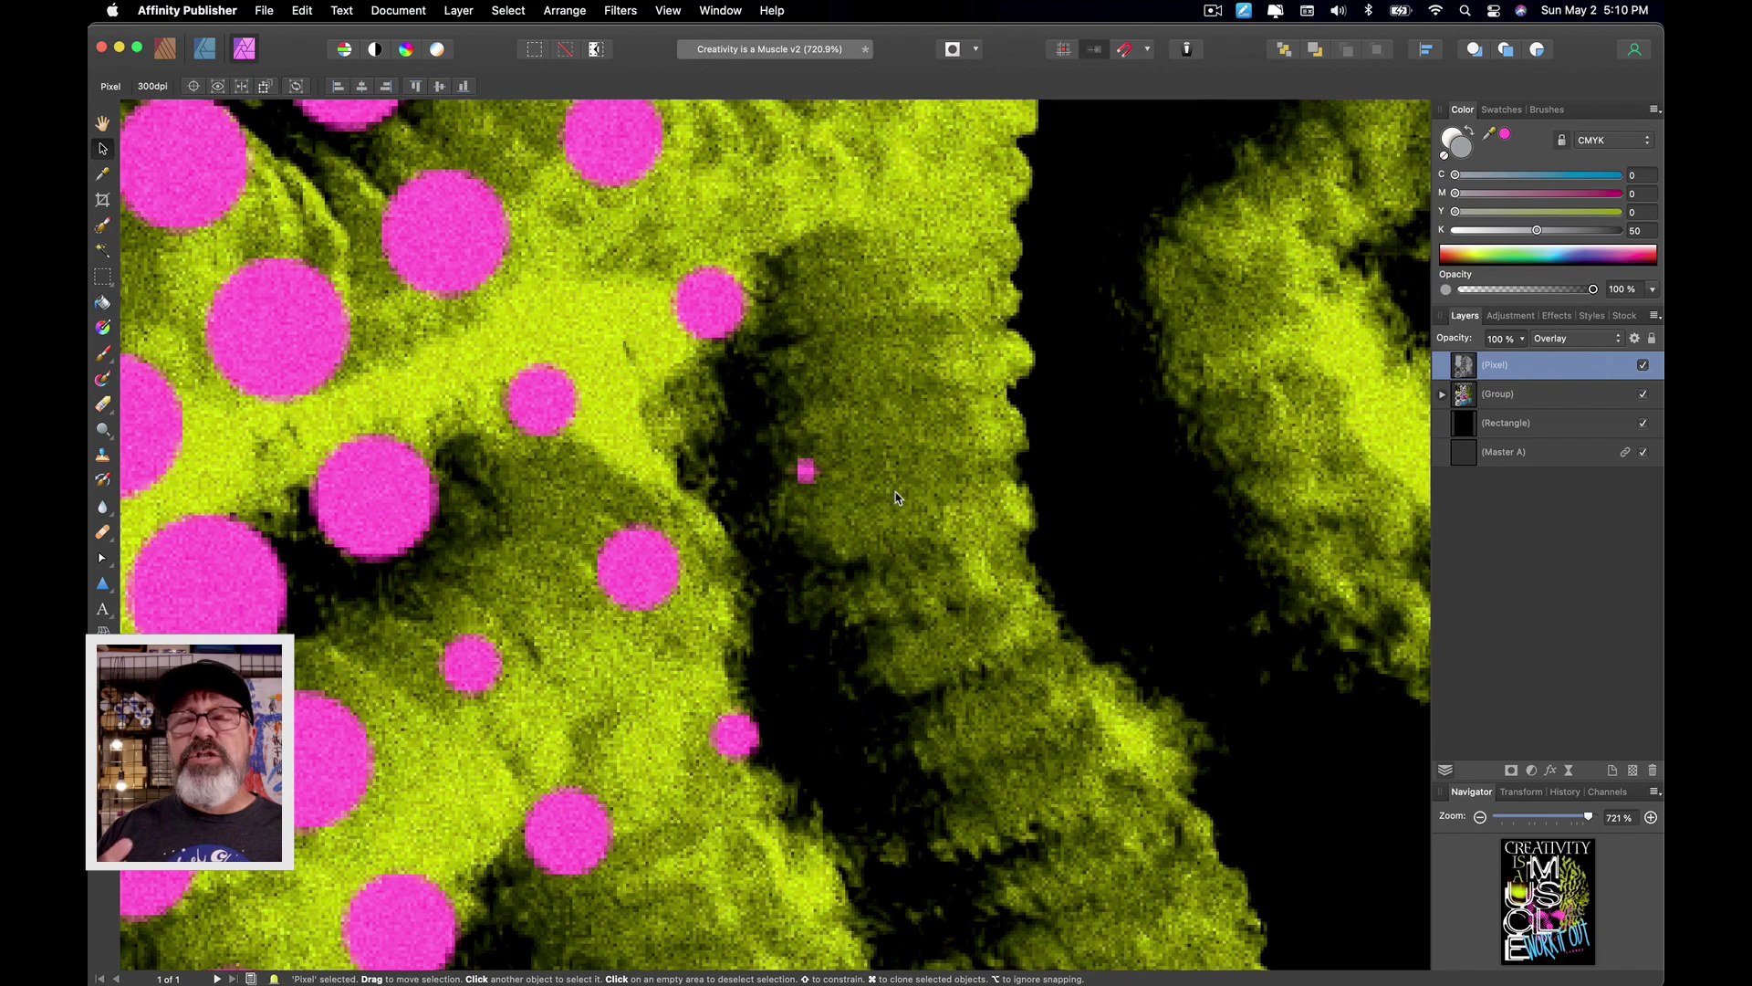
scroll(894, 499, "down", 10)
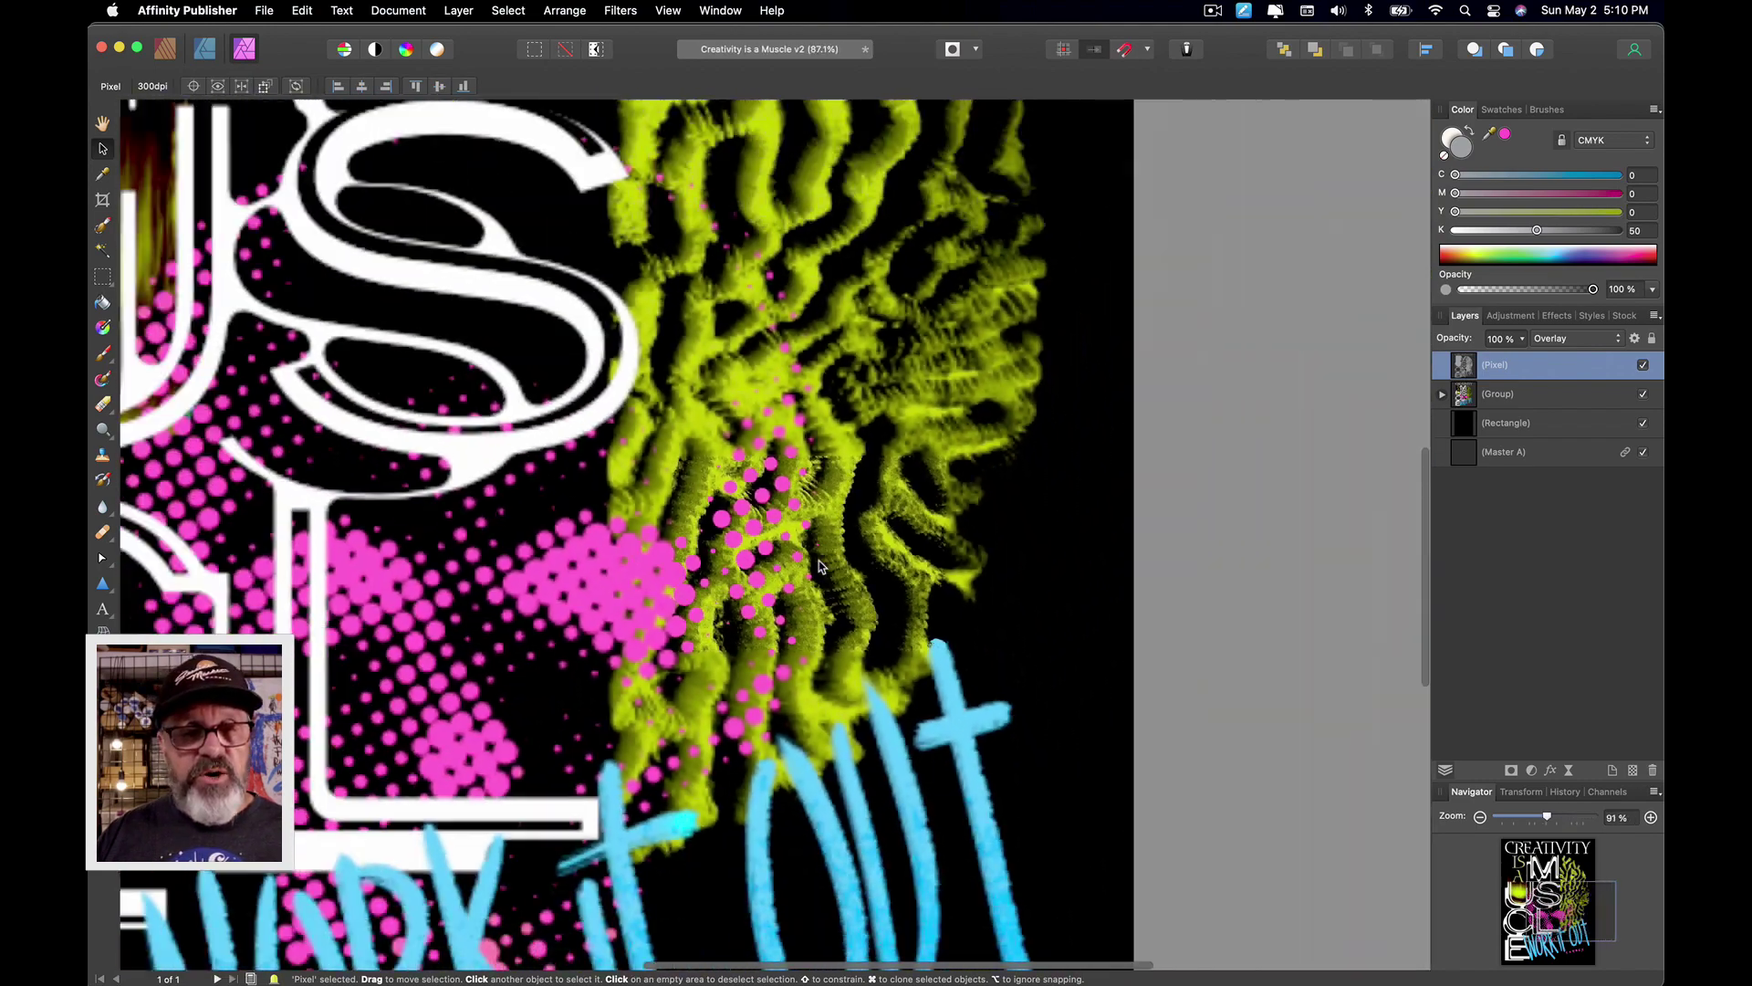
scroll(833, 561, "down", 5)
scroll(833, 561, "left", 3)
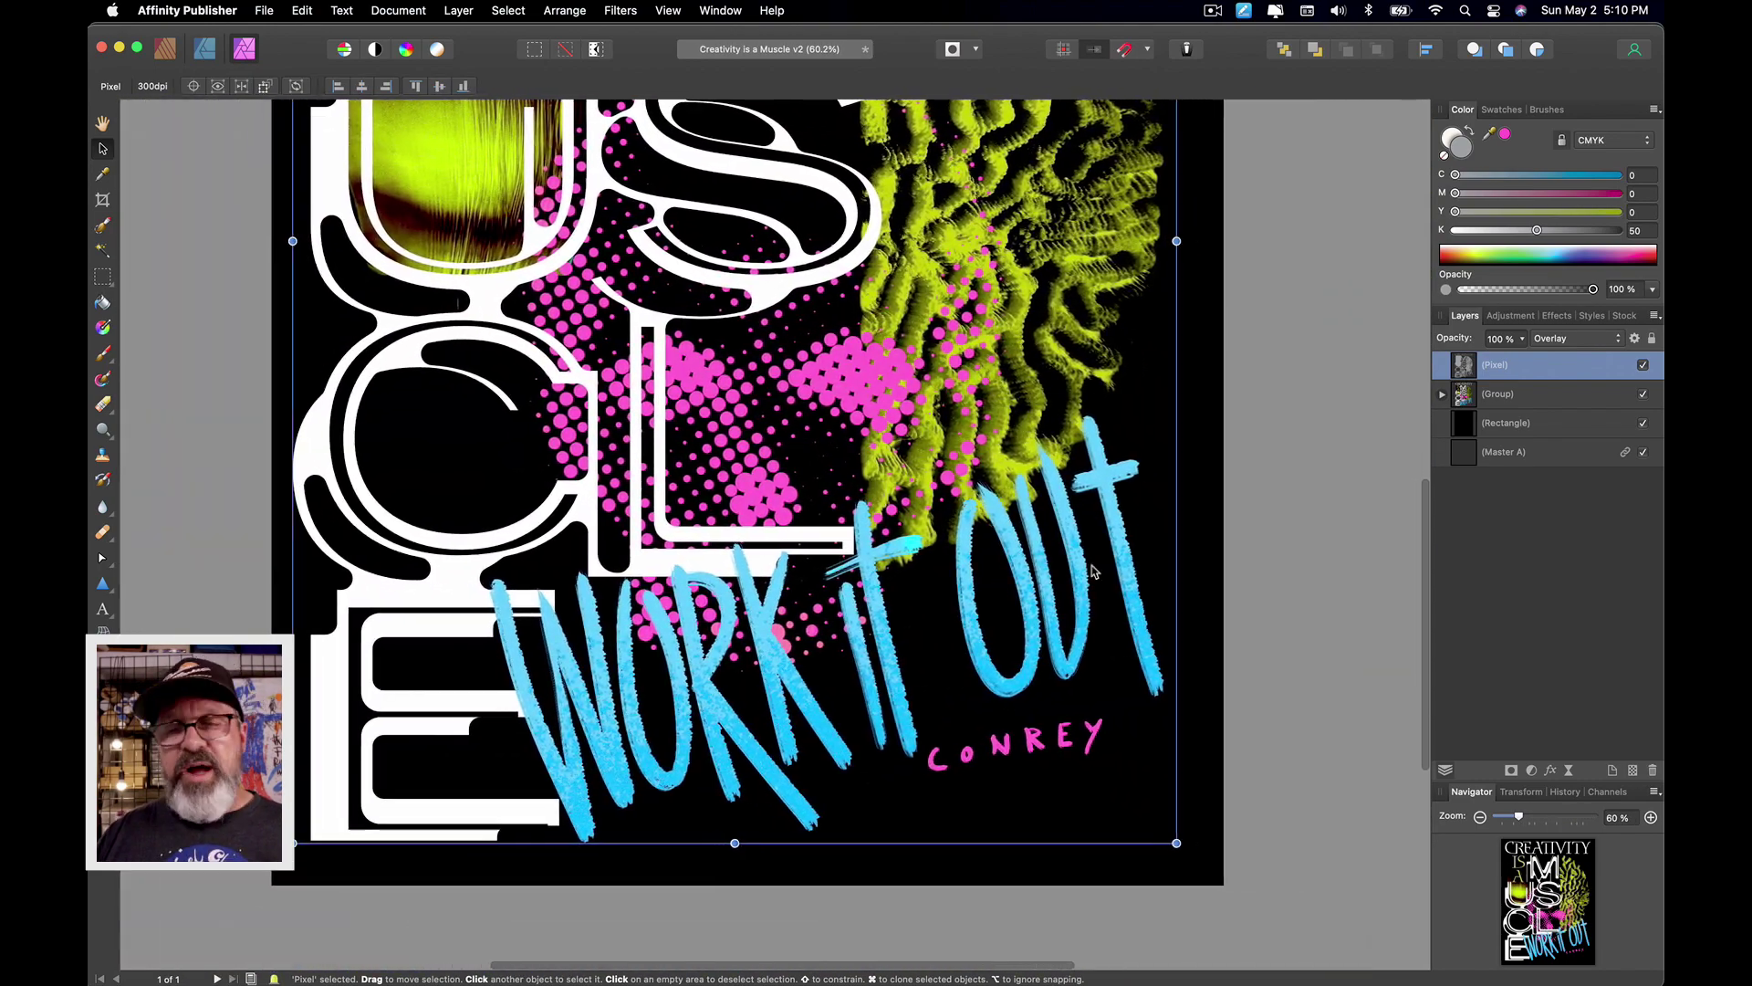
left_click(1364, 571)
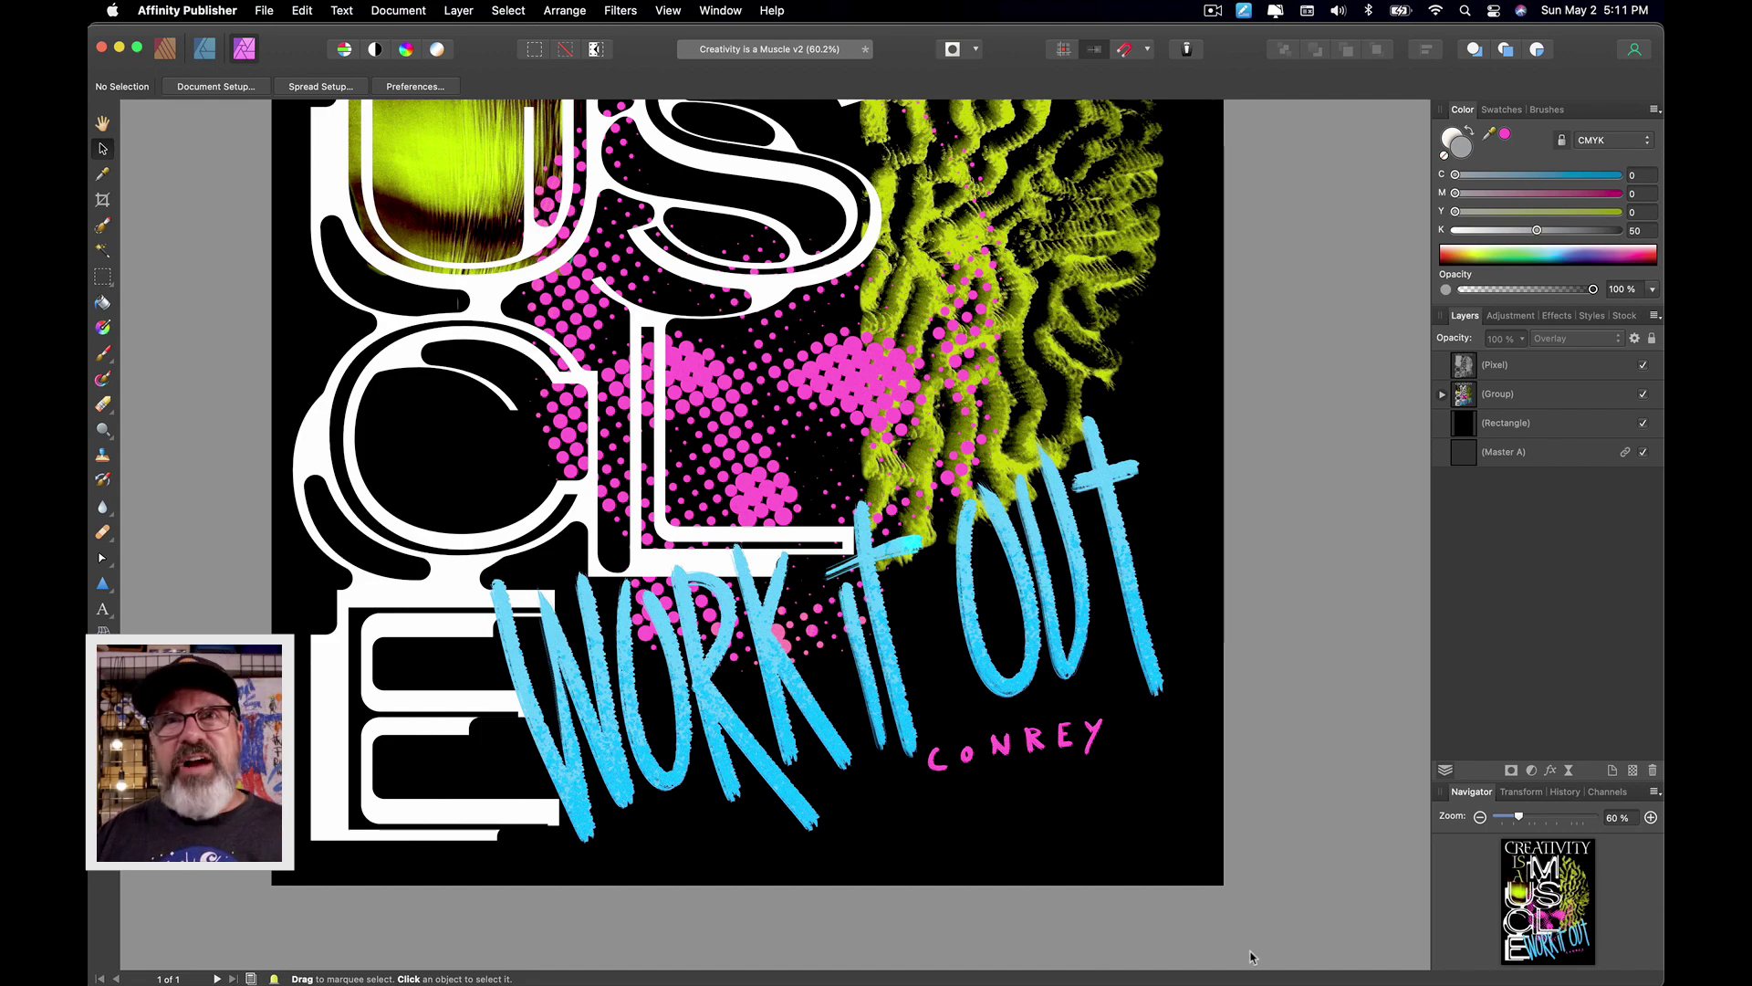
Step: Lower the opacity of the Overlay noise pixel layer to 53% to soften the grain
left_click(1496, 364)
left_click_drag(1522, 339, 1463, 363)
left_click_drag(1462, 362, 1453, 369)
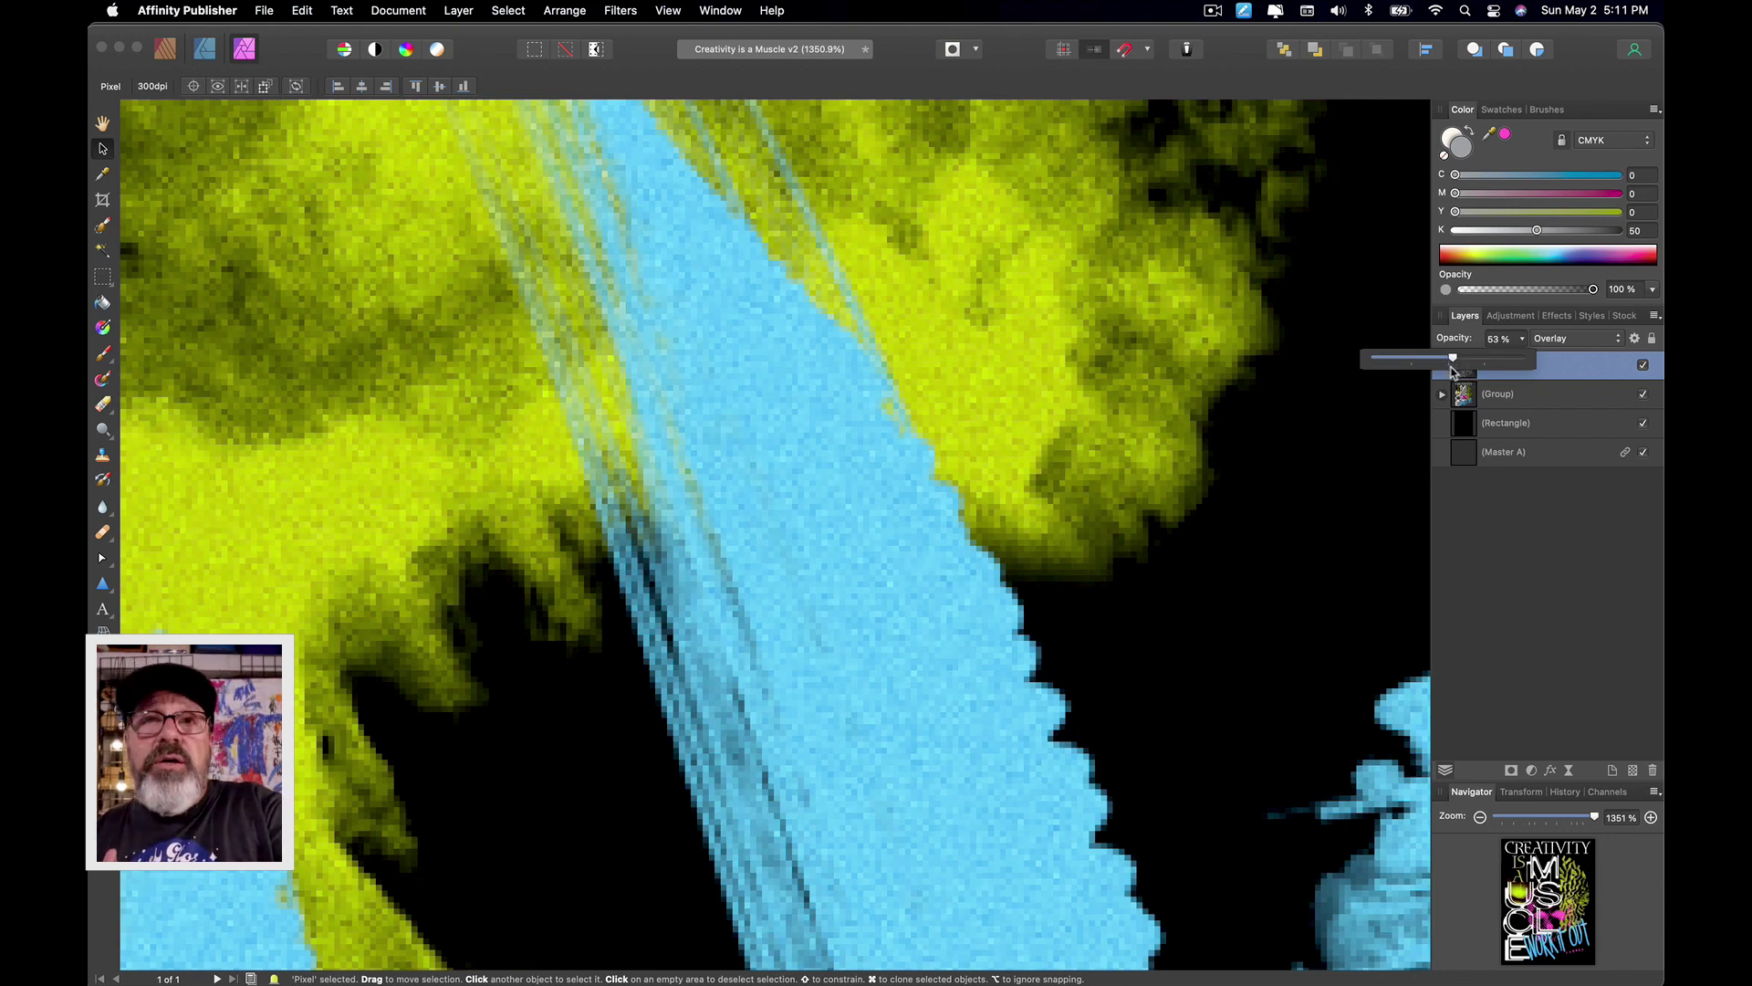